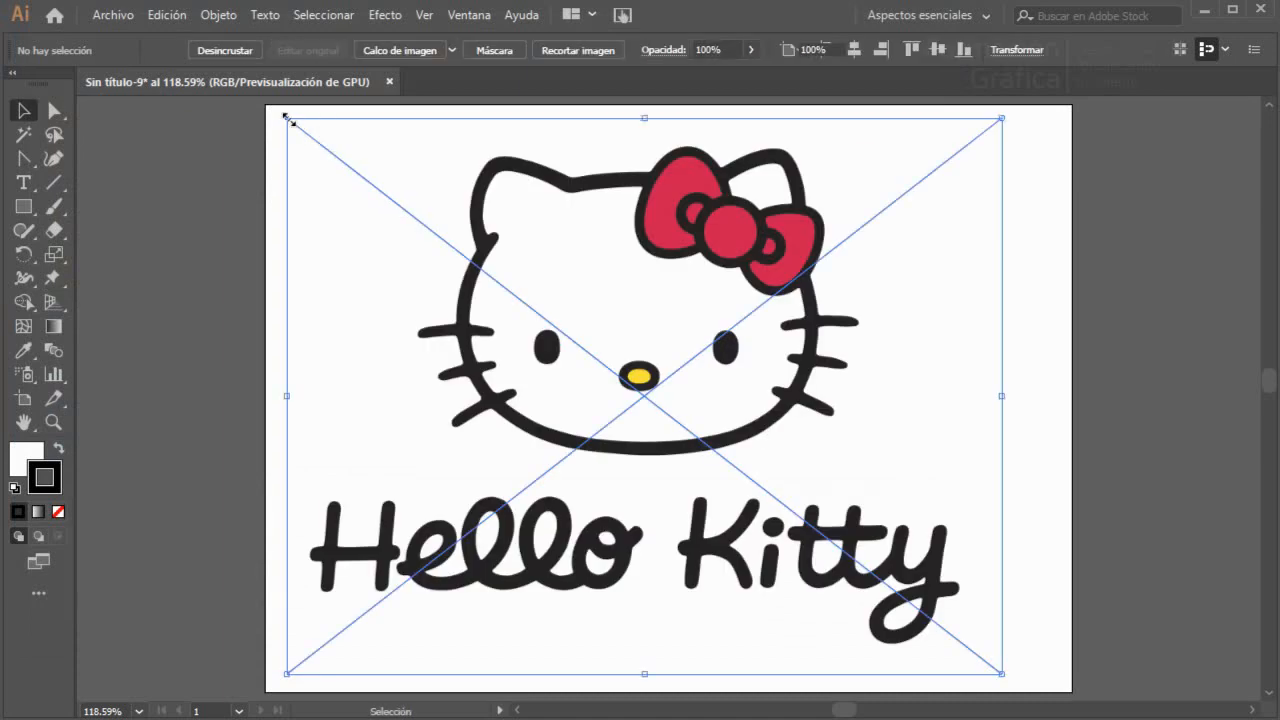
- Center the linked Hello Kitty image horizontally and vertically on the artboard
left_click(896, 50)
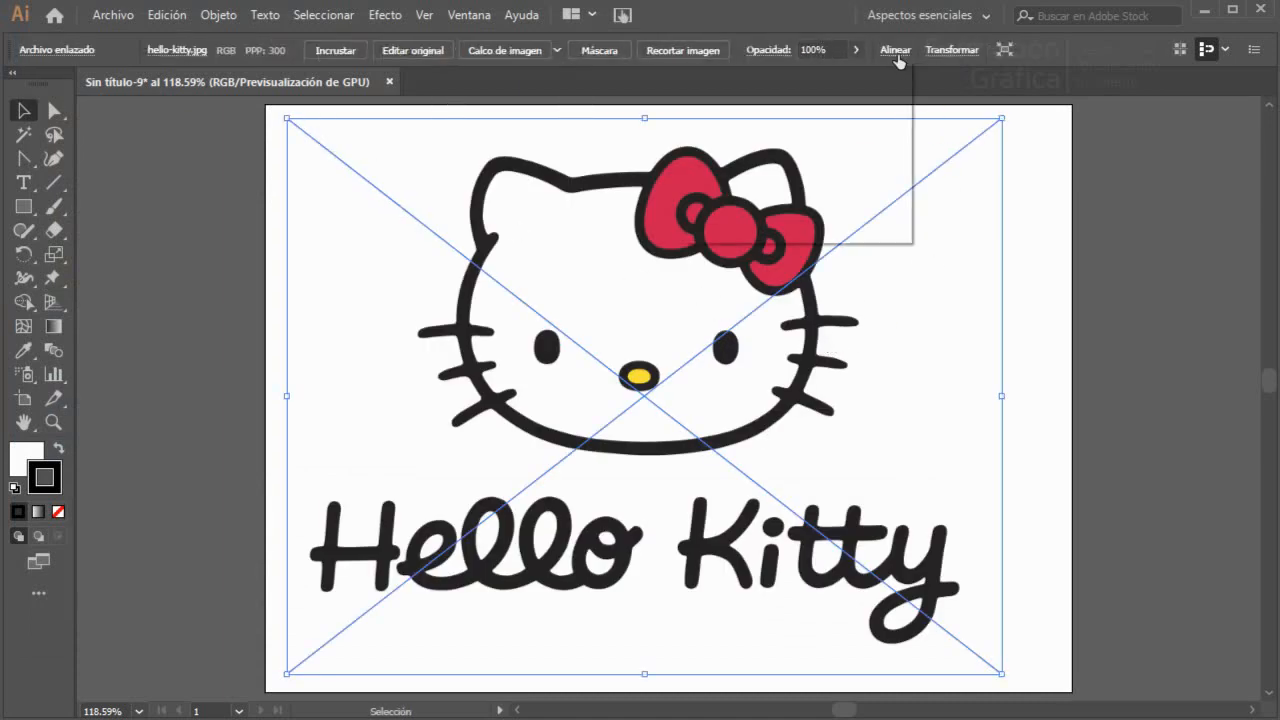
left_click(735, 106)
left_click(857, 106)
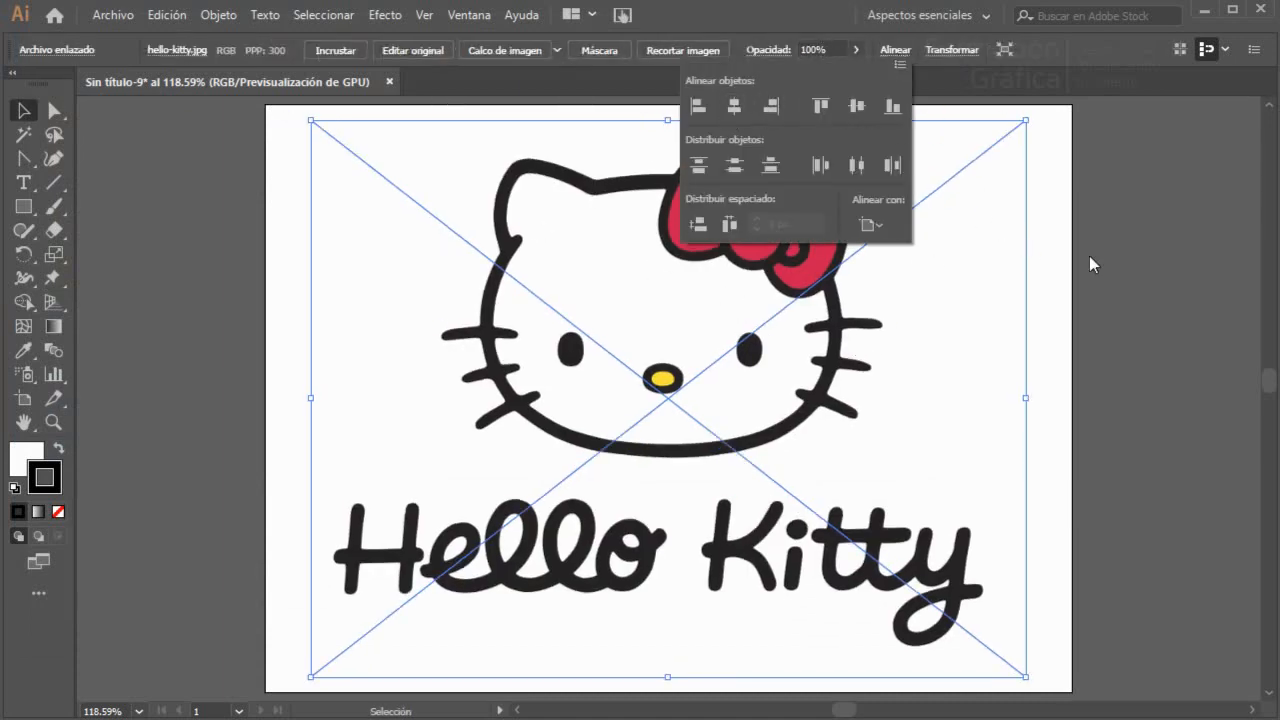
left_click(1157, 341)
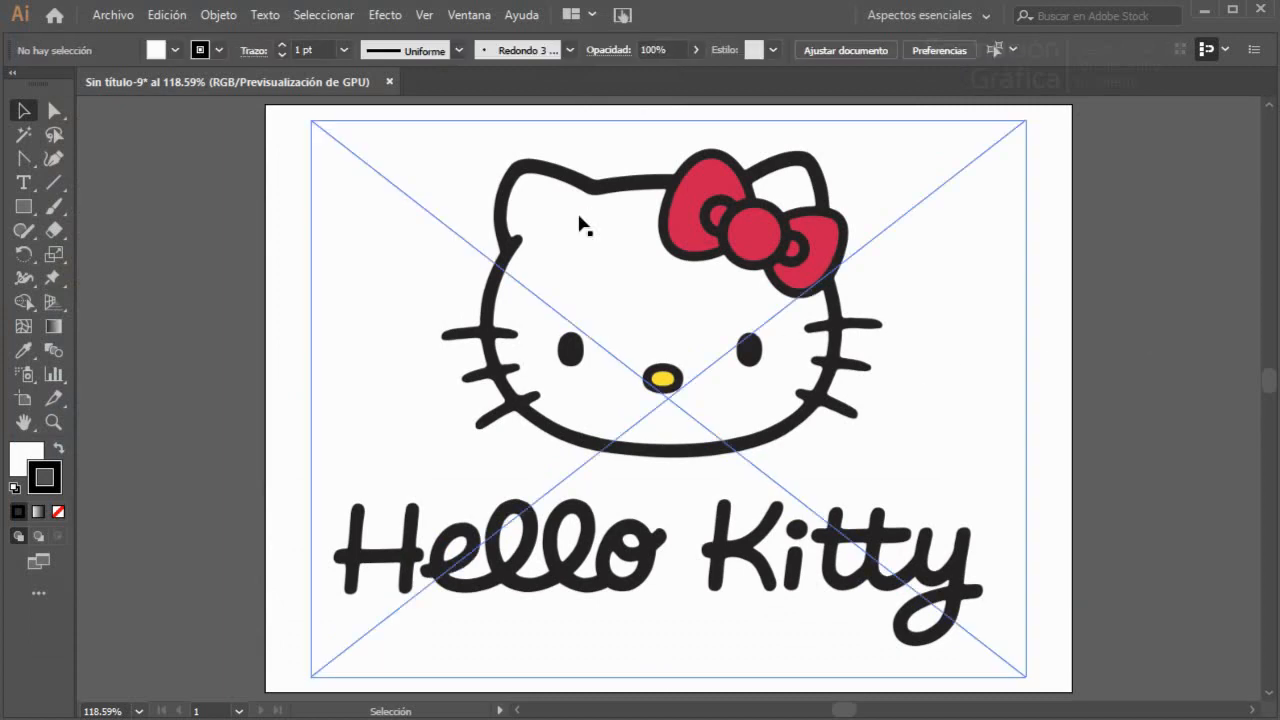
- Show the layer list, rename the image's layer to "Original" and turn it into a template layer
left_click(463, 24)
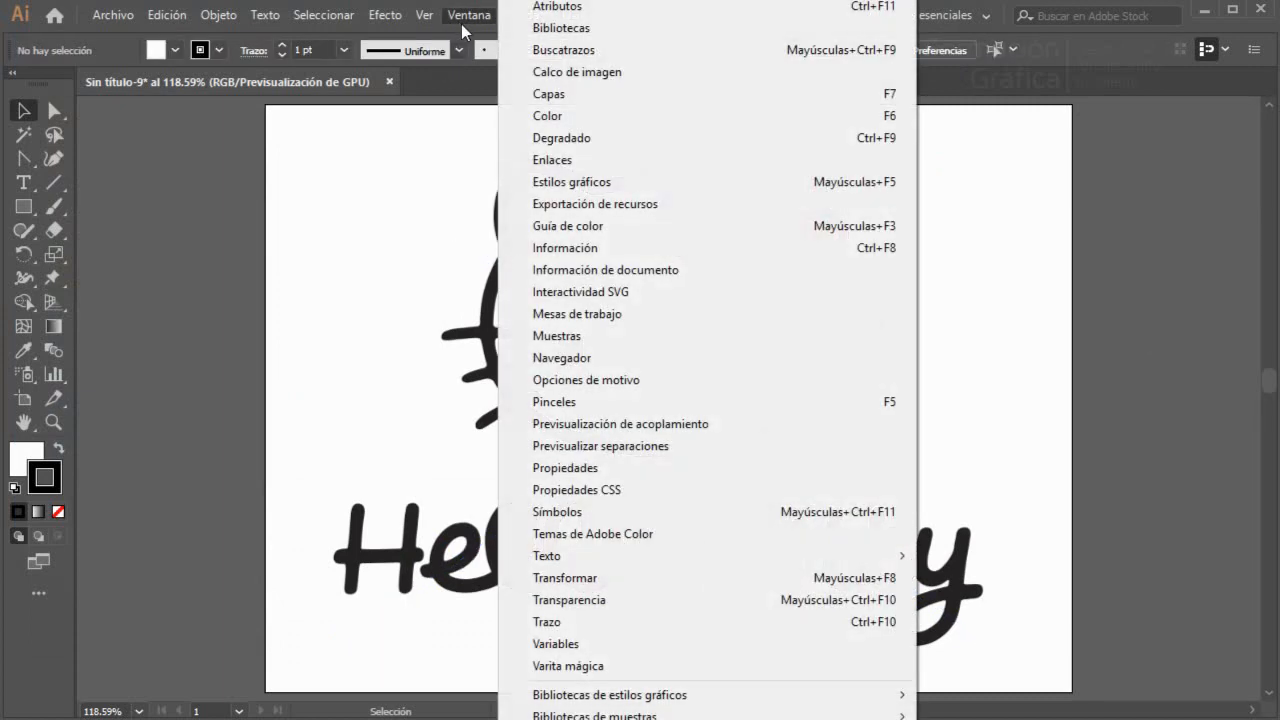
left_click(590, 96)
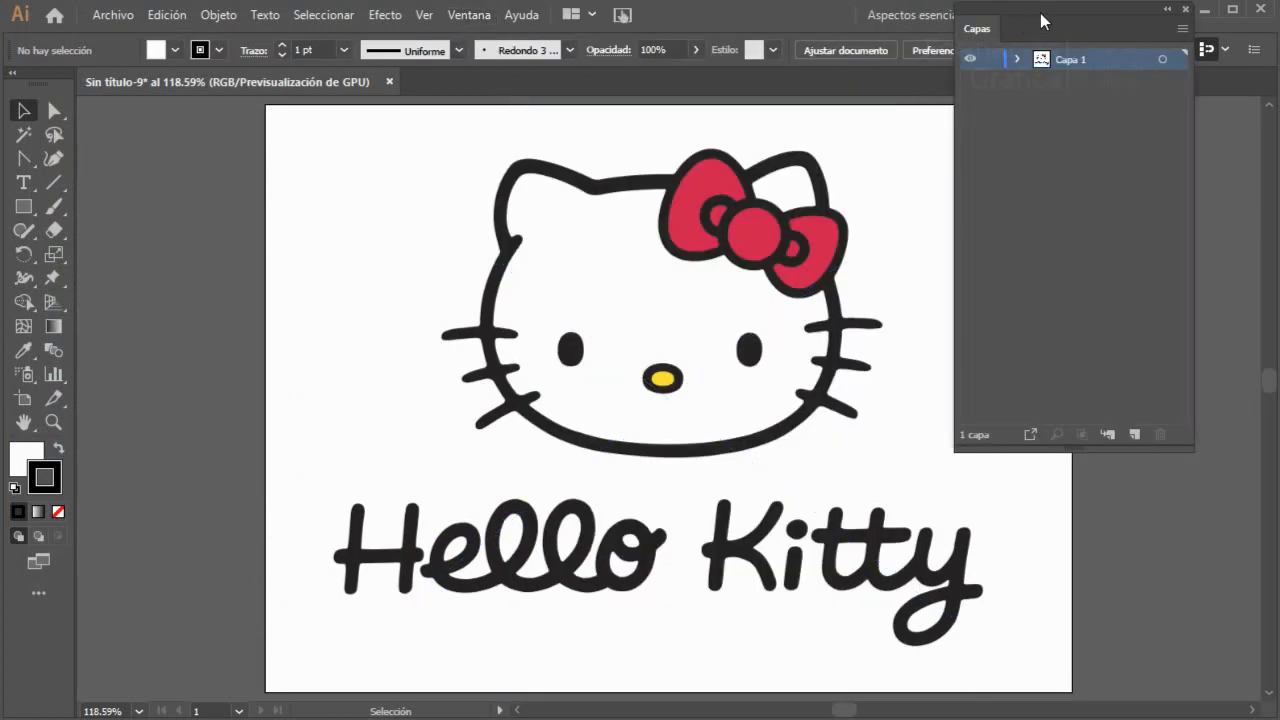
left_click_drag(1043, 13, 1069, 157)
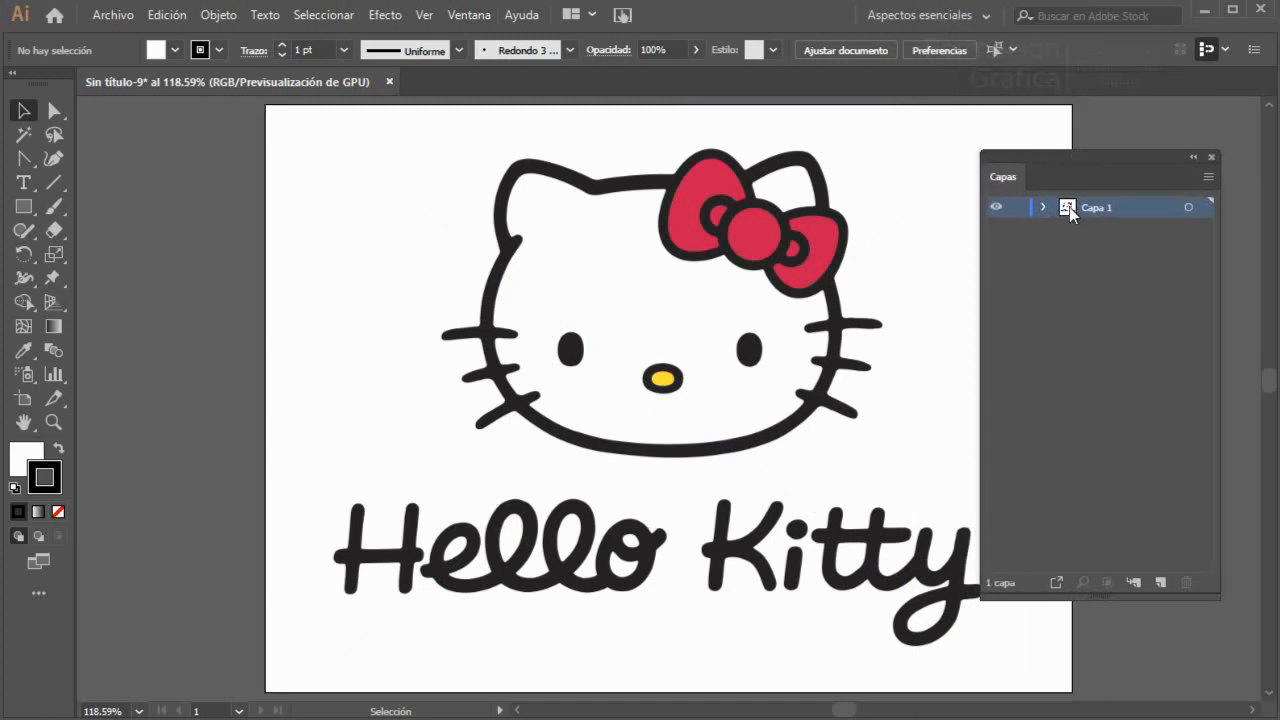
double_click(1069, 207)
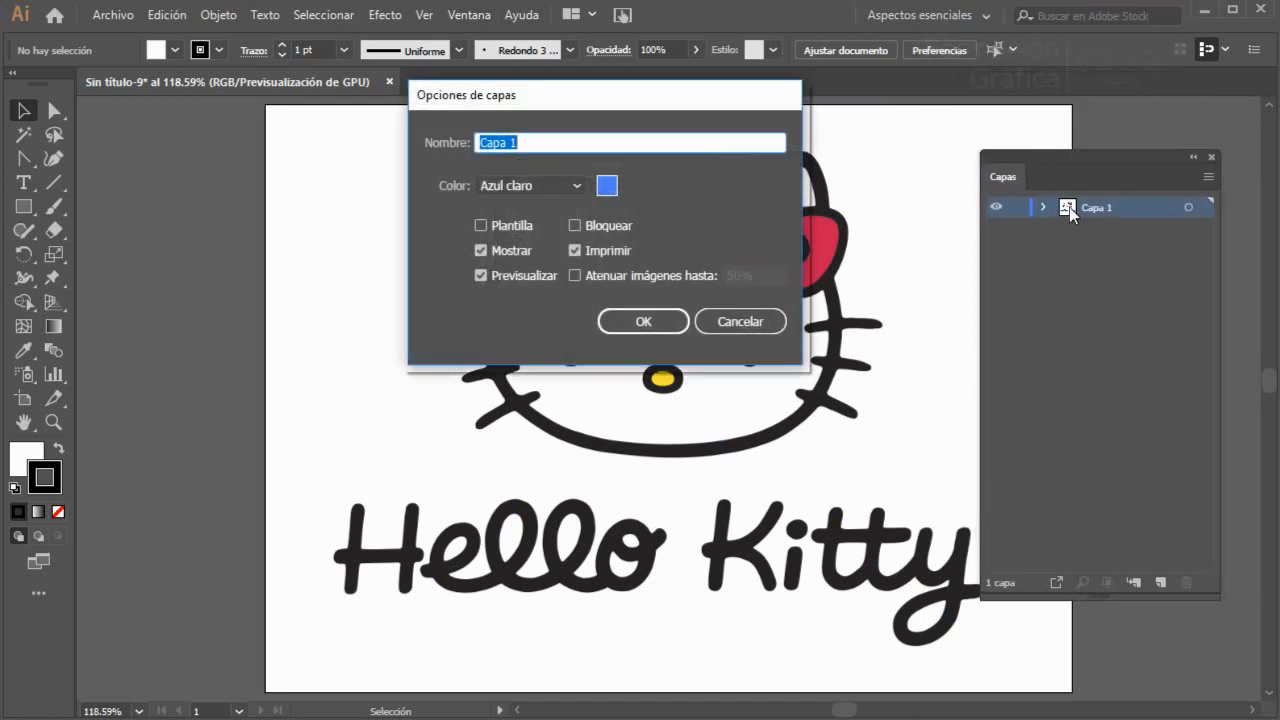
type("Original")
left_click(520, 228)
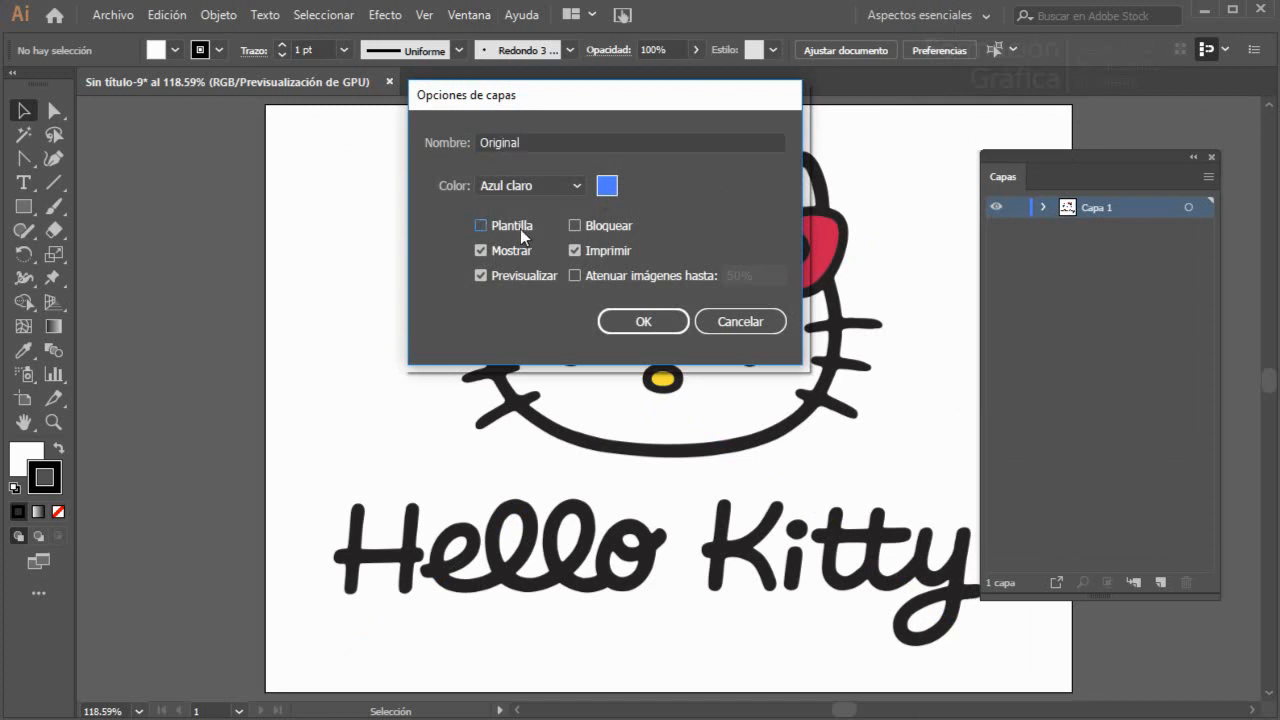
left_click(645, 324)
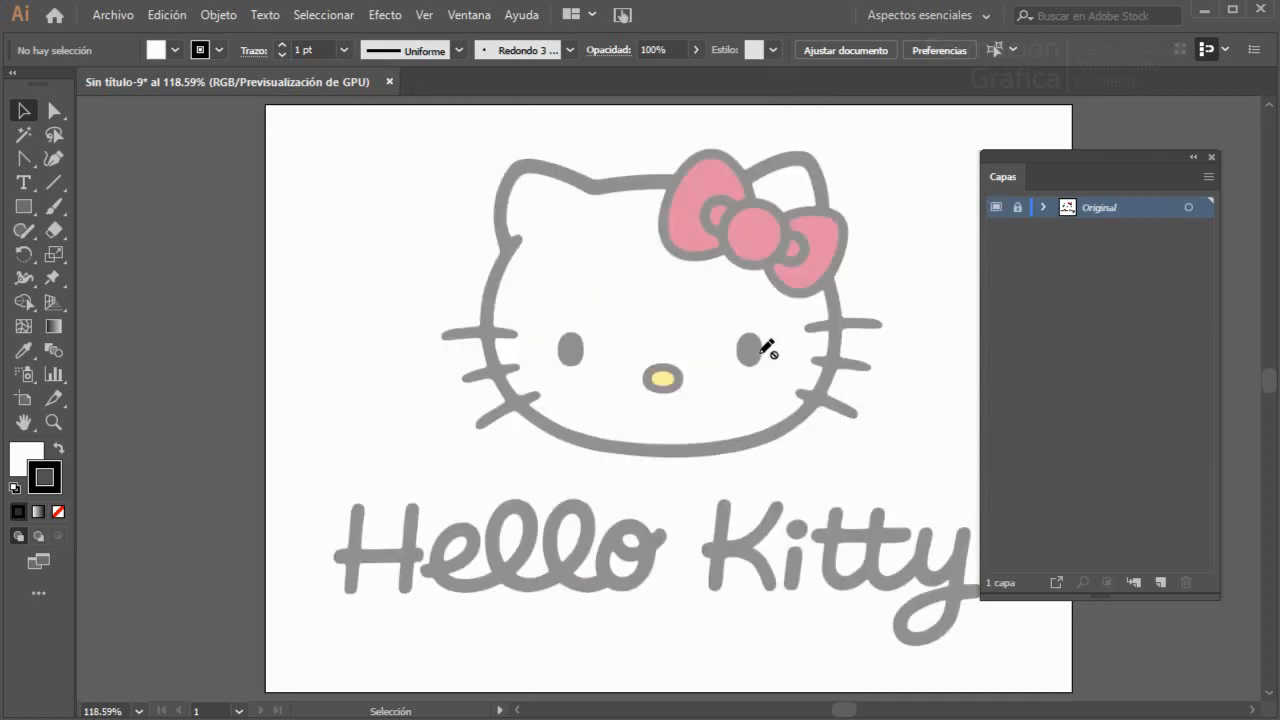
- Create a new layer named "Calco" above the Original layer and close the layer list
left_click(1159, 584)
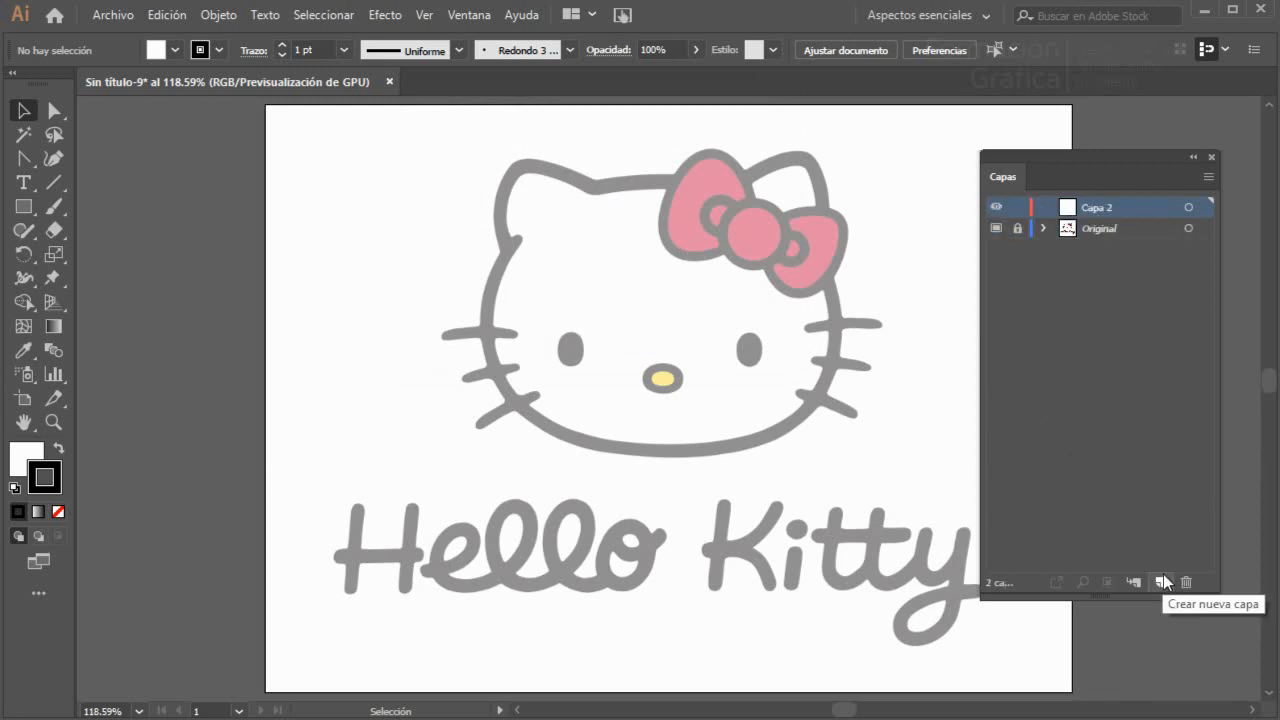
double_click(1095, 207)
type("Calco")
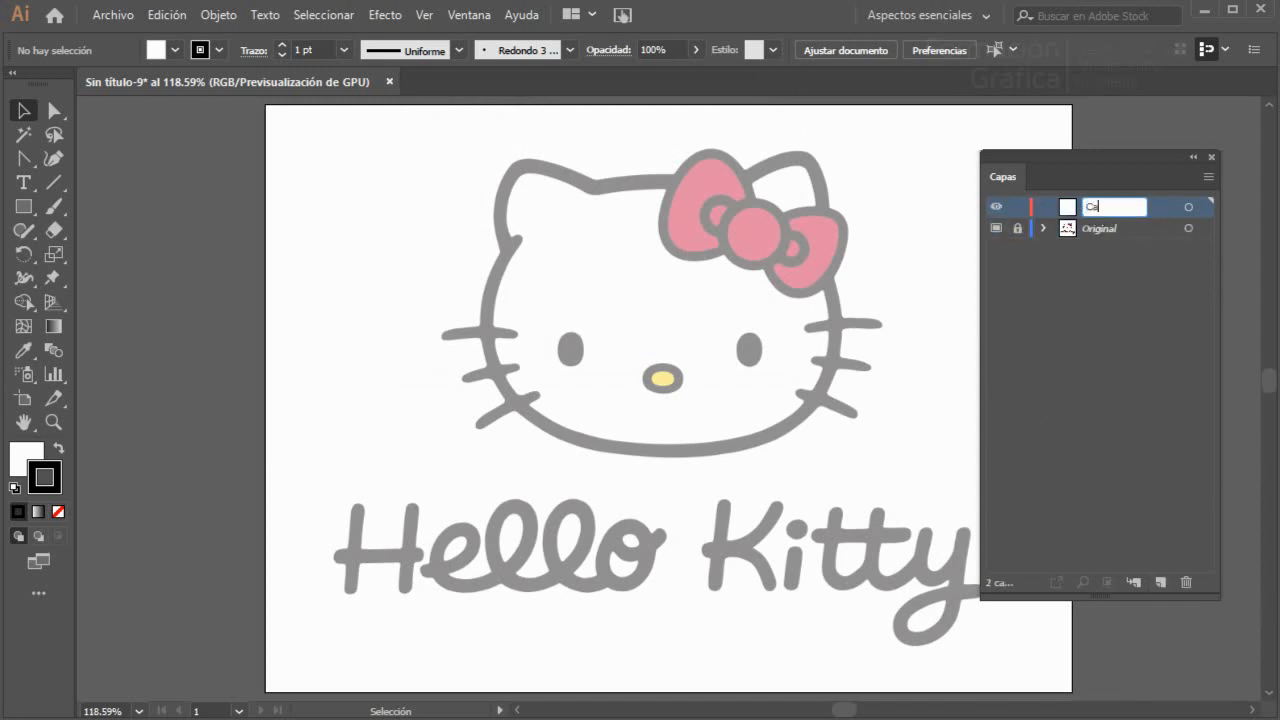
key("Return")
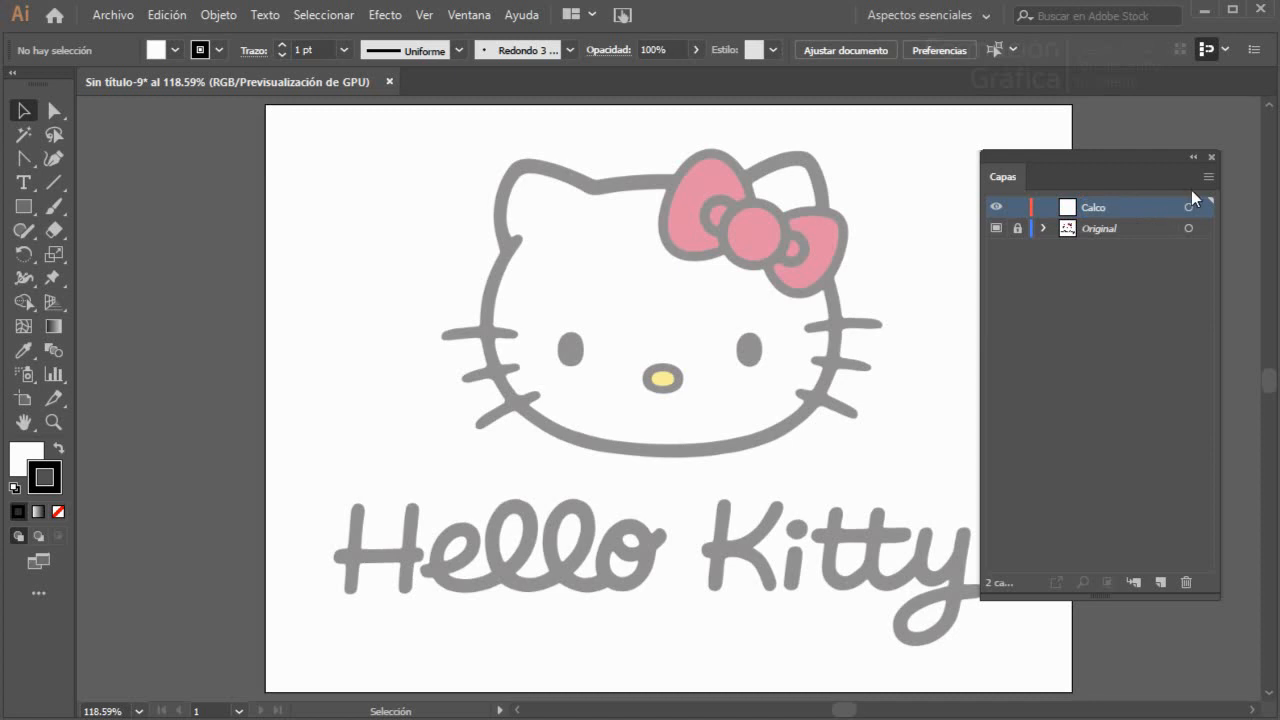
left_click(1210, 158)
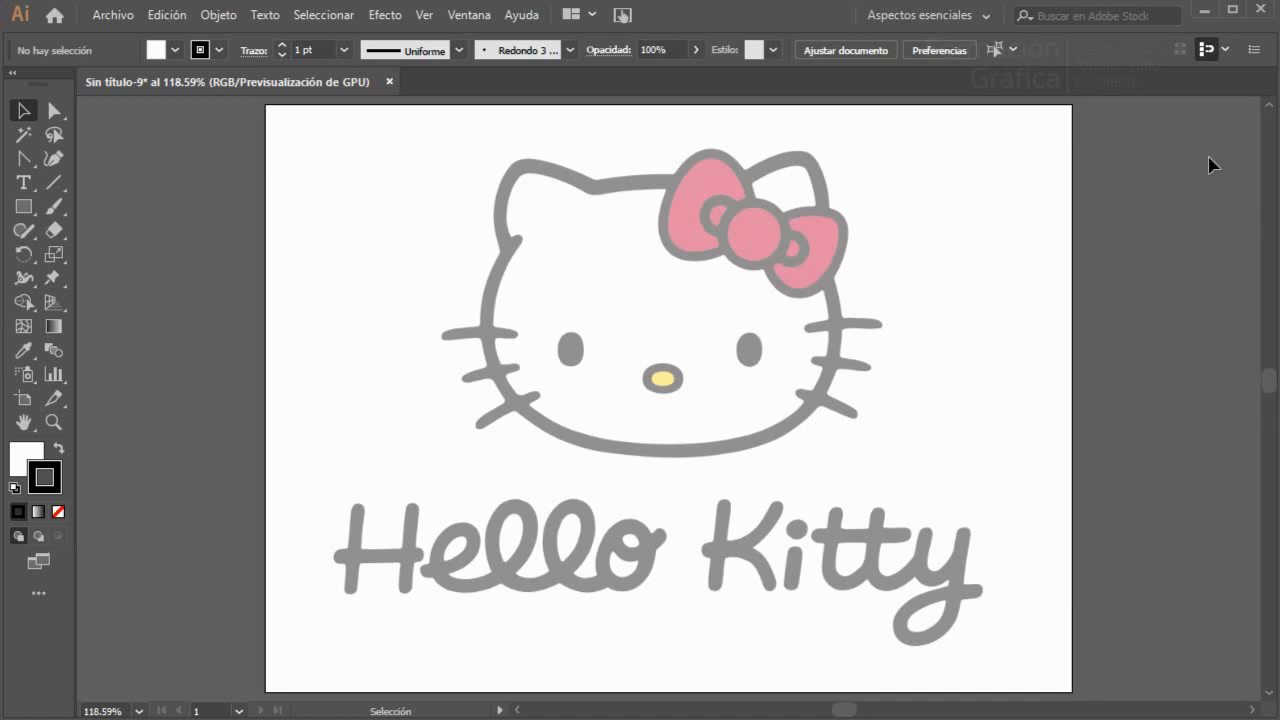
- Show the rulers and place horizontal guides along the top and bottom edges of the cat's head outline
scroll(786, 281, "up", 3)
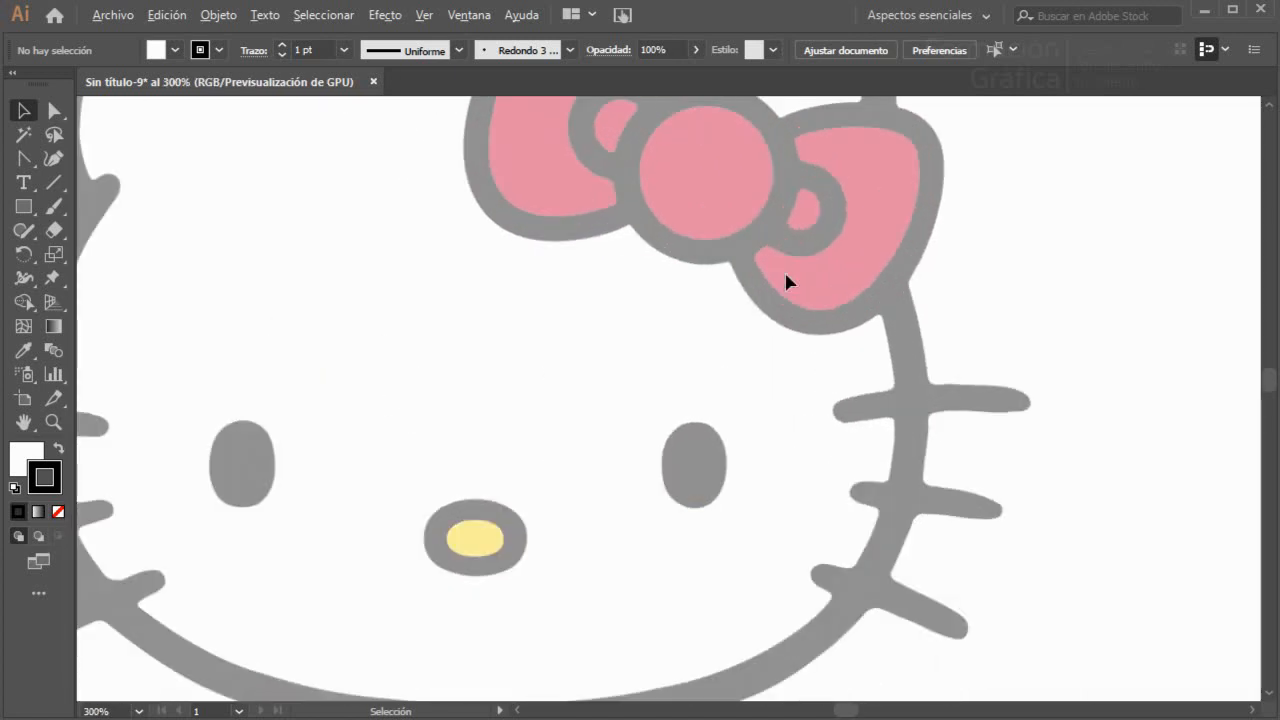
scroll(786, 281, "down", 2)
key("space")
left_click_drag(691, 313, 686, 343)
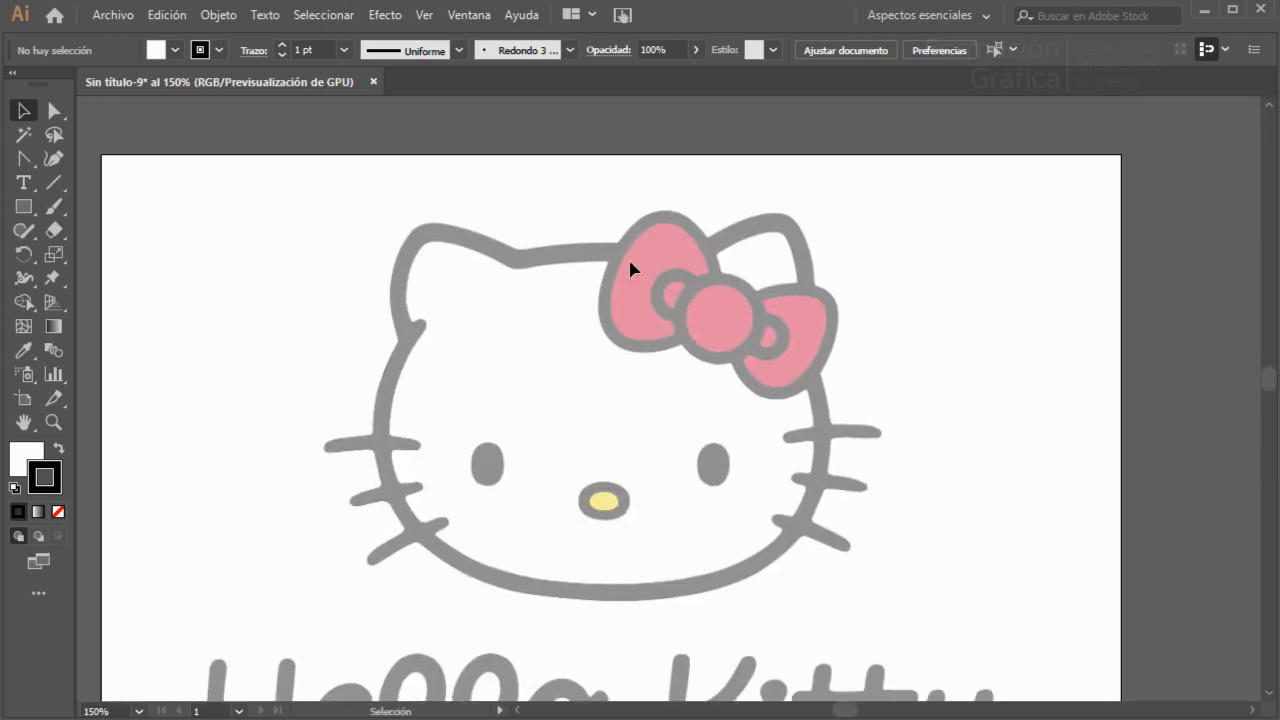
key("ctrl+r")
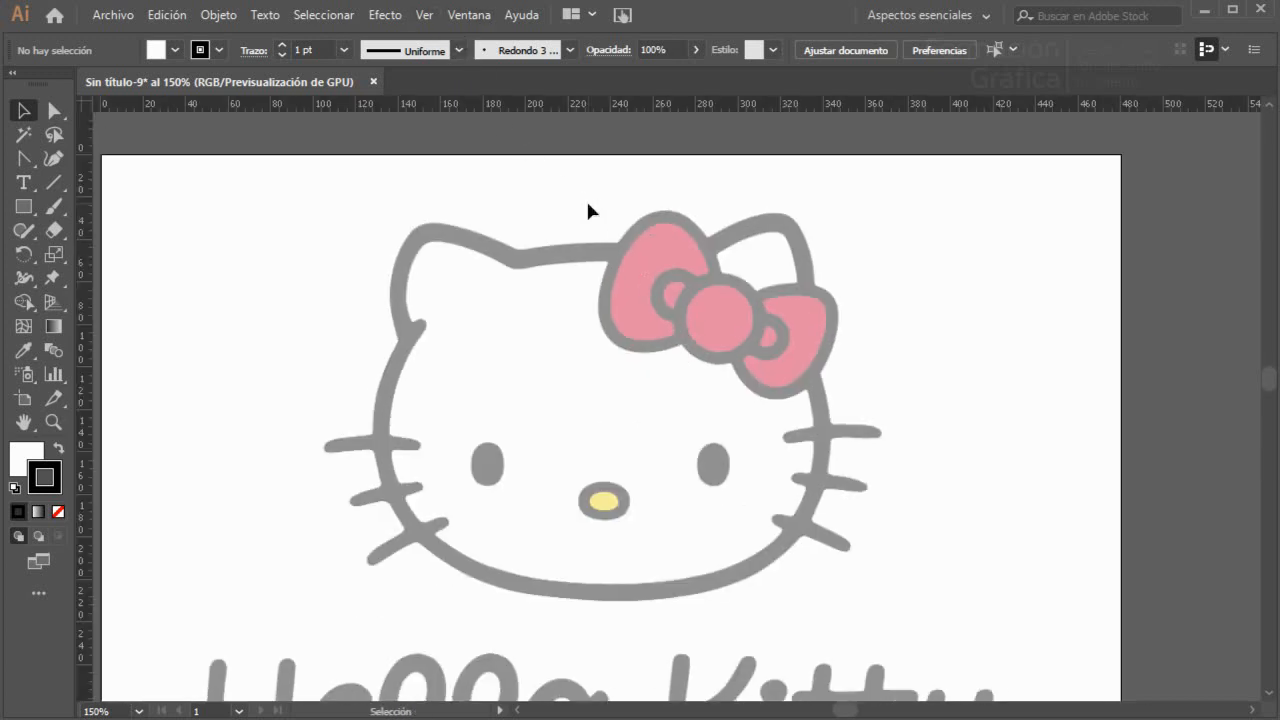
left_click_drag(551, 116, 614, 257)
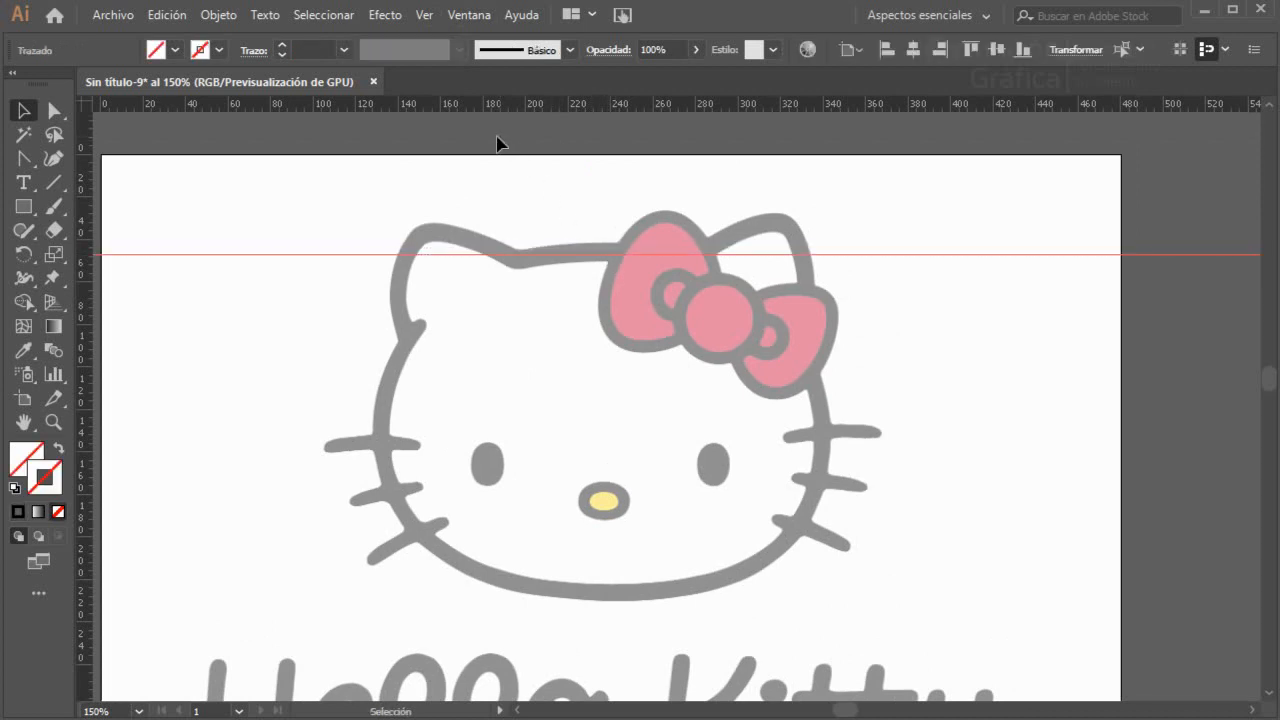
left_click_drag(468, 113, 632, 593)
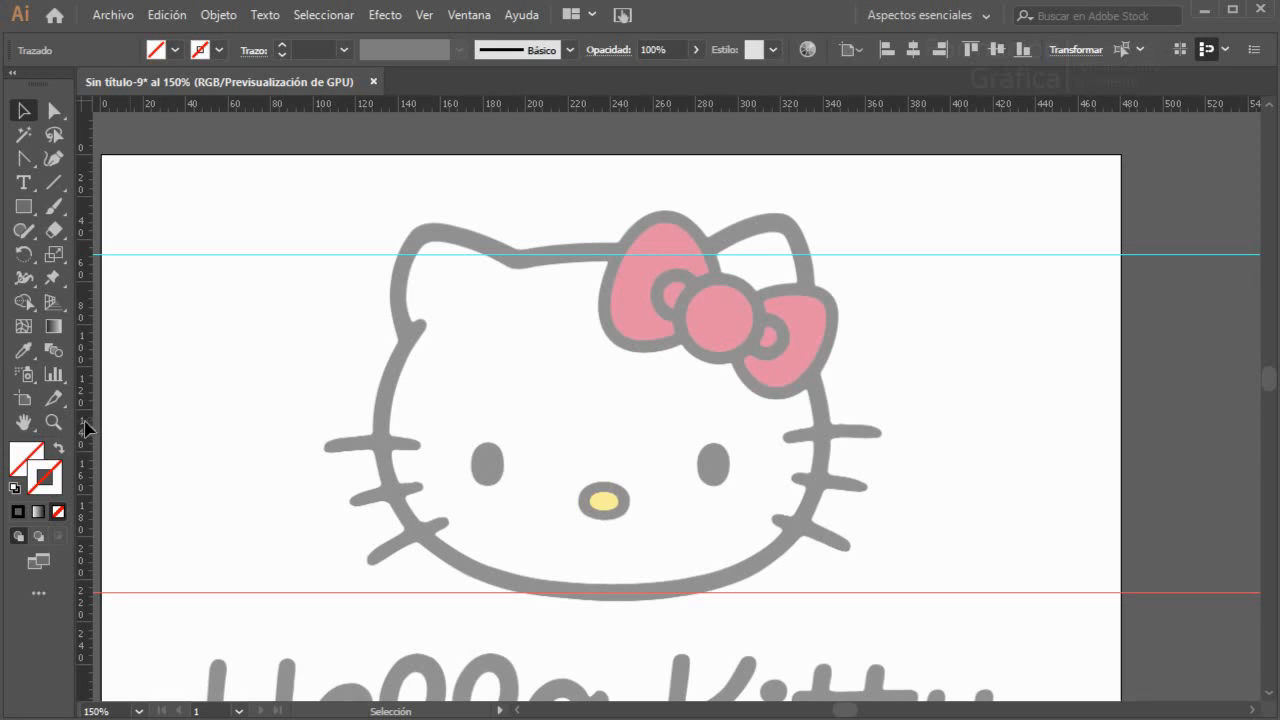
- Place vertical guides along the left and right sides of the cat's head outline
left_click_drag(90, 428, 381, 458)
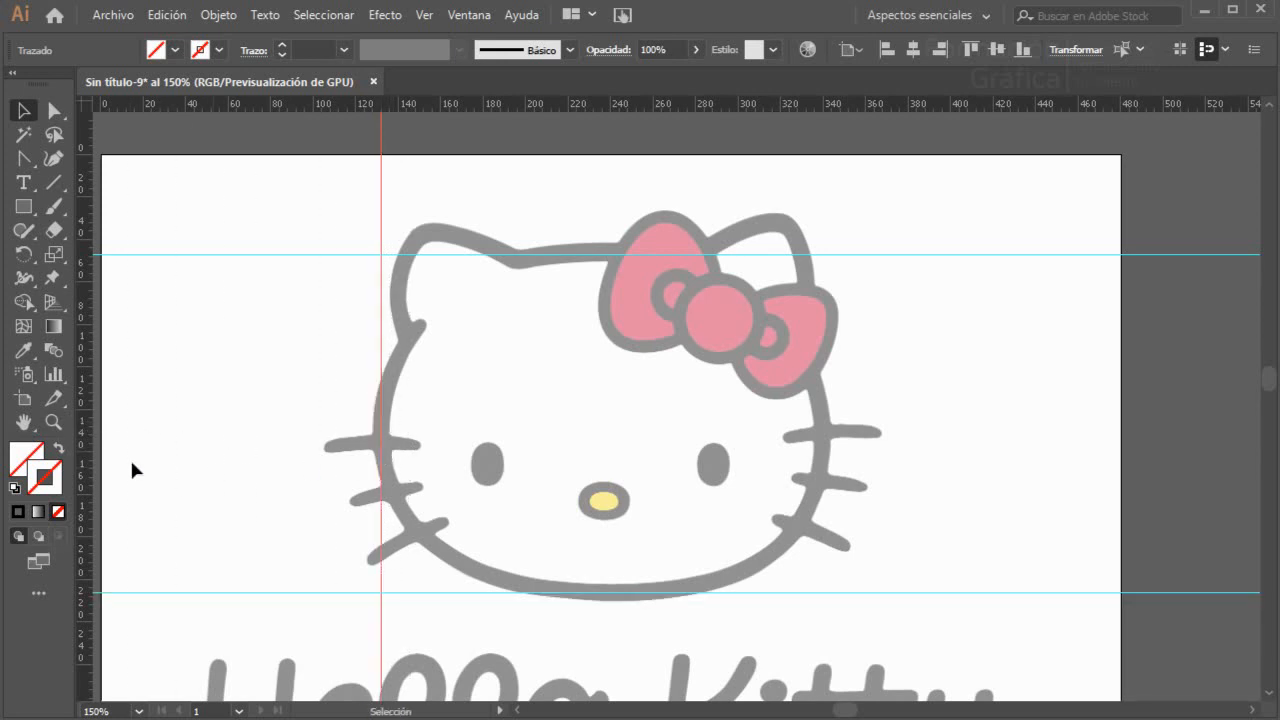
left_click_drag(85, 458, 657, 466)
left_click_drag(831, 455, 824, 457)
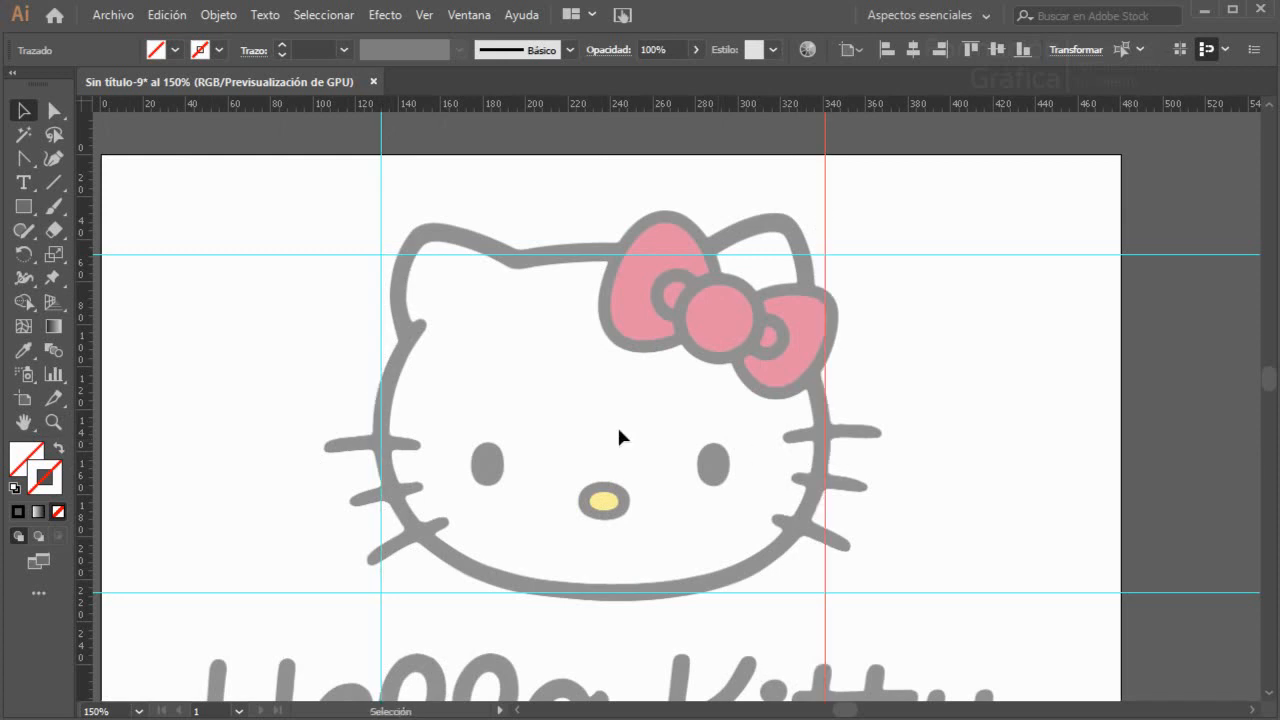
- Draw an unfilled ellipse spanning the four guides around the head and give it a 0.75 pt black stroke
left_click(28, 206)
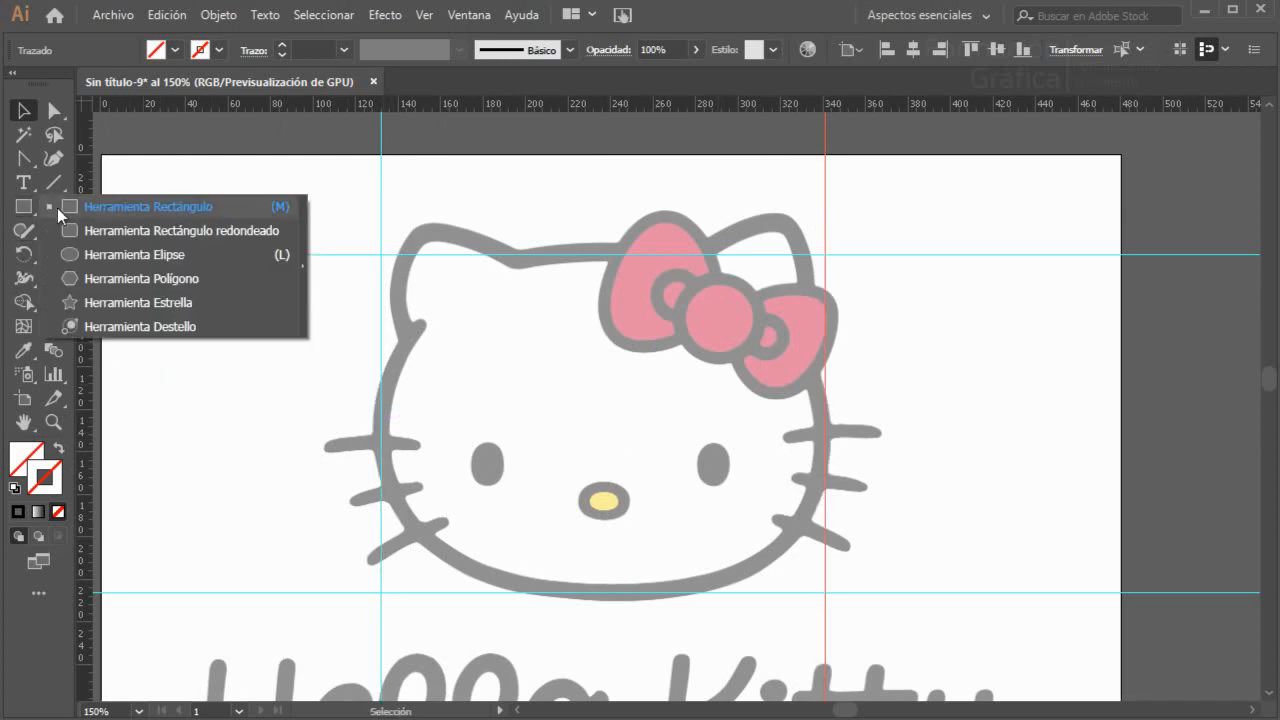
left_click(109, 254)
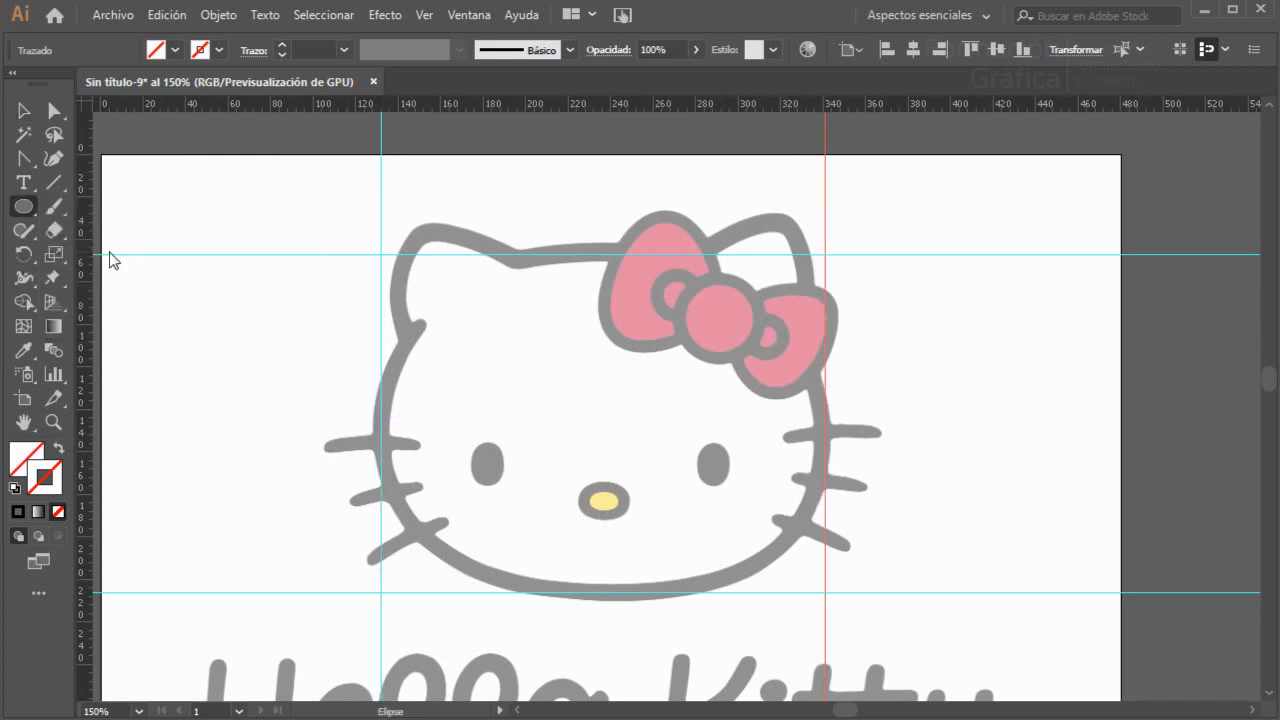
left_click_drag(380, 254, 823, 592)
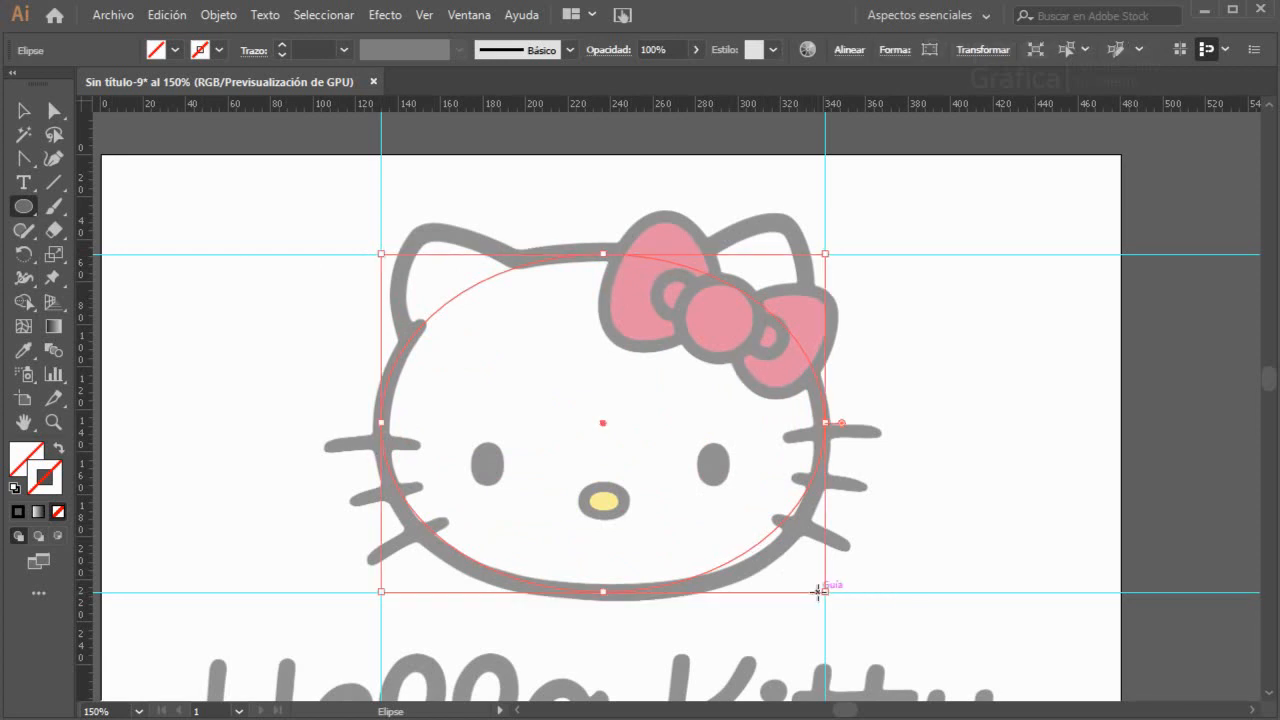
left_click(24, 110)
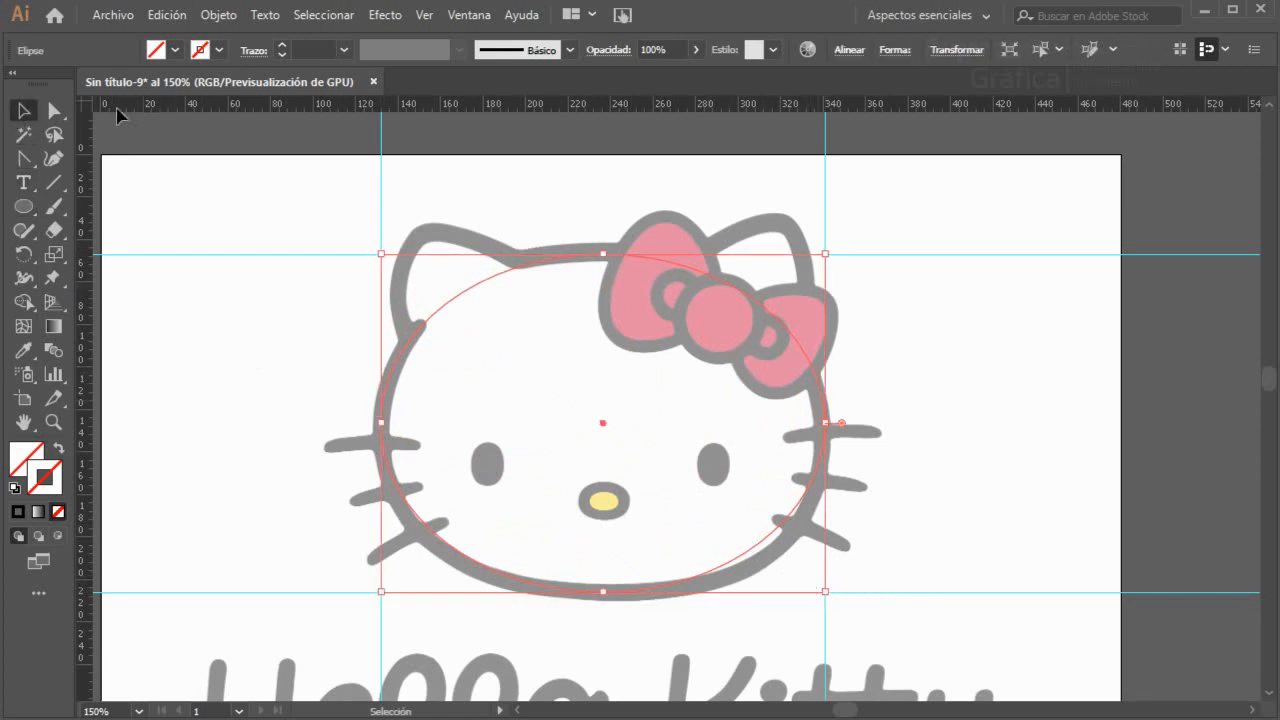
left_click(281, 44)
left_click(281, 44)
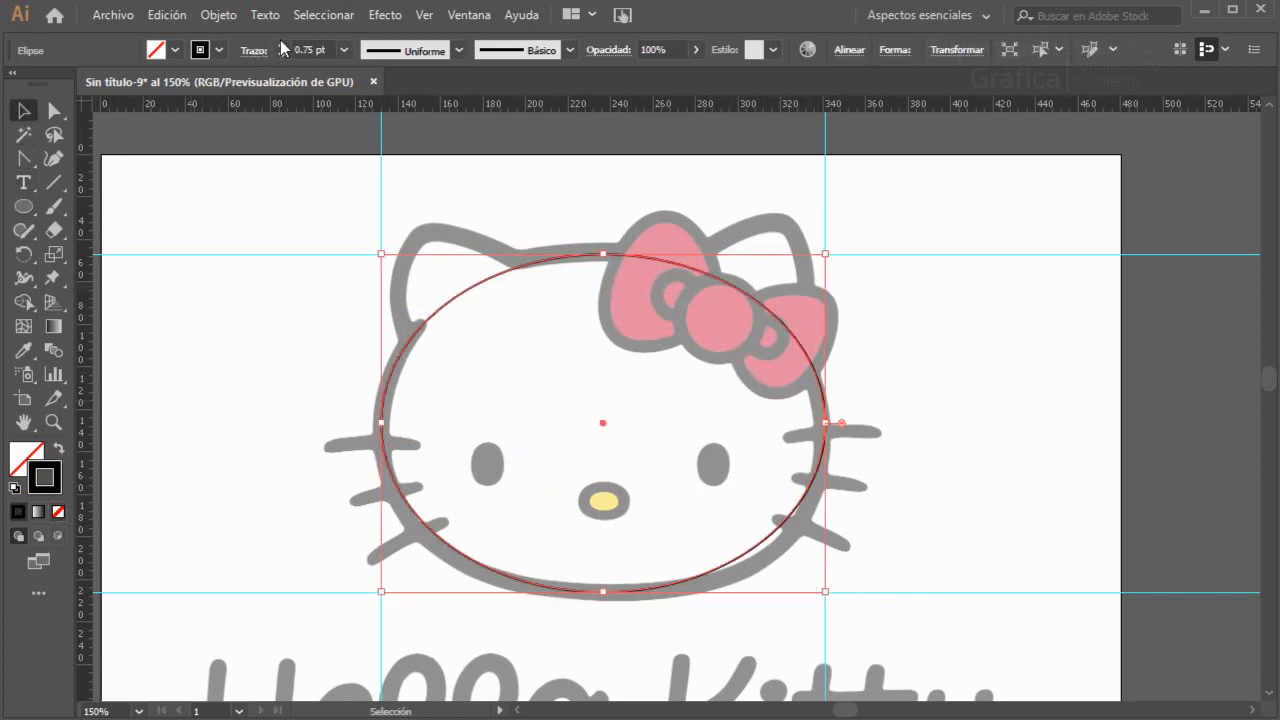
left_click(548, 172)
- Delete all the horizontal and vertical guides around the head
left_click(975, 254)
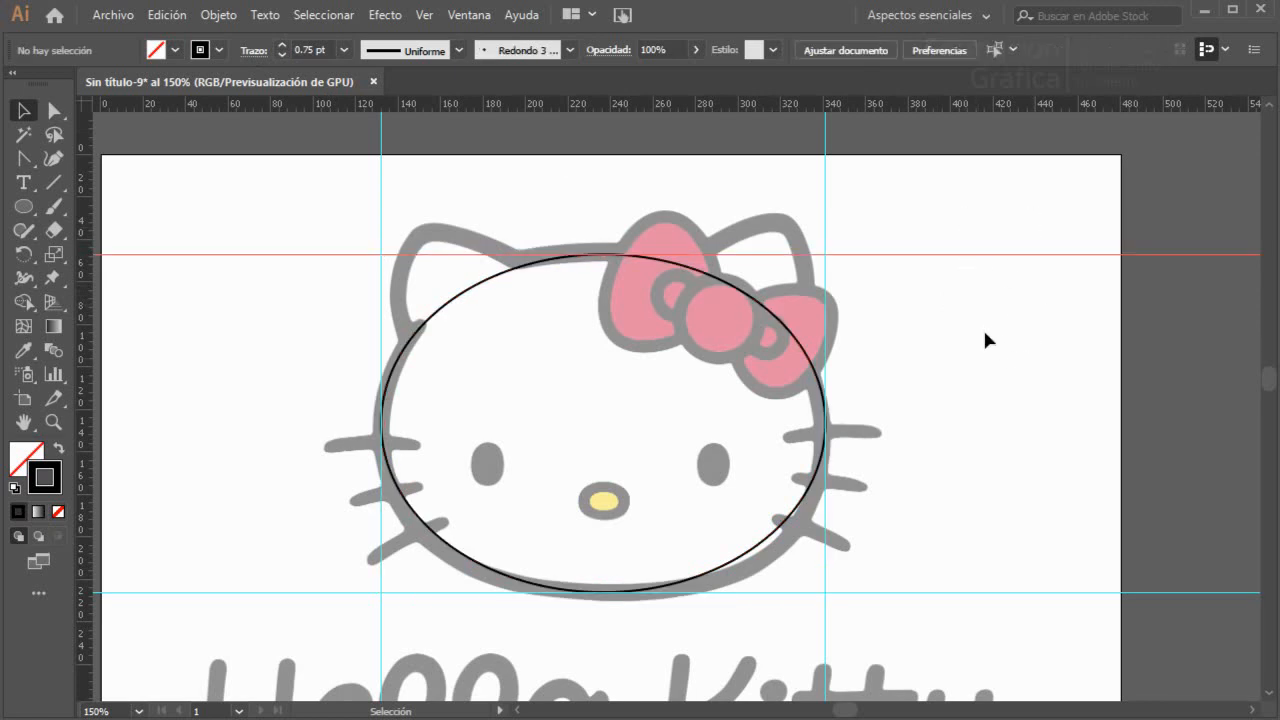
key("Delete")
left_click_drag(321, 161, 890, 147)
key("Delete")
left_click_drag(1049, 574, 1096, 623)
key("Delete")
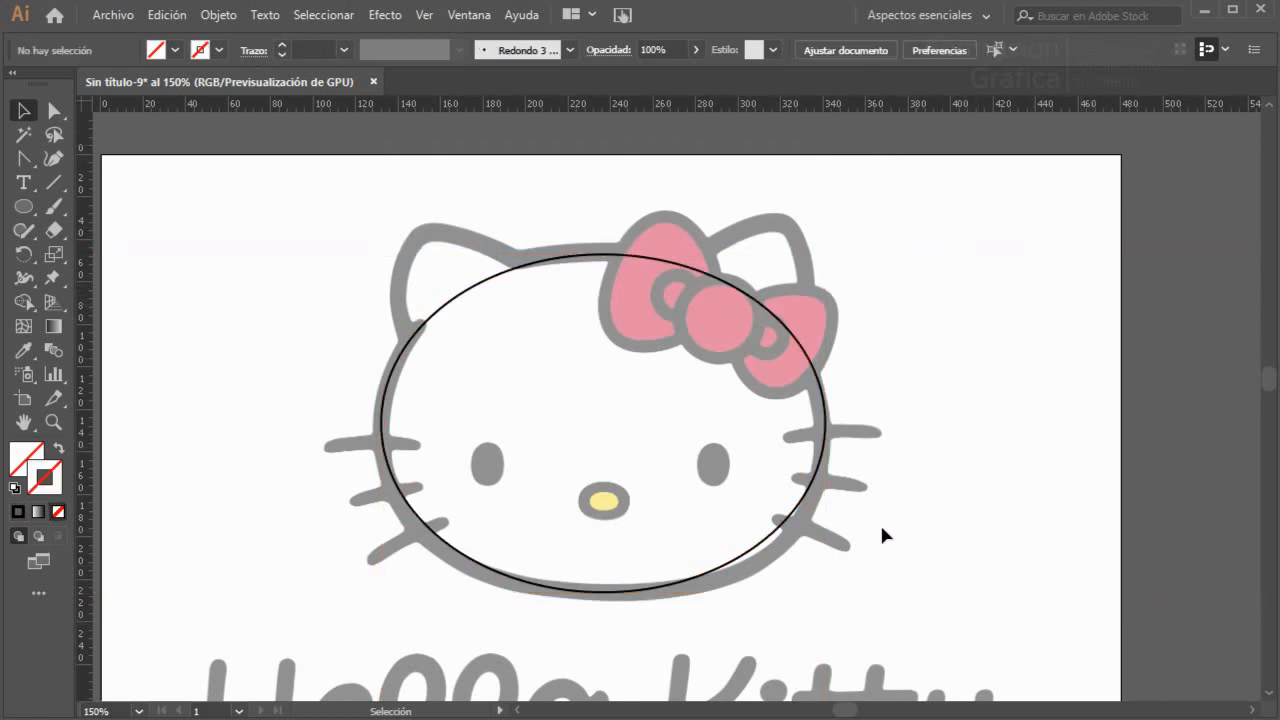
- Move the ellipse's right anchor point down and slightly inward to follow the head's right contour
scroll(676, 358, "up", 1)
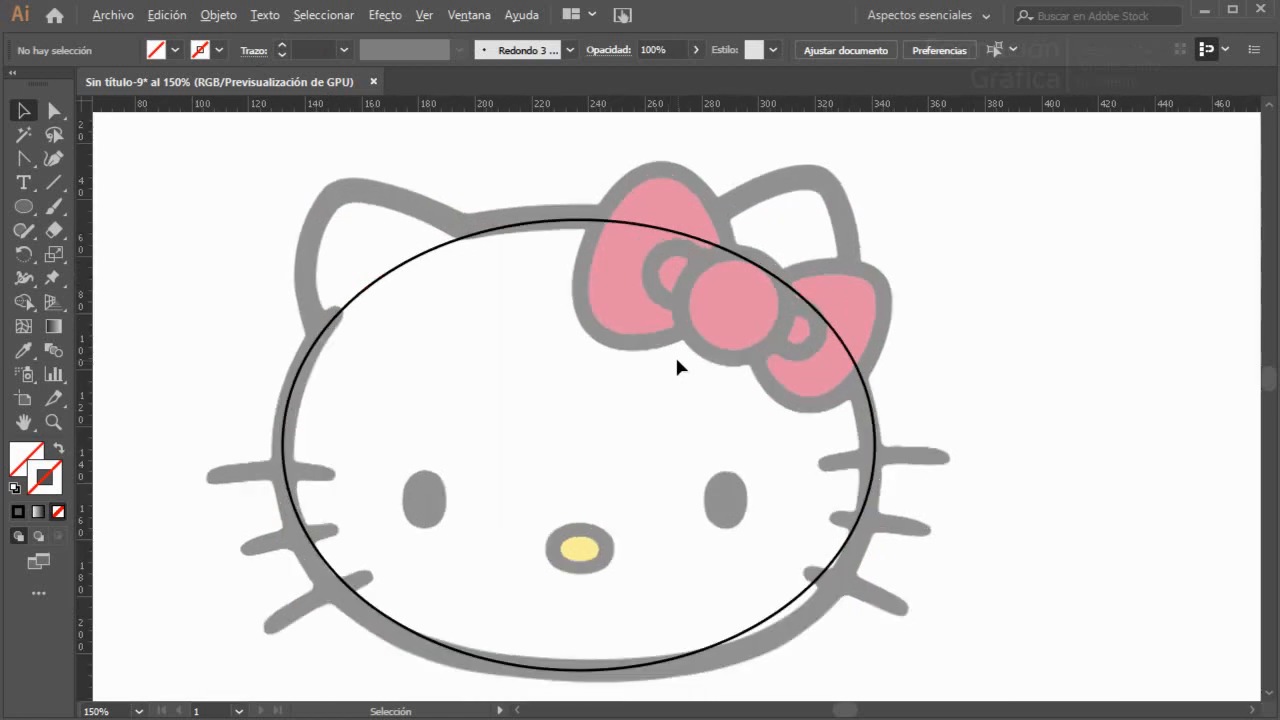
left_click(56, 118)
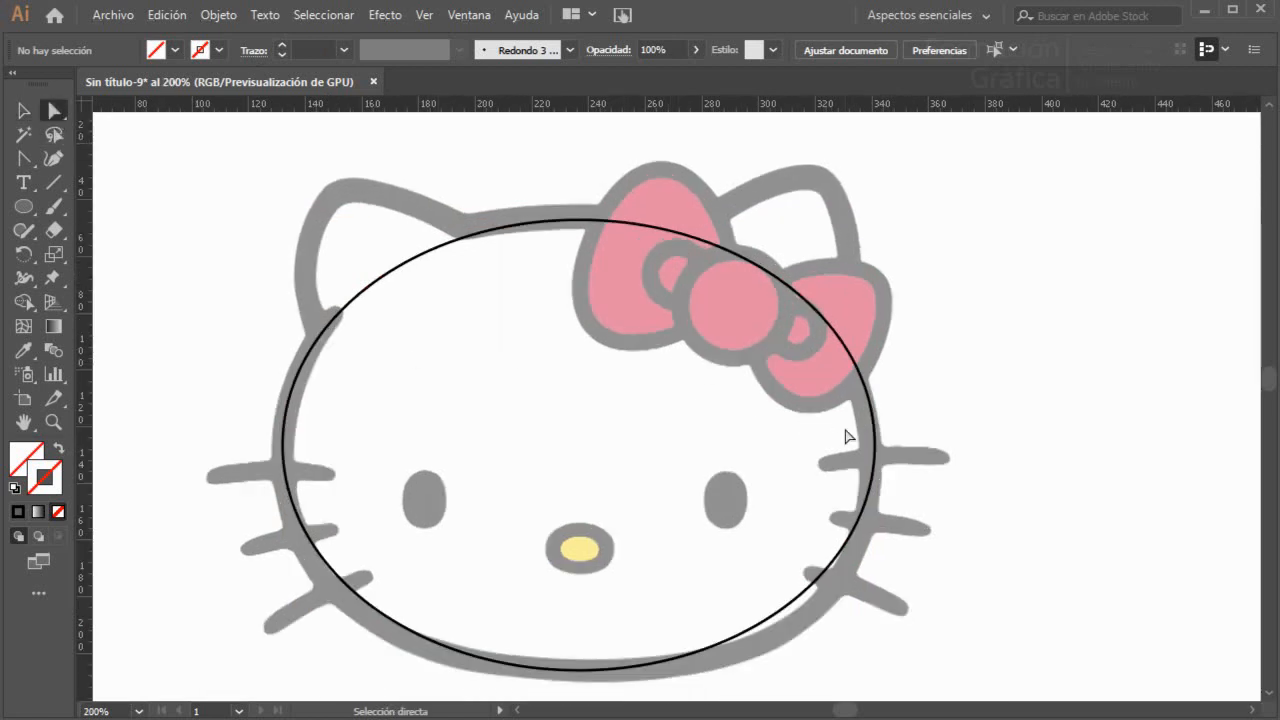
left_click_drag(842, 527, 835, 525)
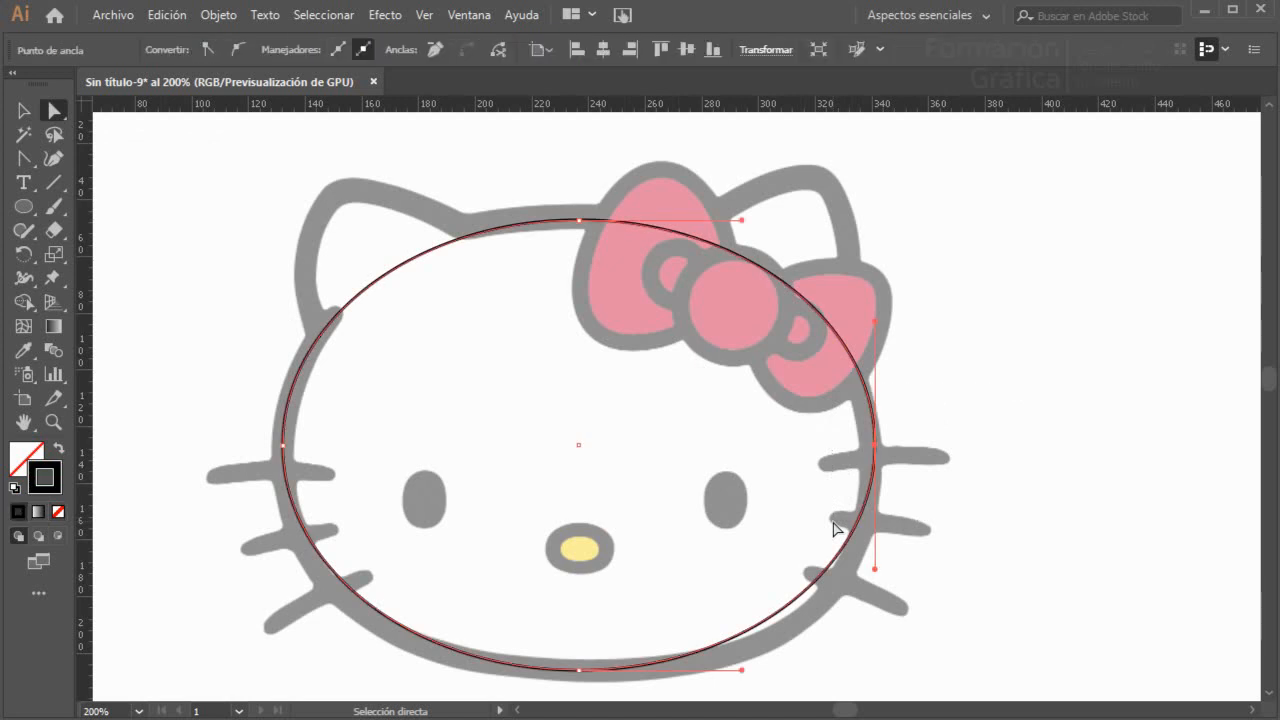
key("Up")
key("Up")
key("Up")
key("Up")
key("Left")
key("Left")
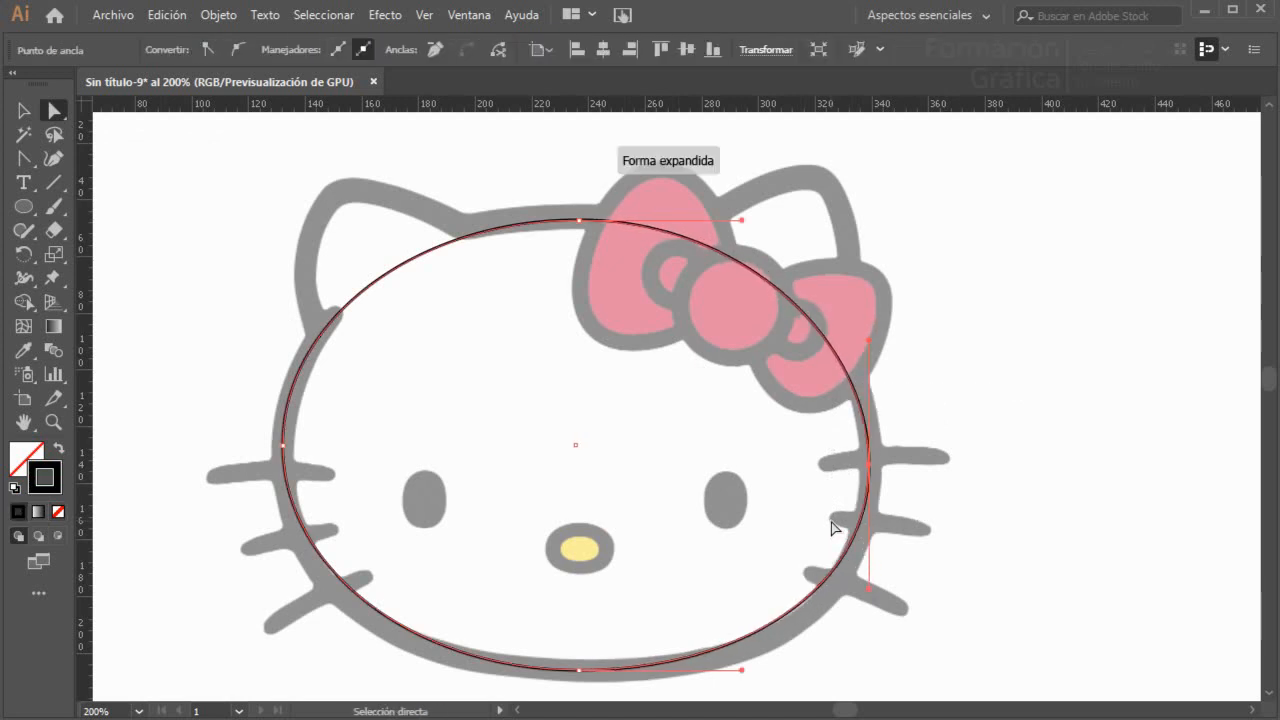
key("Right")
key("Right")
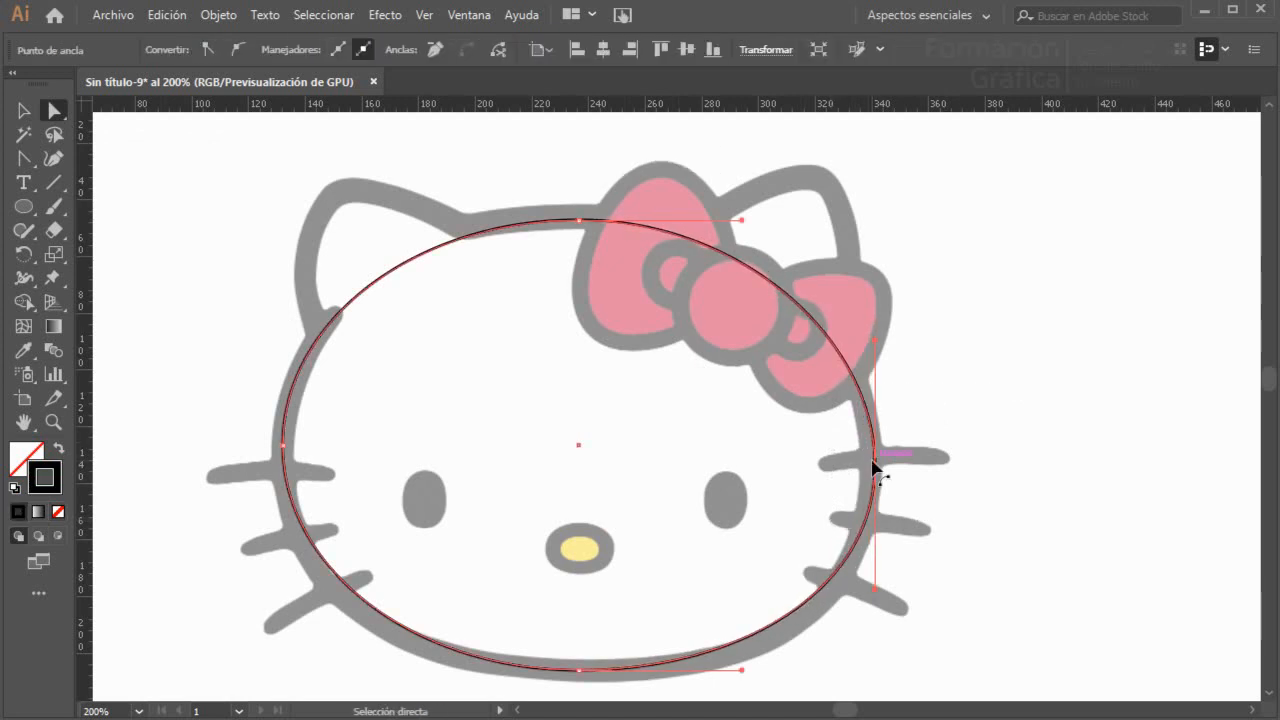
left_click_drag(874, 467, 871, 467)
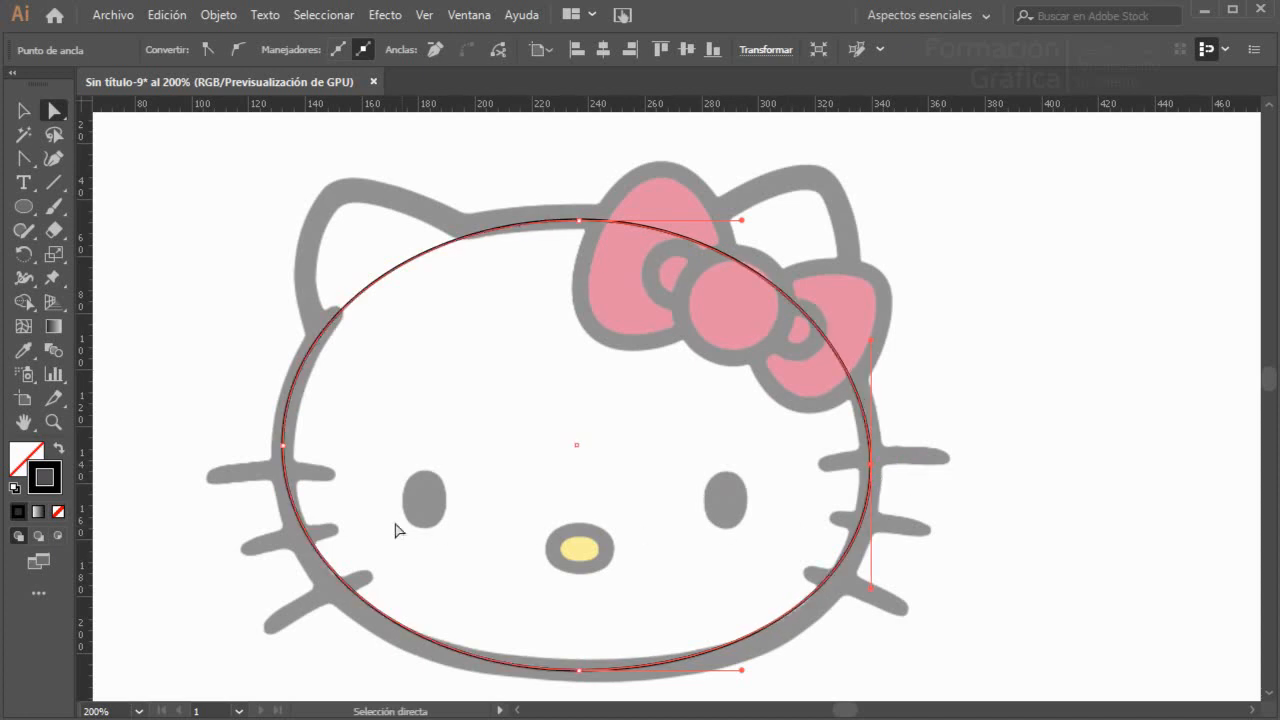
- Move the ellipse's left anchor point down and lengthen its upper handle to match the head's left contour
left_click(297, 479)
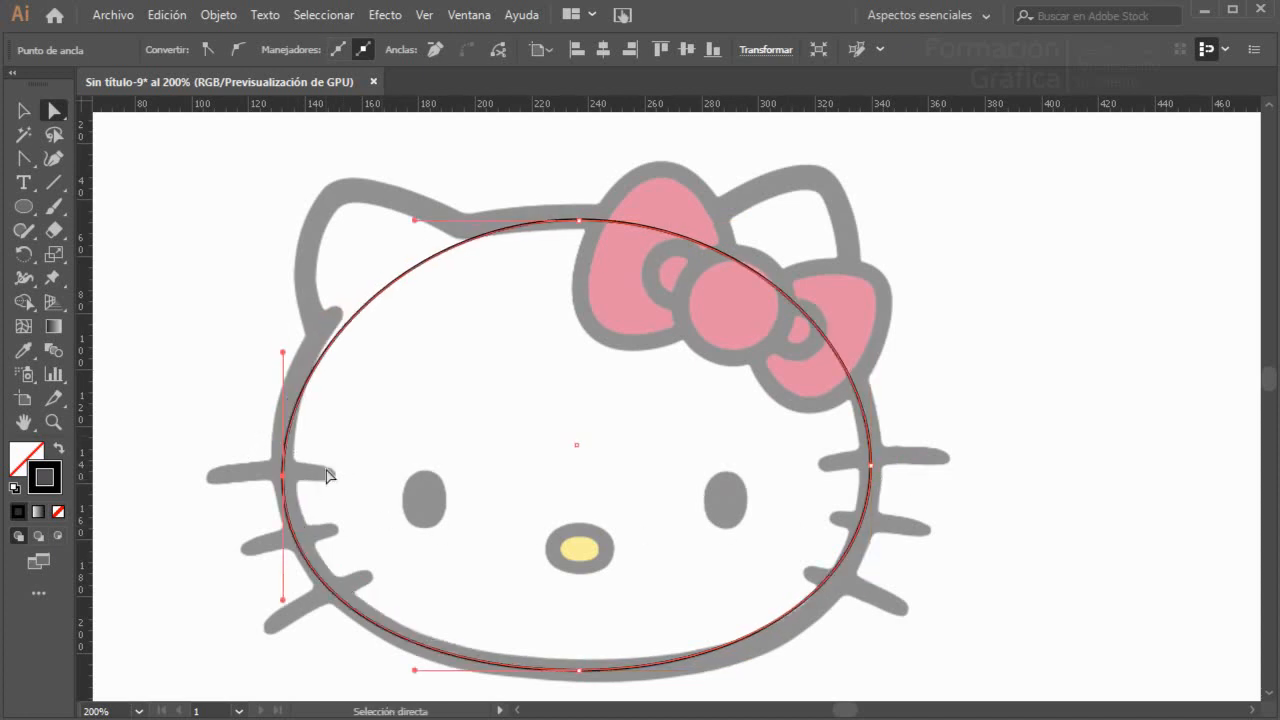
left_click_drag(284, 358, 283, 298)
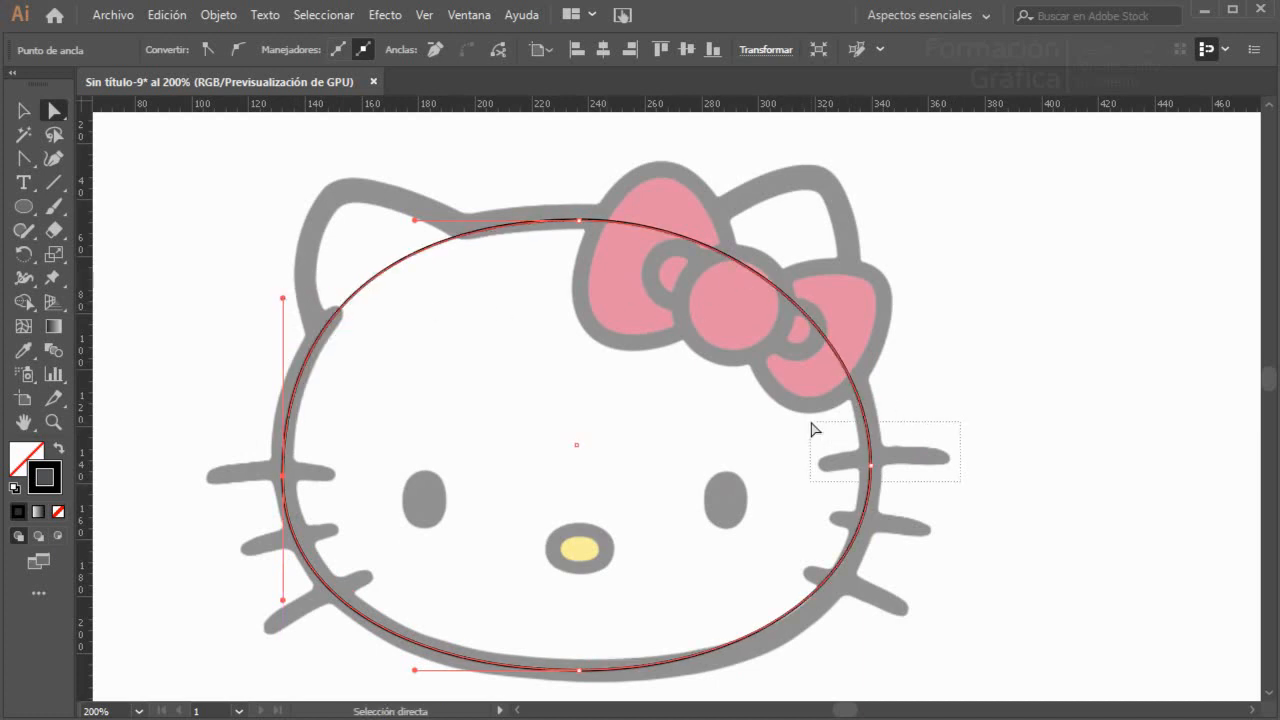
- Lengthen the ellipse's right anchor's upper handle and the top anchor's right handle to fit the head's upper-right contour
left_click(871, 467)
left_click_drag(871, 343, 871, 316)
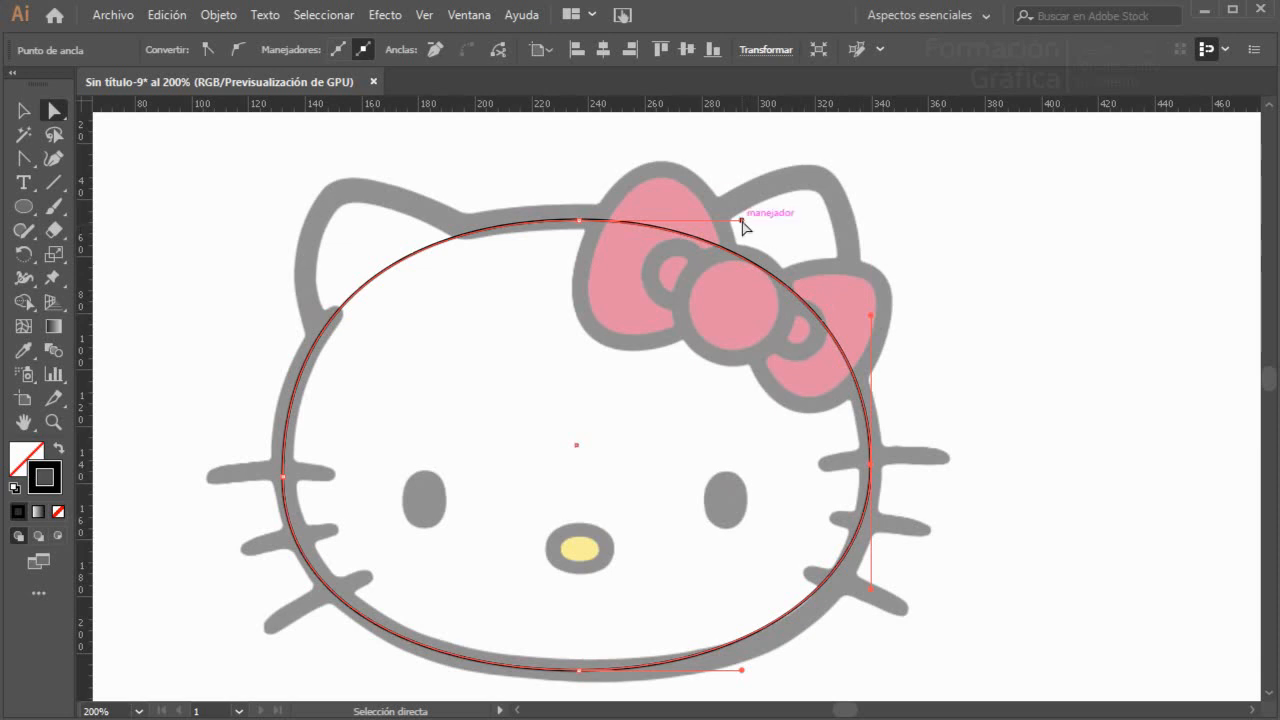
left_click_drag(741, 220, 754, 220)
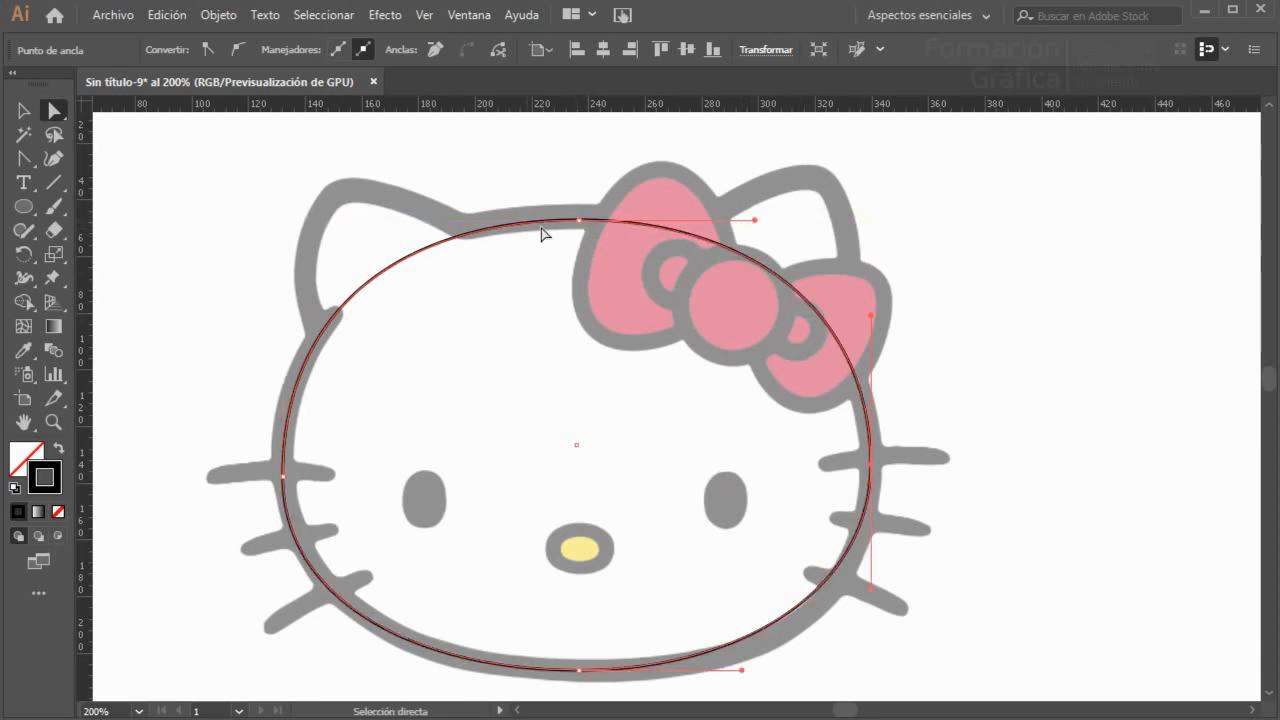
- Nudge the top anchor left with a longer left handle, and the left anchor up with a slightly shorter upper handle
left_click_drag(562, 181, 615, 254)
key("Left")
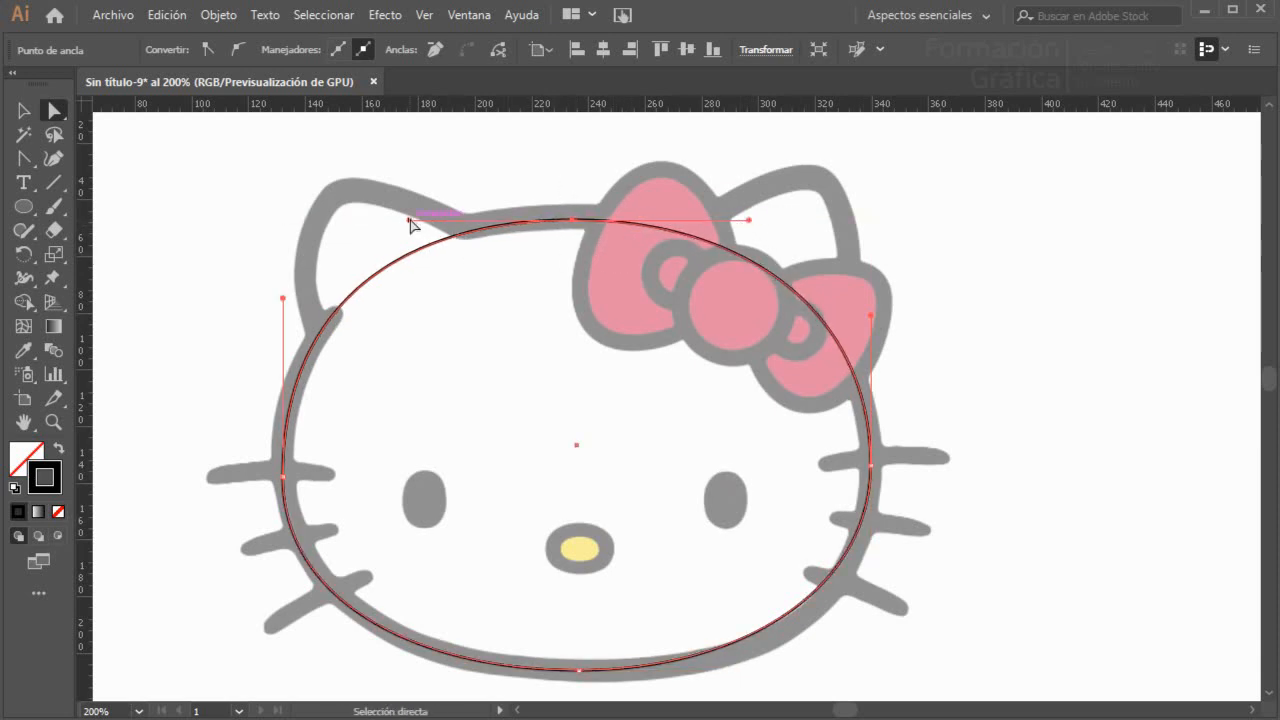
left_click_drag(410, 224, 403, 226)
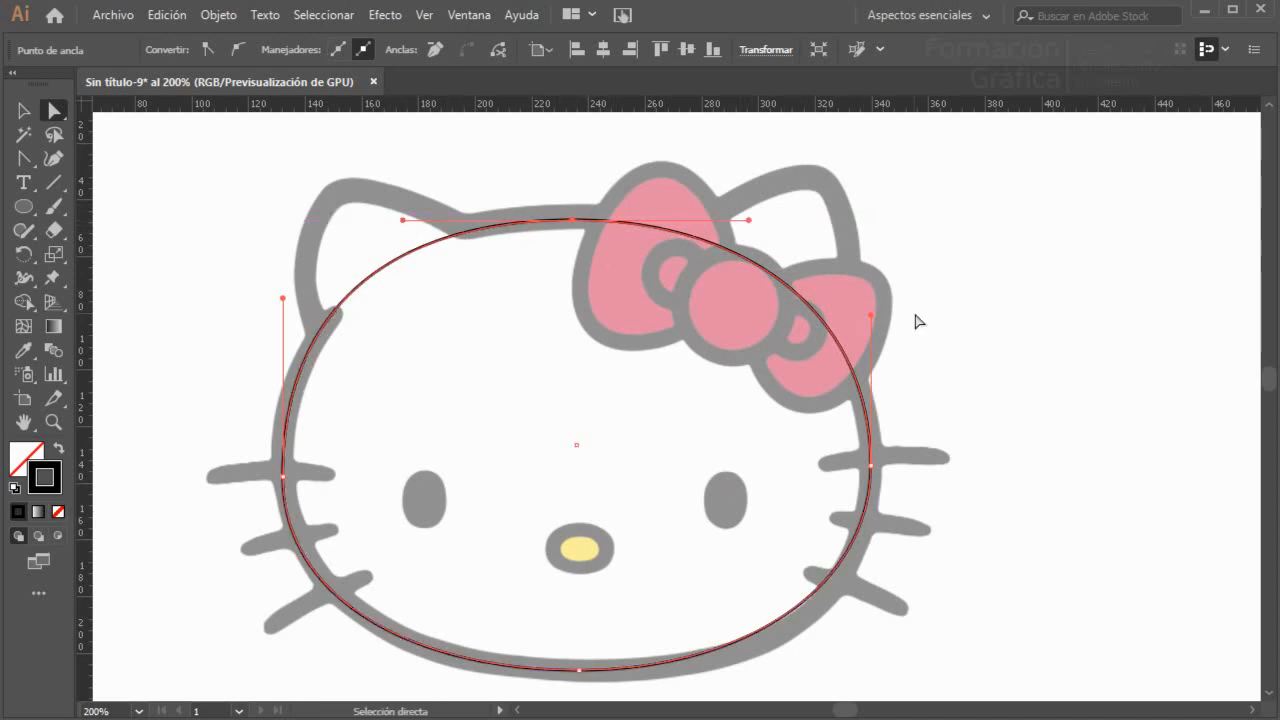
left_click(281, 479)
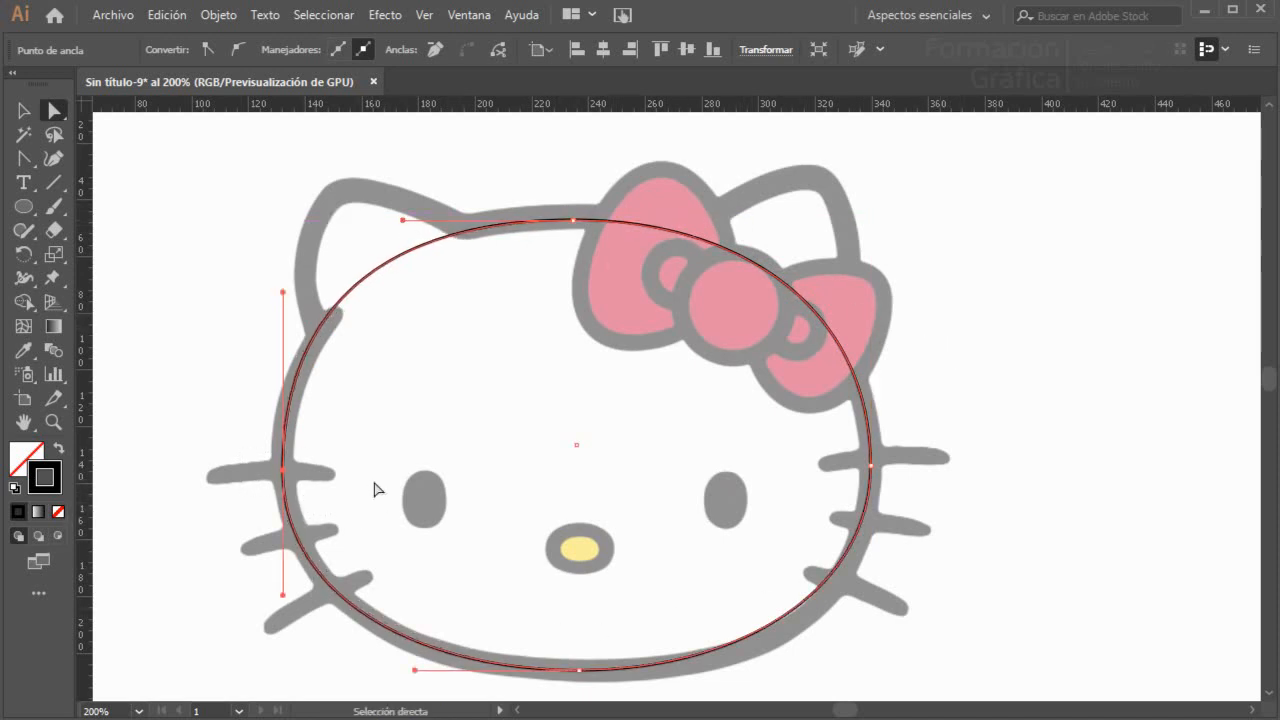
left_click_drag(284, 293, 283, 302)
- Lengthen the bottom anchor's right handle and nudge that anchor right to match the head's lower contour
left_click(579, 671)
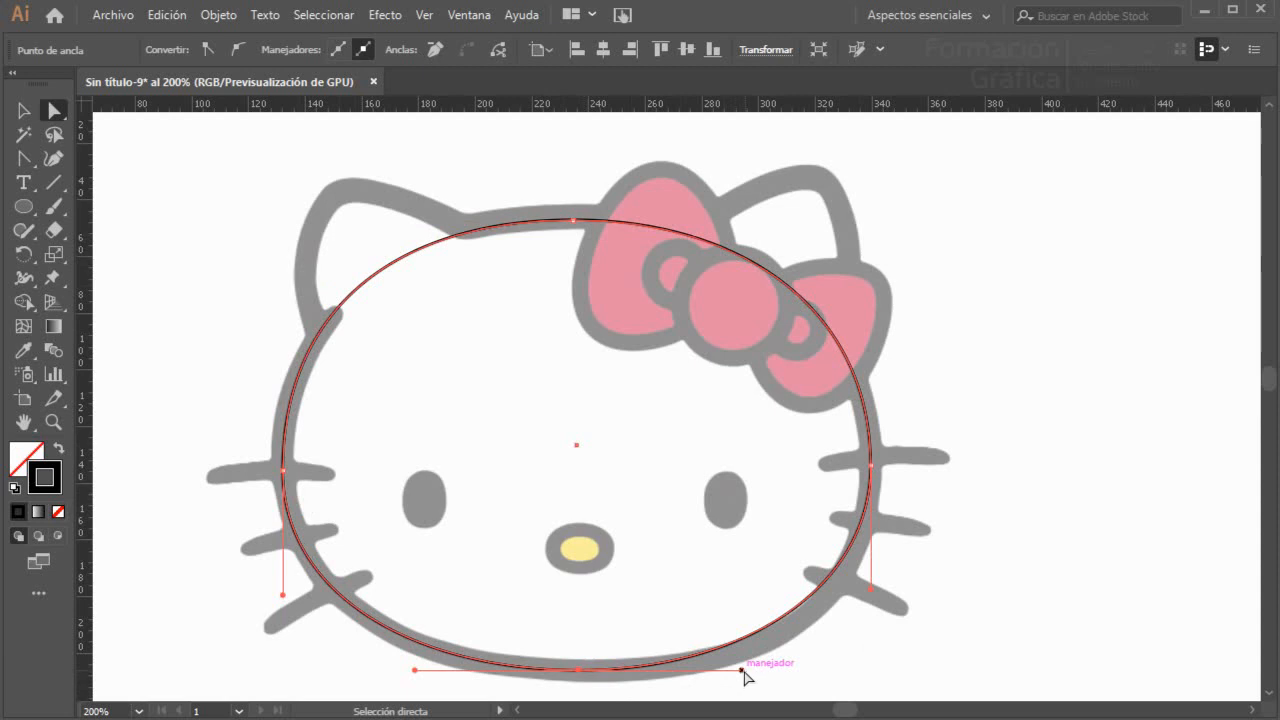
left_click_drag(743, 671, 782, 671)
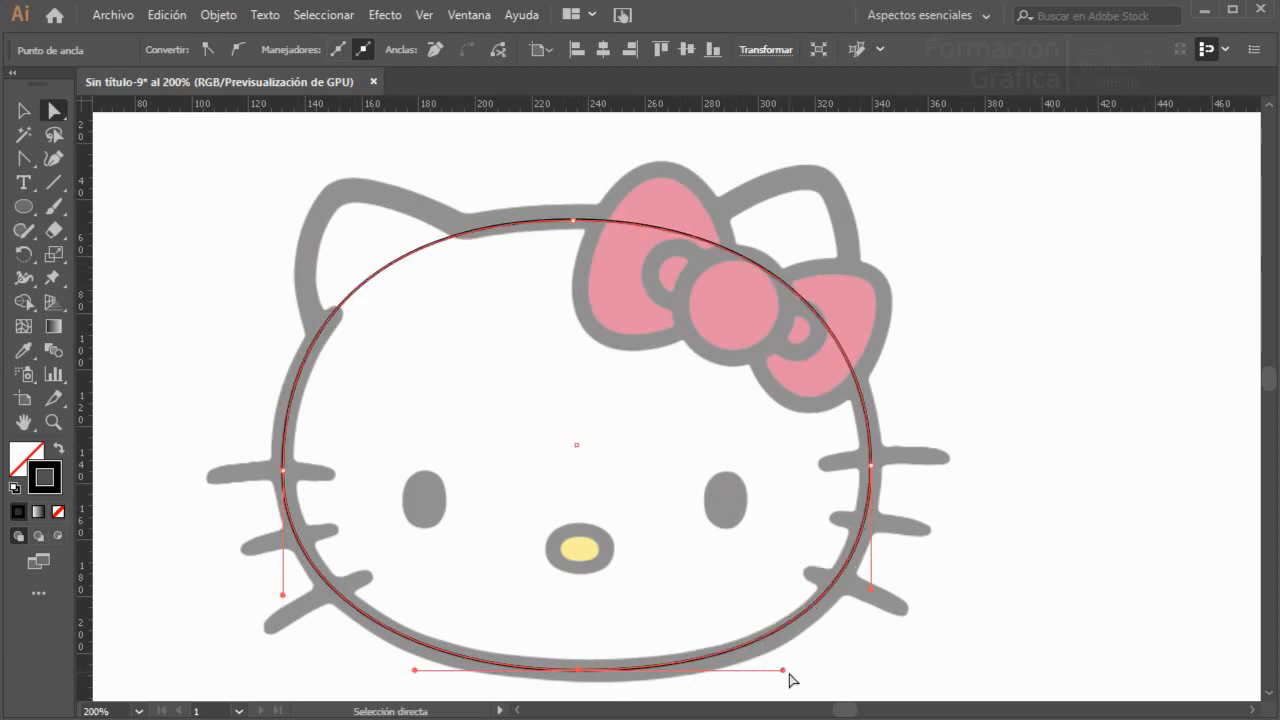
key("Right")
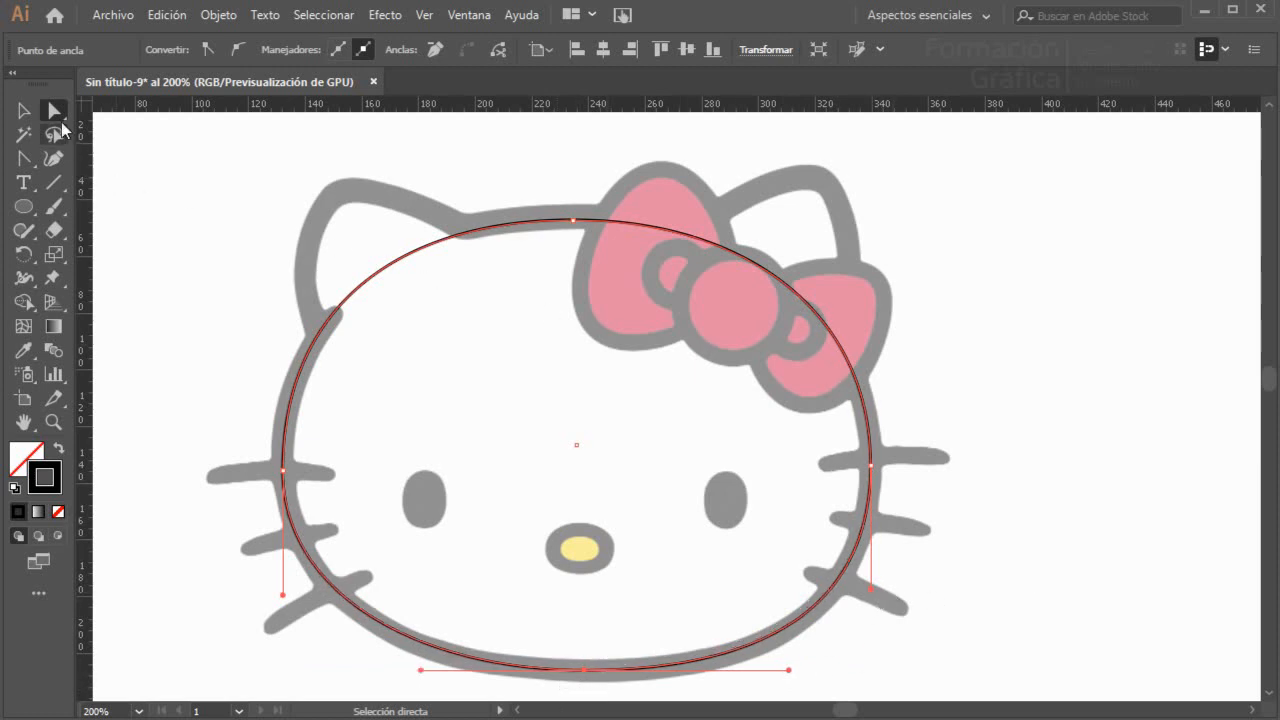
- Set the head outline's stroke weight to 8 pt and deselect it
left_click(26, 117)
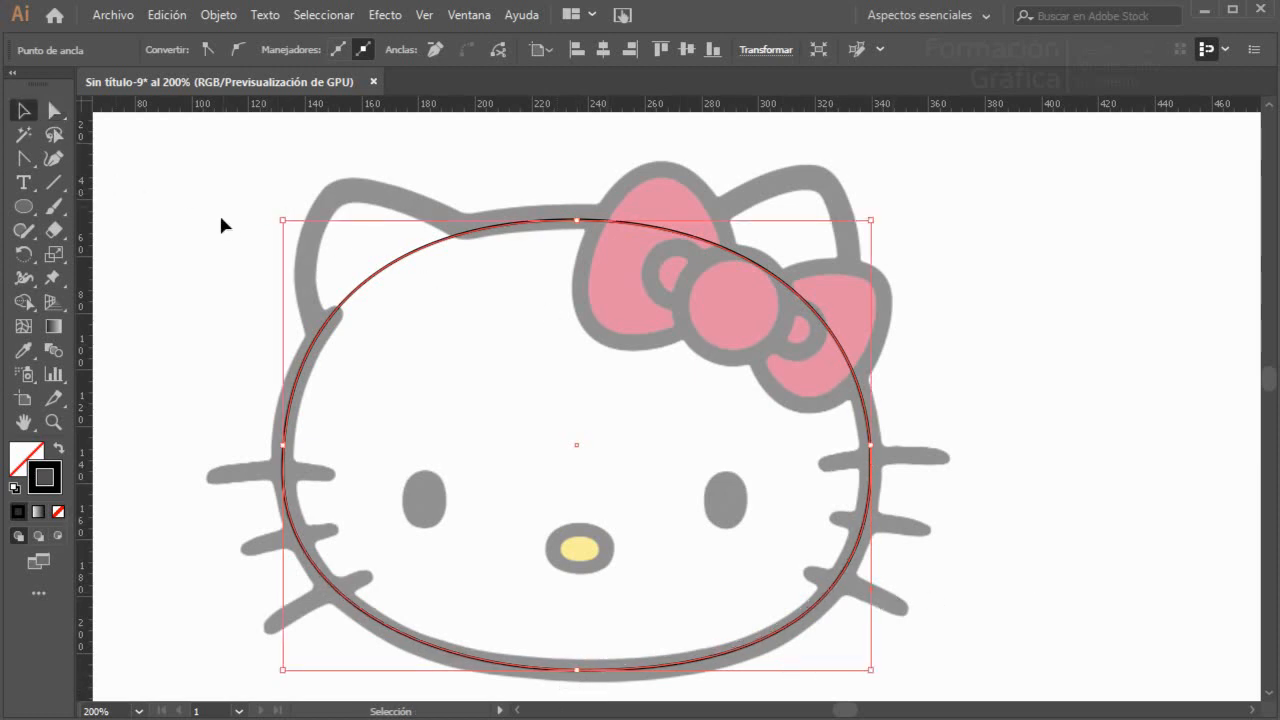
left_click_drag(407, 375, 415, 382)
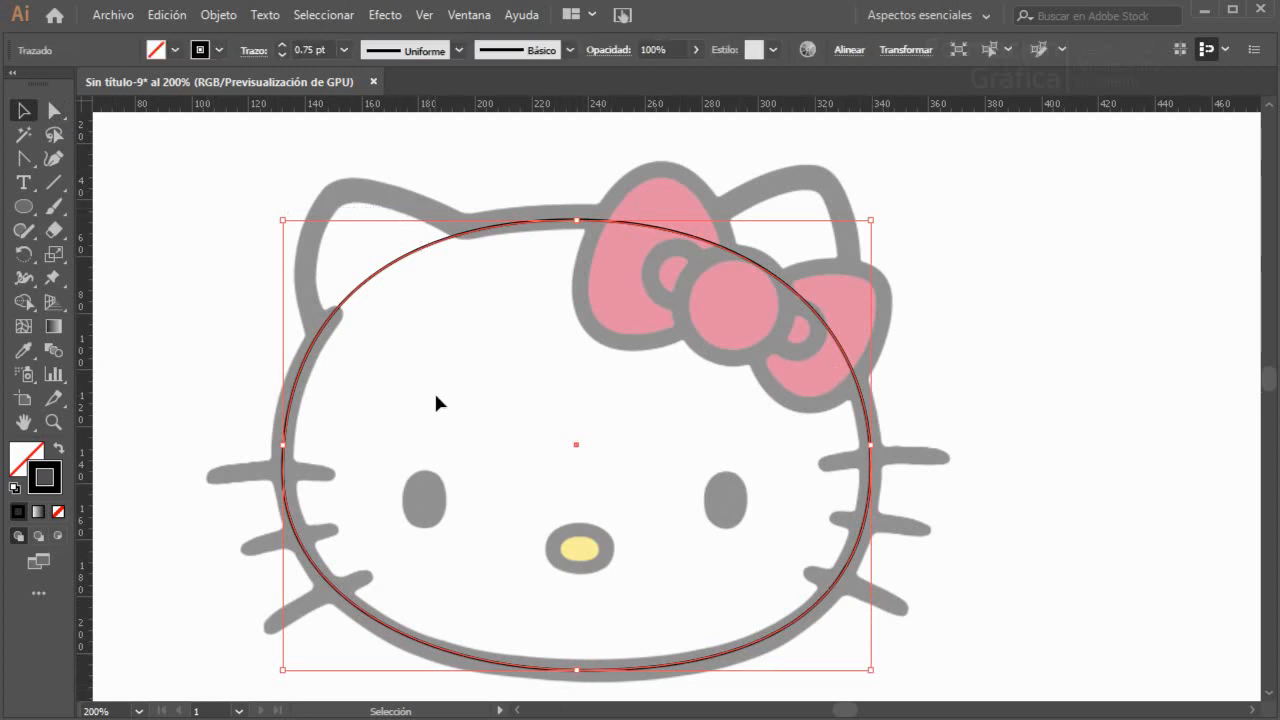
left_click(281, 45)
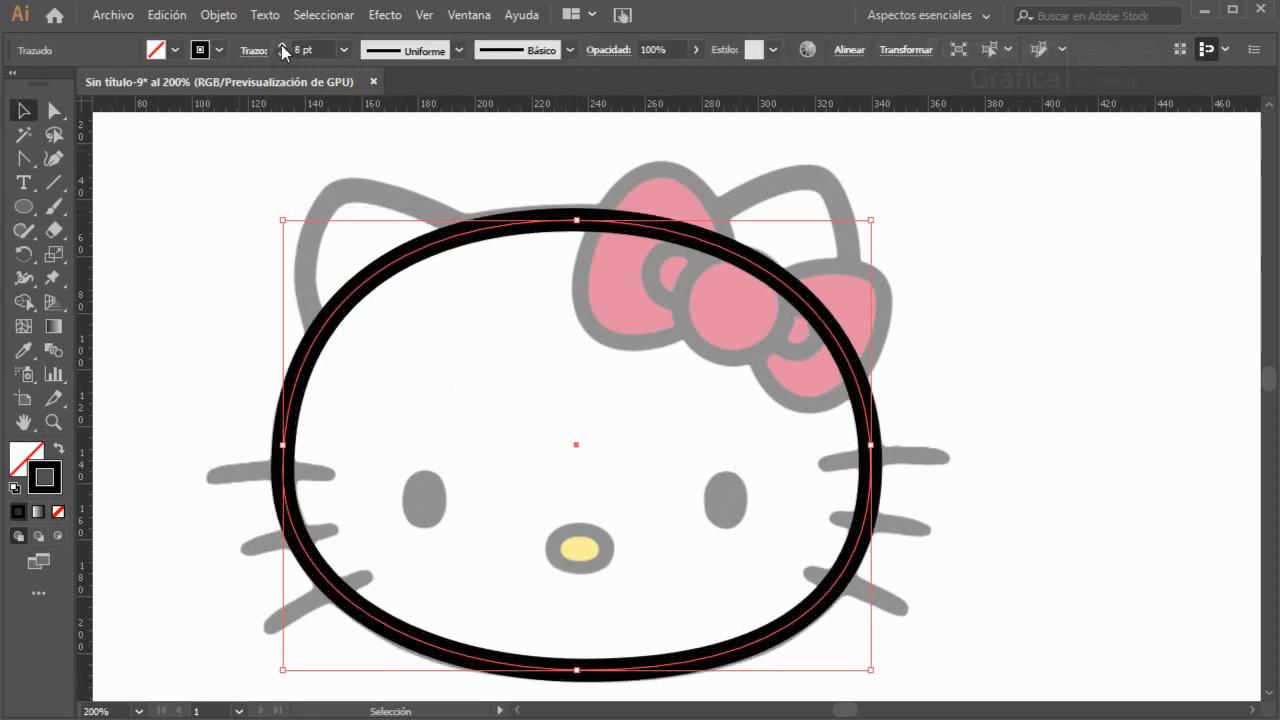
left_click(464, 188)
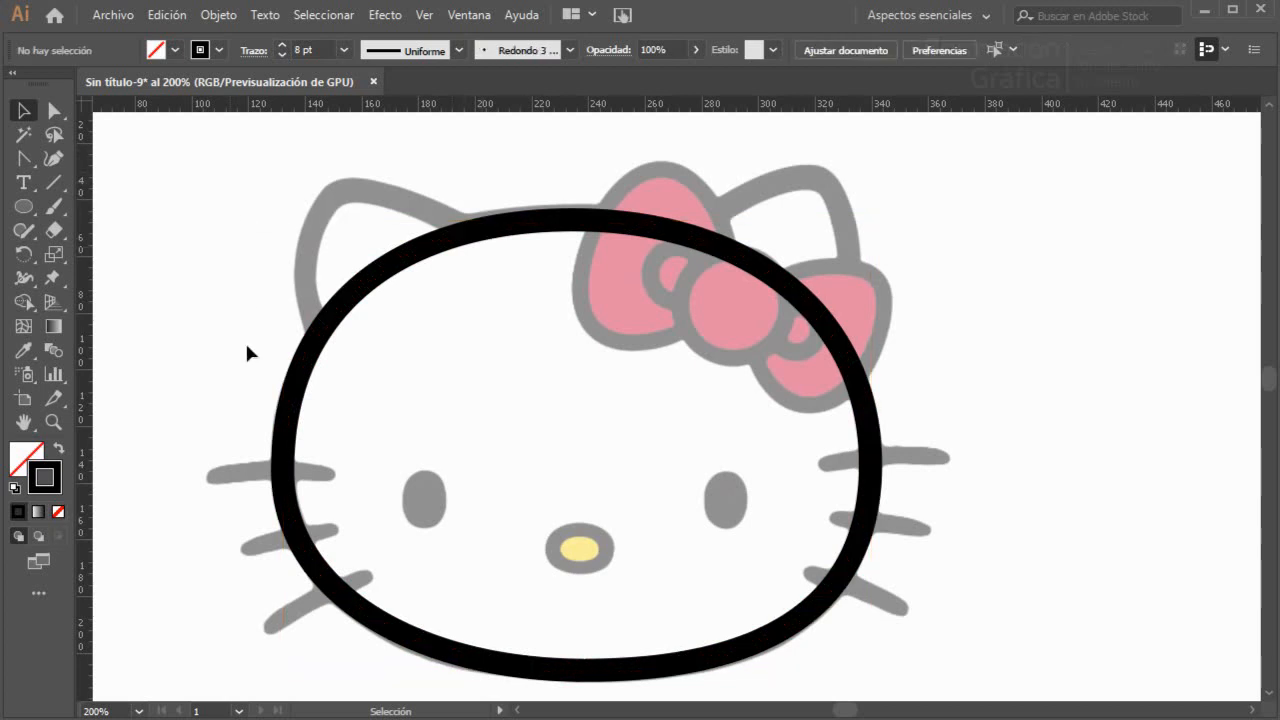
- Lengthen the left anchor's lower handle slightly to match the head's lower-left contour, and deselect the outline
left_click(49, 118)
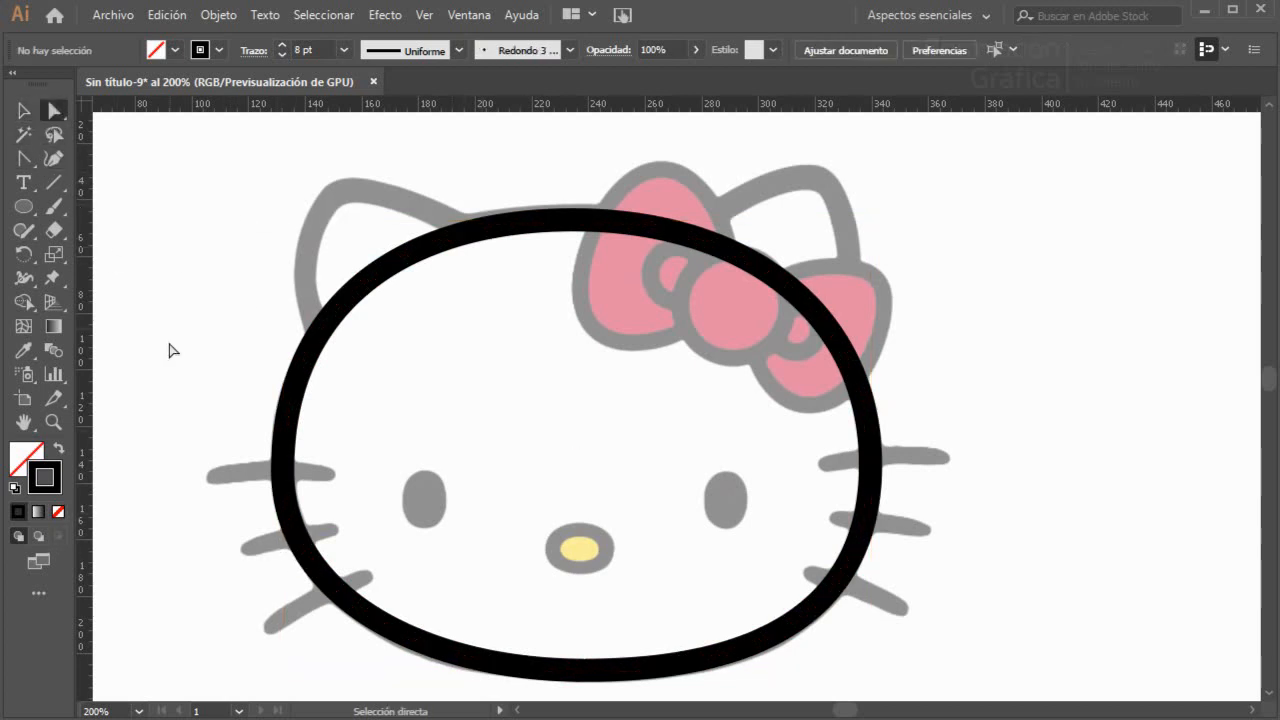
left_click(333, 533)
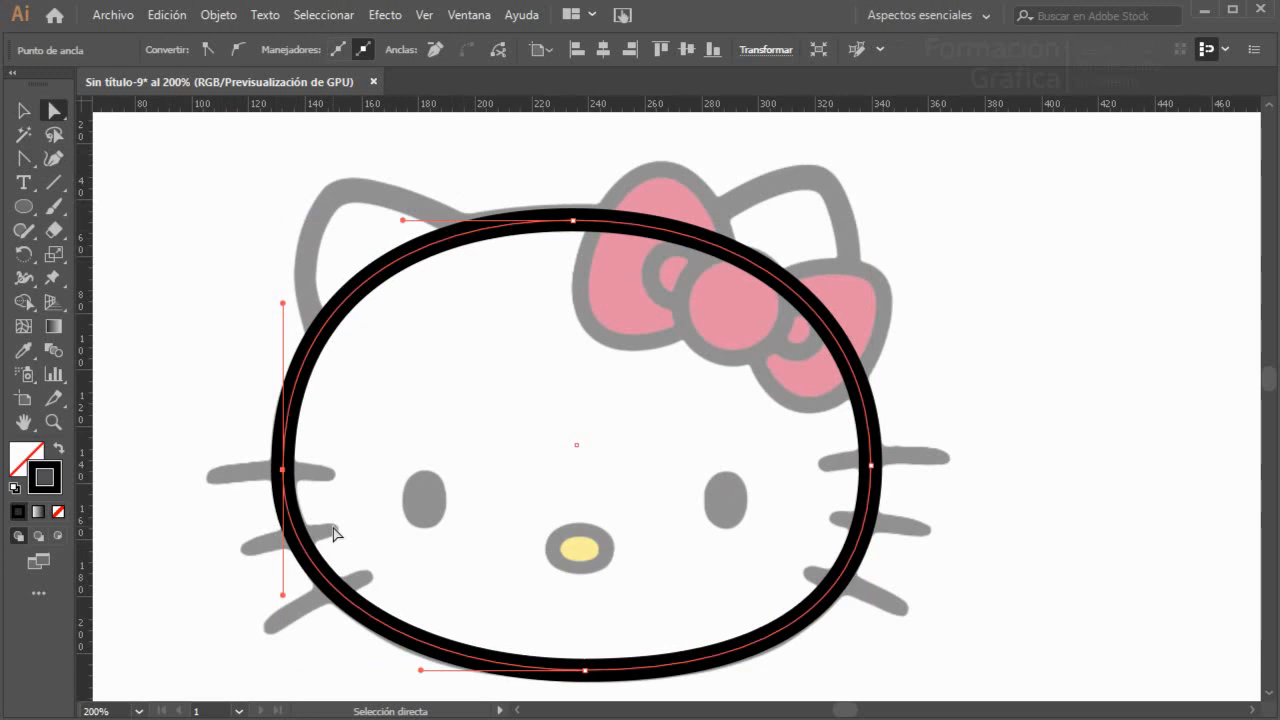
left_click_drag(286, 600, 281, 604)
left_click(195, 510)
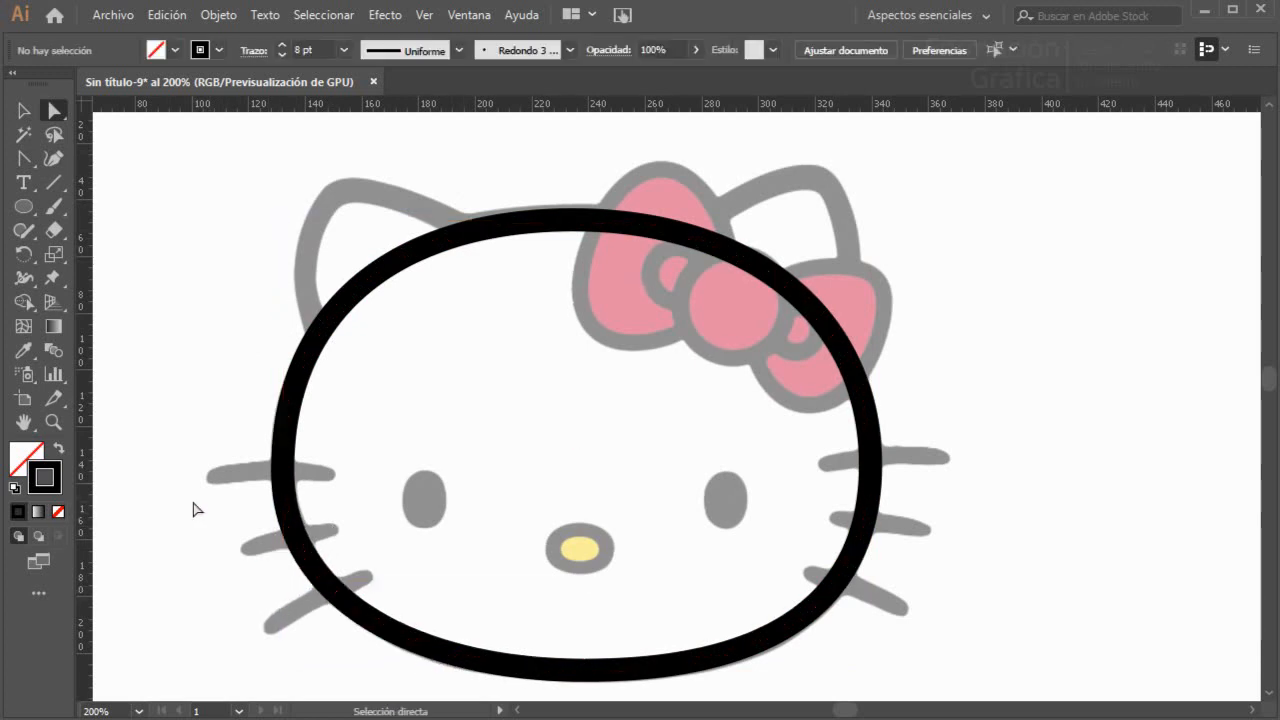
left_click_drag(233, 428, 320, 497)
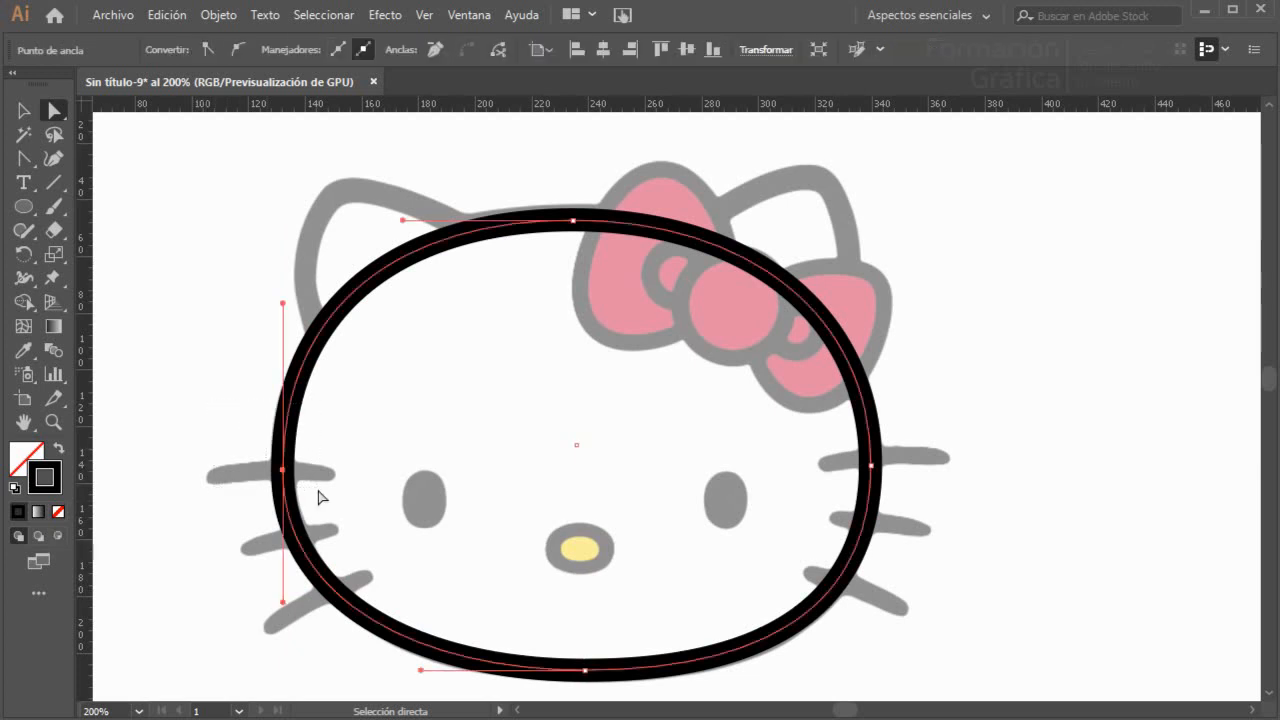
left_click(144, 326)
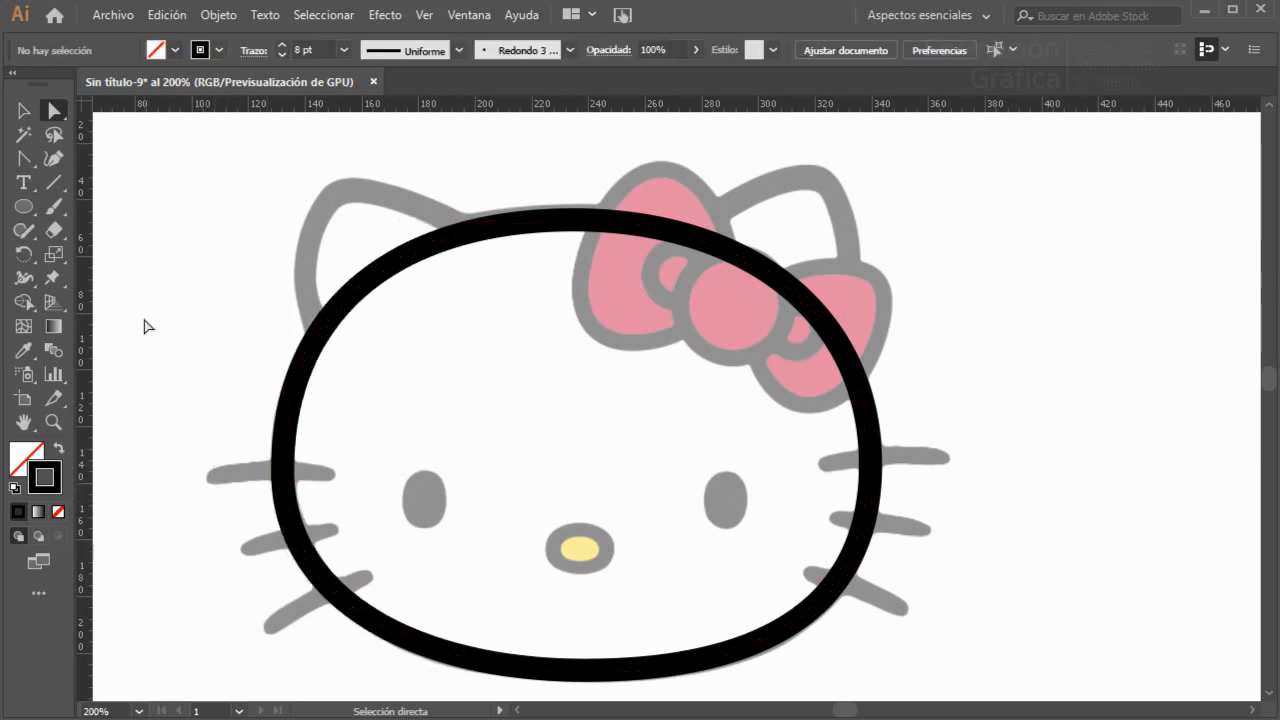
- Draw a closed triangle with the Pen tool over the left ear, from its tip into the head
left_click_drag(52, 158, 98, 160)
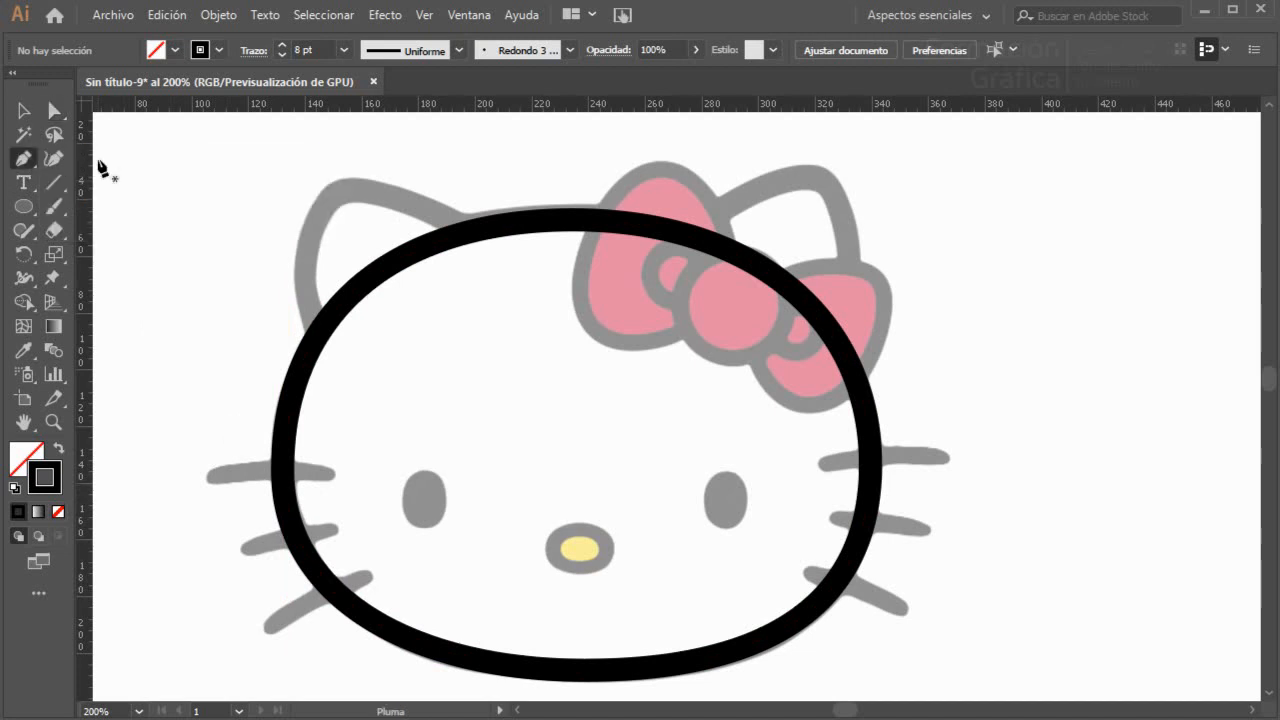
left_click(340, 190)
left_click(550, 260)
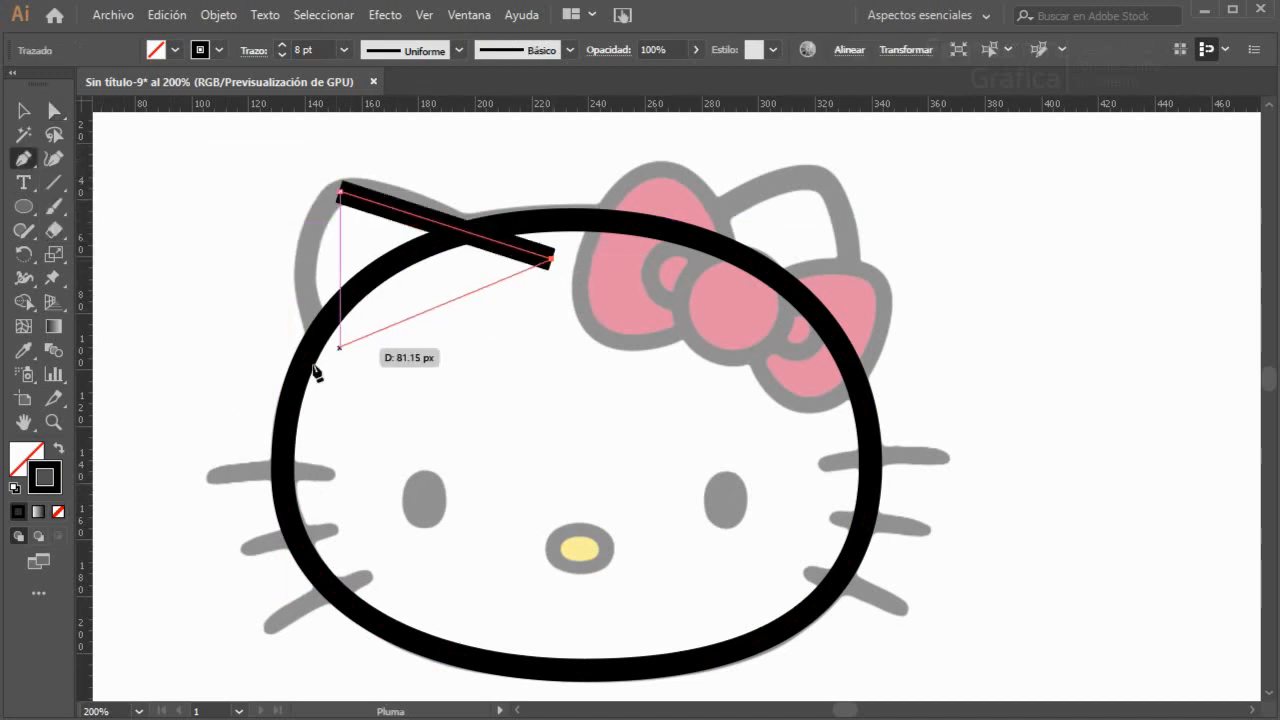
left_click(335, 367)
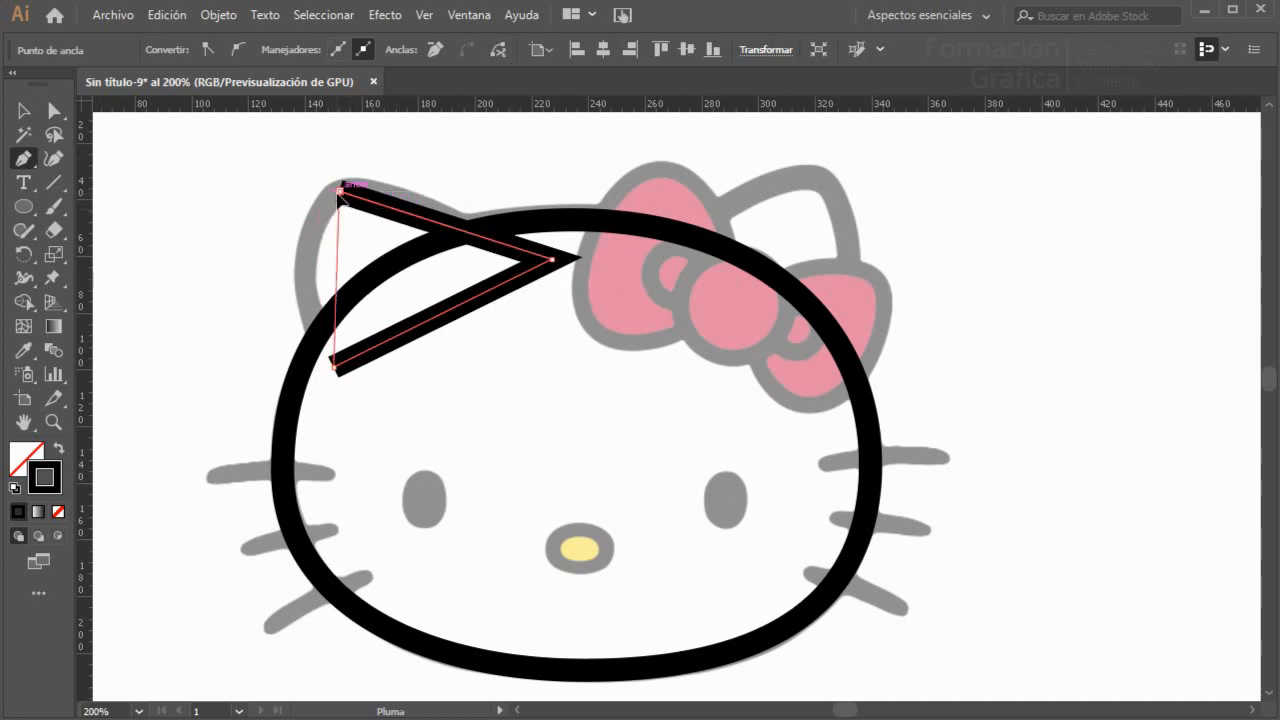
left_click(340, 190)
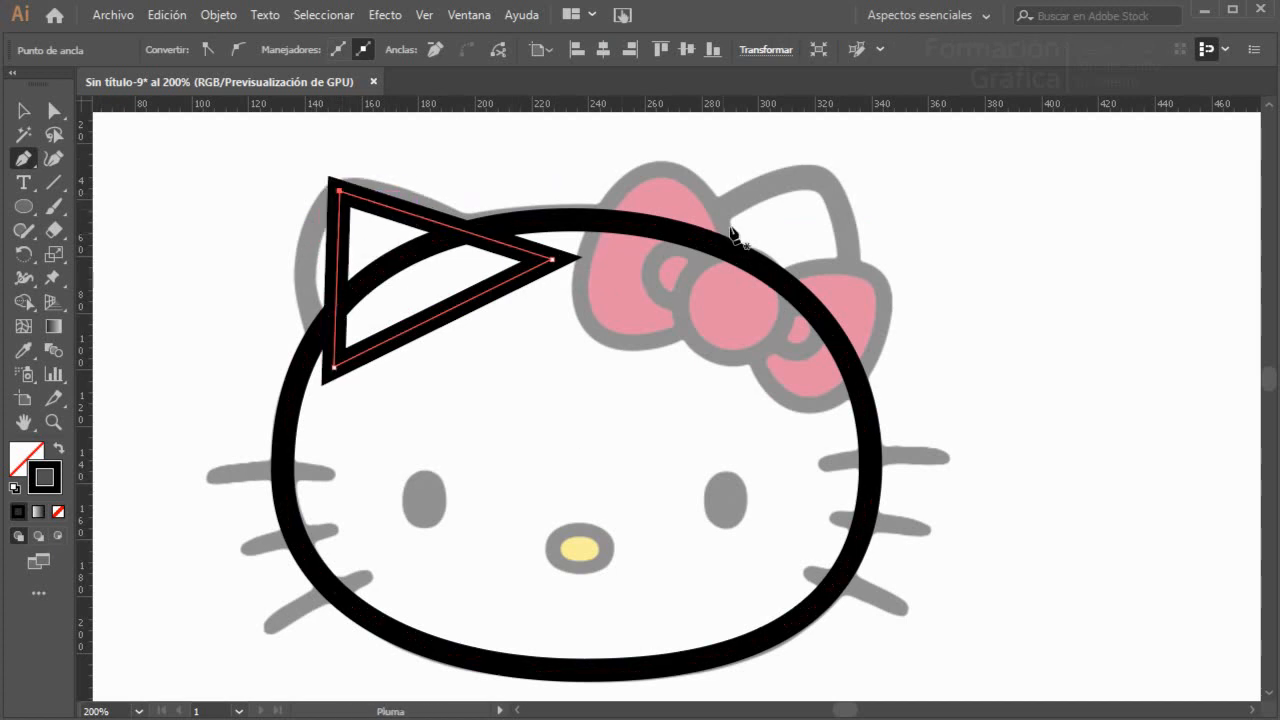
- Draw a closed triangle with the Pen tool over the right ear, with its lower corners inside the head
left_click(822, 178)
left_click(631, 261)
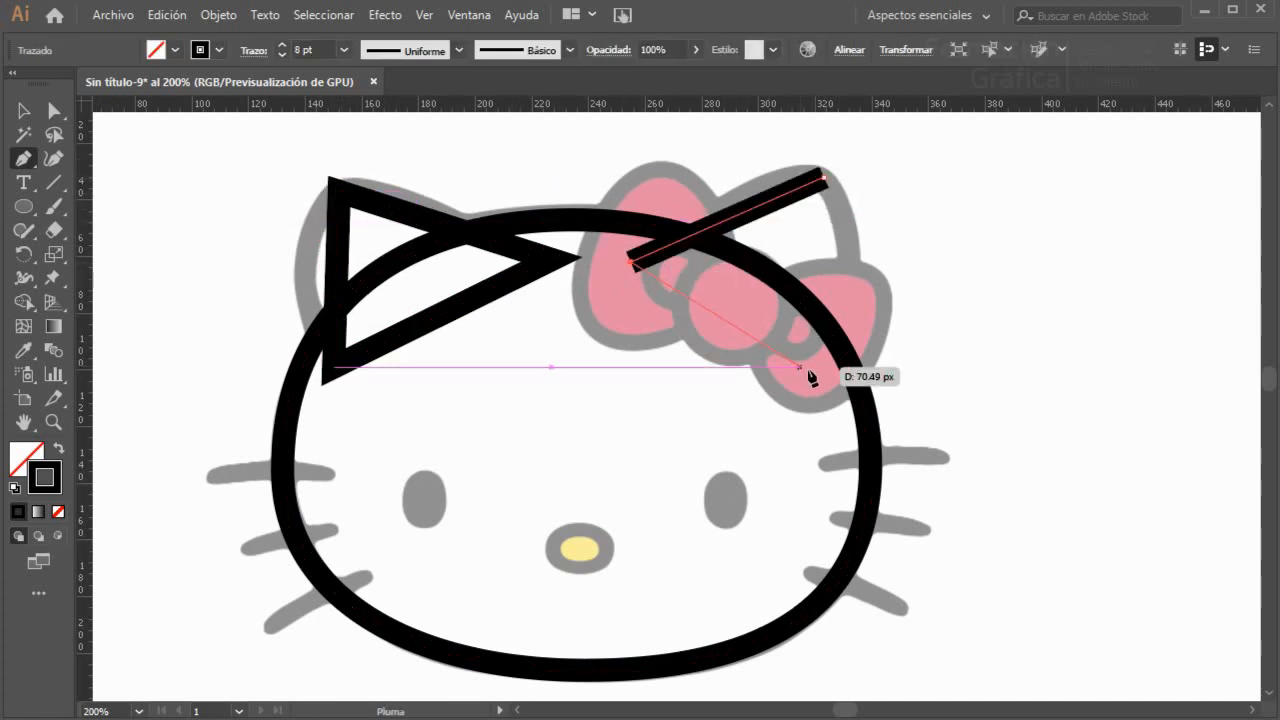
left_click(830, 379)
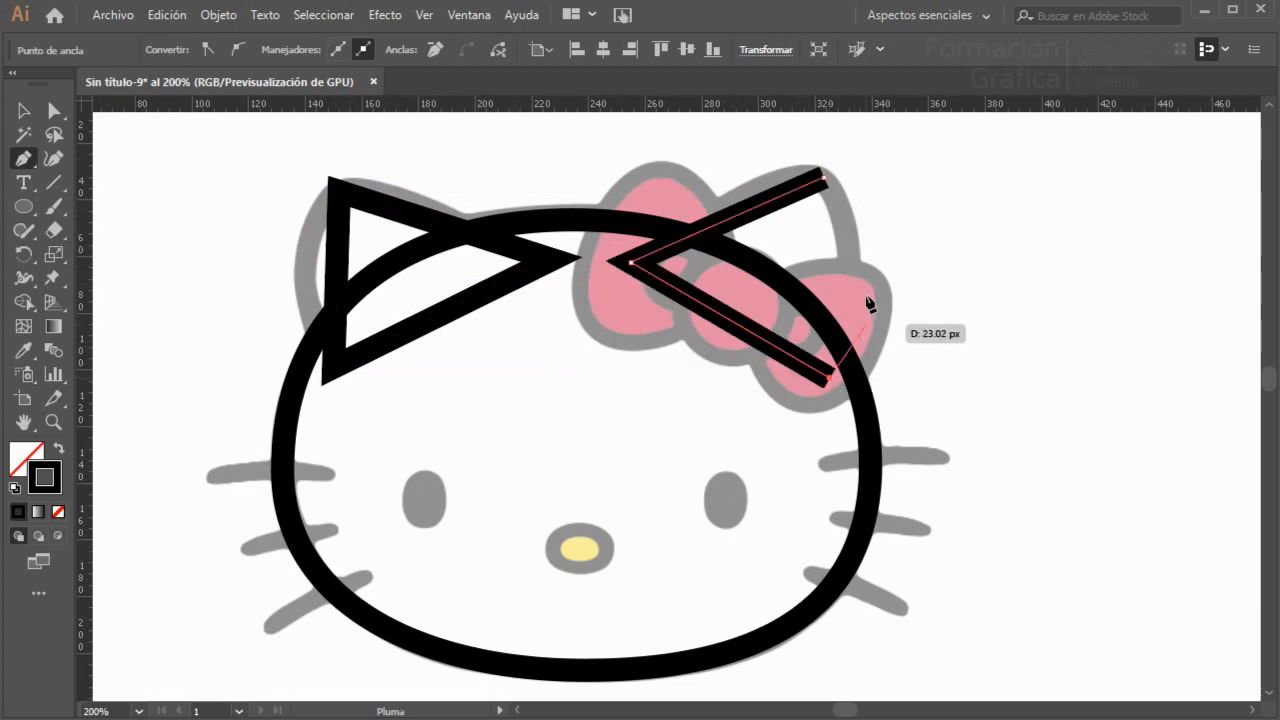
left_click(823, 180)
- Set the left ear triangle's stroke weight to 2 pt
scroll(305, 213, "up", 1)
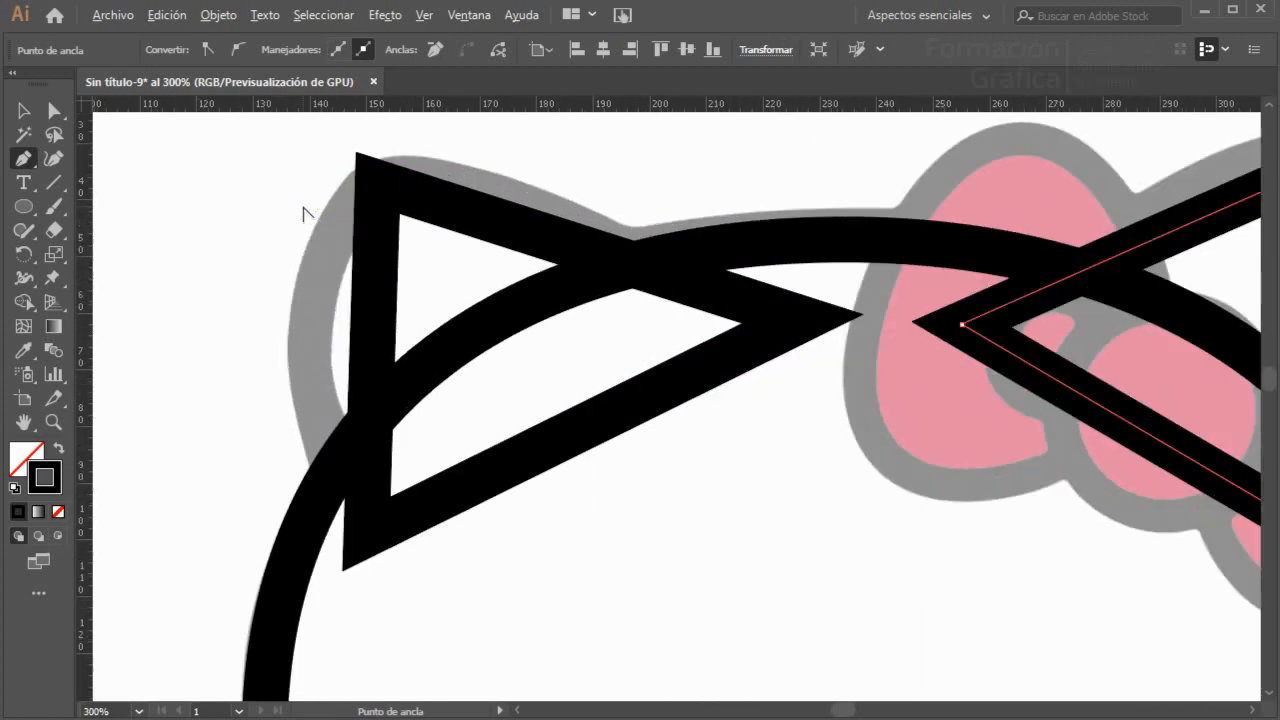
left_click_drag(400, 259, 414, 325)
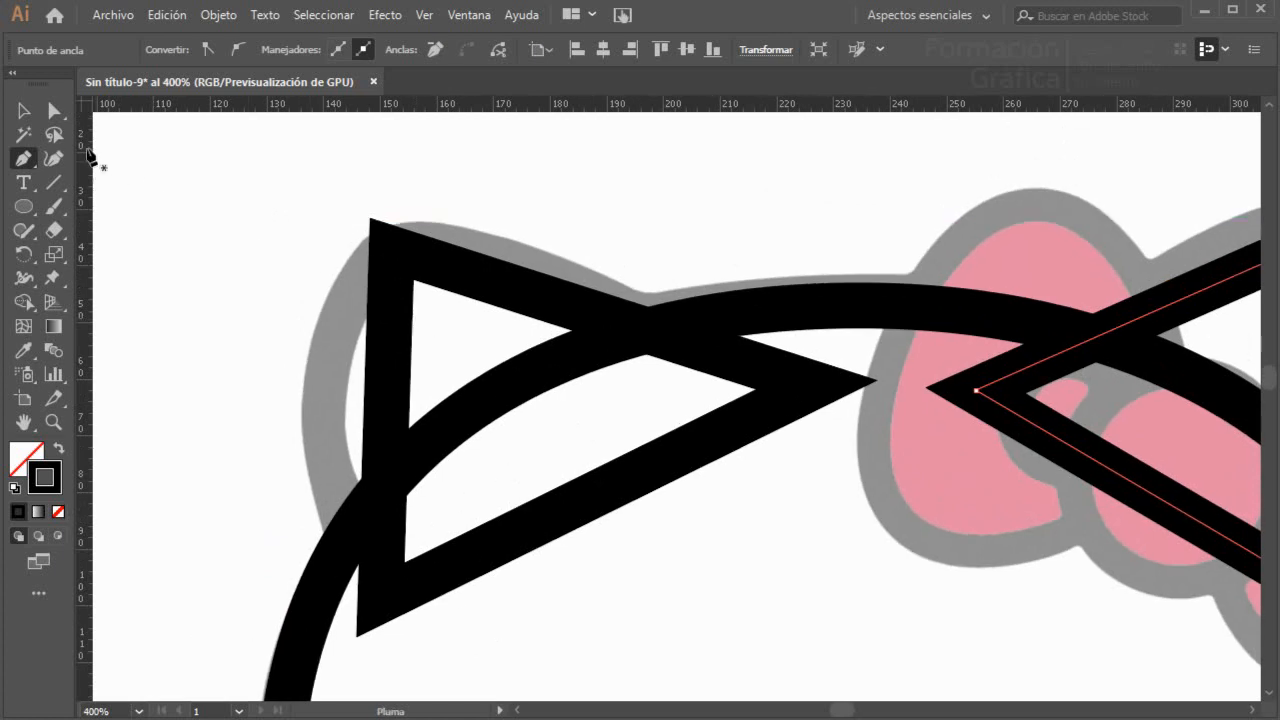
left_click(24, 112)
left_click(420, 326)
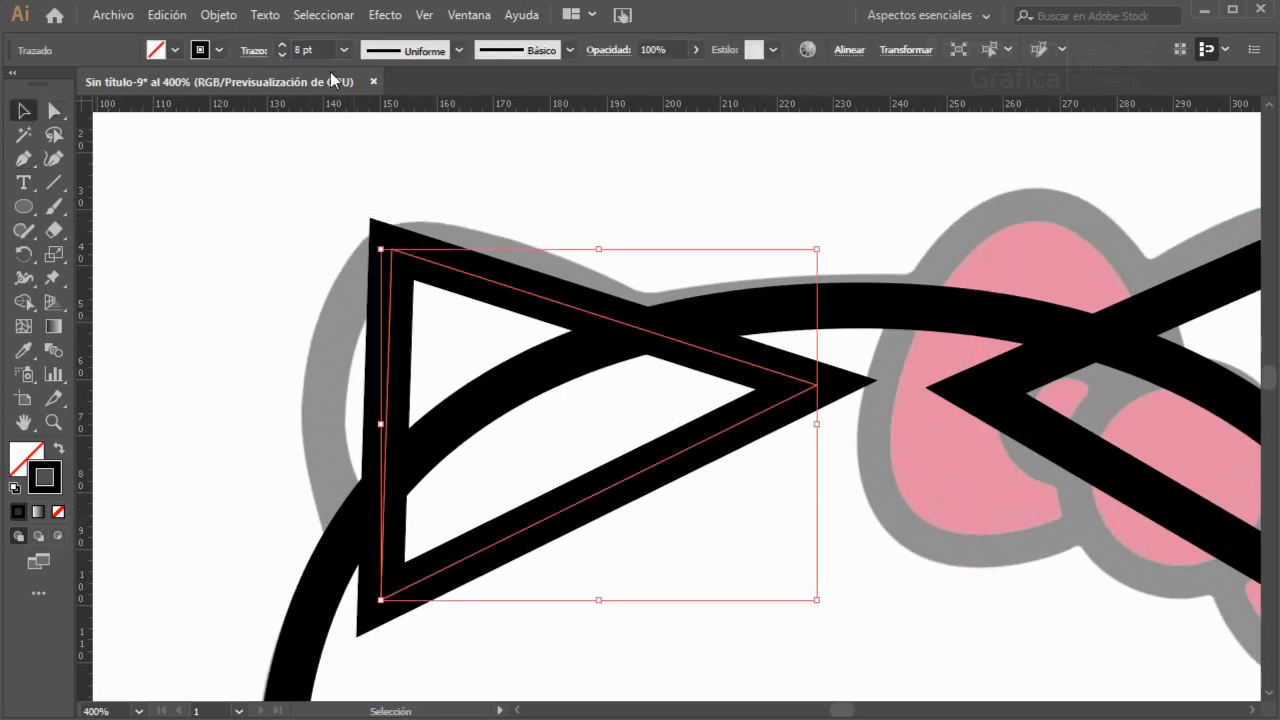
left_click(312, 48)
type("2")
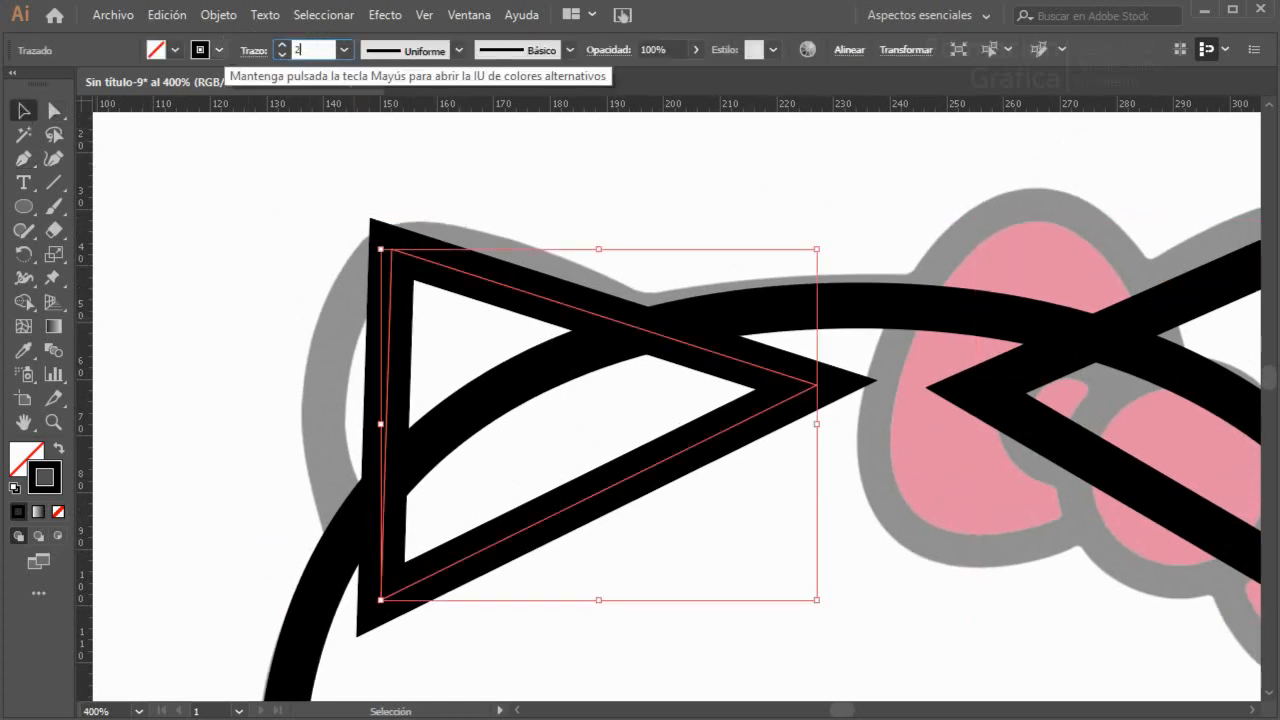
key("Return")
- Convert the left ear triangle's three corners to smooth curves with the Anchor Point tool, following the template ear
left_click(54, 111)
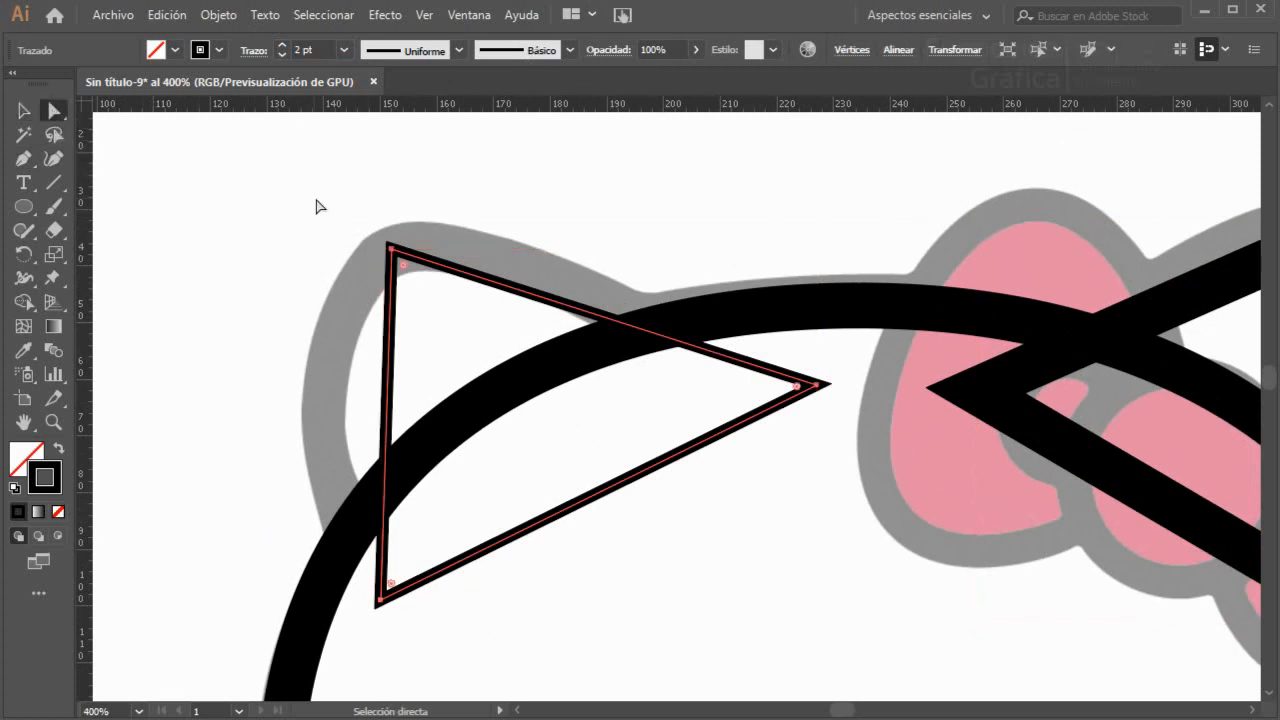
left_click_drag(24, 158, 108, 225)
left_click_drag(390, 249, 470, 216)
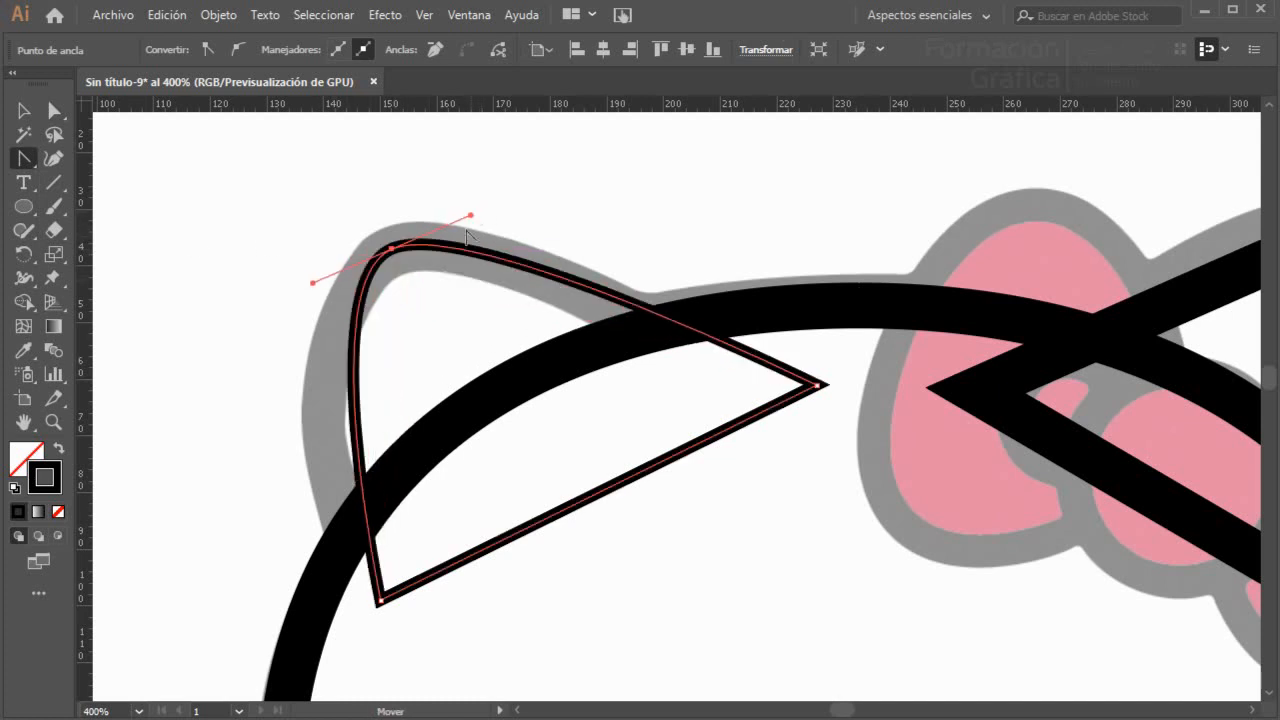
left_click_drag(383, 602, 319, 590)
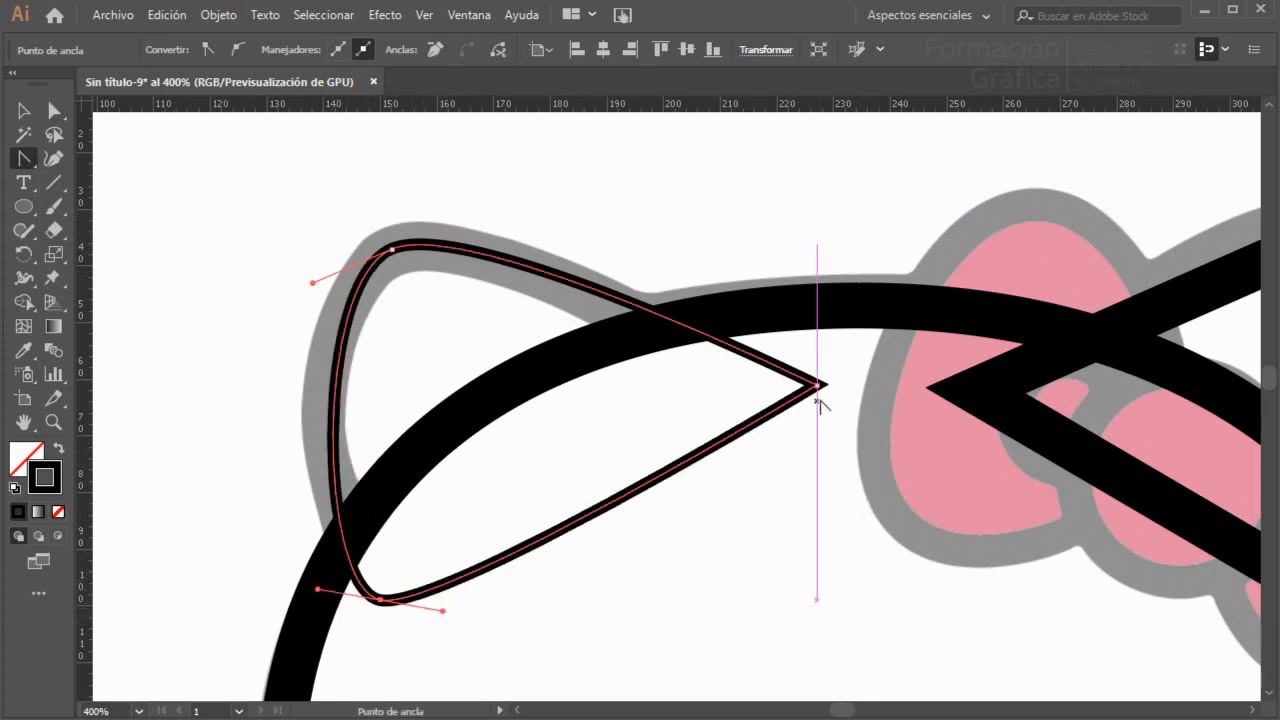
left_click_drag(818, 387, 822, 446)
- Move the left ear's two lower anchors and lengthen the tip's left handle so the outline follows the template
left_click(55, 111)
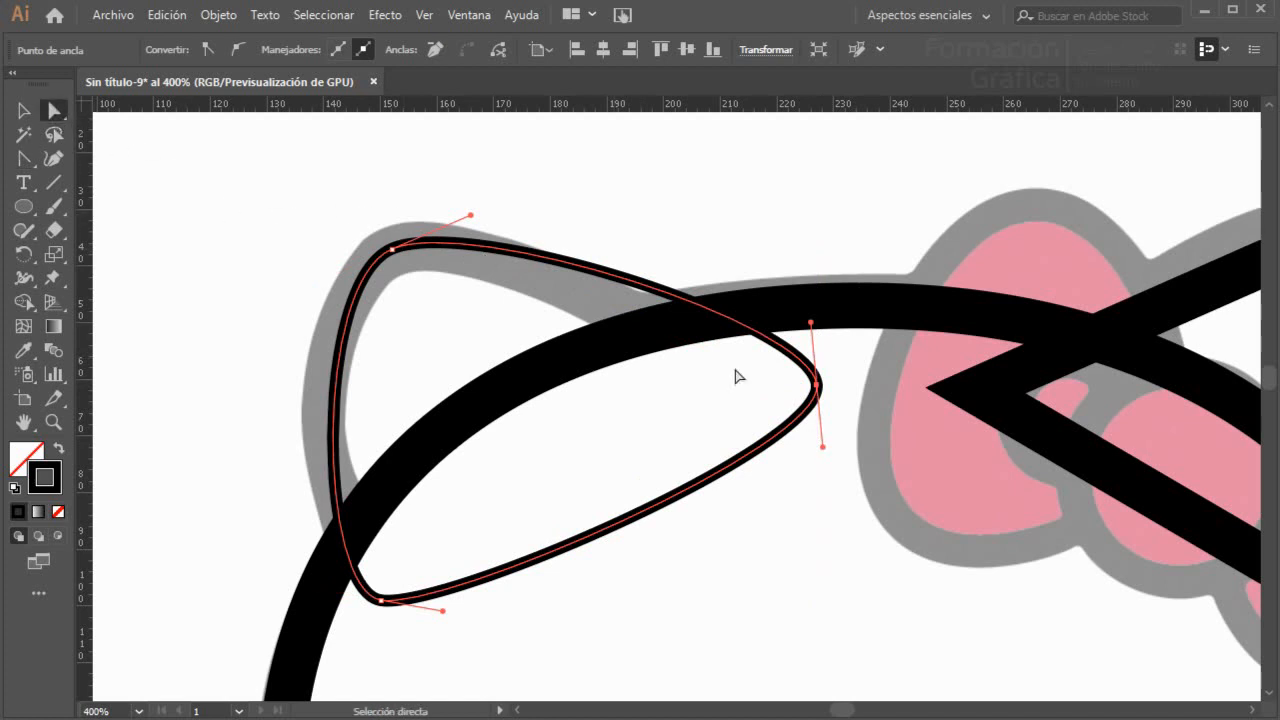
left_click_drag(815, 389, 766, 436)
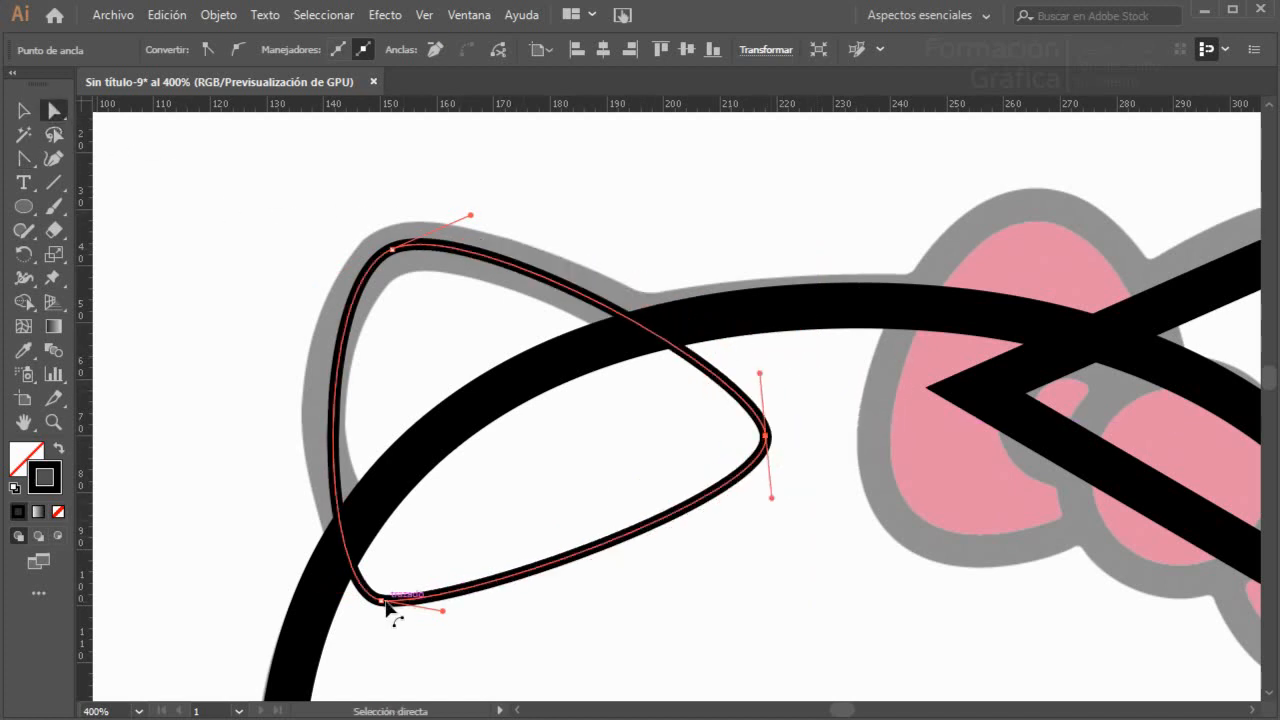
left_click_drag(385, 604, 390, 612)
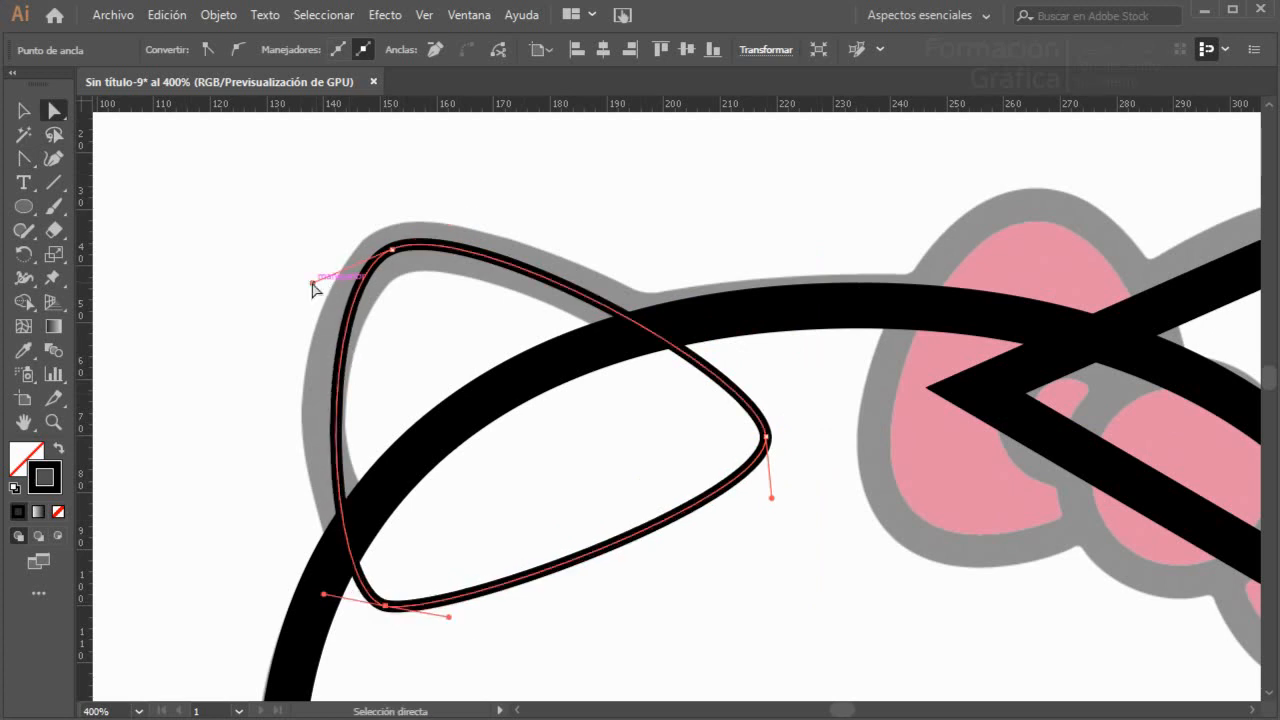
left_click_drag(312, 284, 283, 294)
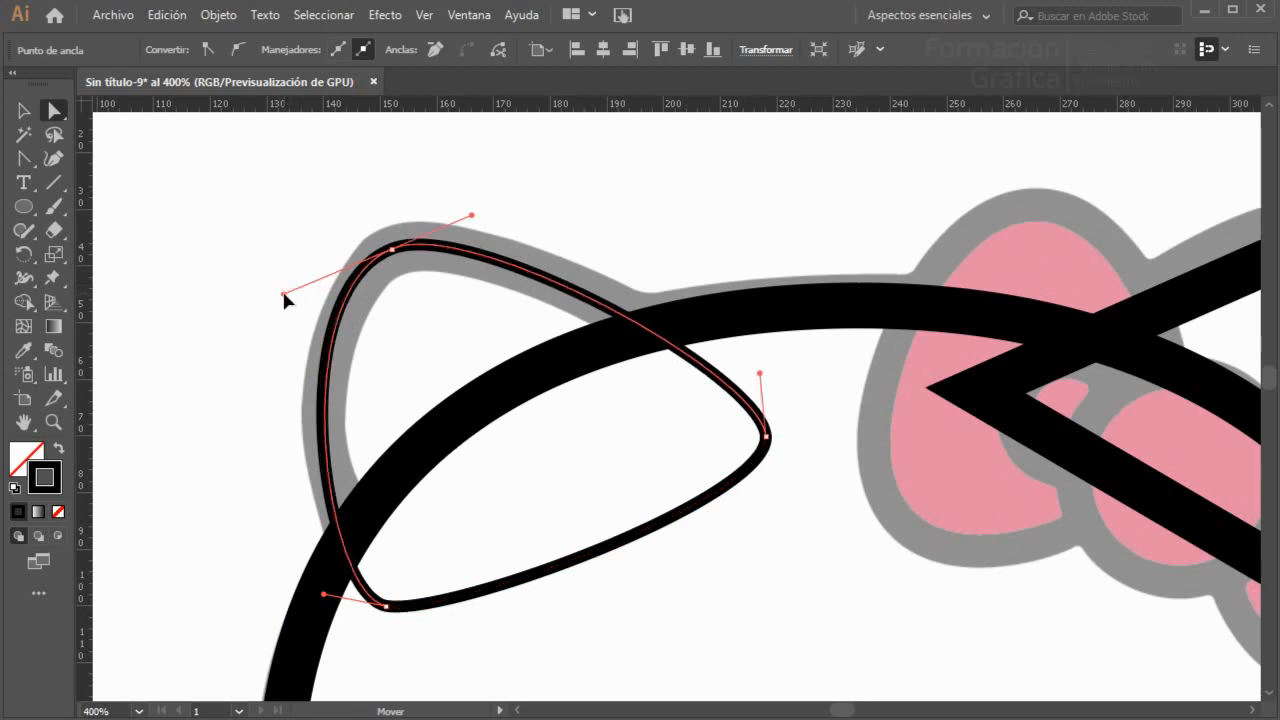
- Set the left ear outline's stroke weight to 8 pt
left_click(24, 110)
left_click_drag(444, 330, 444, 330)
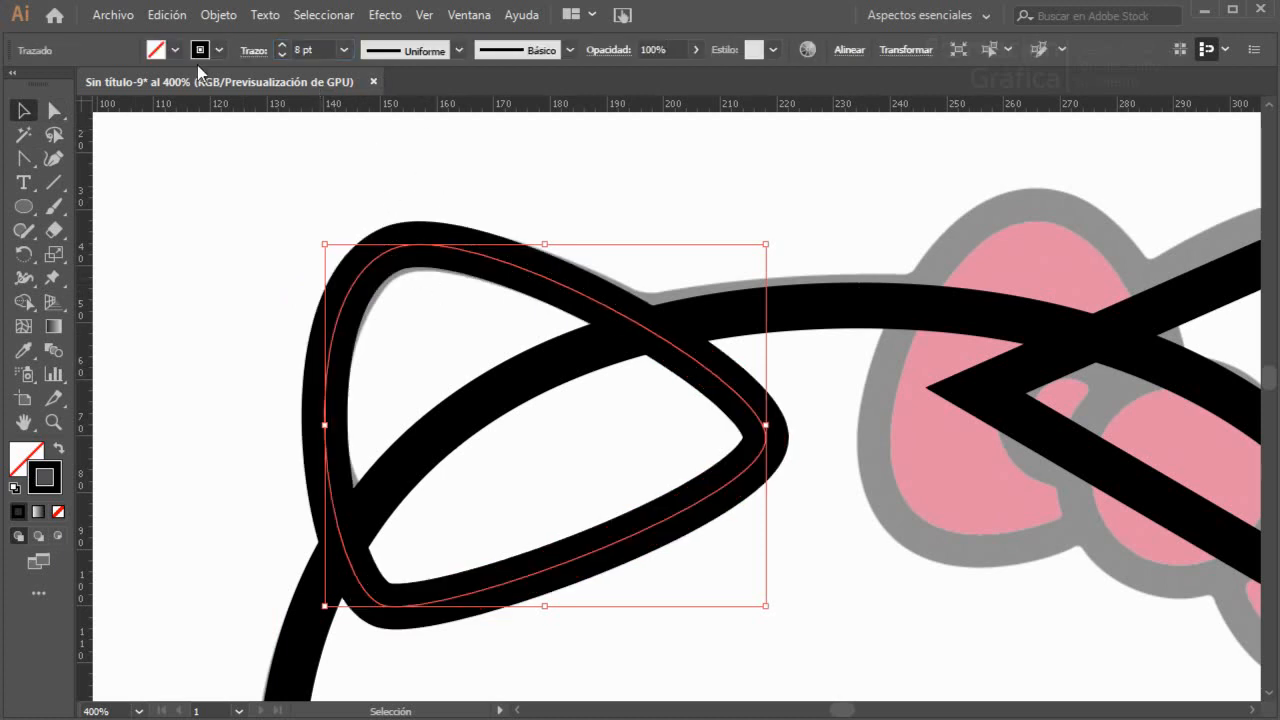
- Nudge the left ear outline to fine-tune its position over the template ear
key("Right")
key("Down")
key("Left")
key("Up")
- Round the tip of the right ear triangle with the Anchor Point tool, following the template ear
left_click_drag(673, 412, 617, 454)
left_click_drag(1100, 409, 481, 352)
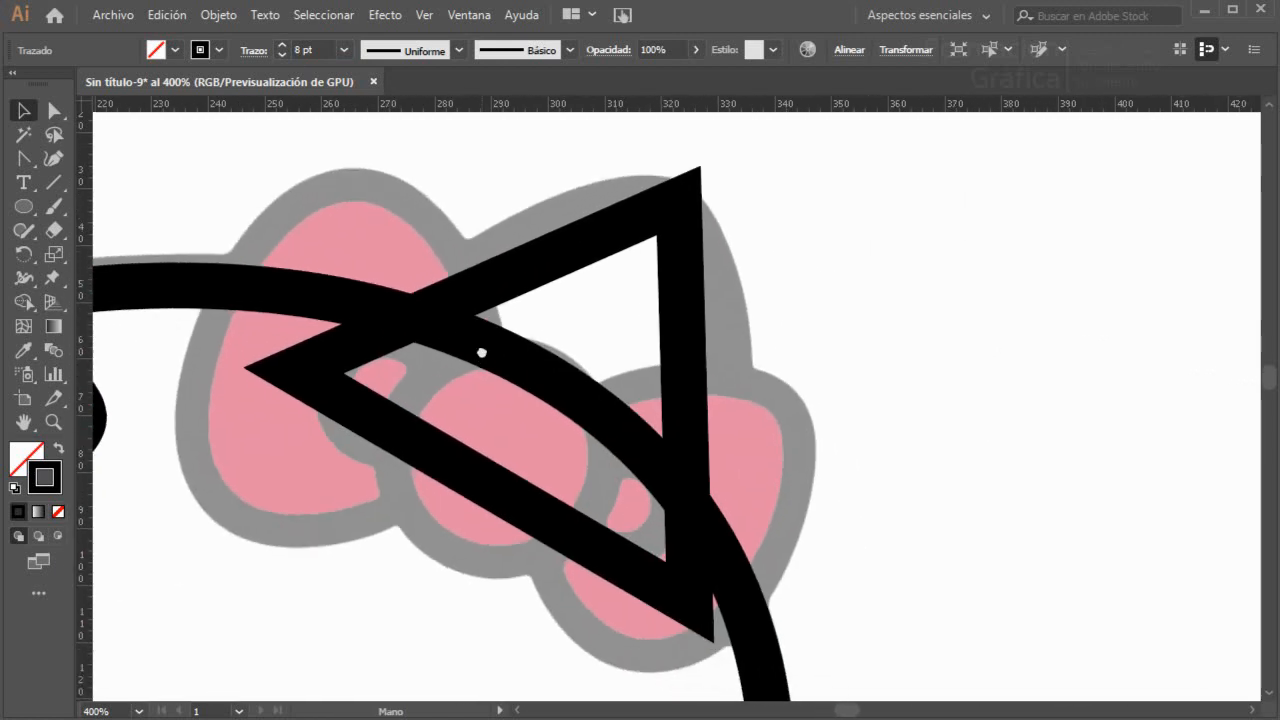
left_click(673, 228)
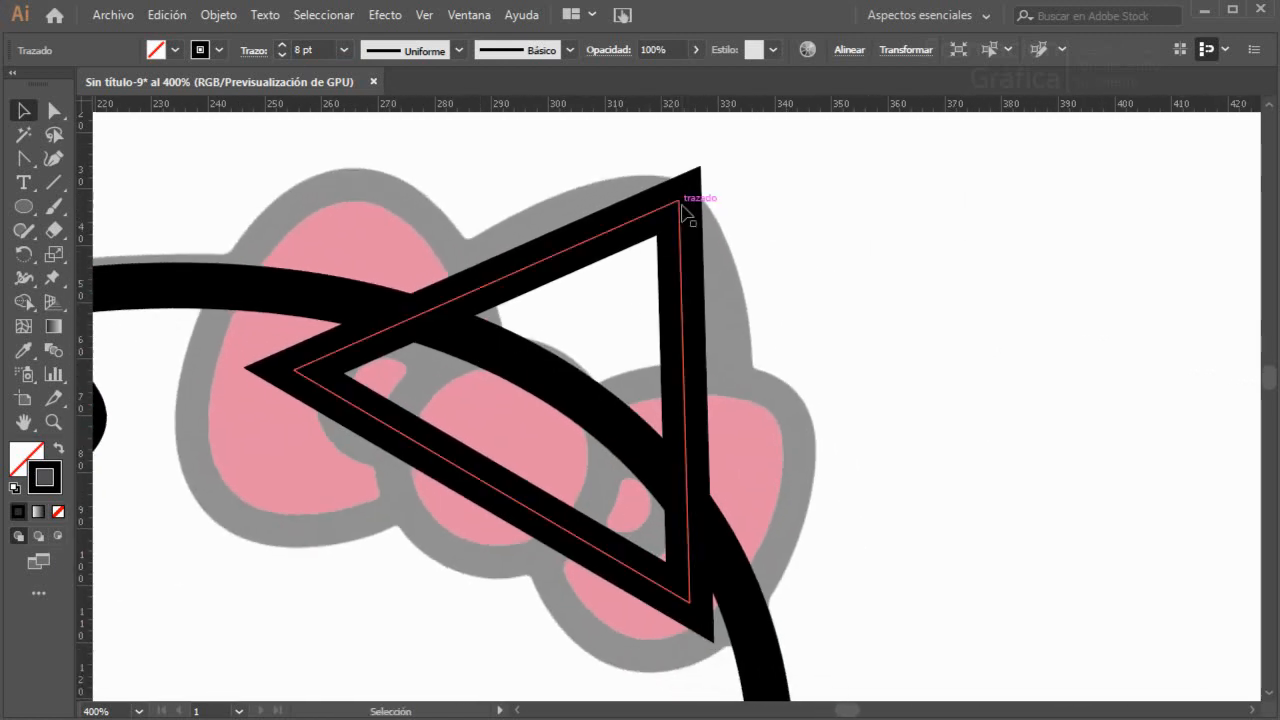
left_click(24, 162)
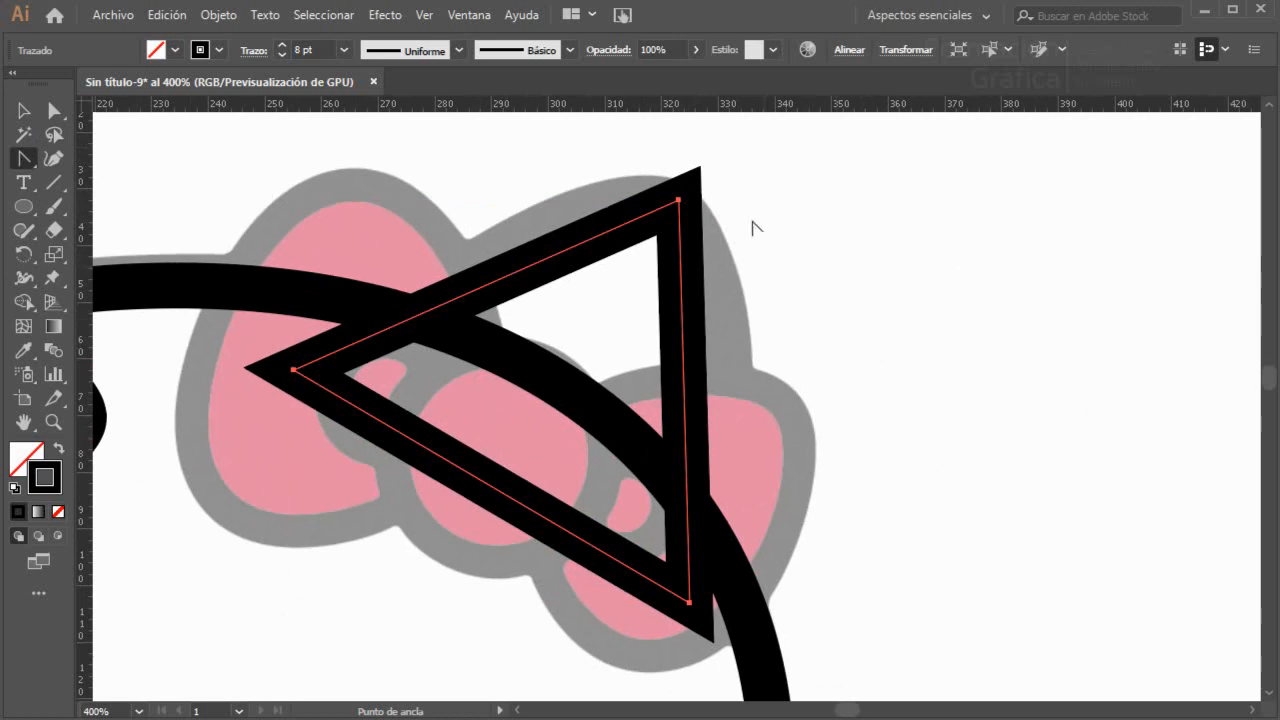
left_click_drag(679, 200, 577, 163)
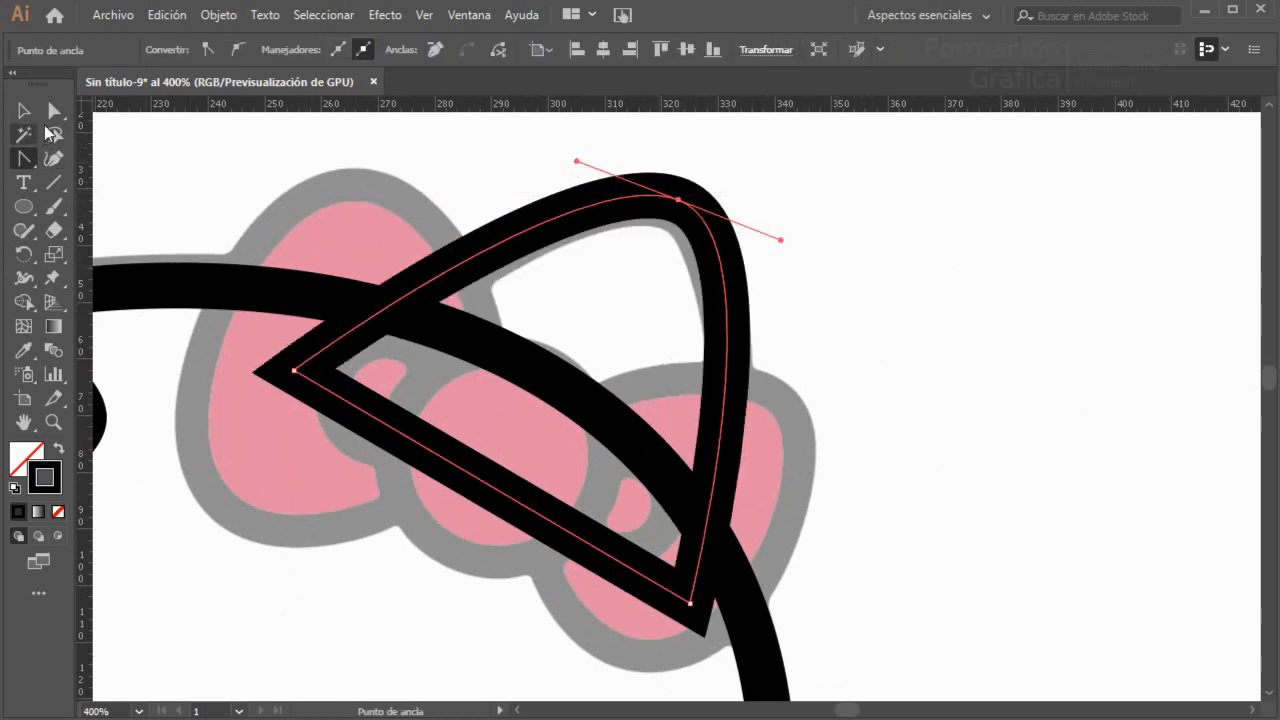
- Reposition the right ear's tip, lower and inner anchors, and adjust the tip's curve handle so the outline follows the template
left_click(54, 111)
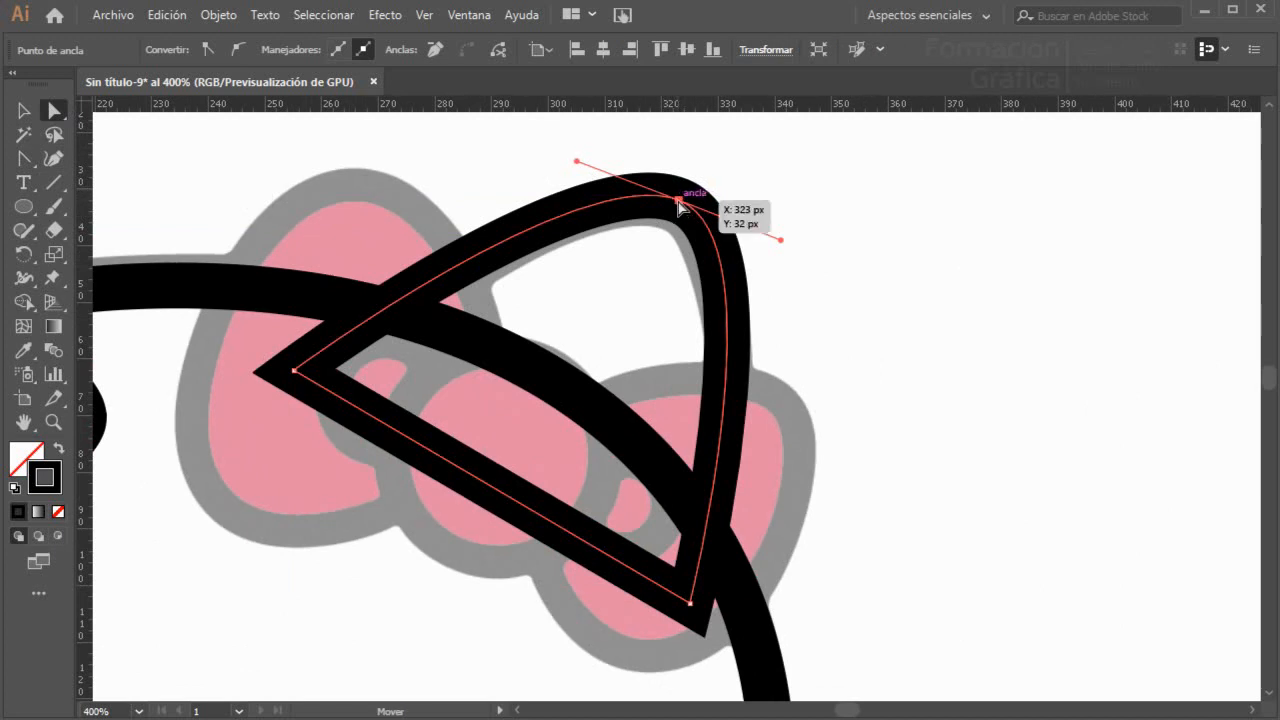
left_click_drag(676, 198, 672, 206)
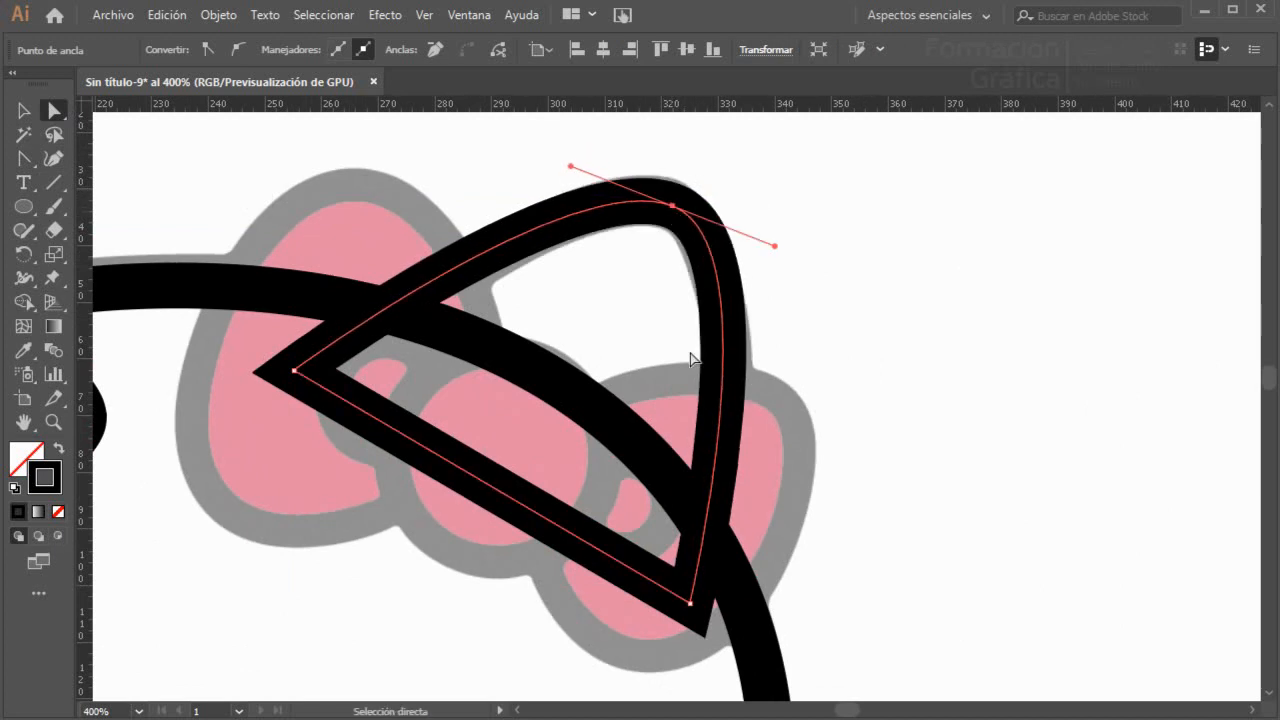
left_click_drag(690, 605, 700, 623)
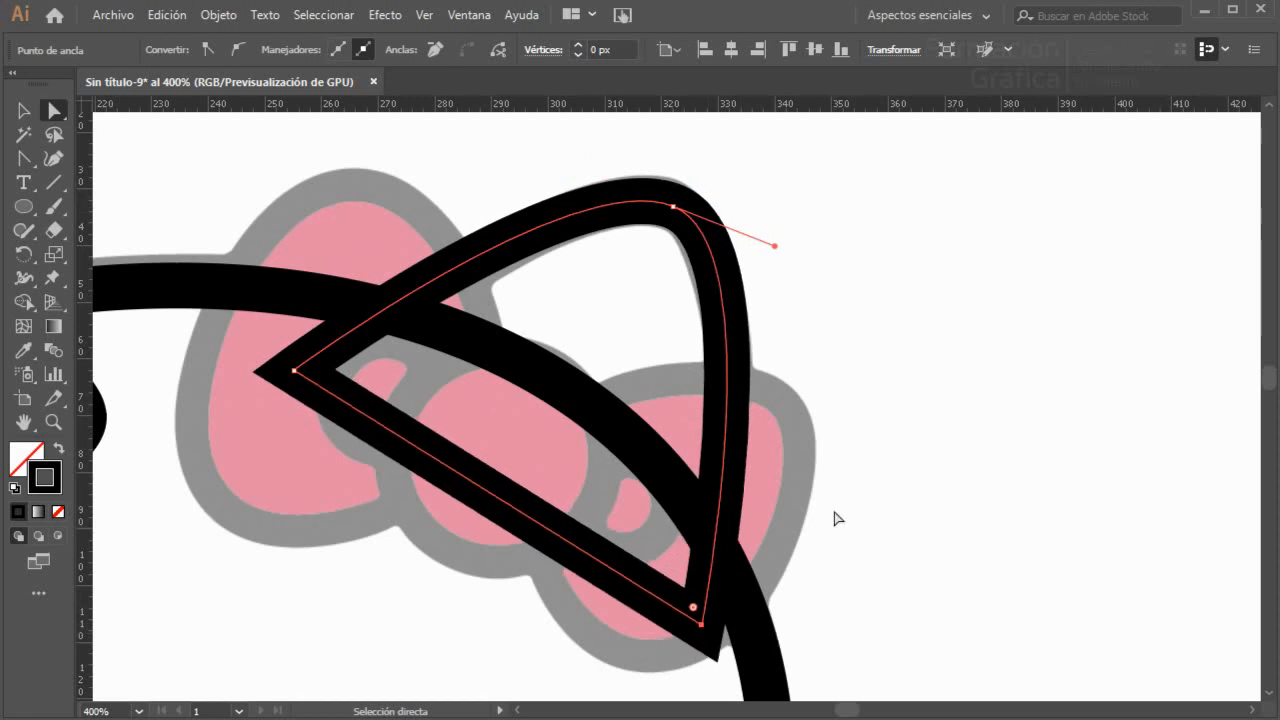
left_click_drag(776, 247, 780, 263)
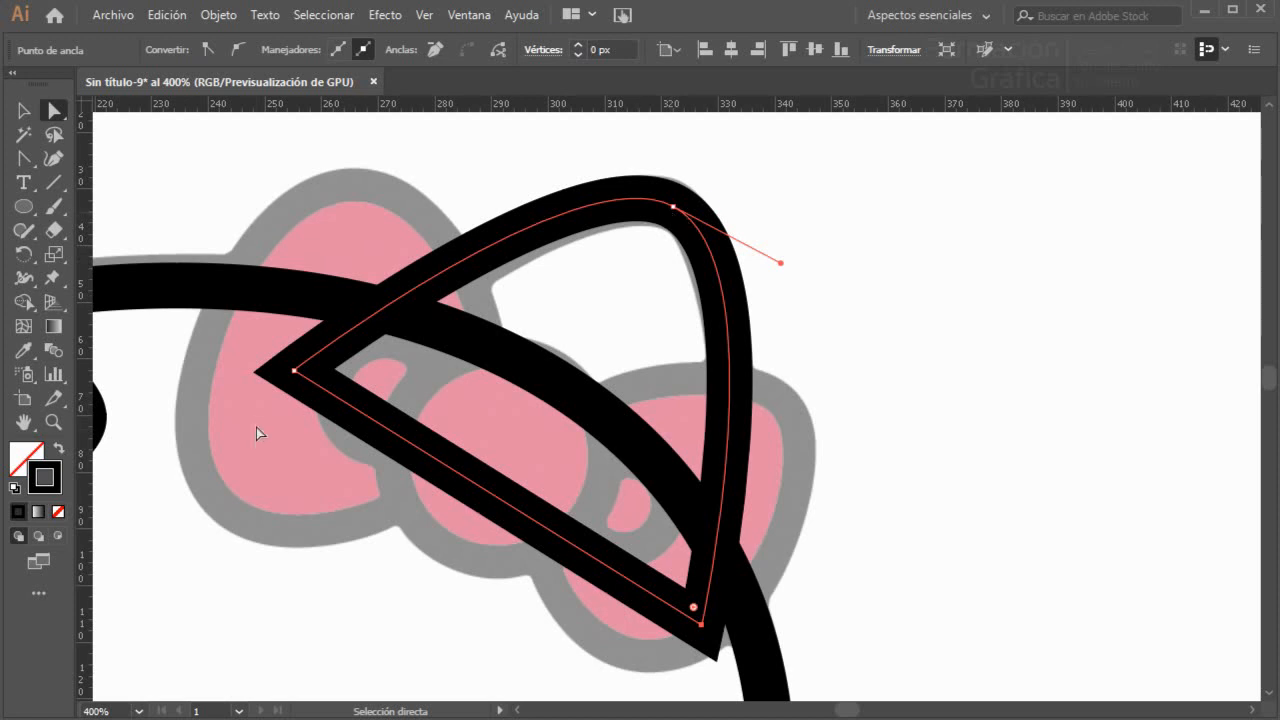
left_click_drag(290, 378, 292, 388)
- Unite the head outline and both ears into a single shape with the Pathfinder
scroll(840, 378, "down", 2, "alt")
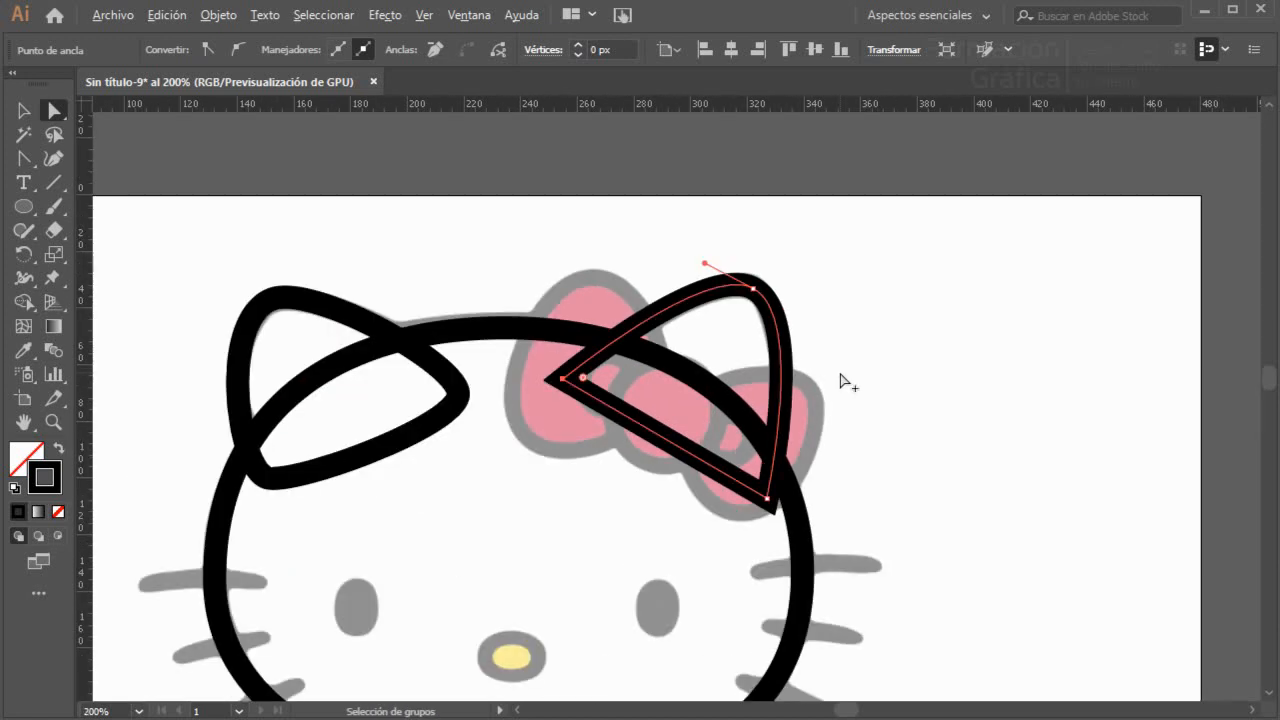
left_click_drag(574, 466, 683, 343)
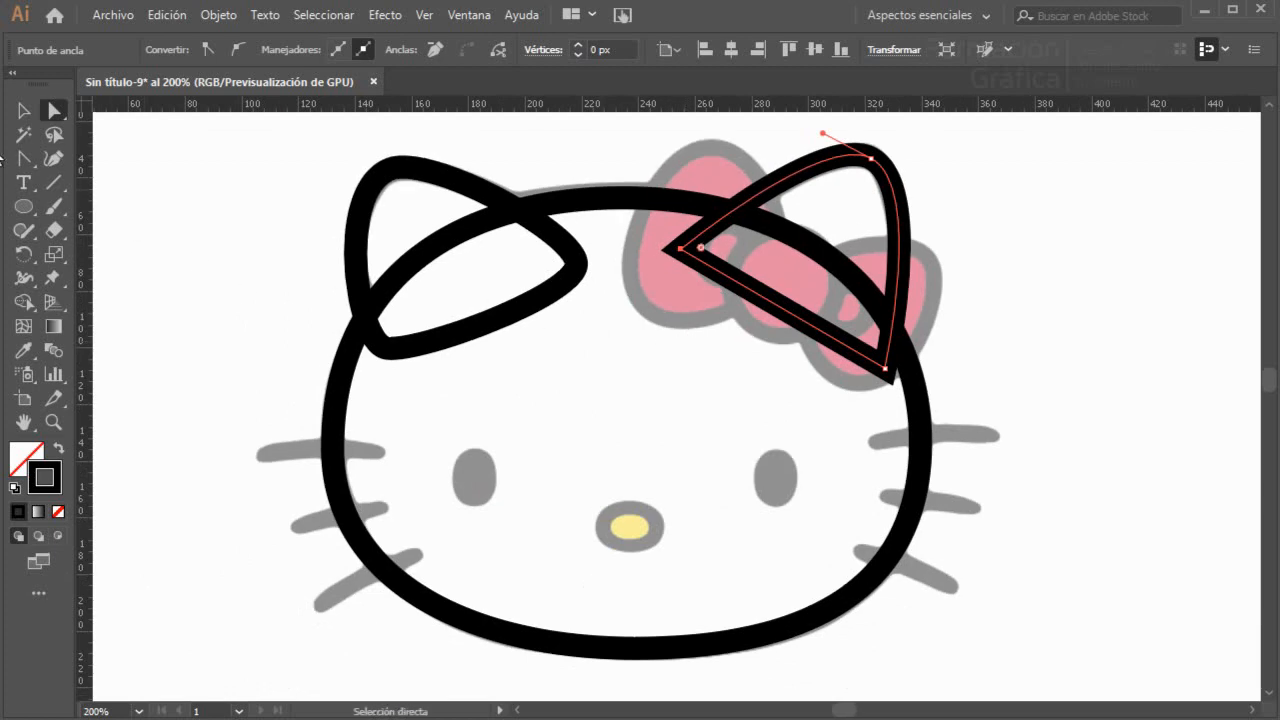
left_click(24, 111)
key("ctrl+a")
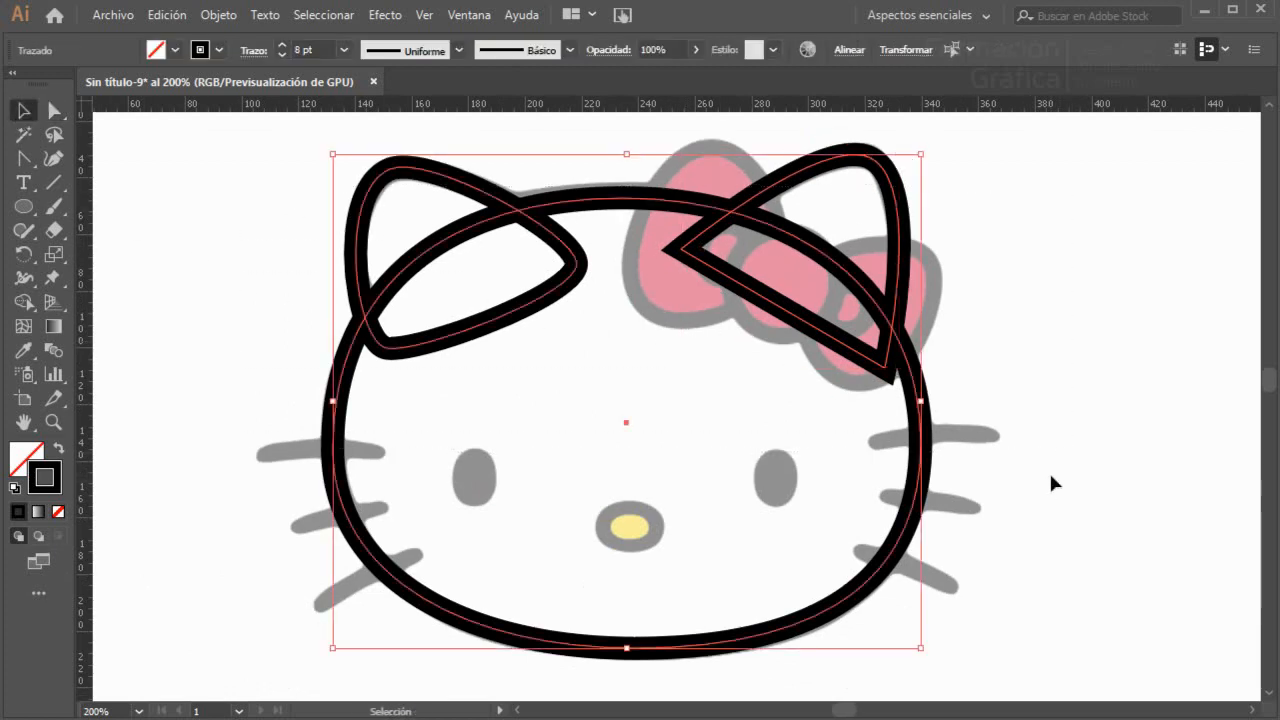
left_click(470, 15)
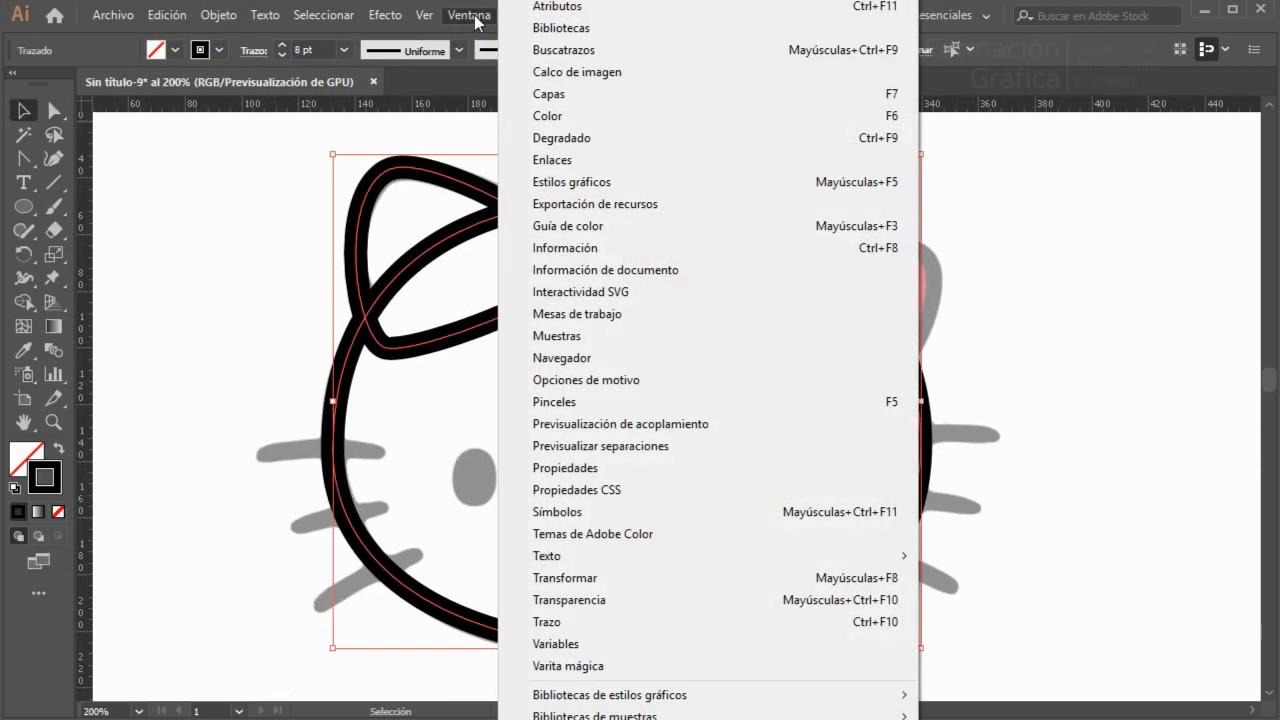
left_click(607, 49)
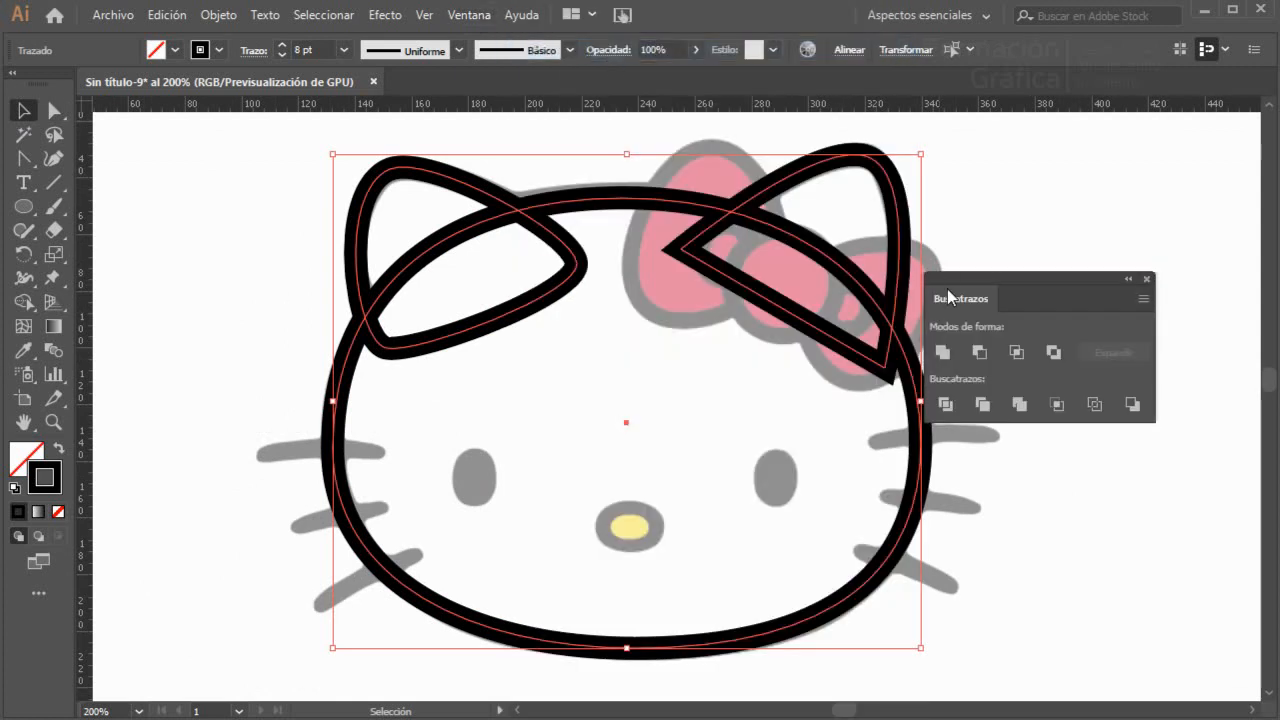
left_click(942, 352)
left_click_drag(1006, 276, 1091, 266)
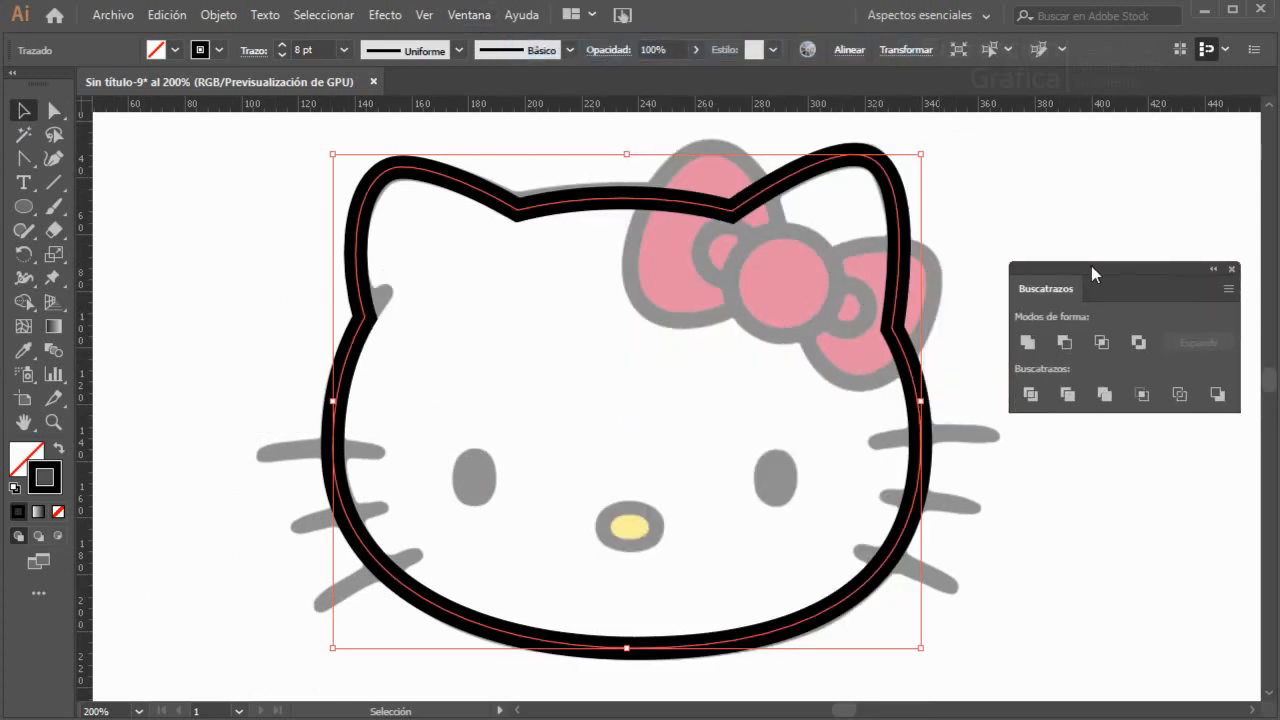
- Draw a short curved stroke with the Pen tool over the grey template mark at the left ear's base, ending inside the head outline
scroll(350, 322, "up", 2)
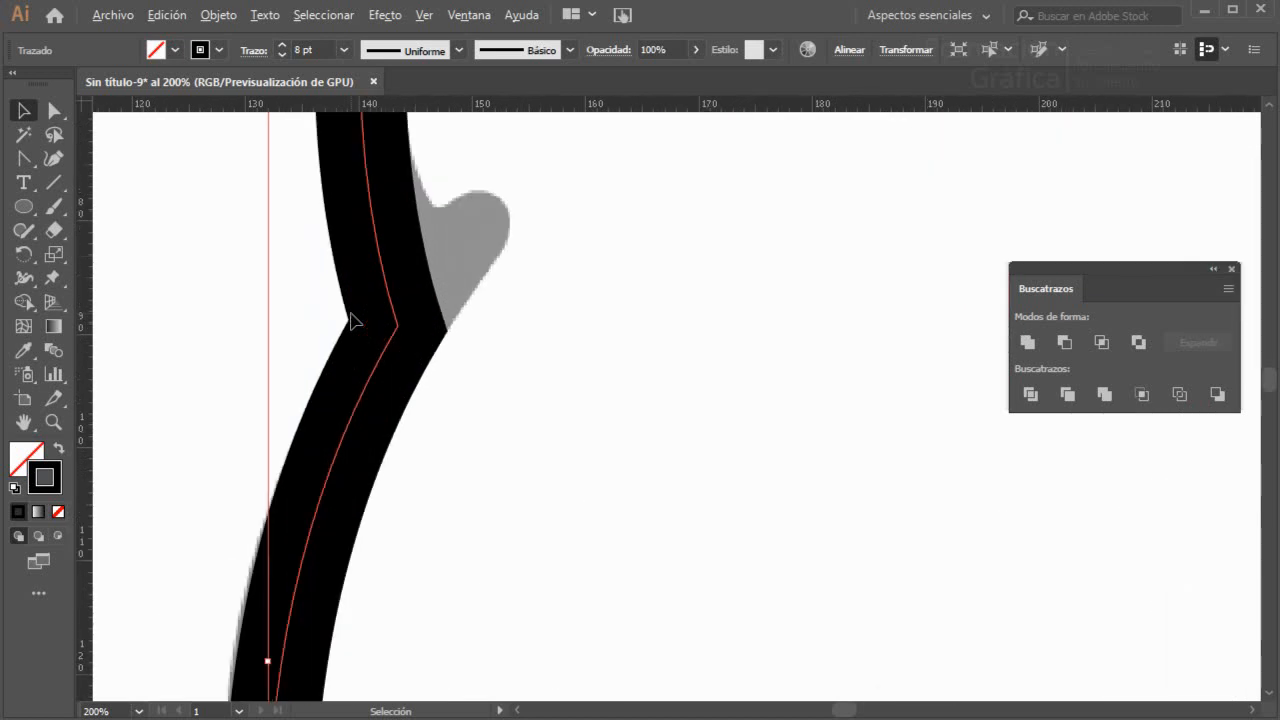
left_click_drag(491, 283, 460, 383)
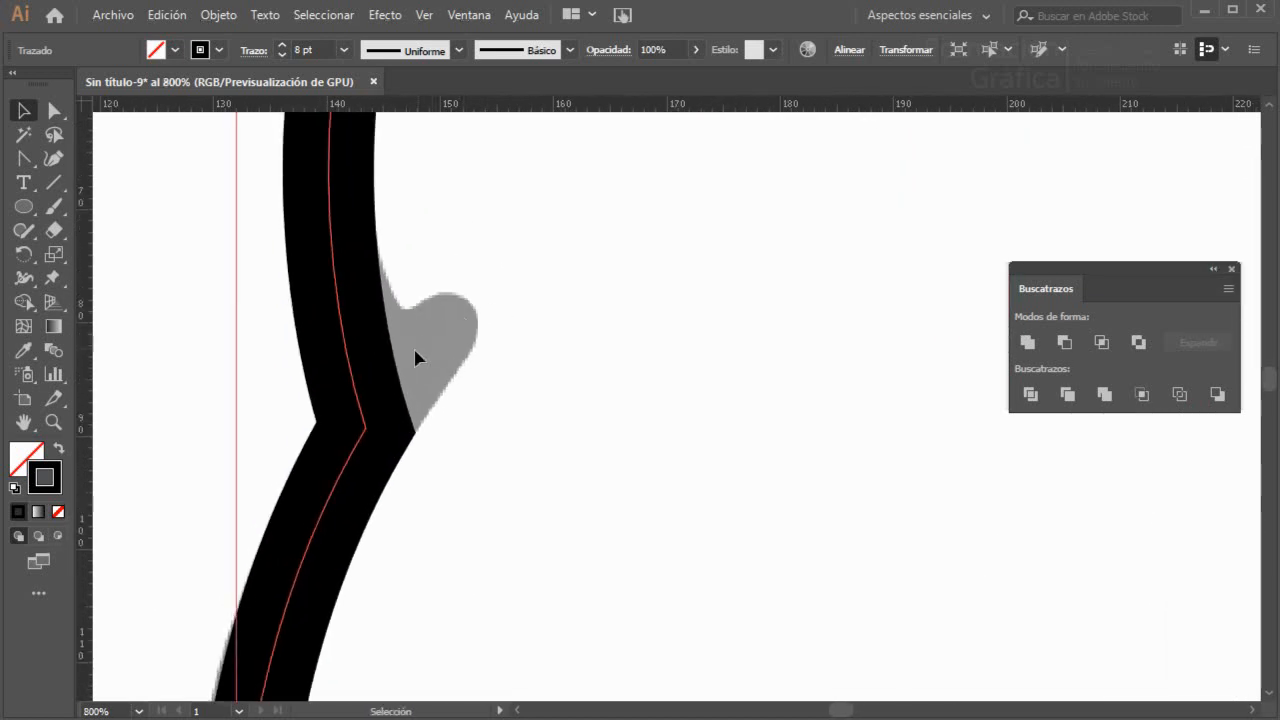
left_click_drag(33, 167, 90, 134)
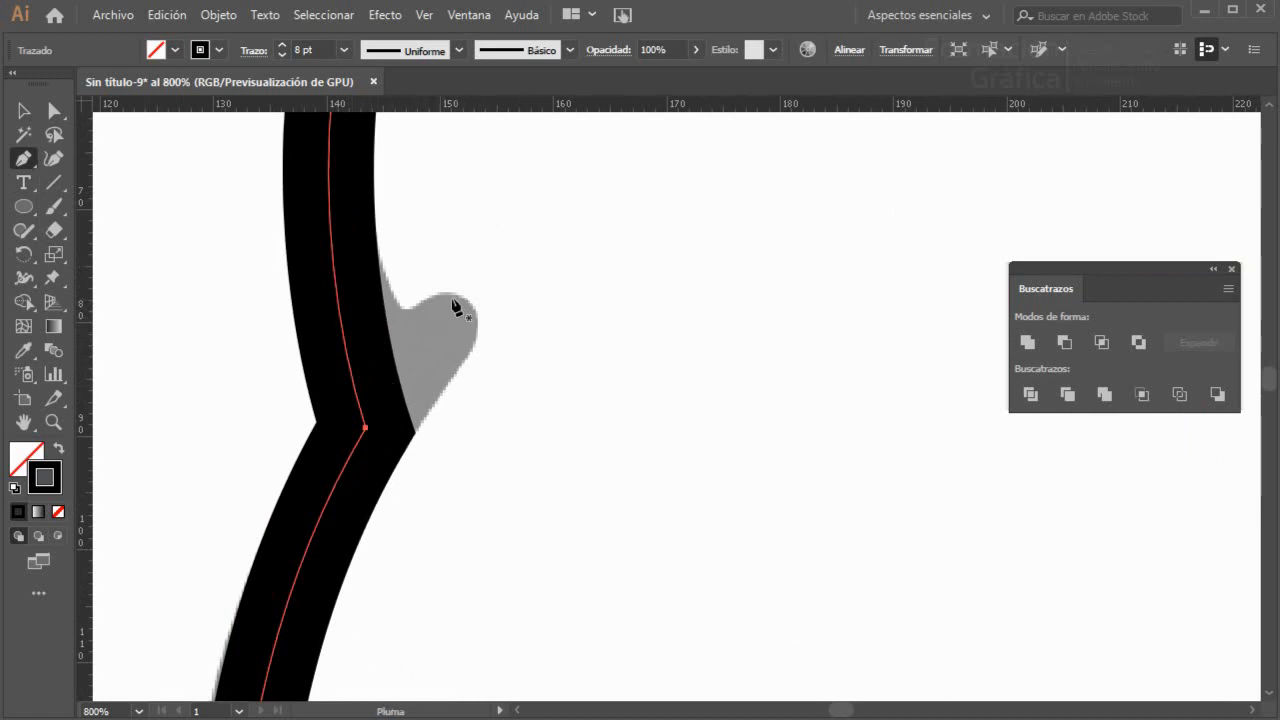
left_click_drag(454, 303, 406, 360)
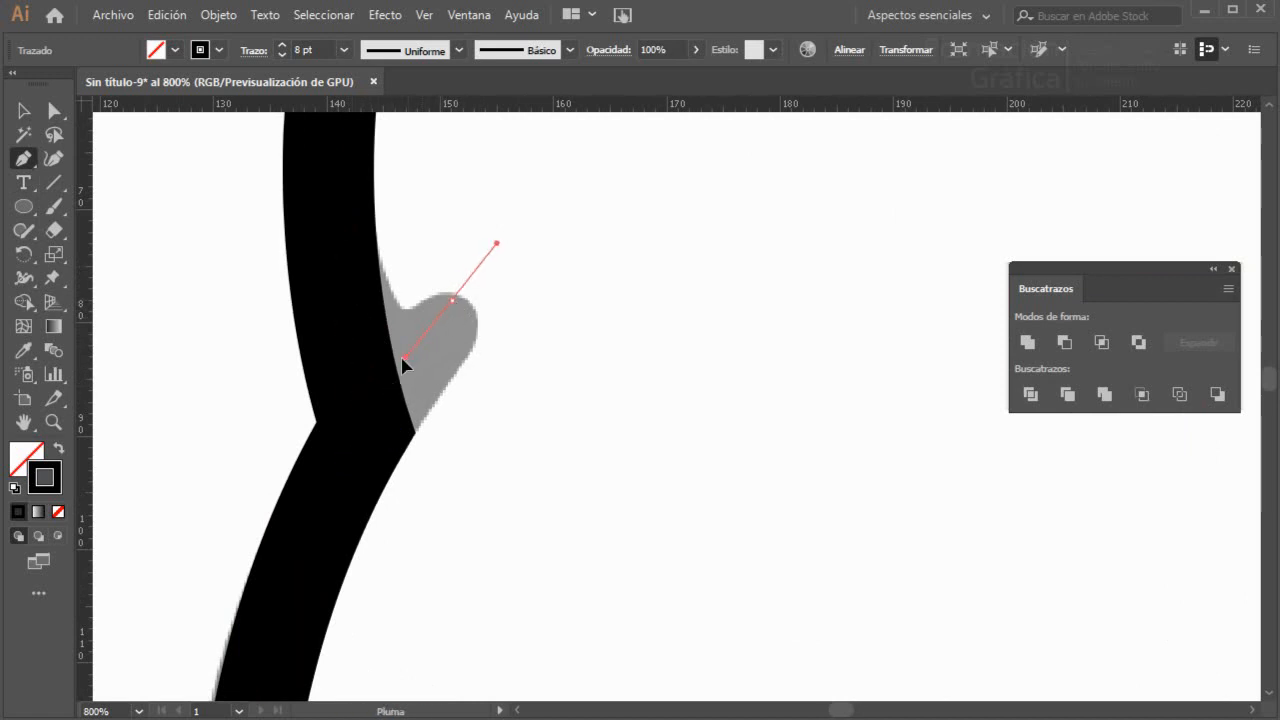
left_click(333, 490)
left_click(291, 561)
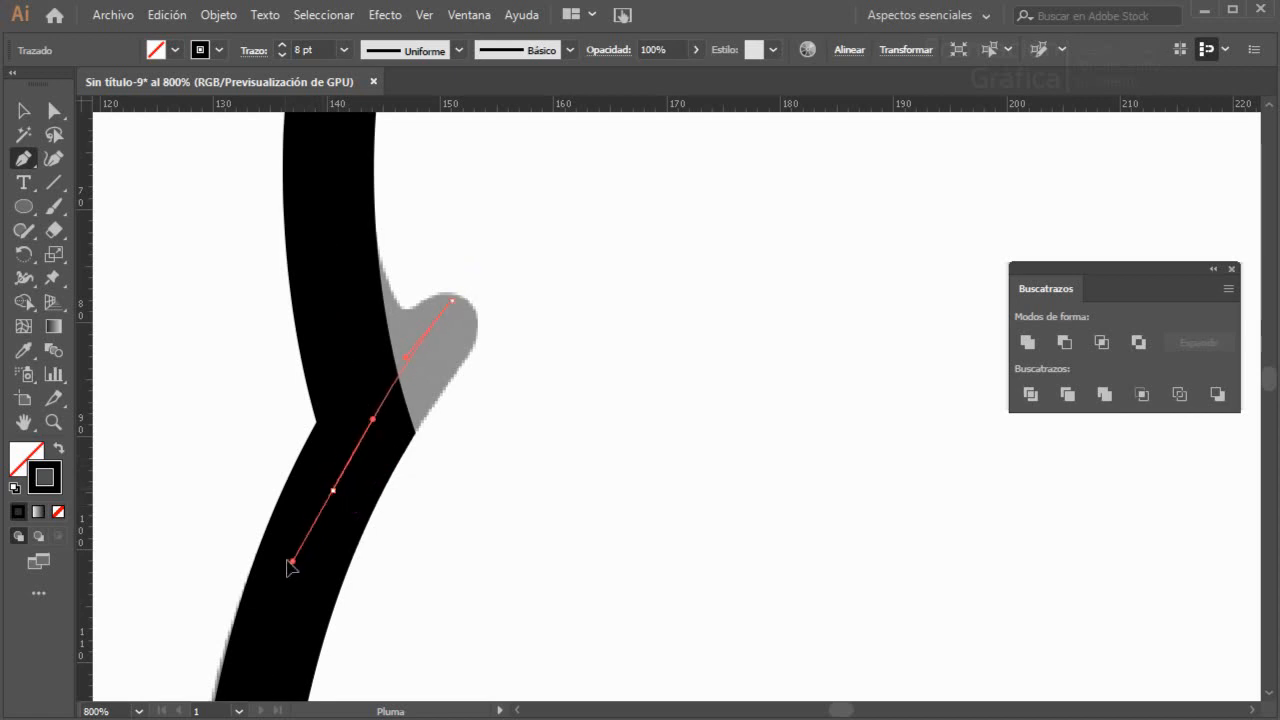
key("ctrl+z")
left_click(25, 113)
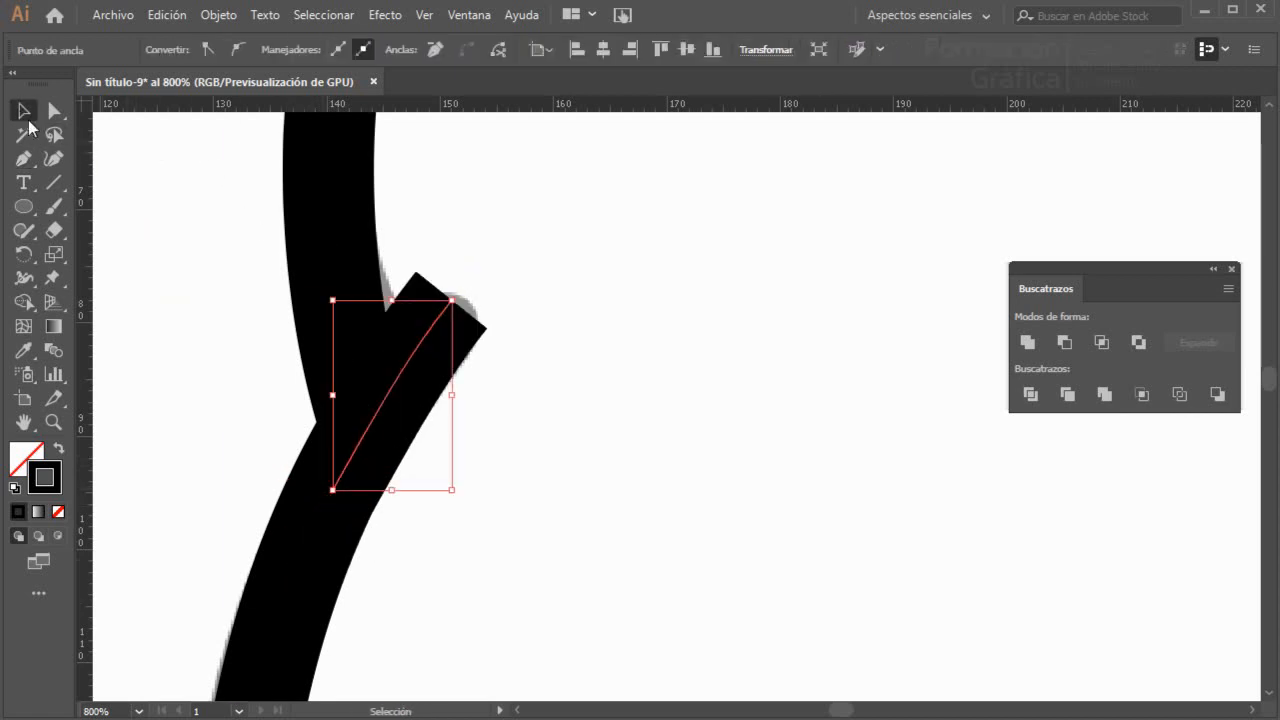
left_click(679, 418)
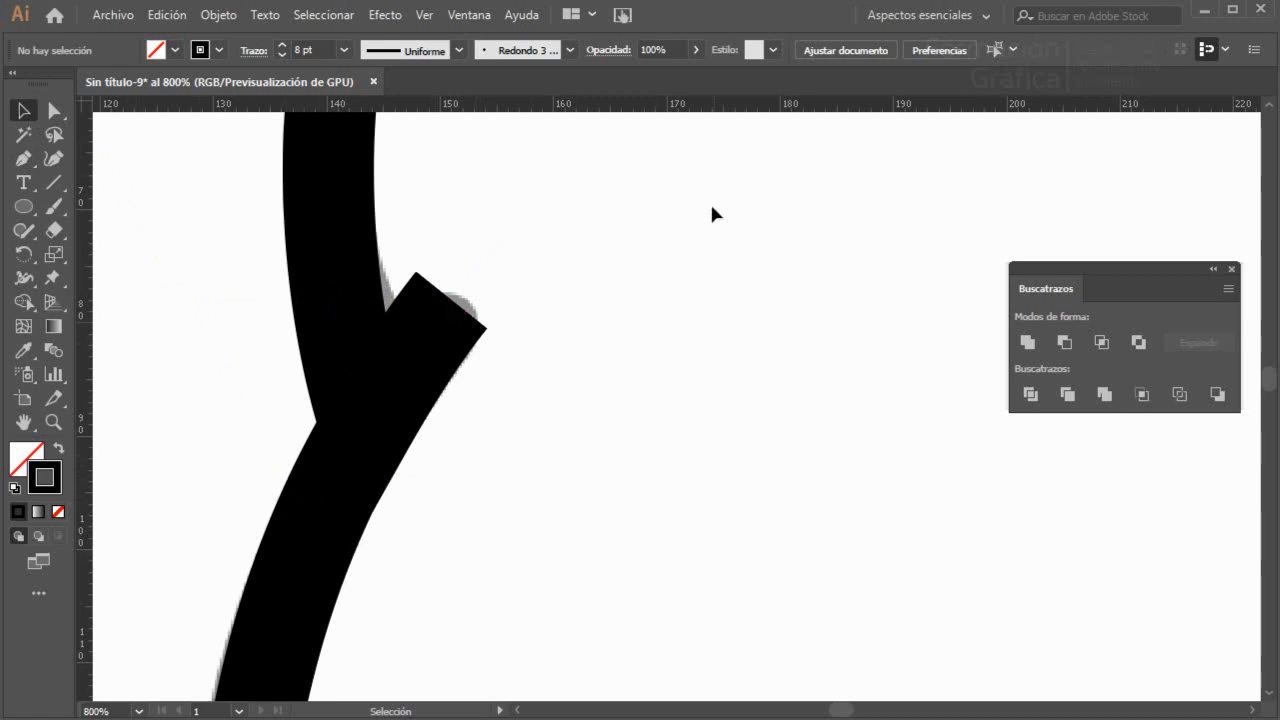
- Give the short stroke at the left ear's base a round cap
left_click(442, 318)
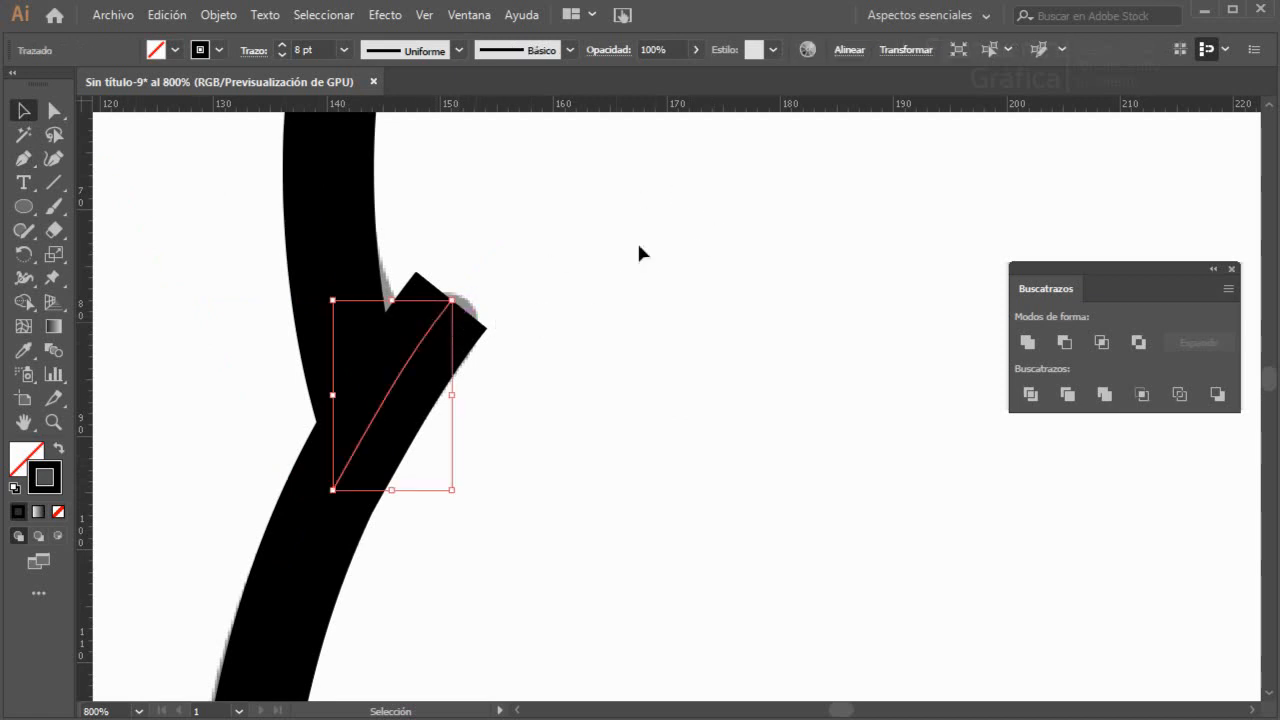
left_click(470, 20)
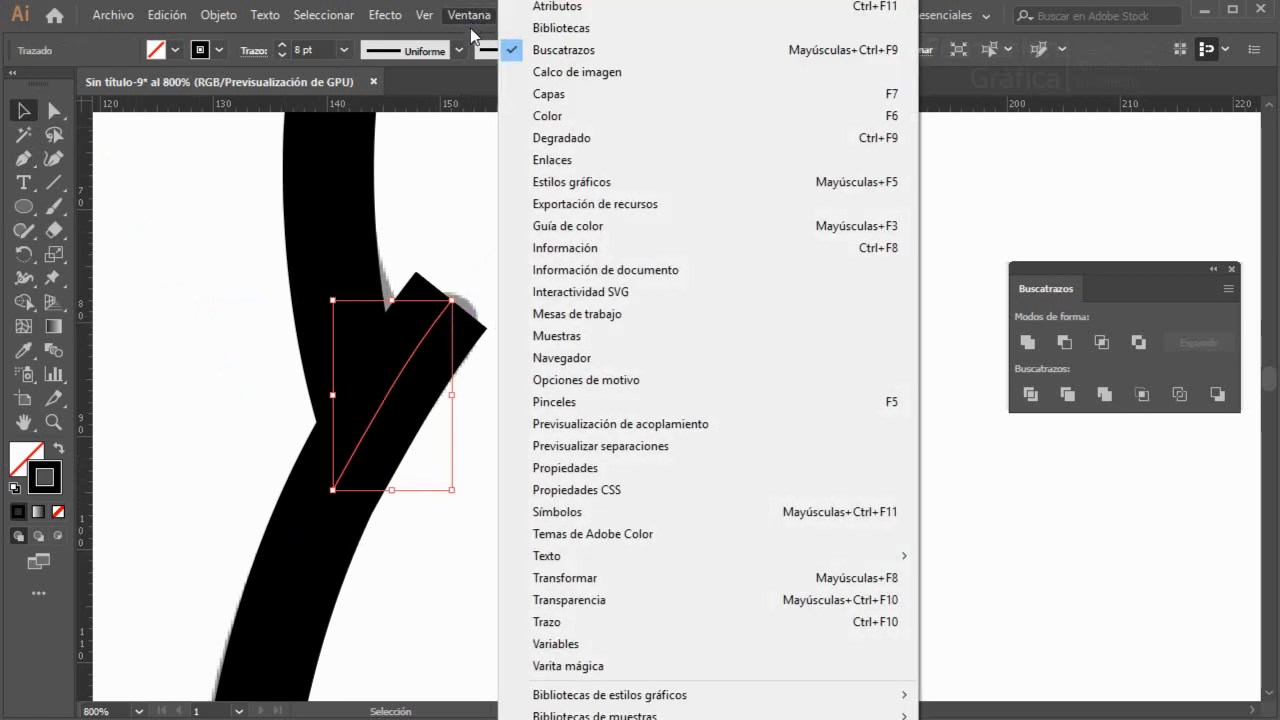
left_click(665, 622)
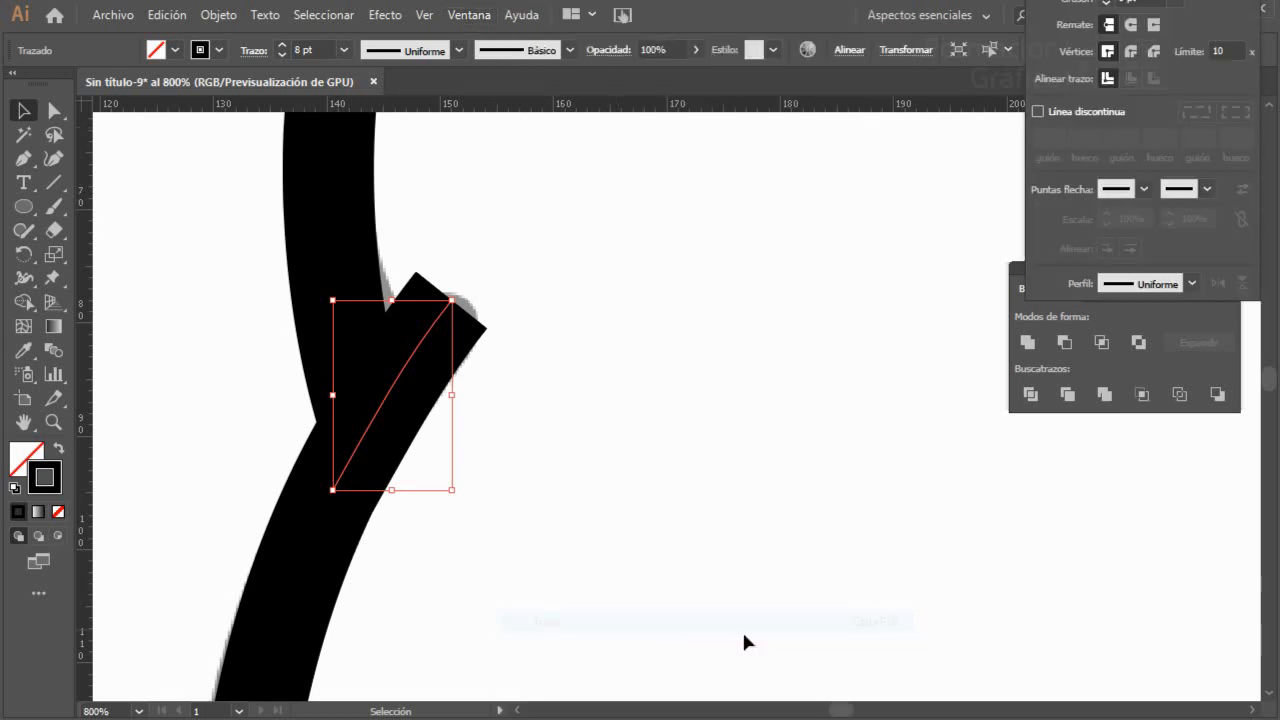
left_click_drag(1105, 2, 838, 156)
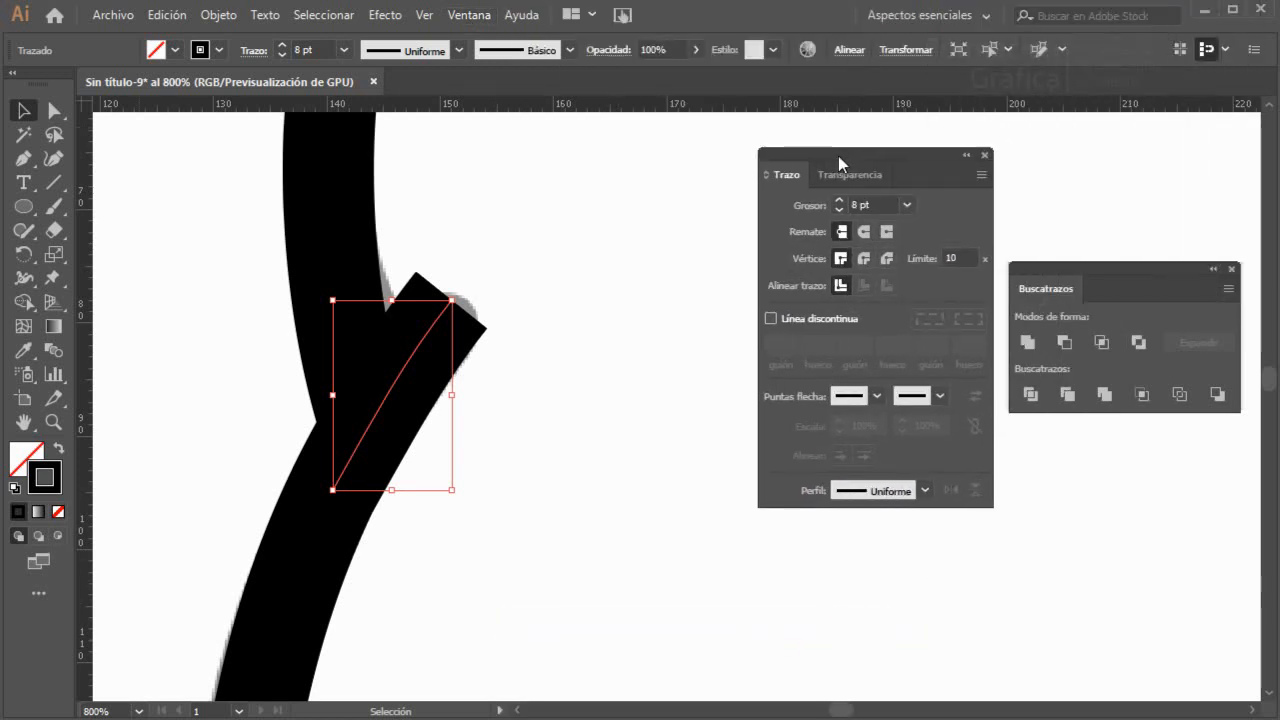
left_click(866, 232)
left_click(588, 398)
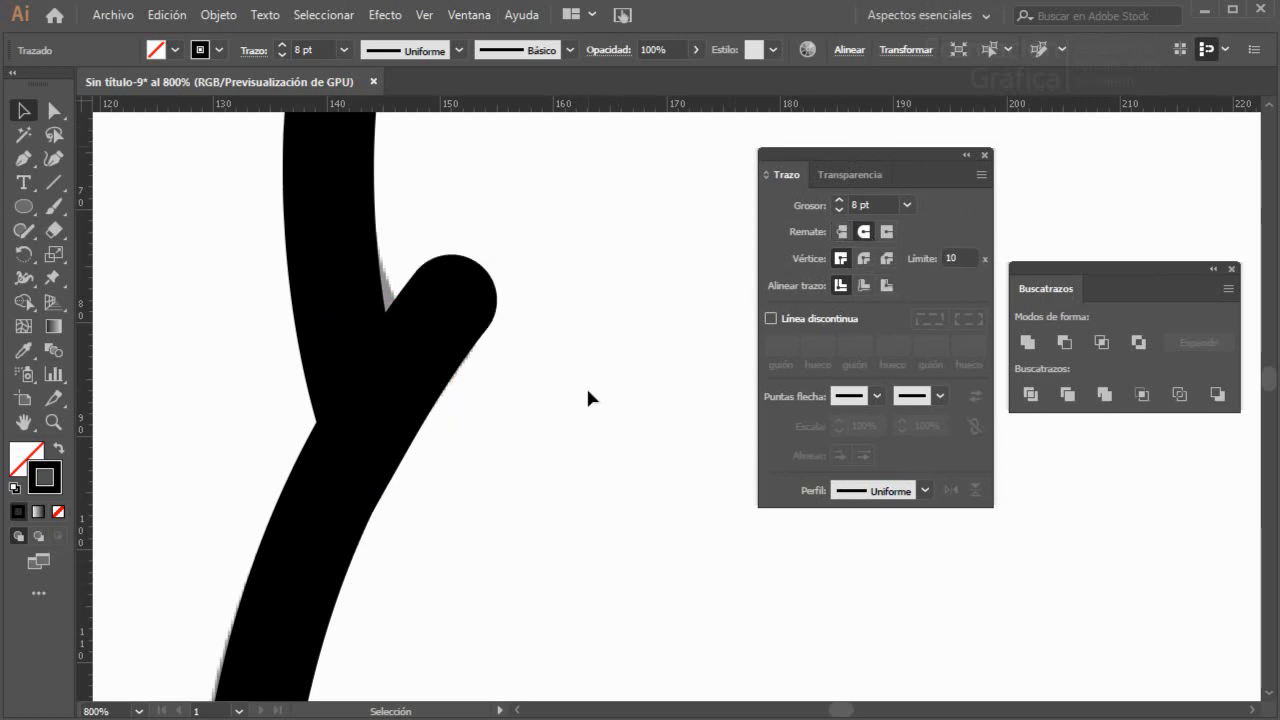
- Draw an ellipse over the template's left eye and swap its colours to a black fill with no stroke
scroll(609, 397, "down", 3)
left_click_drag(700, 516, 427, 345)
left_click_drag(906, 155, 1145, 187)
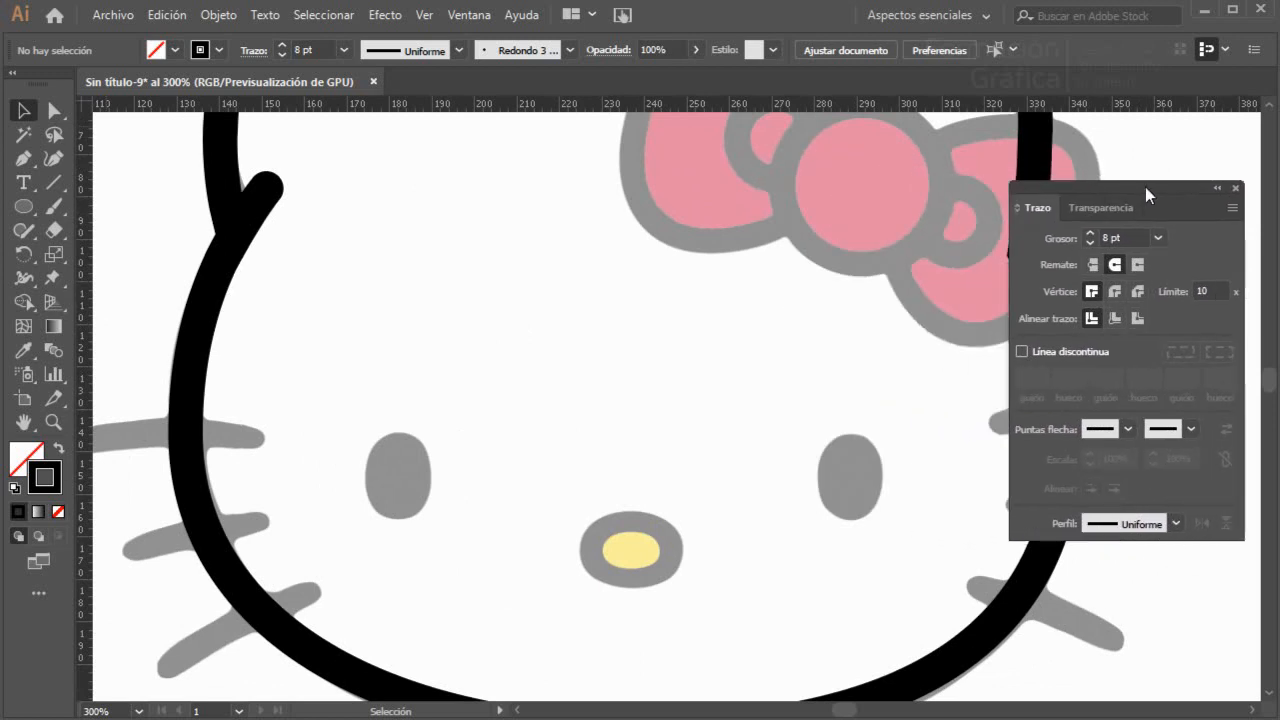
left_click_drag(628, 449, 590, 378)
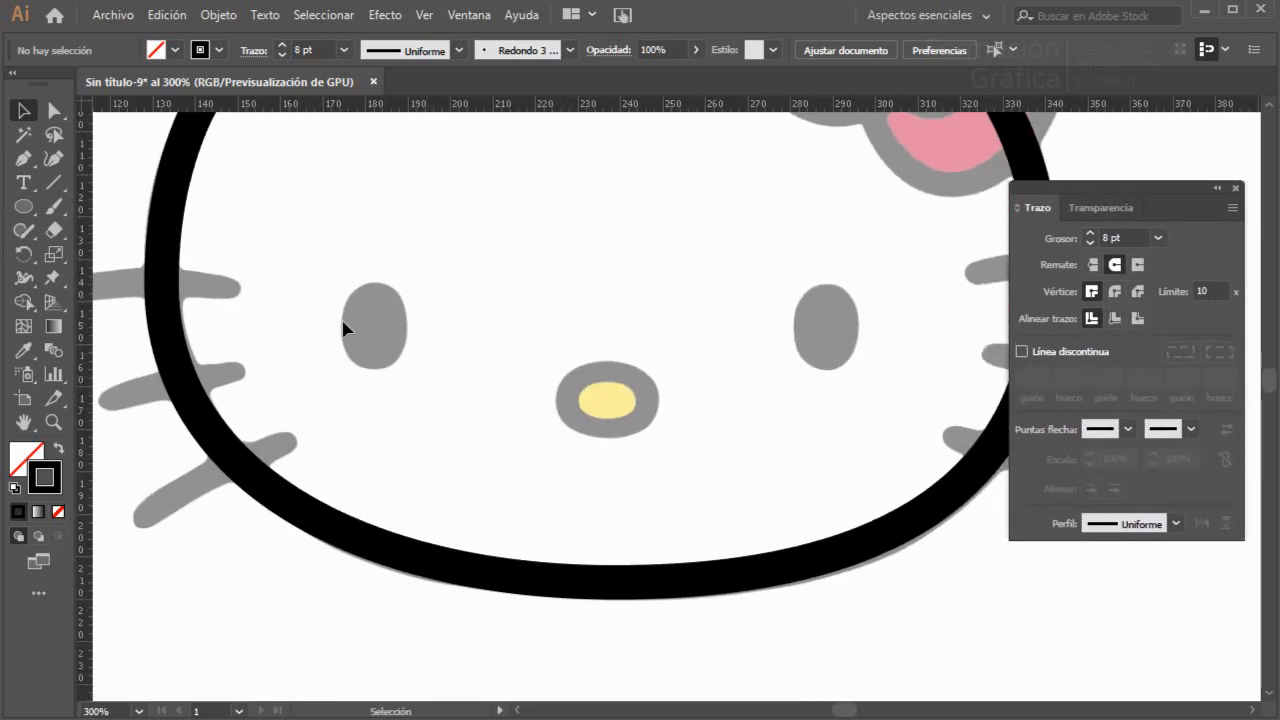
left_click_drag(30, 215, 106, 254)
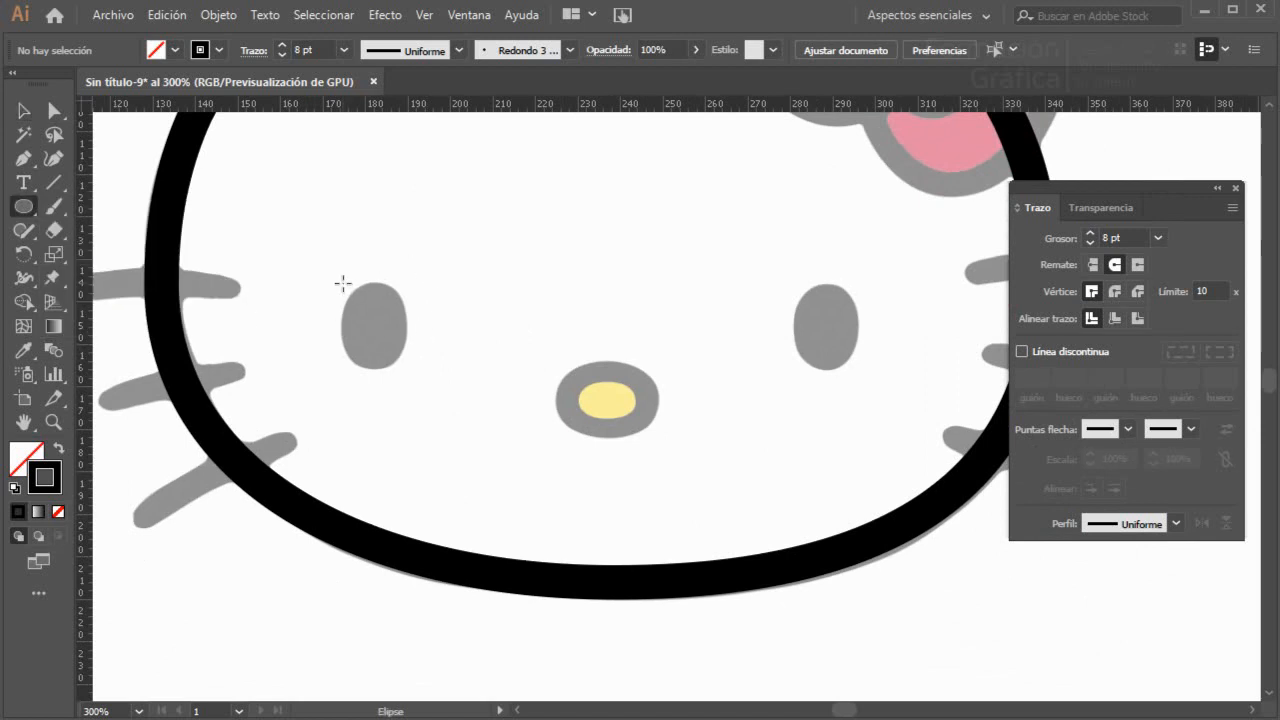
mouse_move(342, 284)
left_mouse_down()
mouse_move(377, 363)
mouse_move(408, 368)
left_mouse_up()
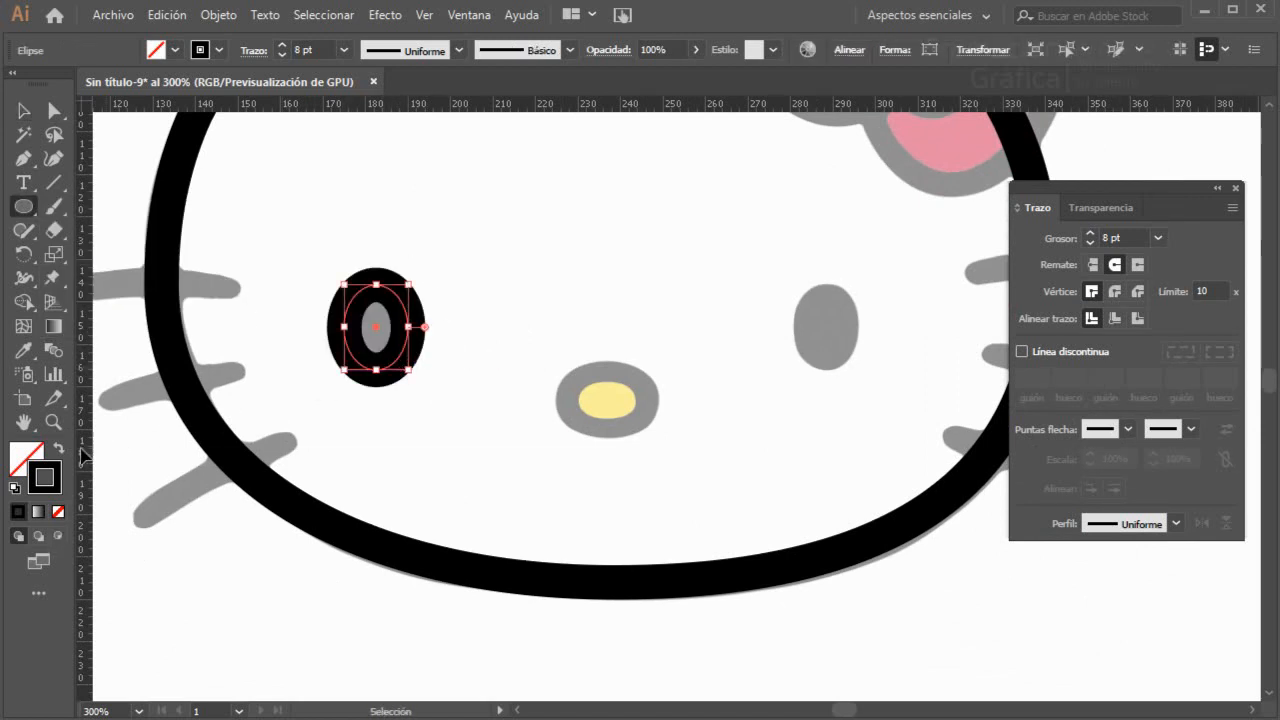
left_click(60, 451)
left_click(23, 110)
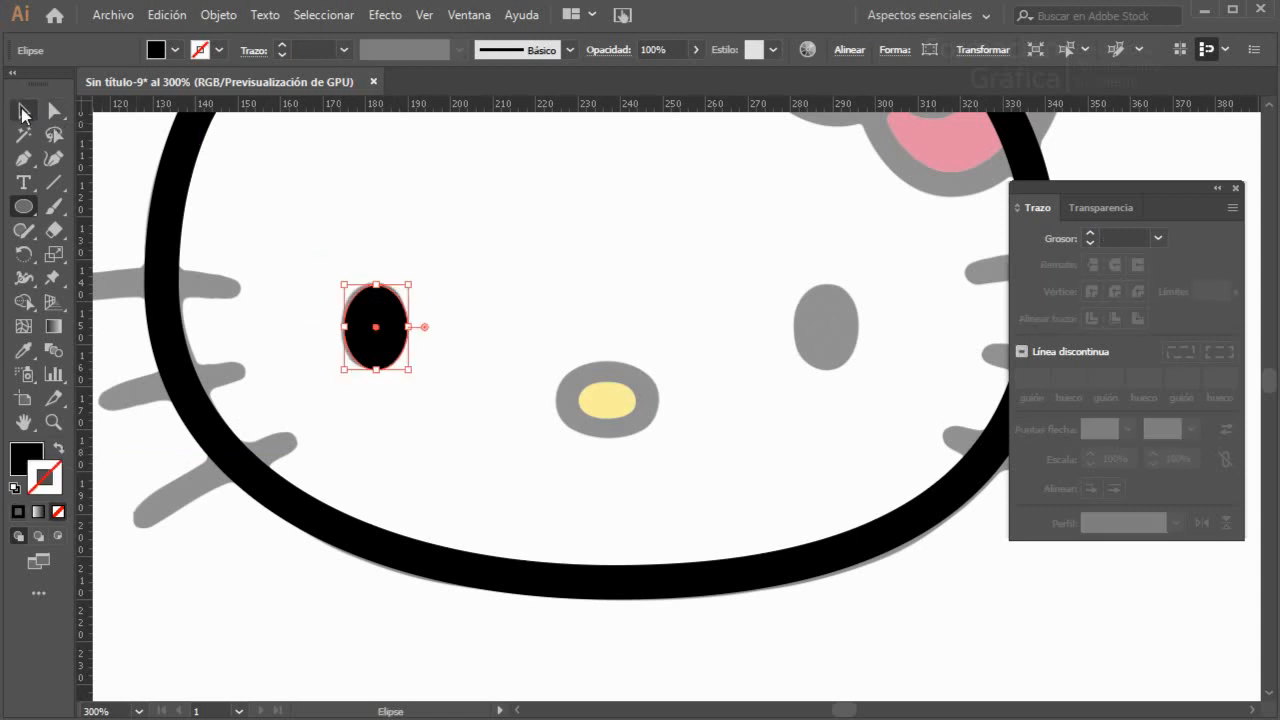
- Refine the left eye ellipse's width, height and upper contour so that it fits the template's eye
scroll(351, 326, "up", 3)
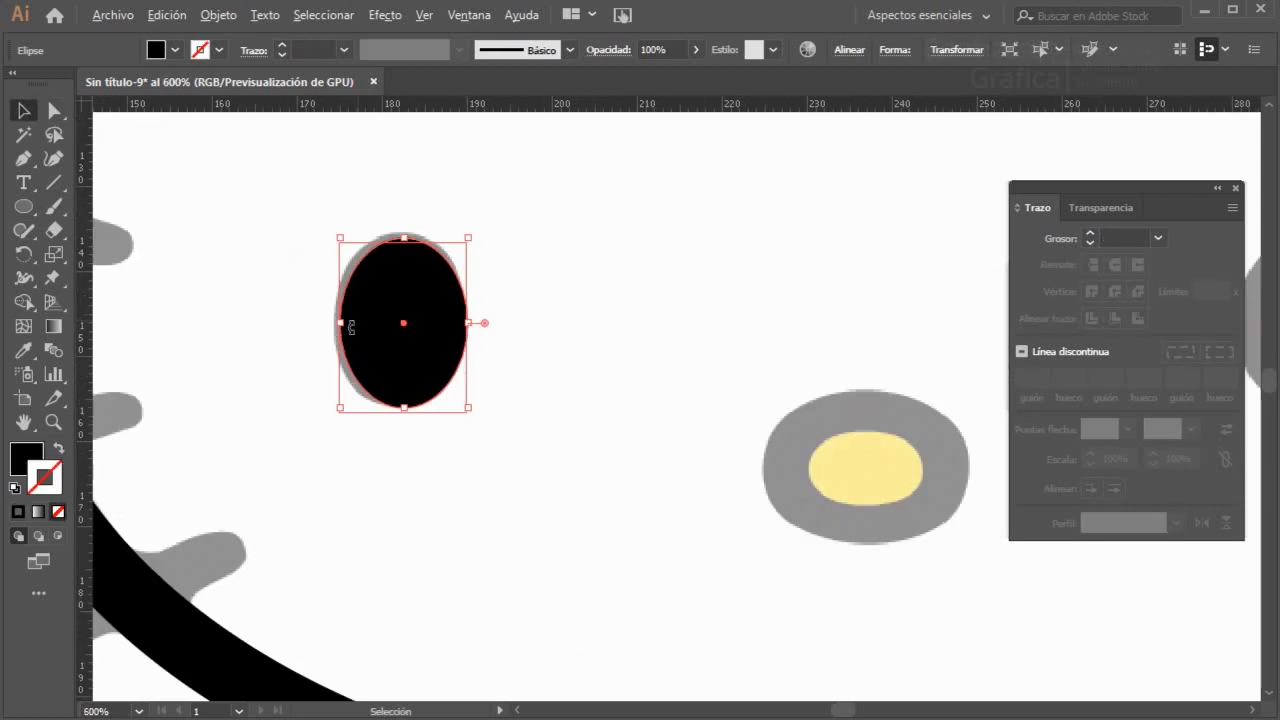
left_click_drag(337, 322, 330, 323)
left_click_drag(421, 209, 421, 203)
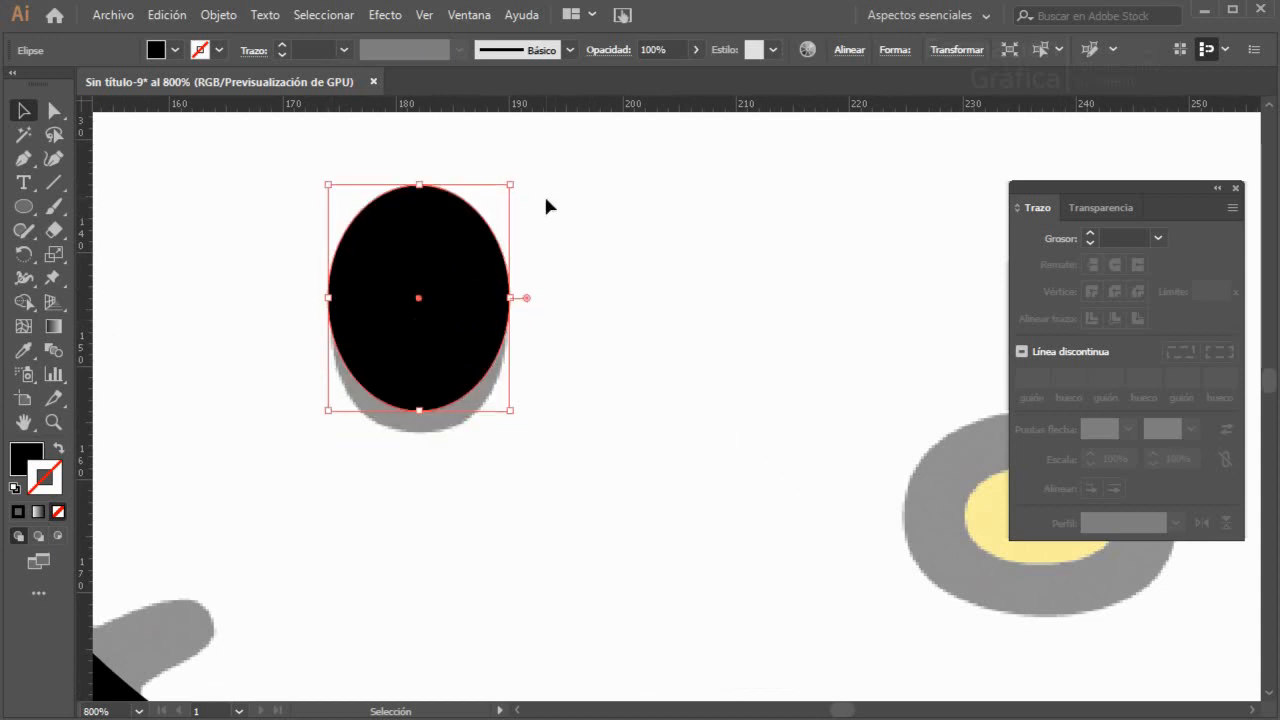
left_click(54, 114)
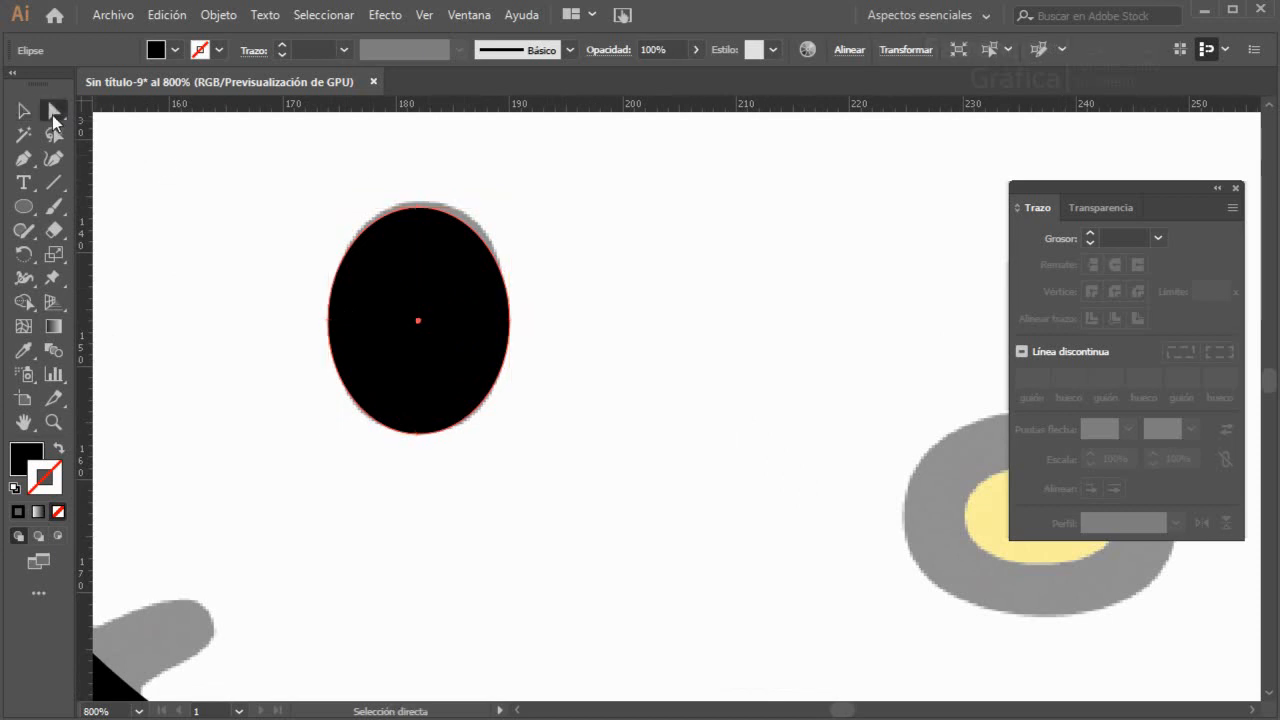
left_click(474, 238)
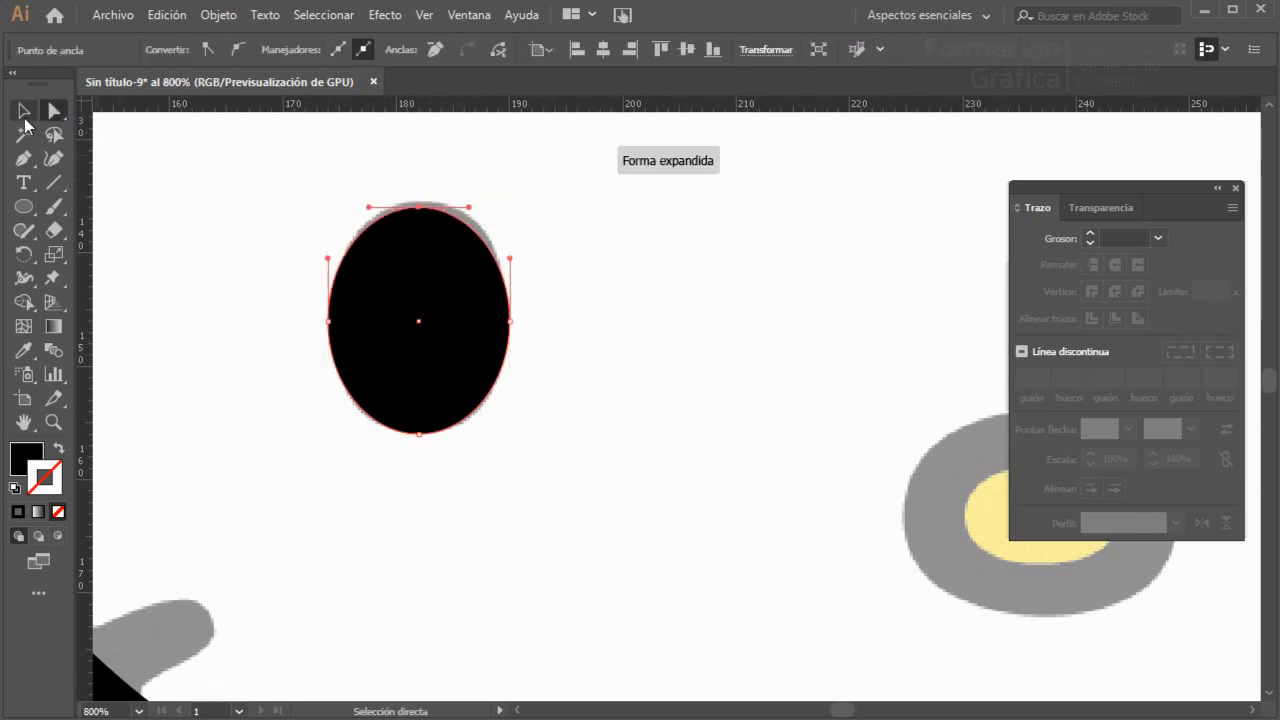
- Place a copy of the left eye over the template's right eye, at the same height
left_click(25, 118)
scroll(798, 411, "down", 3)
left_click_drag(606, 449, 160, 470)
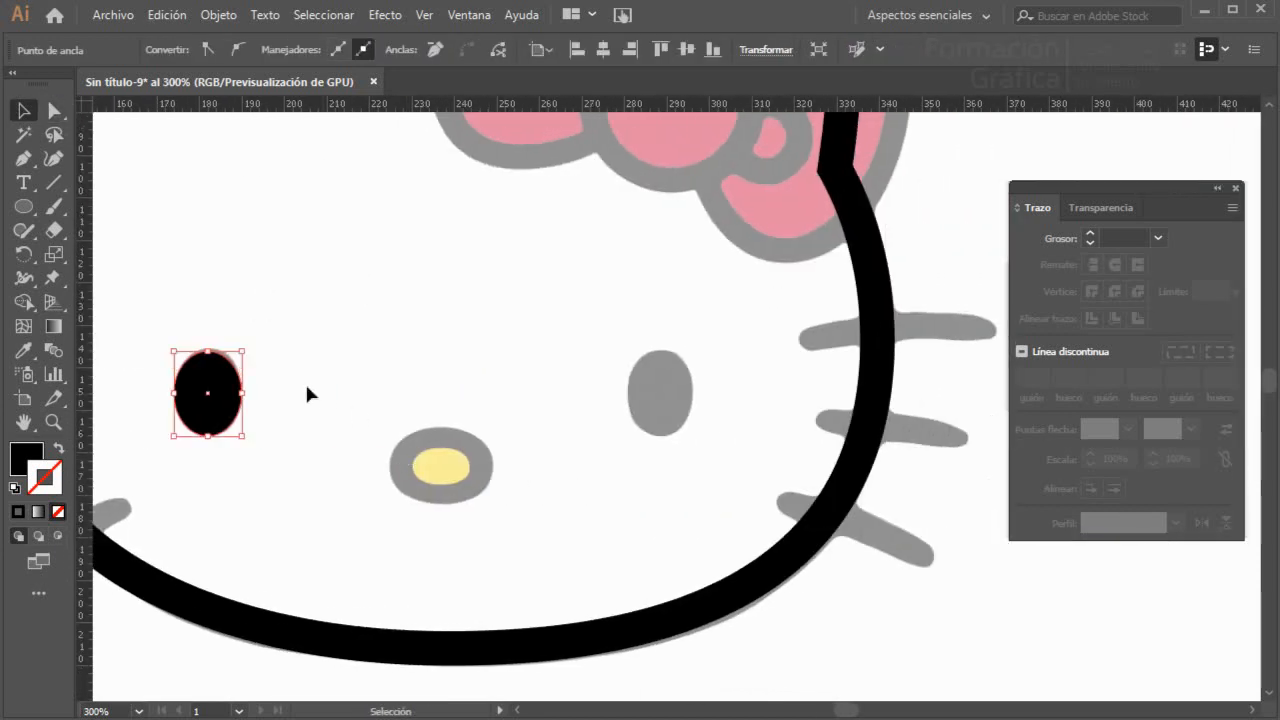
left_click_drag(222, 385, 667, 372)
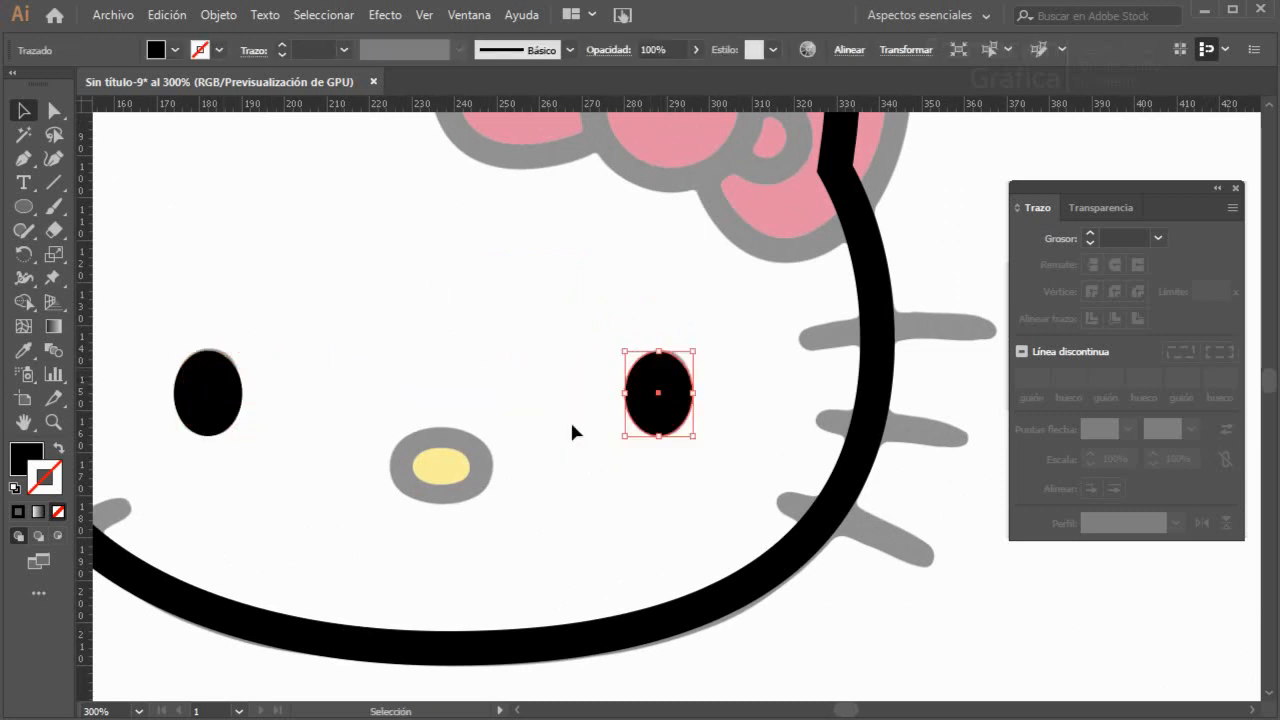
- Draw an ellipse midway through the template's grey nose ring, with black stroke and no fill, and extend its left side slightly
scroll(420, 455, "up", 4)
scroll(446, 386, "down", 3)
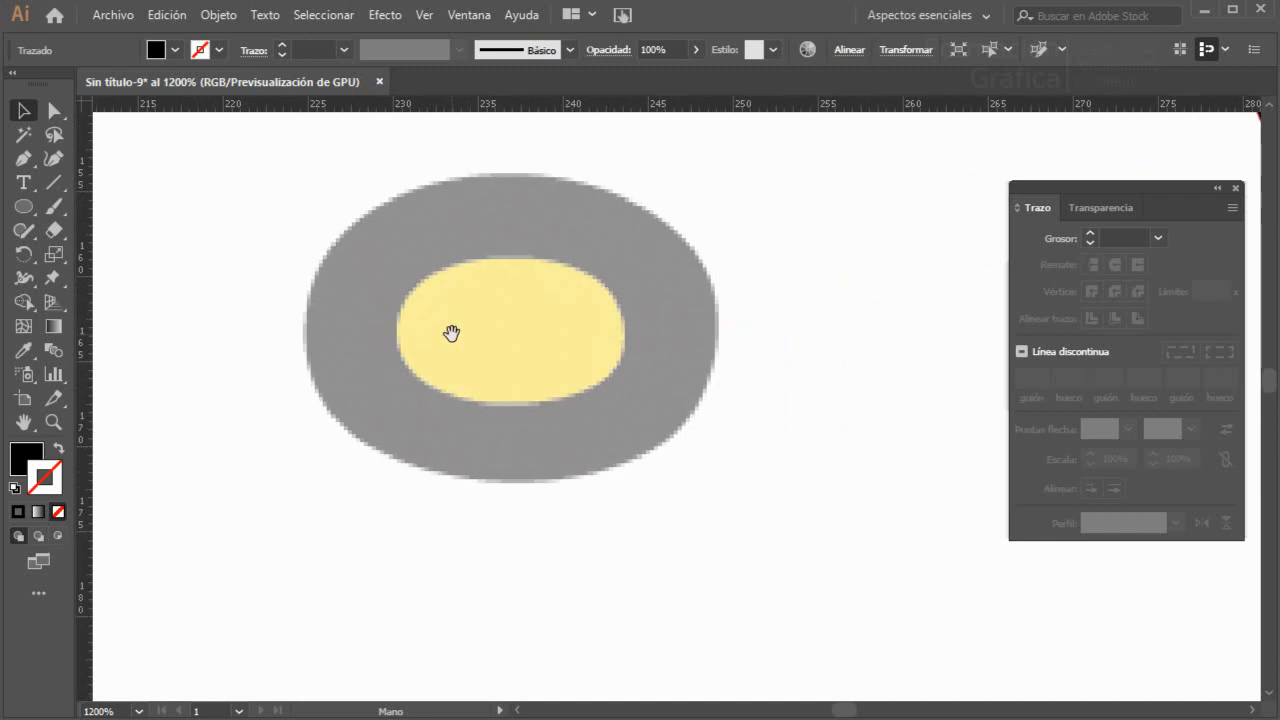
left_click(20, 213)
mouse_move(358, 208)
left_mouse_down()
mouse_move(614, 370)
mouse_move(683, 446)
left_mouse_up()
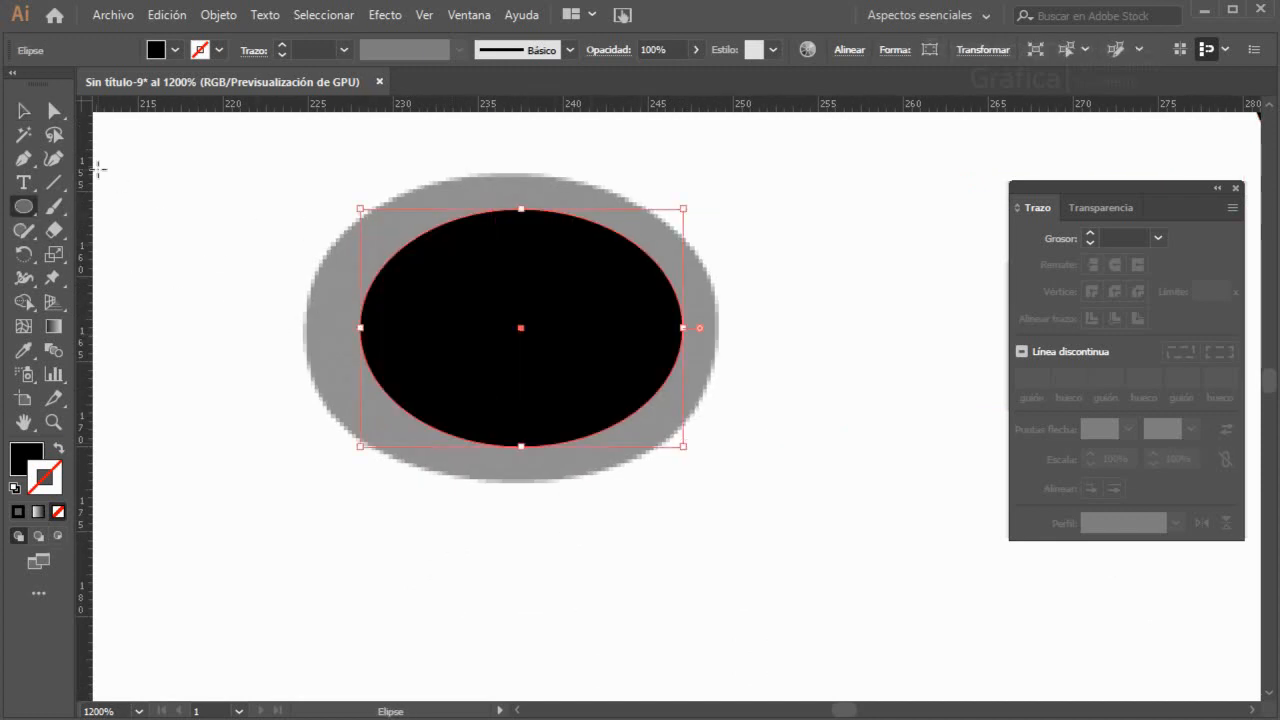
key("shift+x")
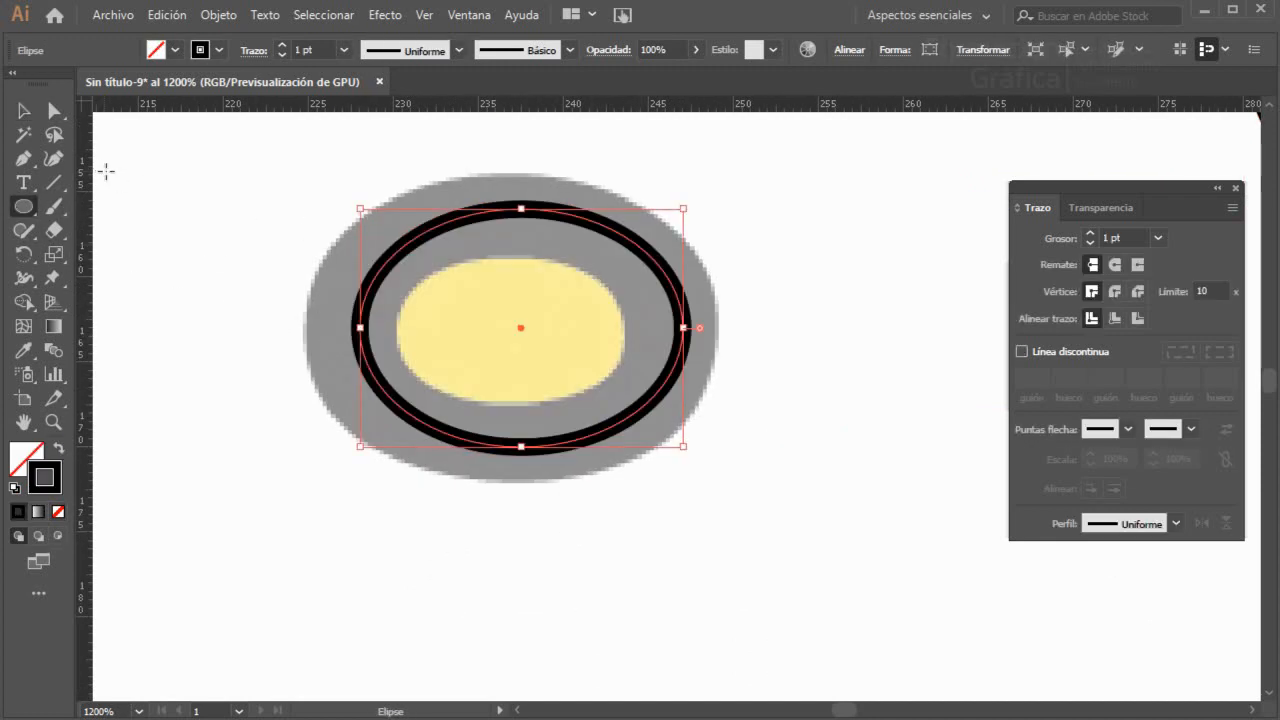
left_click(23, 111)
left_click_drag(361, 328, 351, 334)
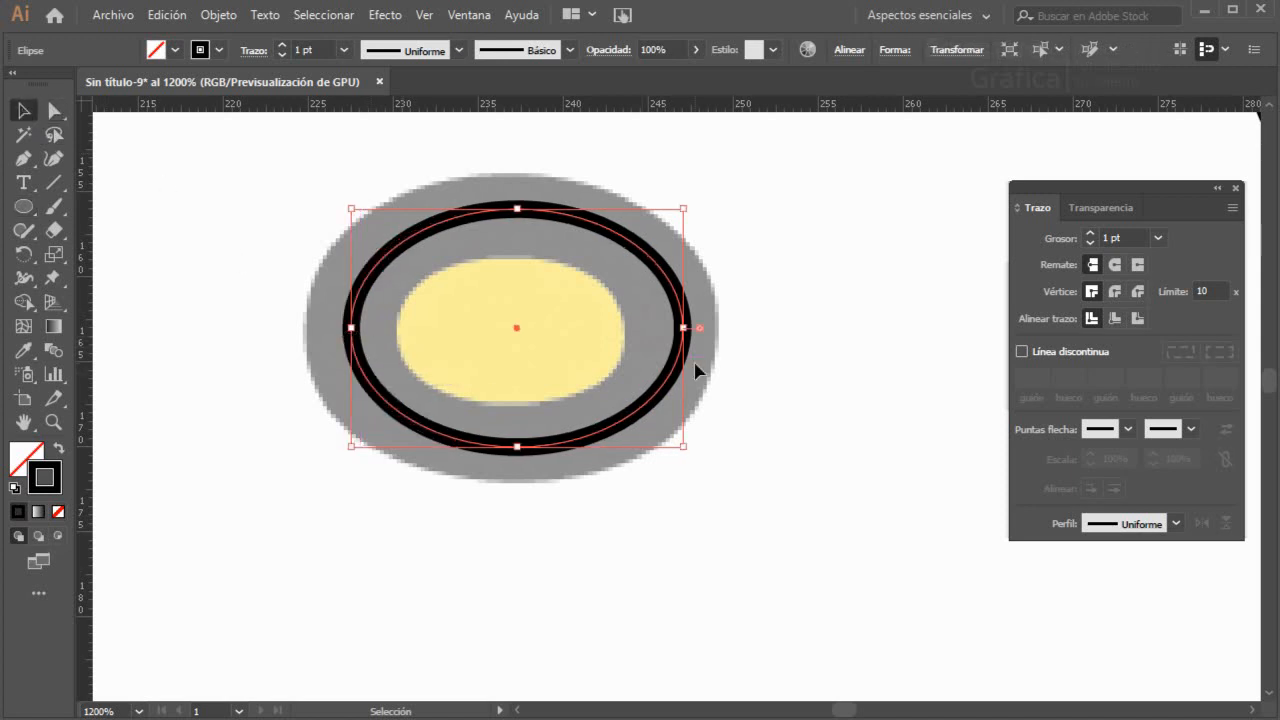
- Set the nose ellipse's stroke weight to 5 pt
left_click(284, 44)
left_click(284, 44)
left_click(284, 44)
left_click(284, 44)
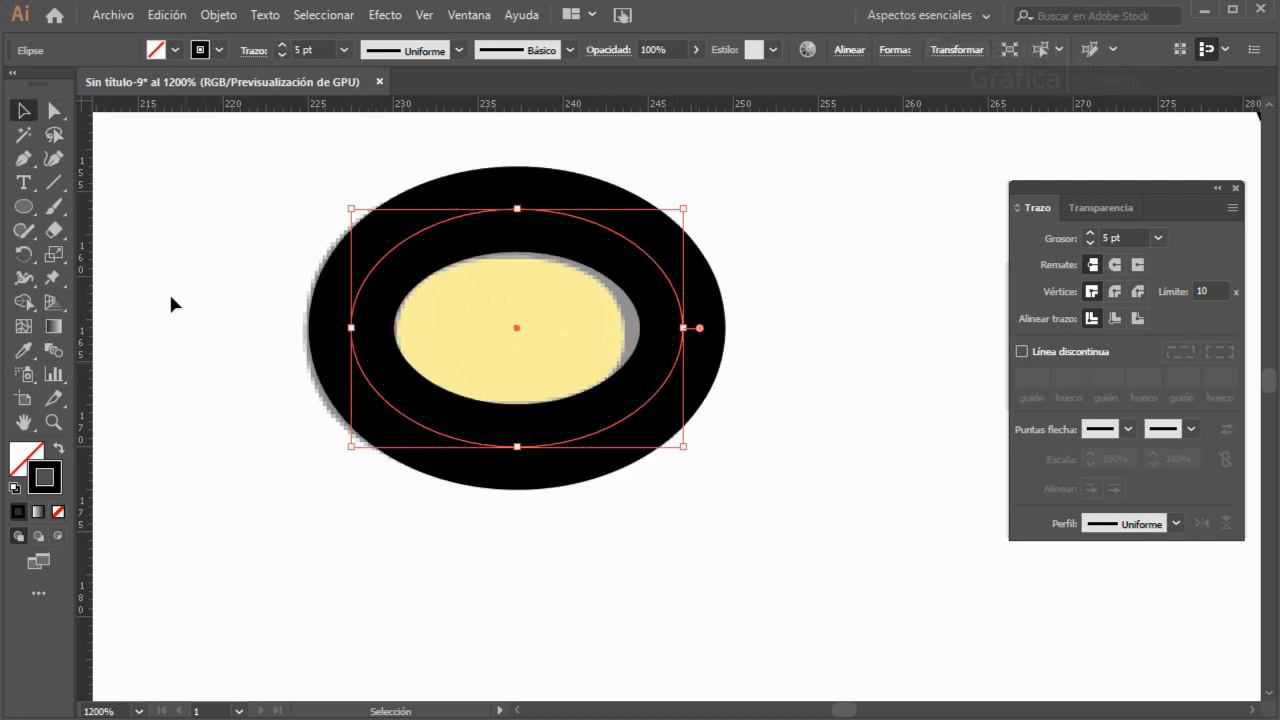
- Fill the nose ellipse with pure yellow, using full saturation and brightness and a hue of 60° (ffff00)
double_click(22, 460)
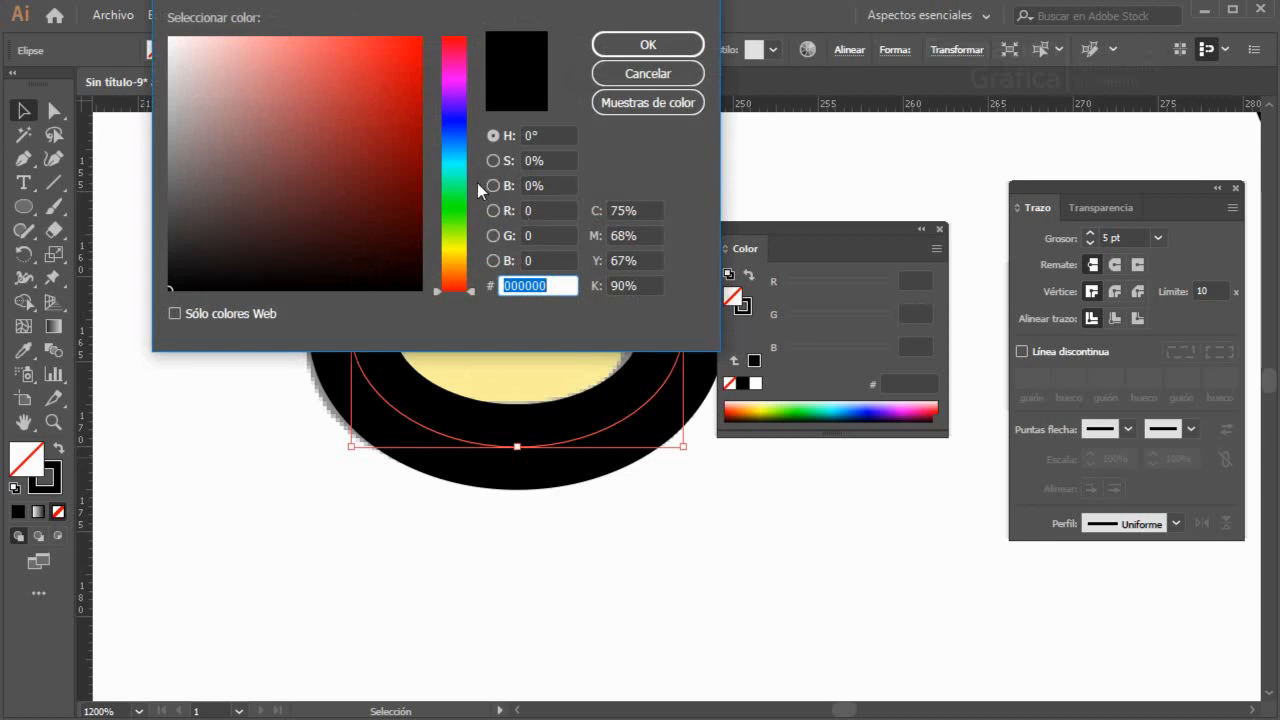
left_click_drag(397, 87, 436, 22)
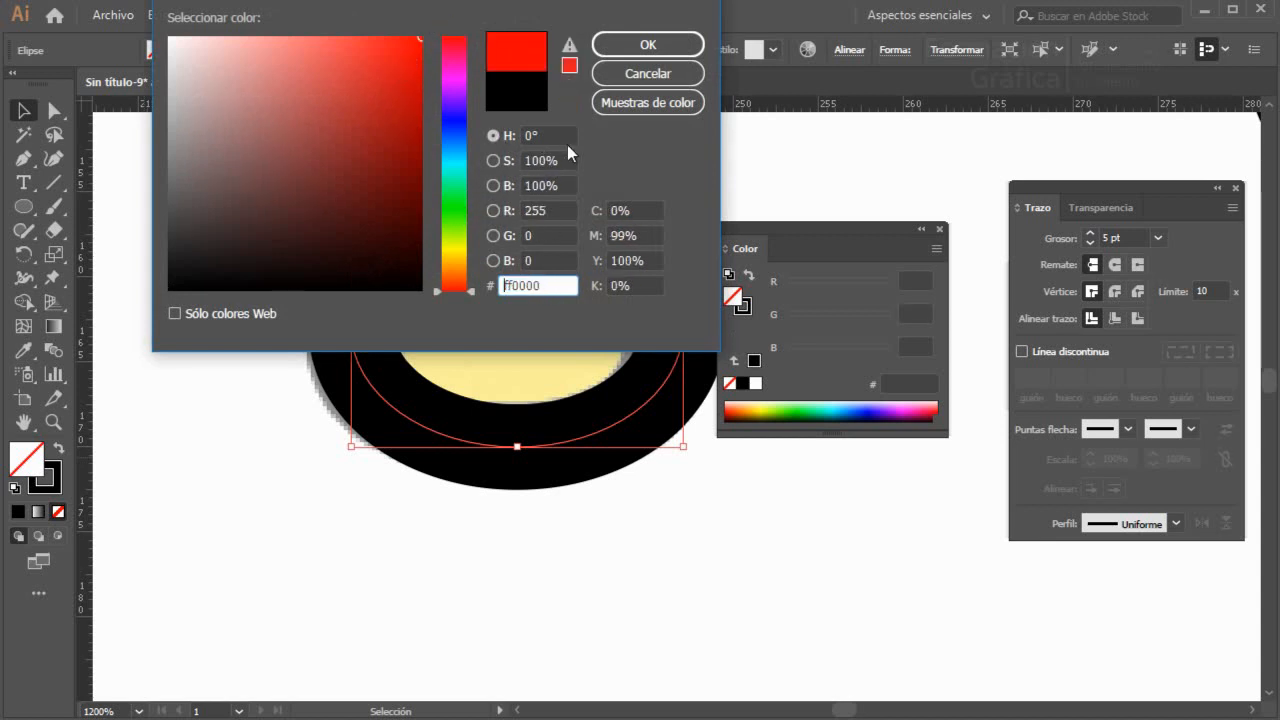
left_click(567, 143)
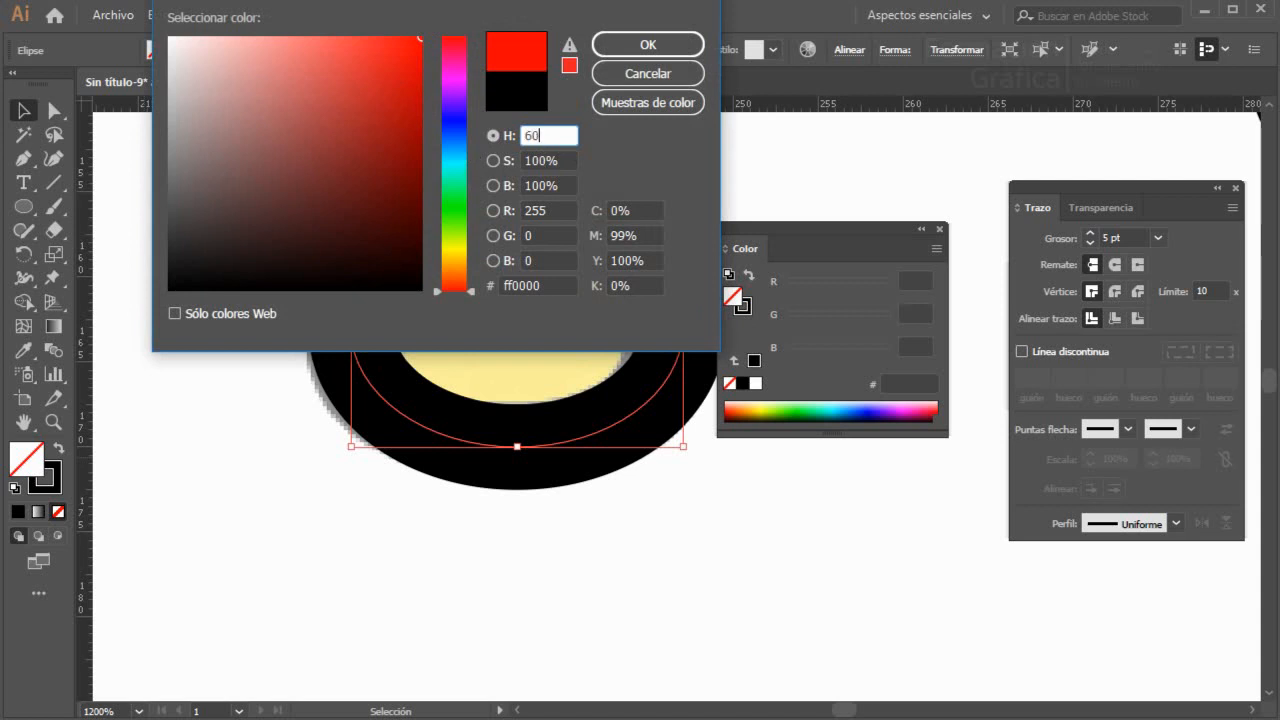
key("Tab")
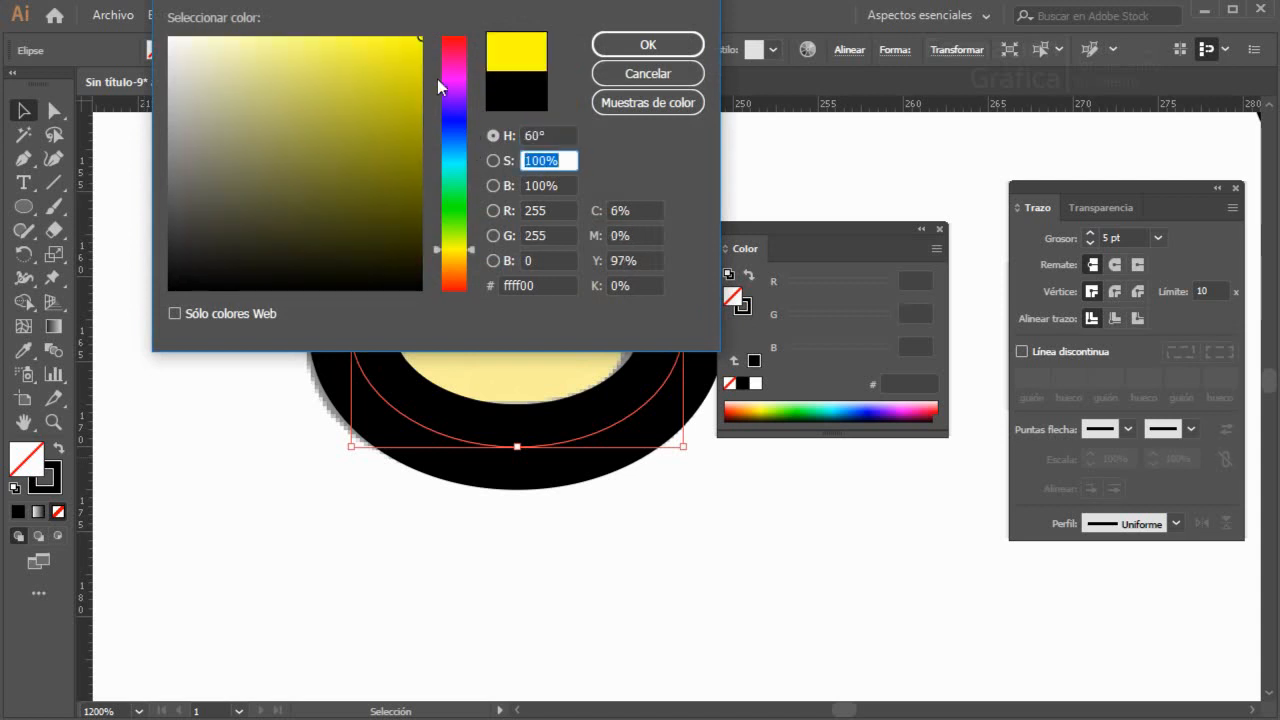
left_click(649, 46)
- Close the Color and Stroke panels to clear the workspace around the bow
scroll(518, 448, "down", 5)
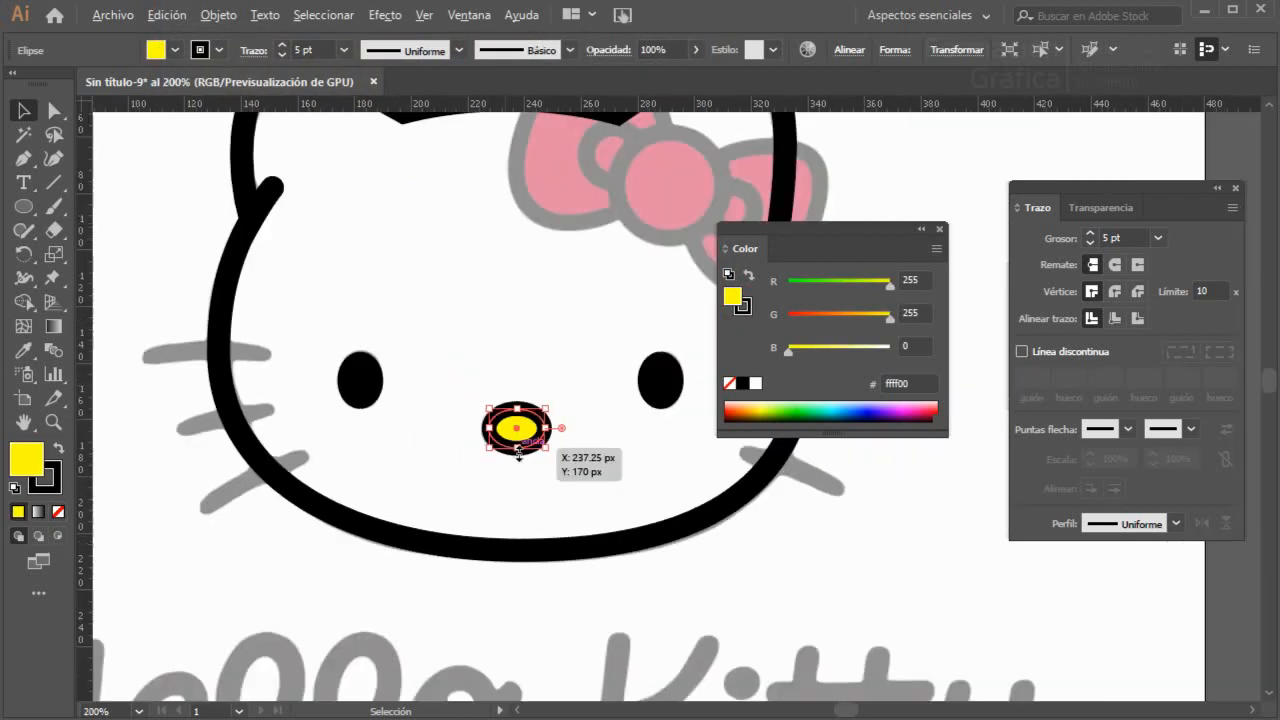
left_click_drag(603, 440, 557, 524)
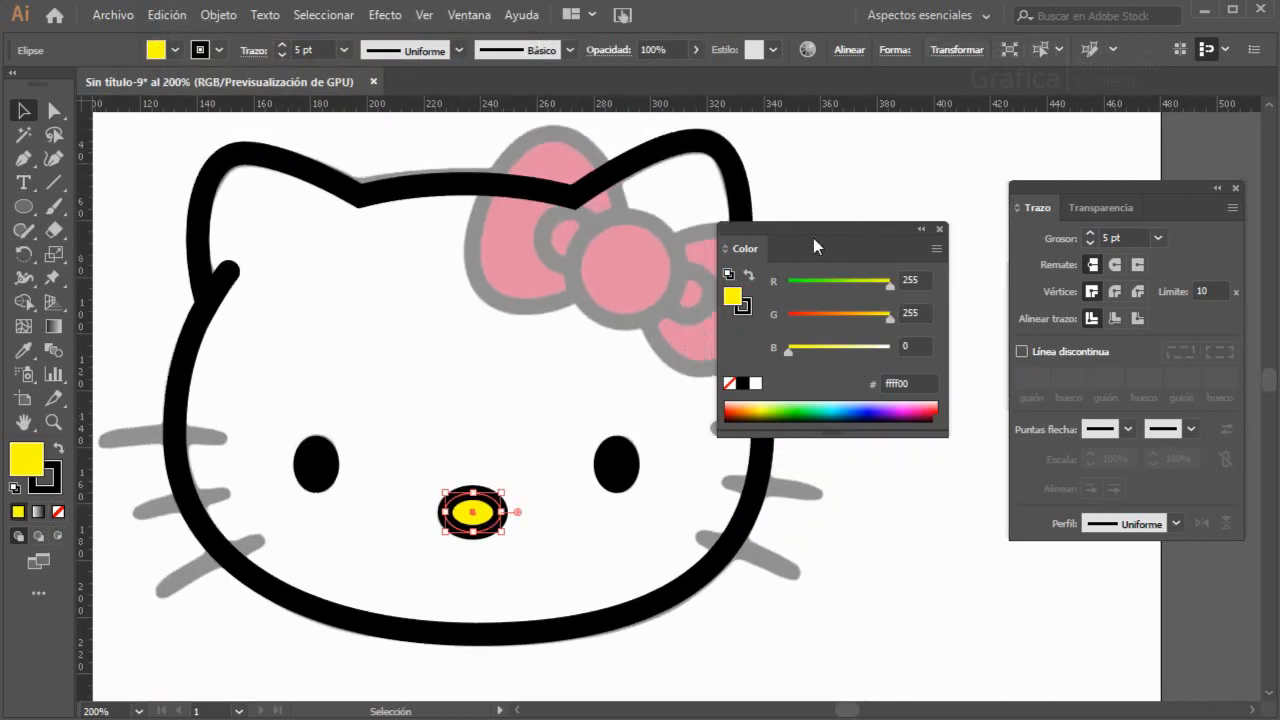
left_click_drag(813, 238, 956, 278)
scroll(635, 190, "up", 3)
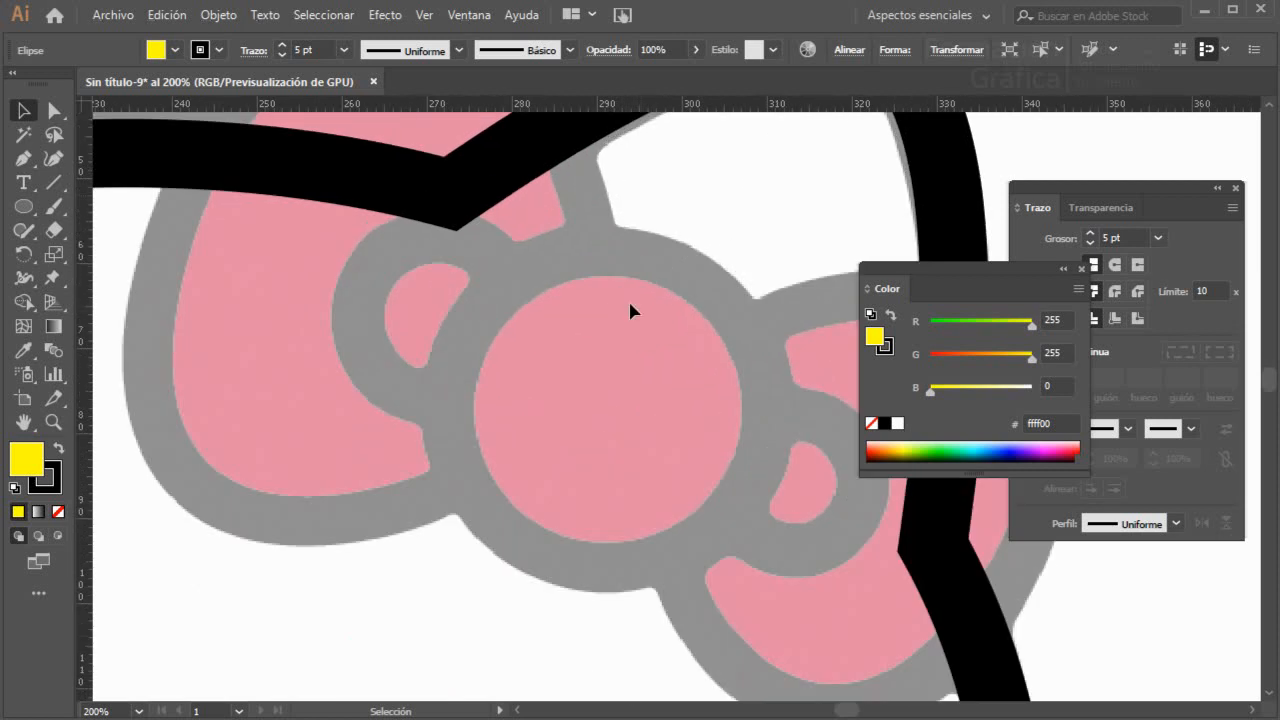
scroll(650, 310, "down", 2)
left_click(1080, 268)
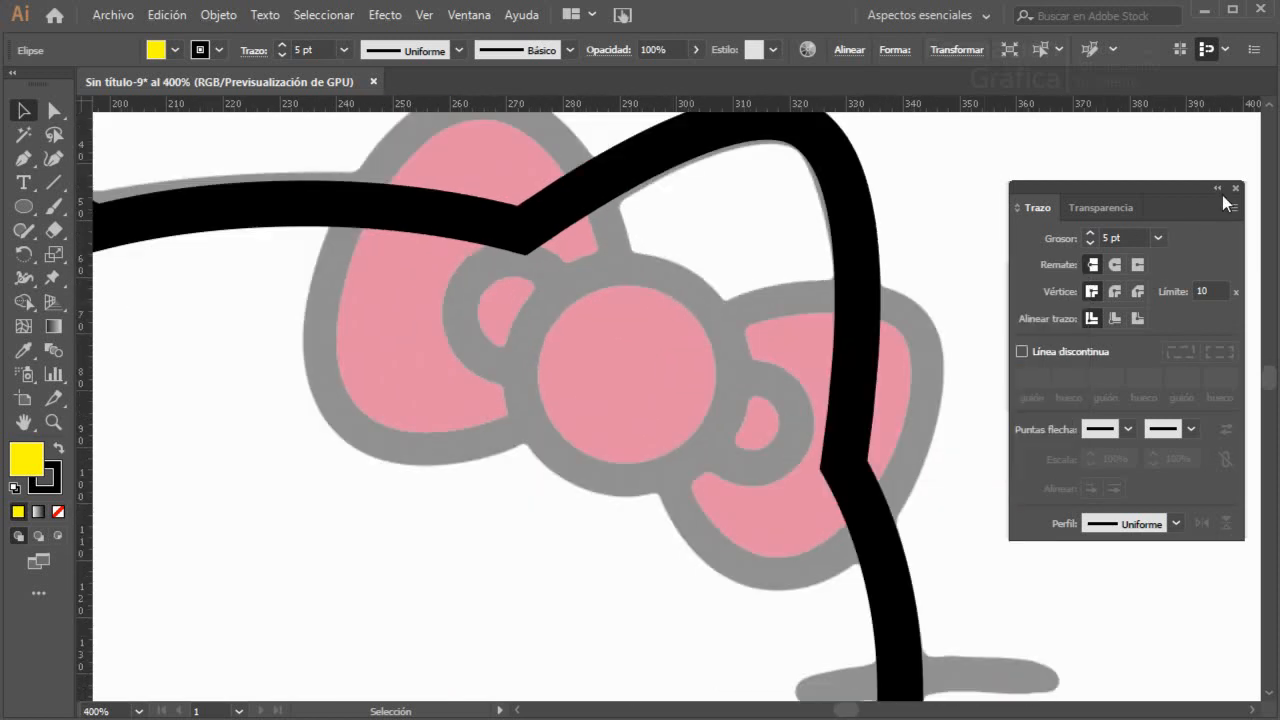
left_click(1237, 189)
left_click_drag(905, 345, 900, 429)
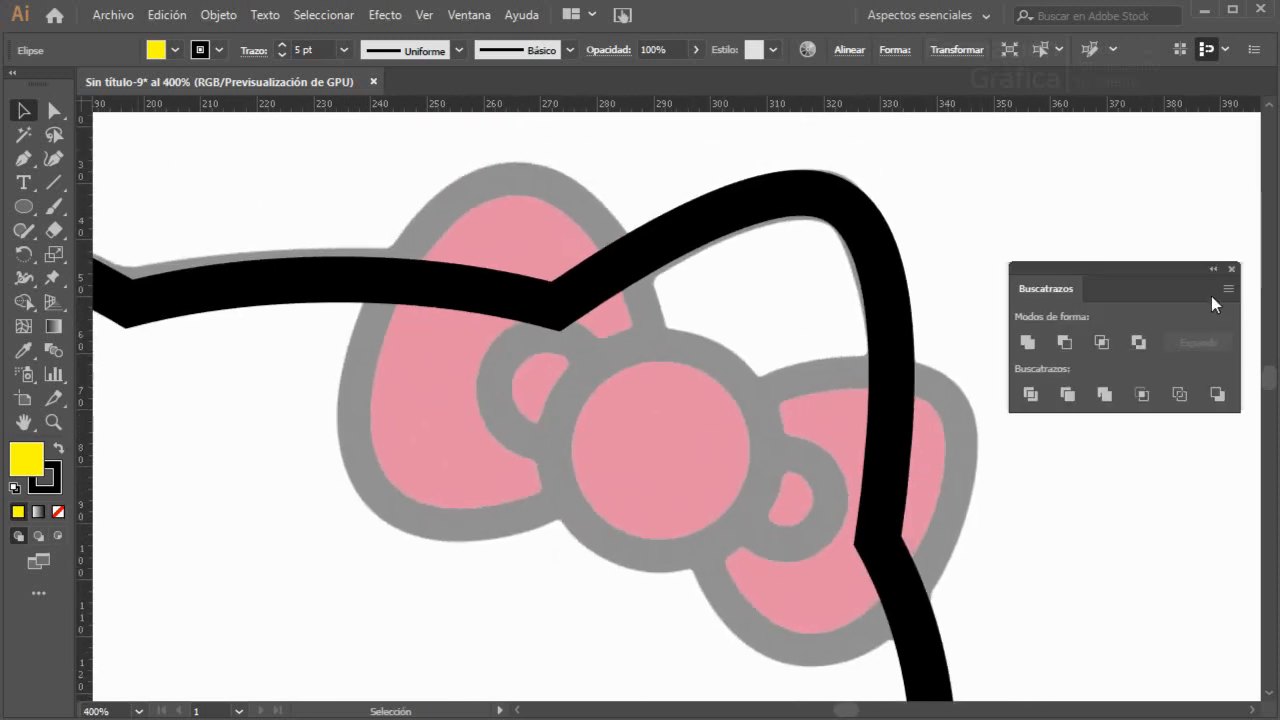
- Draw a closed triangular path with the Pen tool over the bow's left loop, reaching the centre knot, and remove its fill
left_click(23, 158)
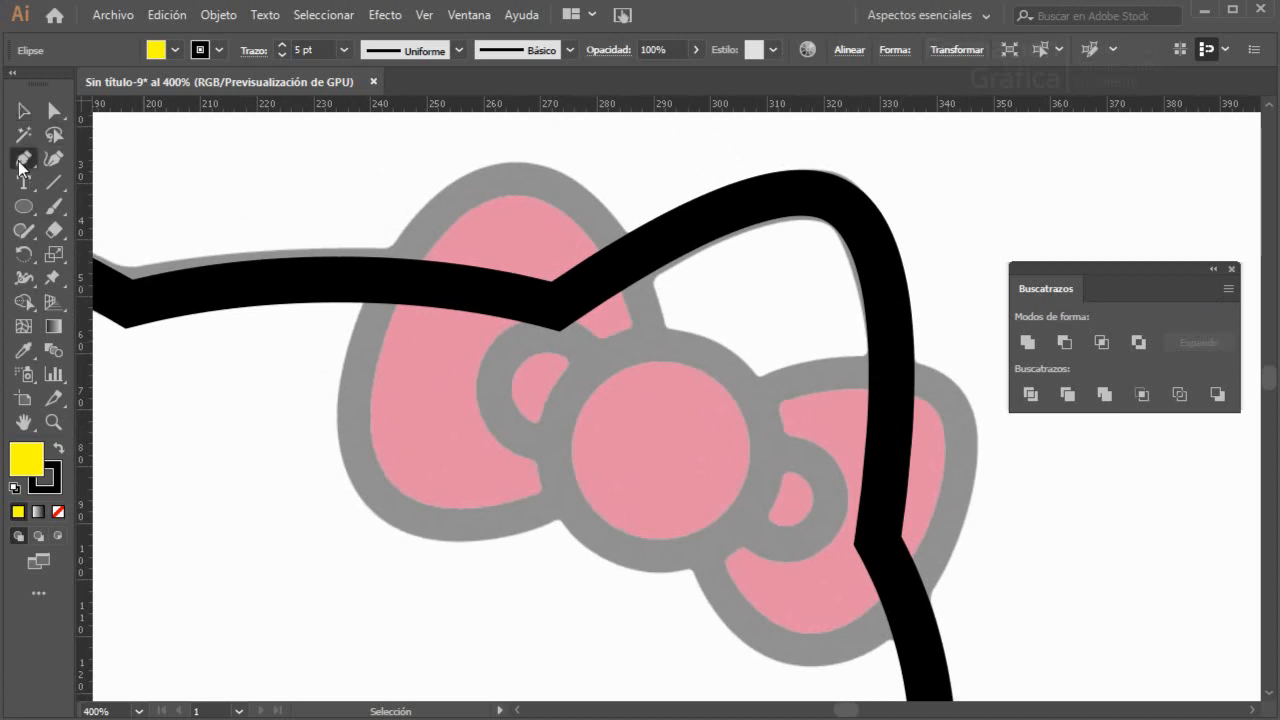
left_click(522, 181)
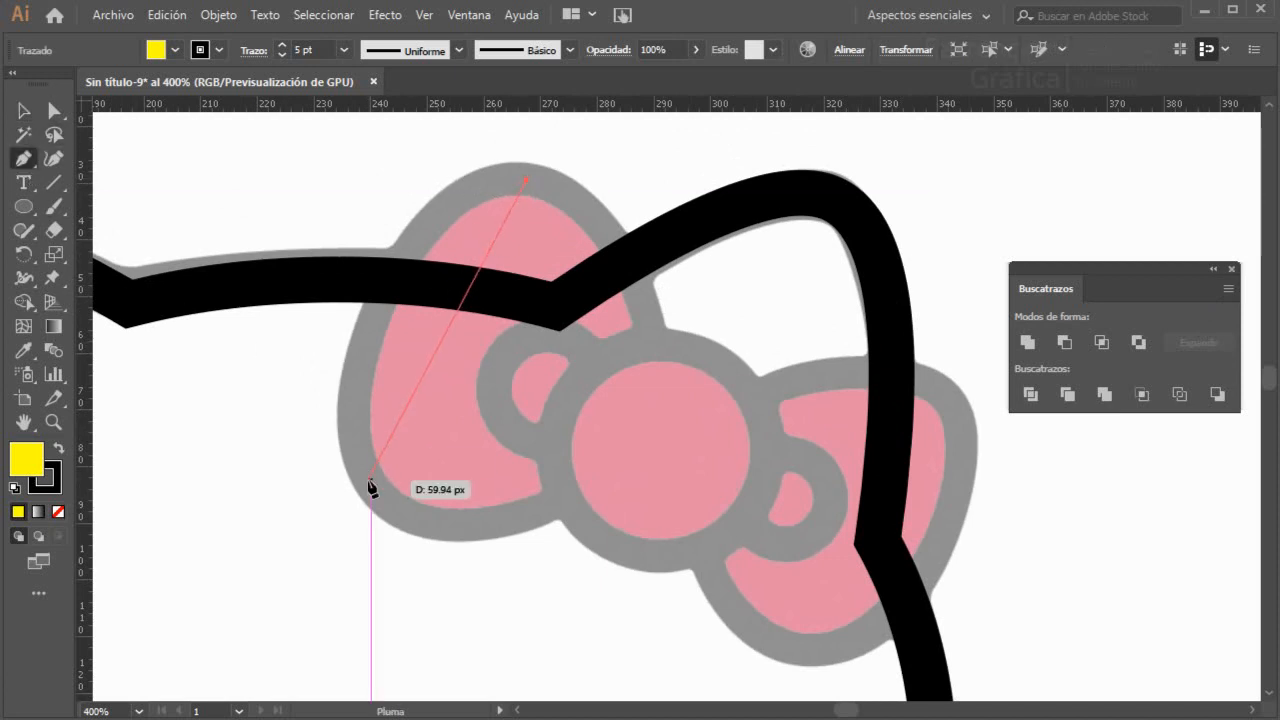
left_click(370, 479)
left_click(660, 441)
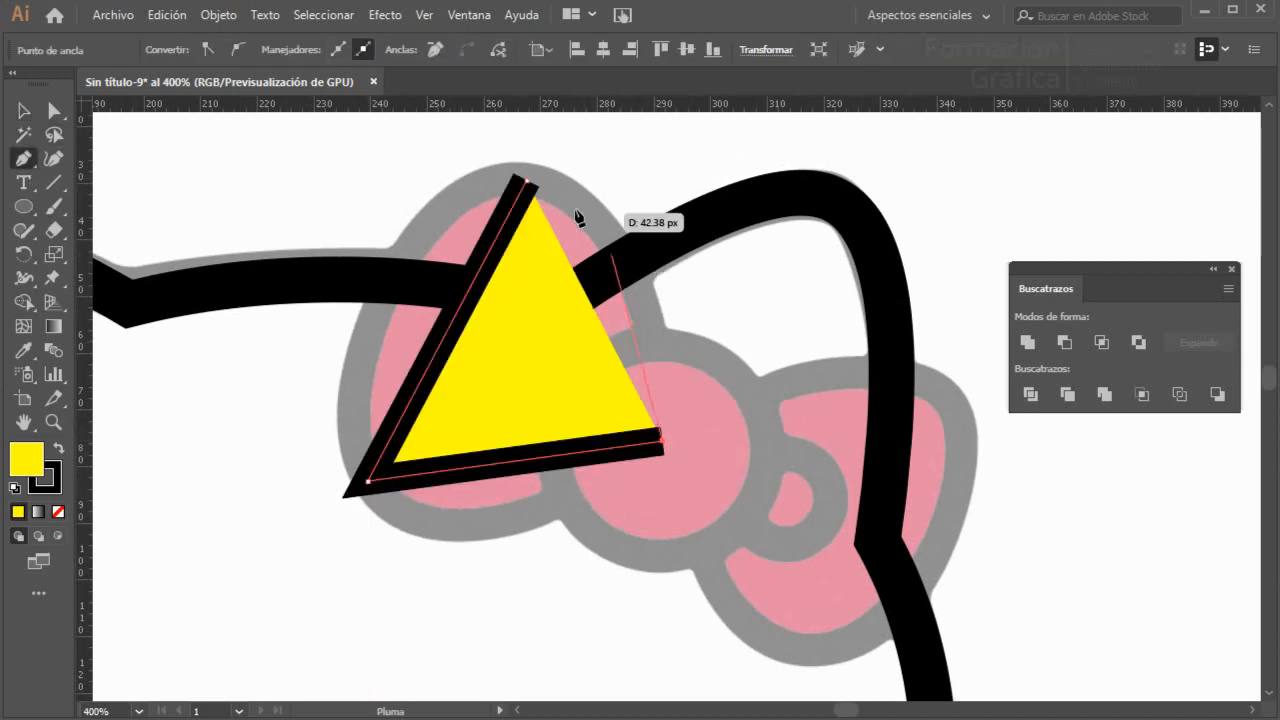
left_click(527, 181)
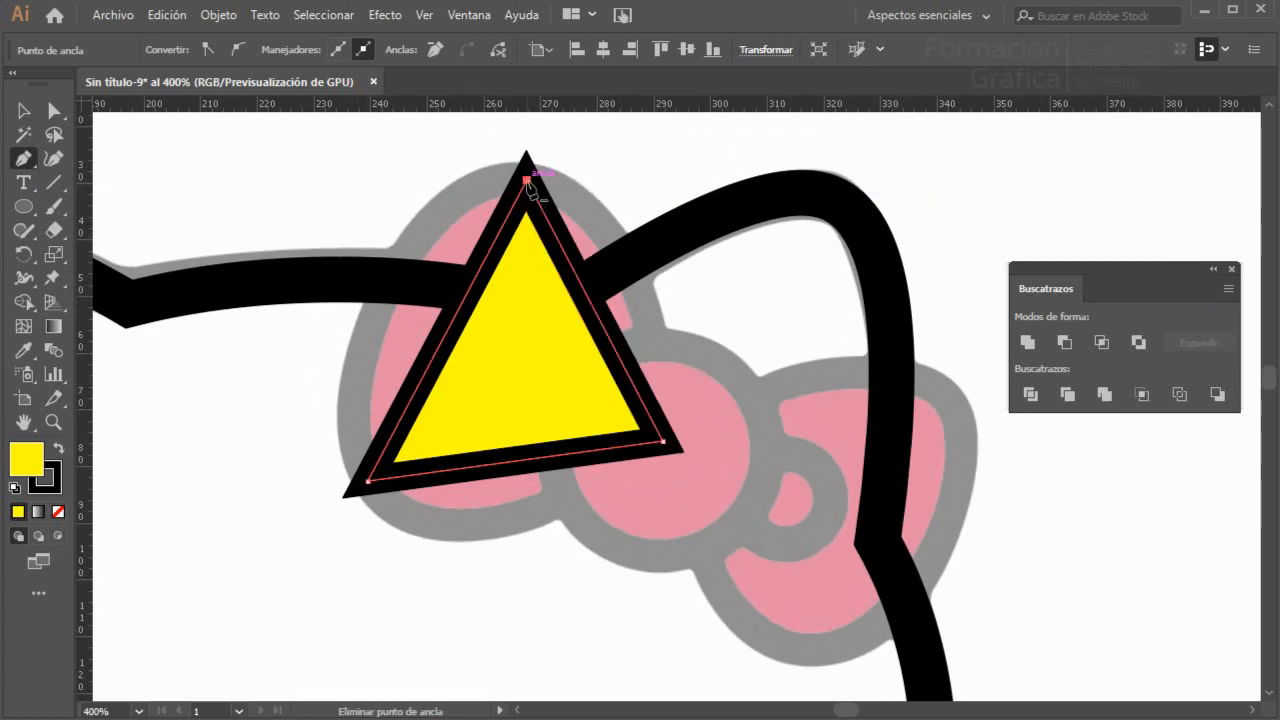
left_click(58, 513)
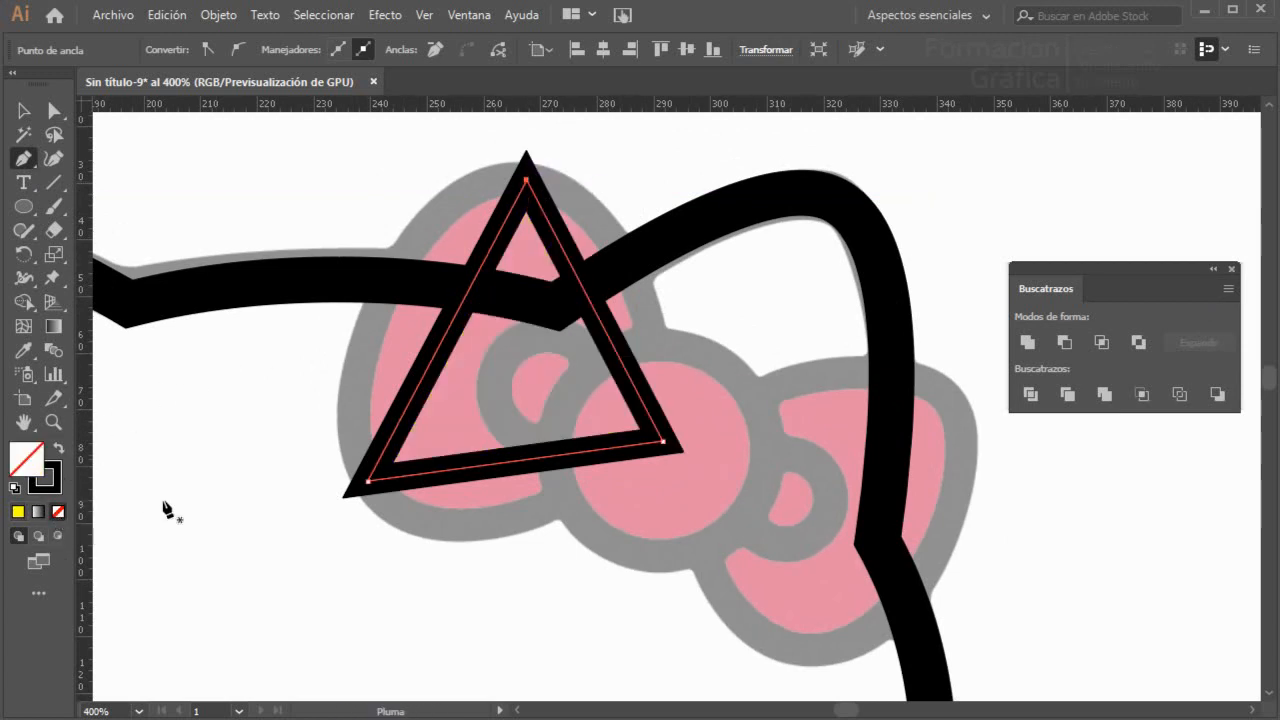
- Draw a closed, unfilled triangular path over the bow's right loop, with one corner inside the centre knot
left_click(957, 401)
left_click(702, 452)
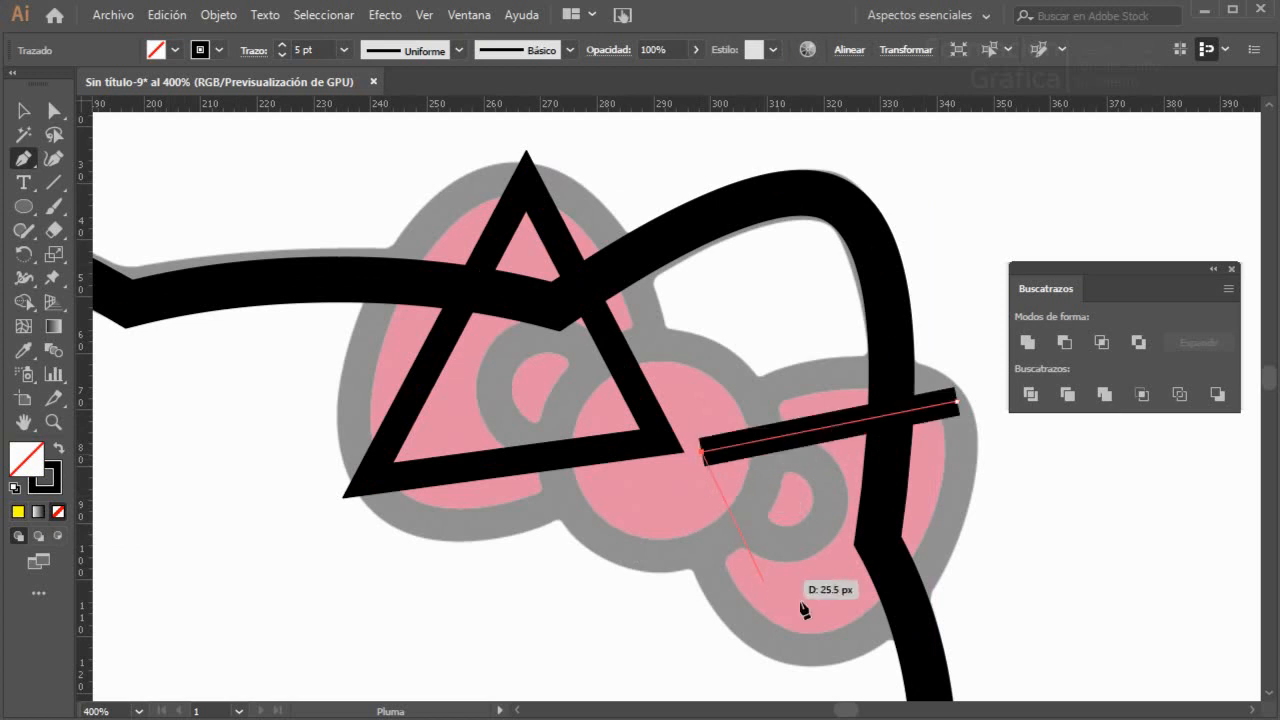
left_click(832, 643)
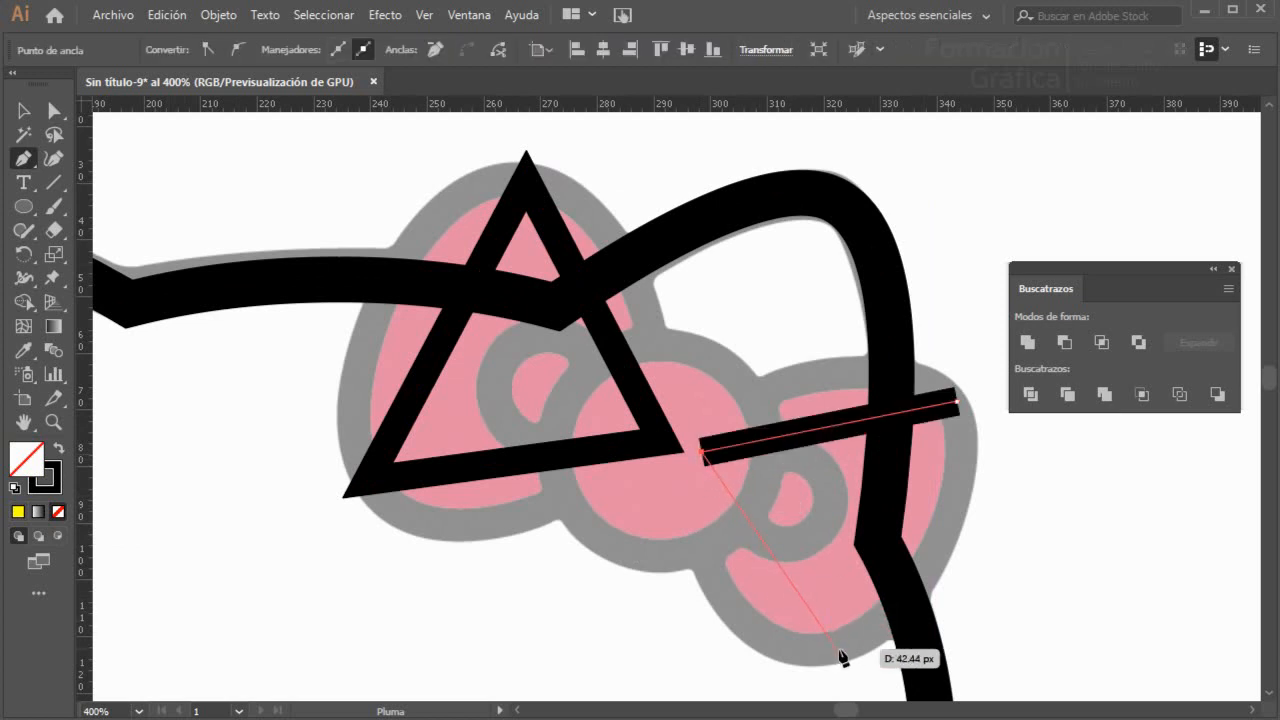
left_click(957, 402)
- Round all three corners of the right loop's triangle into smooth curves with the Anchor Point tool, following the template
left_click(23, 162)
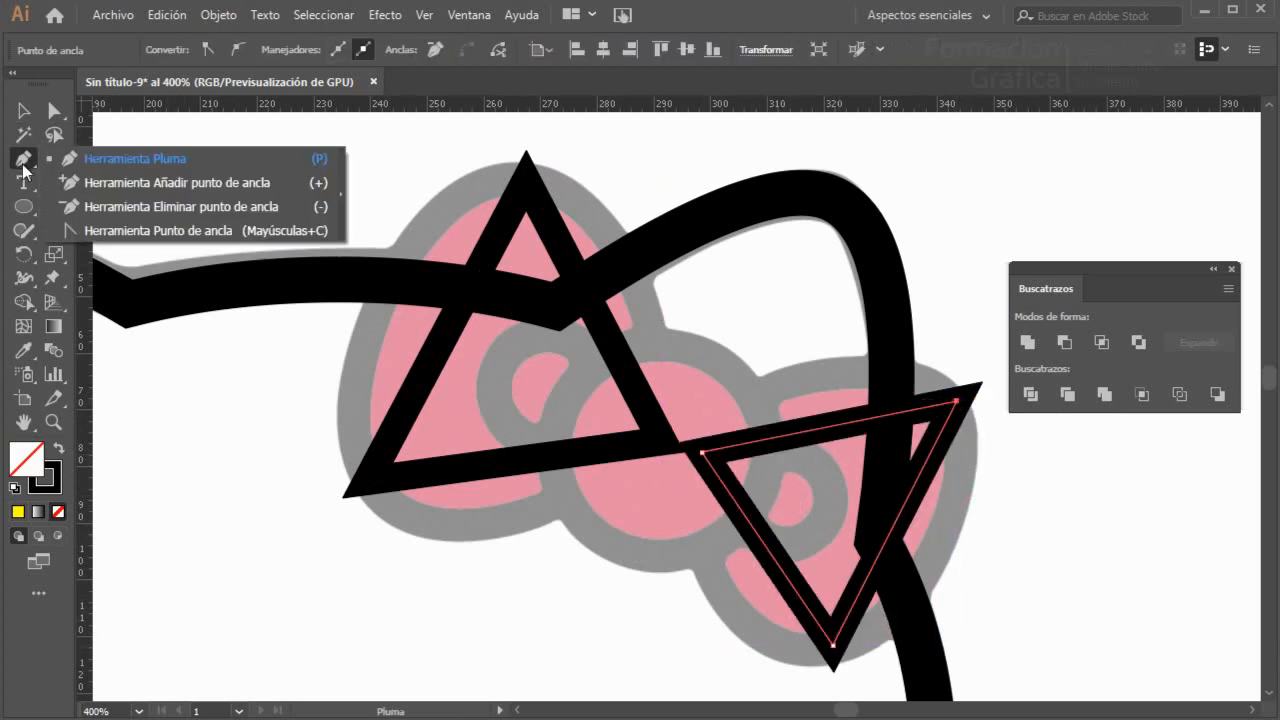
left_click(94, 226)
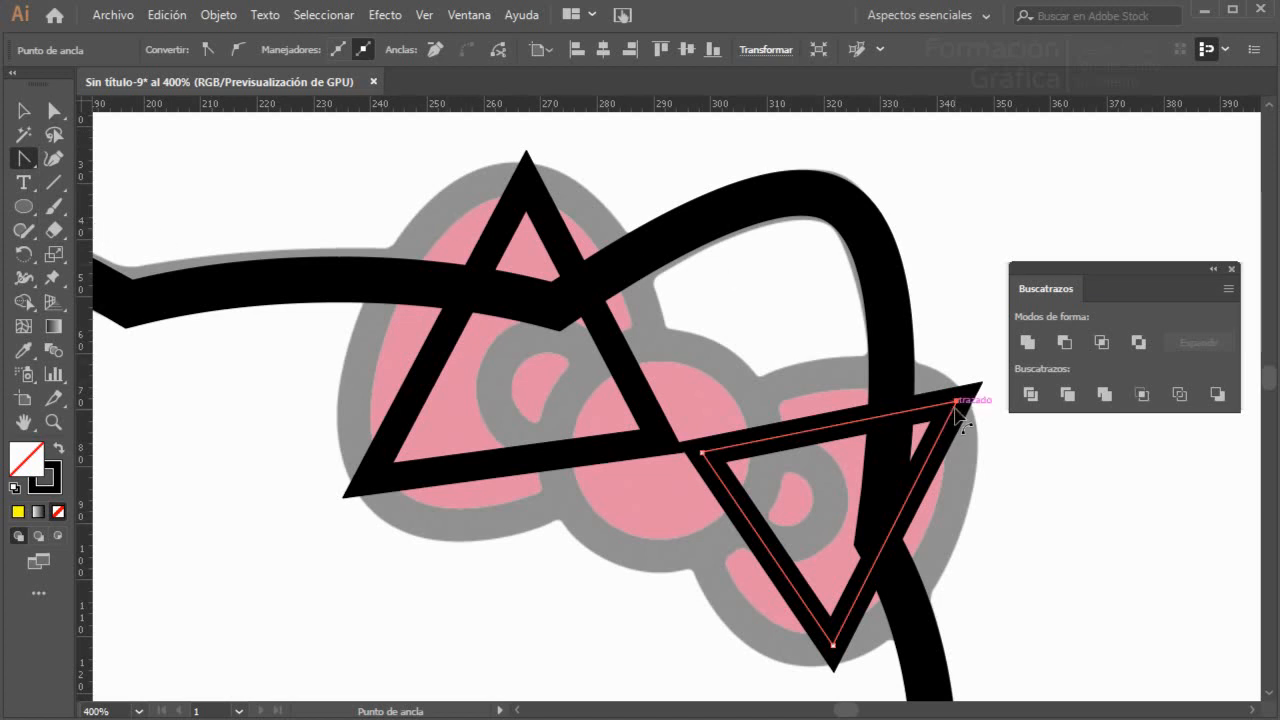
left_click_drag(957, 403, 889, 322)
mouse_move(835, 648)
left_mouse_down()
mouse_move(815, 660)
mouse_move(745, 648)
mouse_move(956, 627)
mouse_move(934, 611)
left_mouse_up()
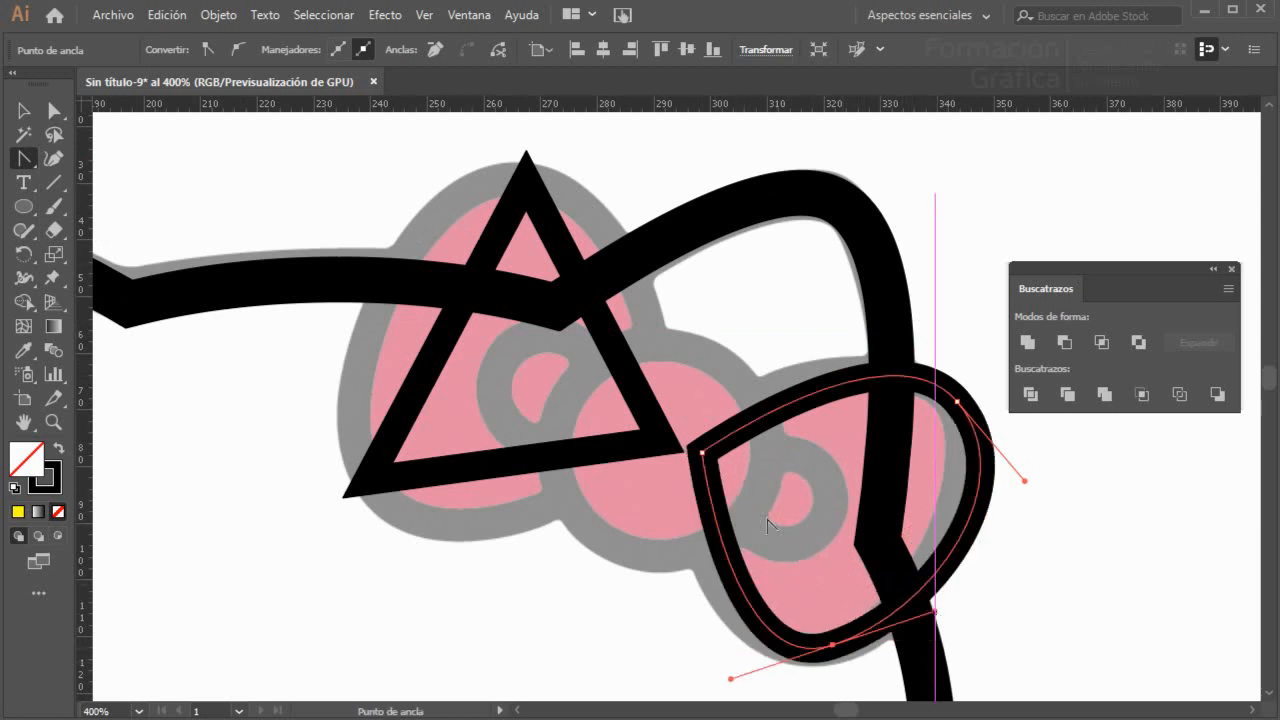
left_click_drag(703, 455, 667, 503)
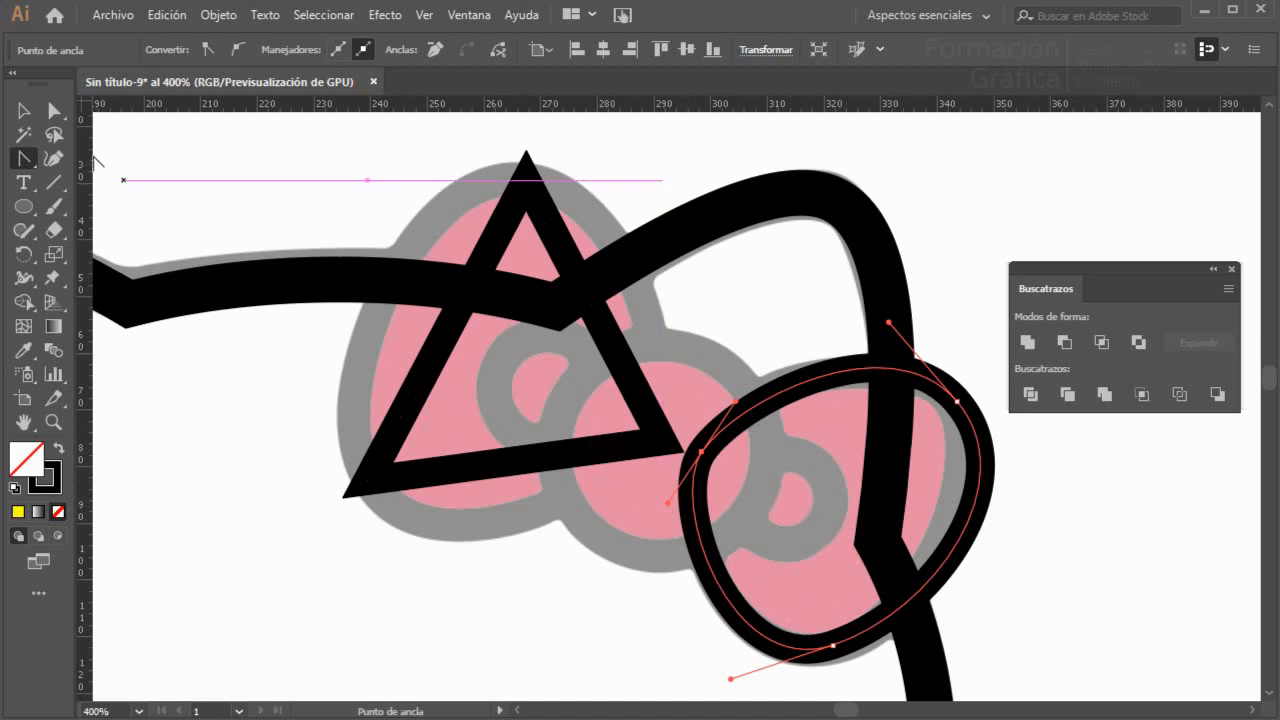
- Shift the right loop's knot-side anchor slightly left and adjust its outer upper anchor and handle to fit the template's contour
left_click(54, 110)
left_click(700, 456)
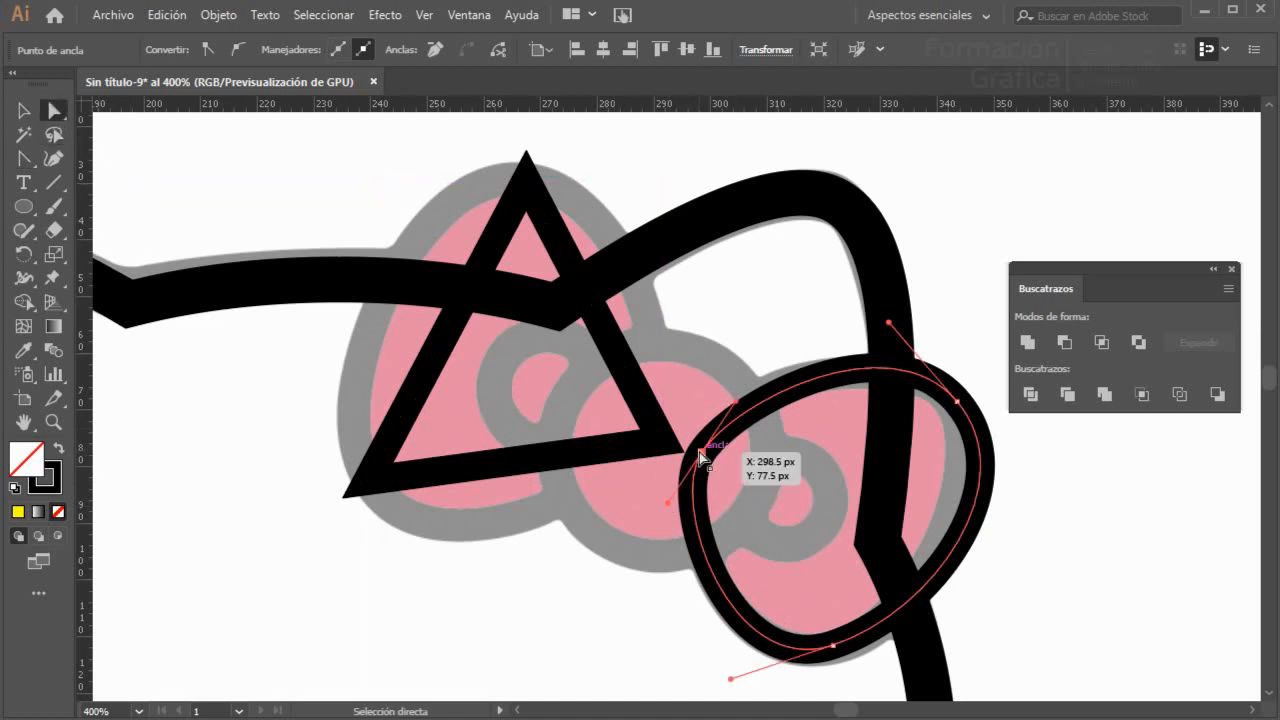
key("Left")
key("Left")
key("Right")
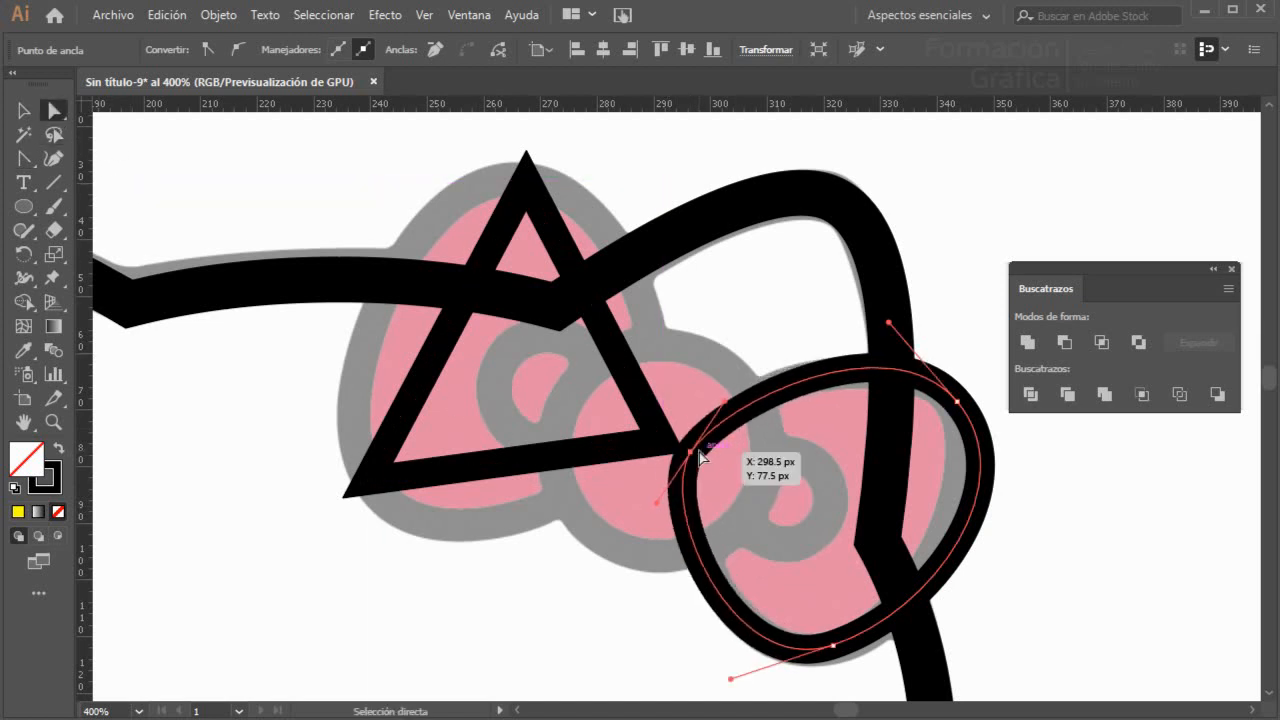
left_click_drag(956, 401, 950, 407)
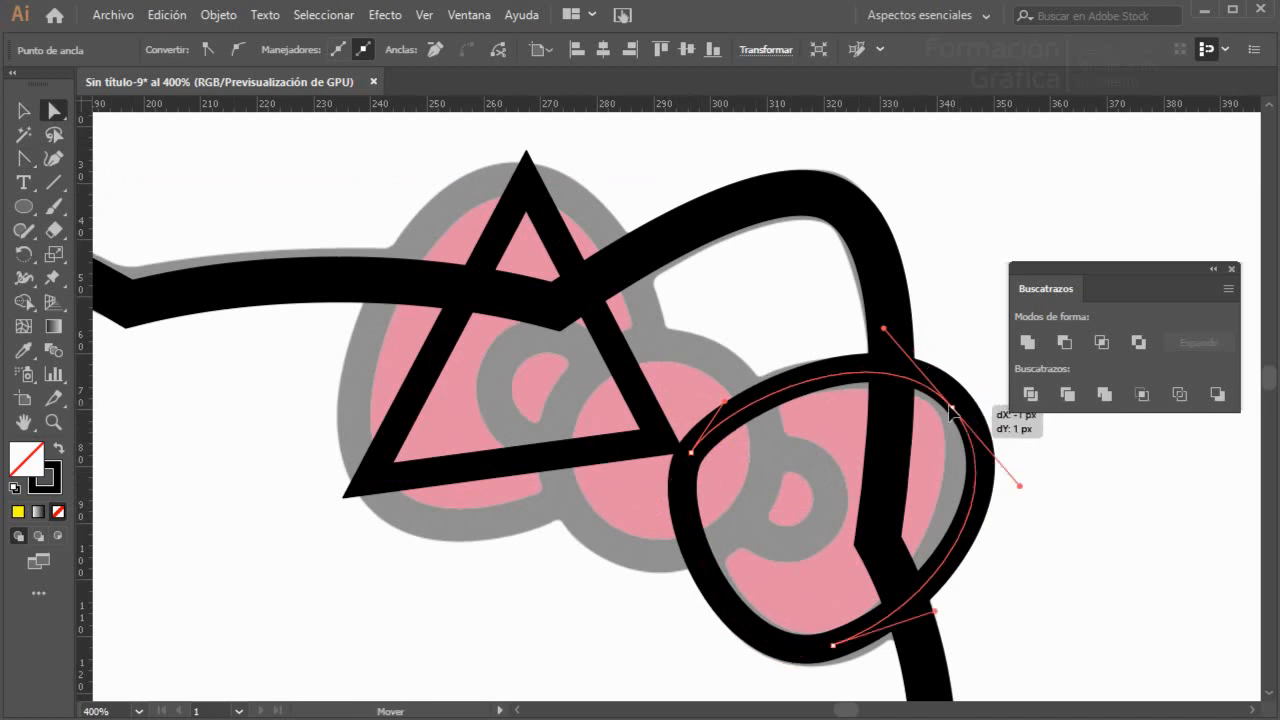
left_click_drag(1019, 486, 974, 481)
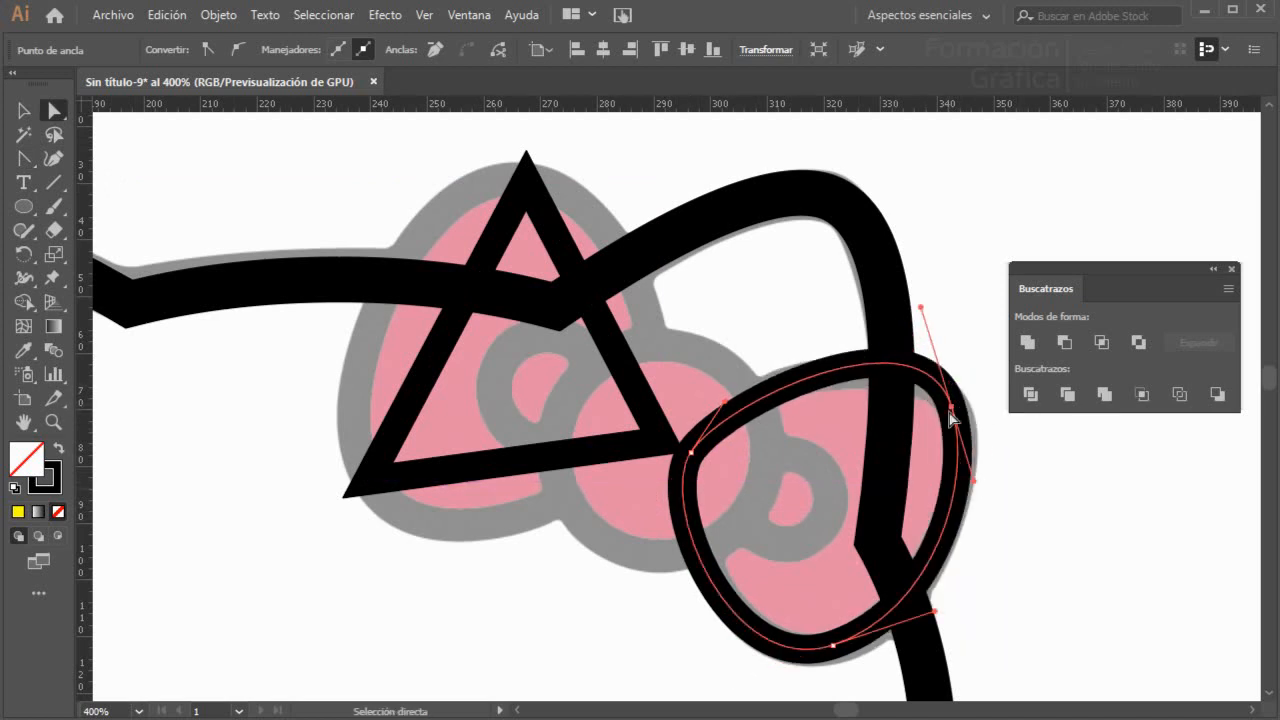
- Refine the right bow loop by nudging its three anchors and adjusting their direction handles to match the template contour
left_click_drag(951, 407, 956, 417)
left_click_drag(690, 451, 680, 441)
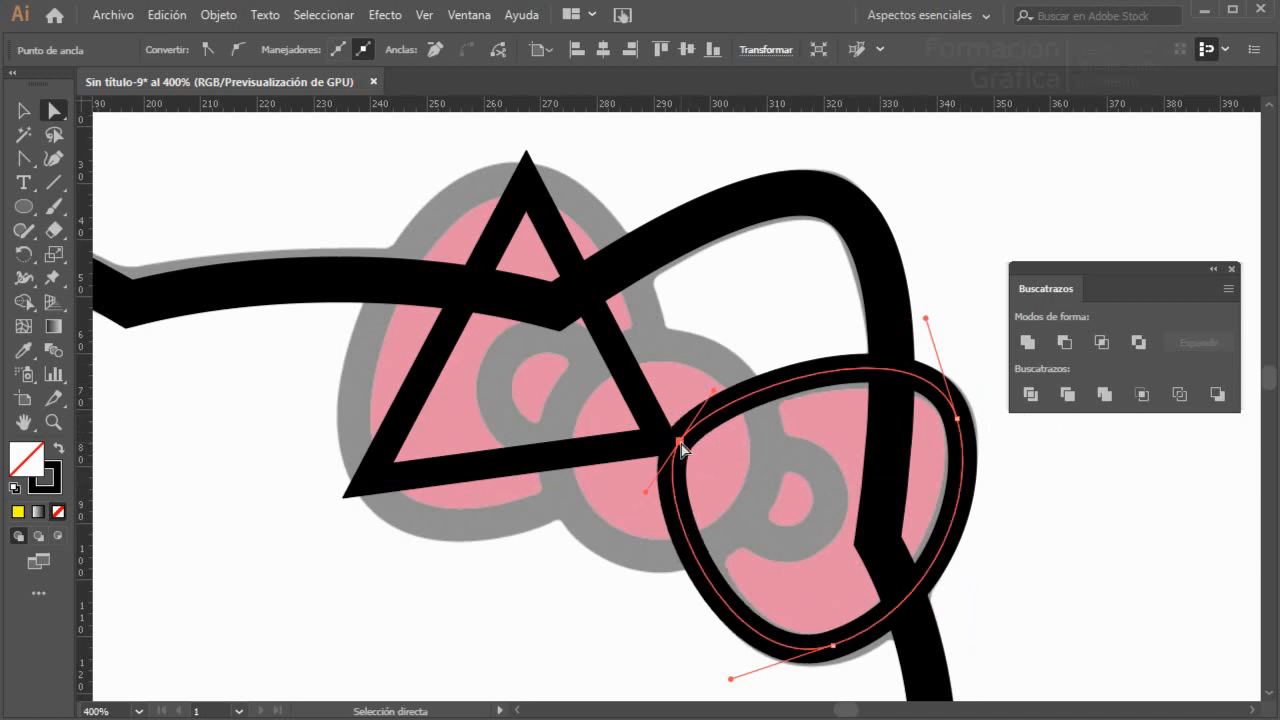
left_click_drag(836, 647, 838, 651)
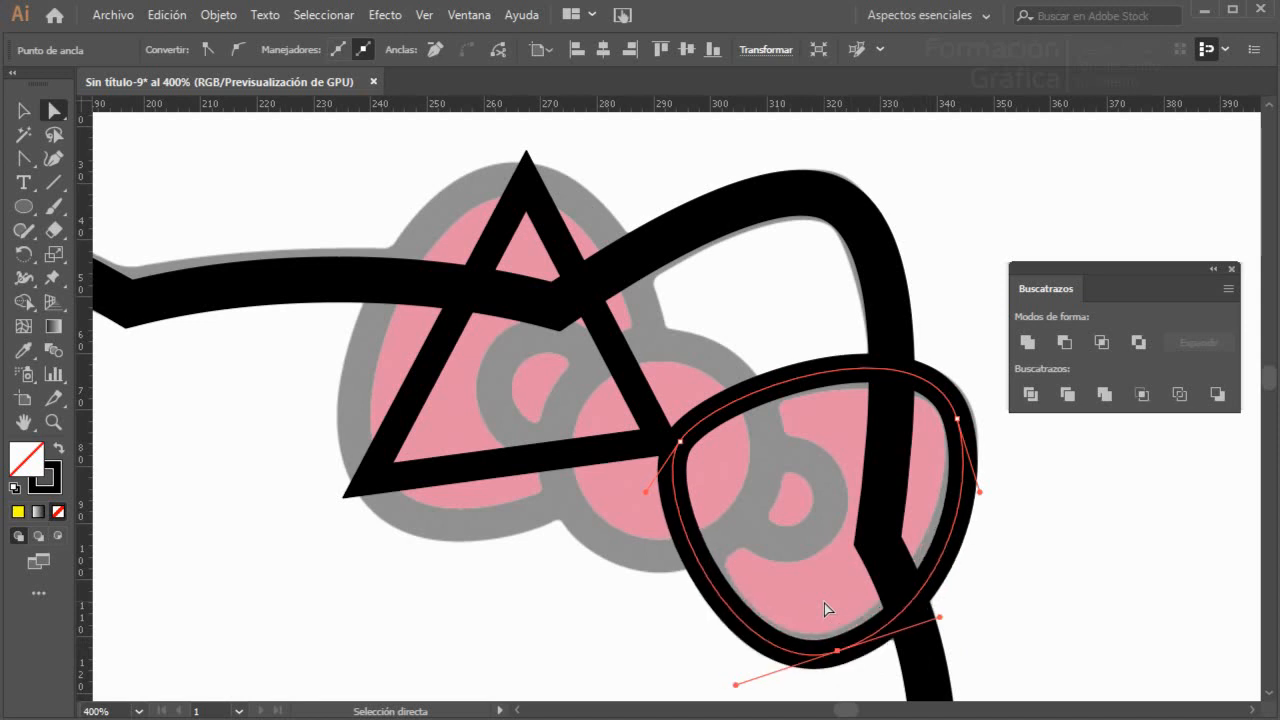
left_click_drag(838, 648, 835, 646)
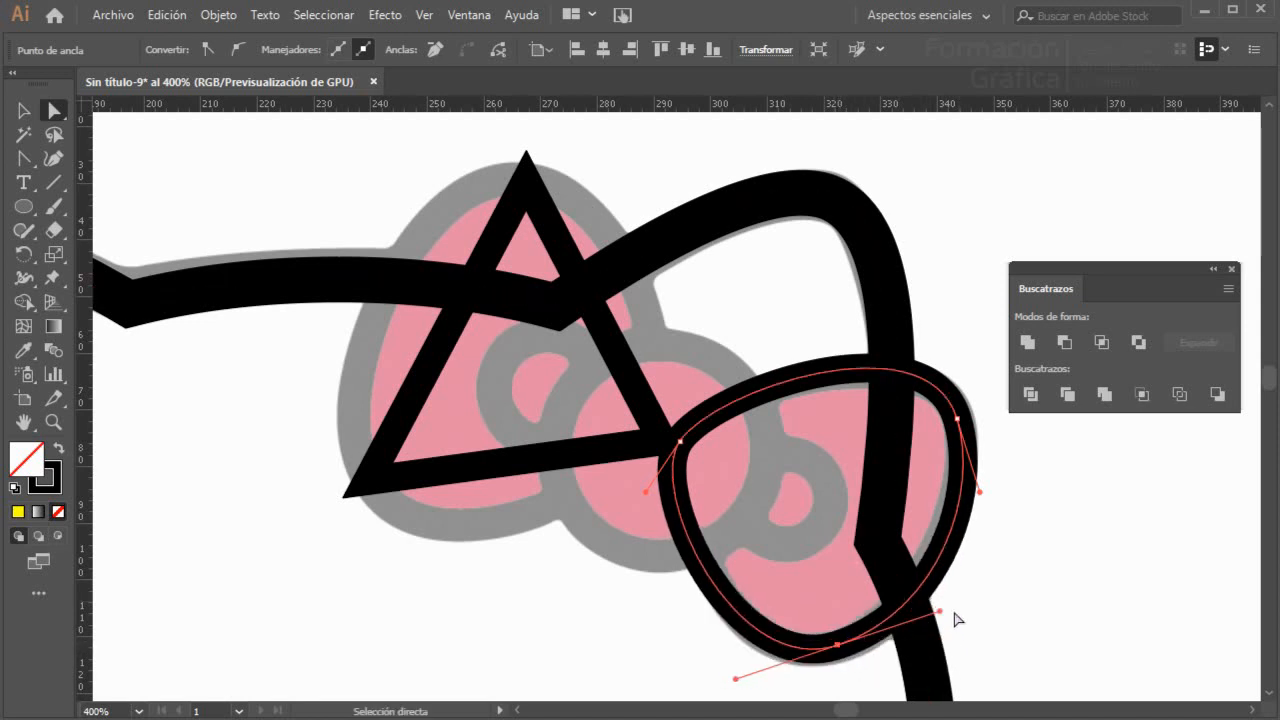
left_click_drag(940, 610, 939, 604)
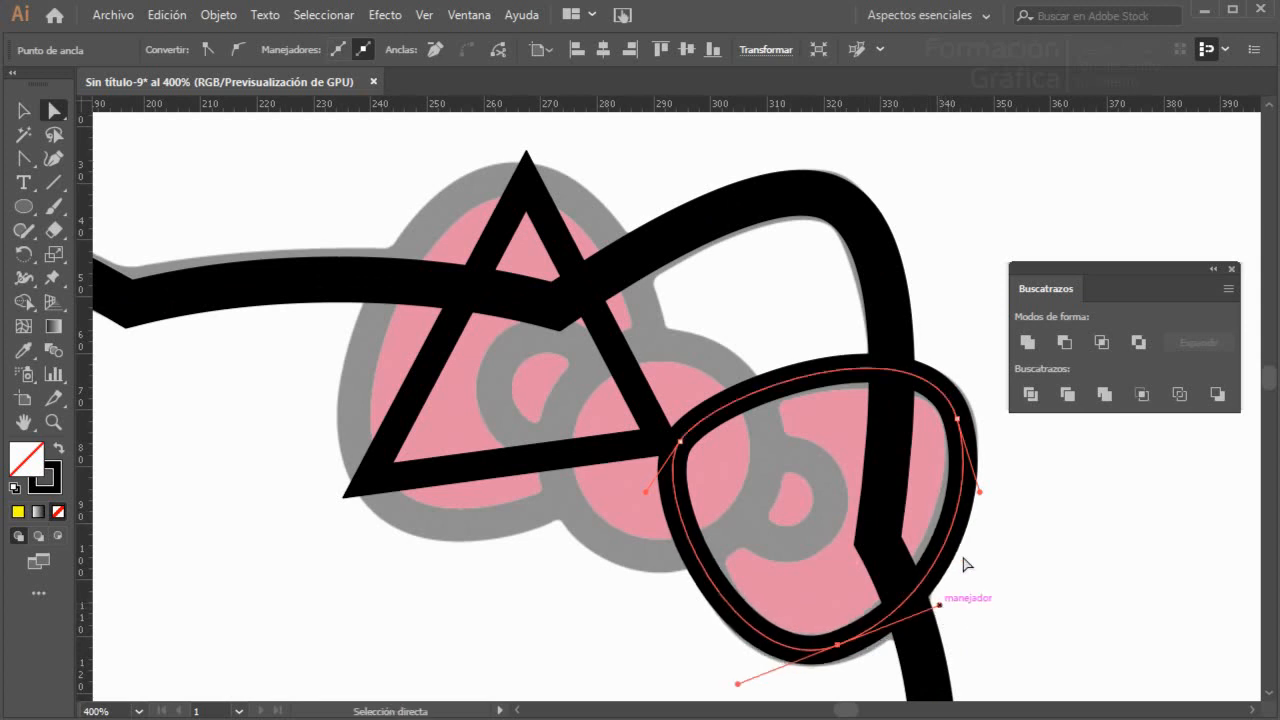
left_click_drag(980, 492, 971, 495)
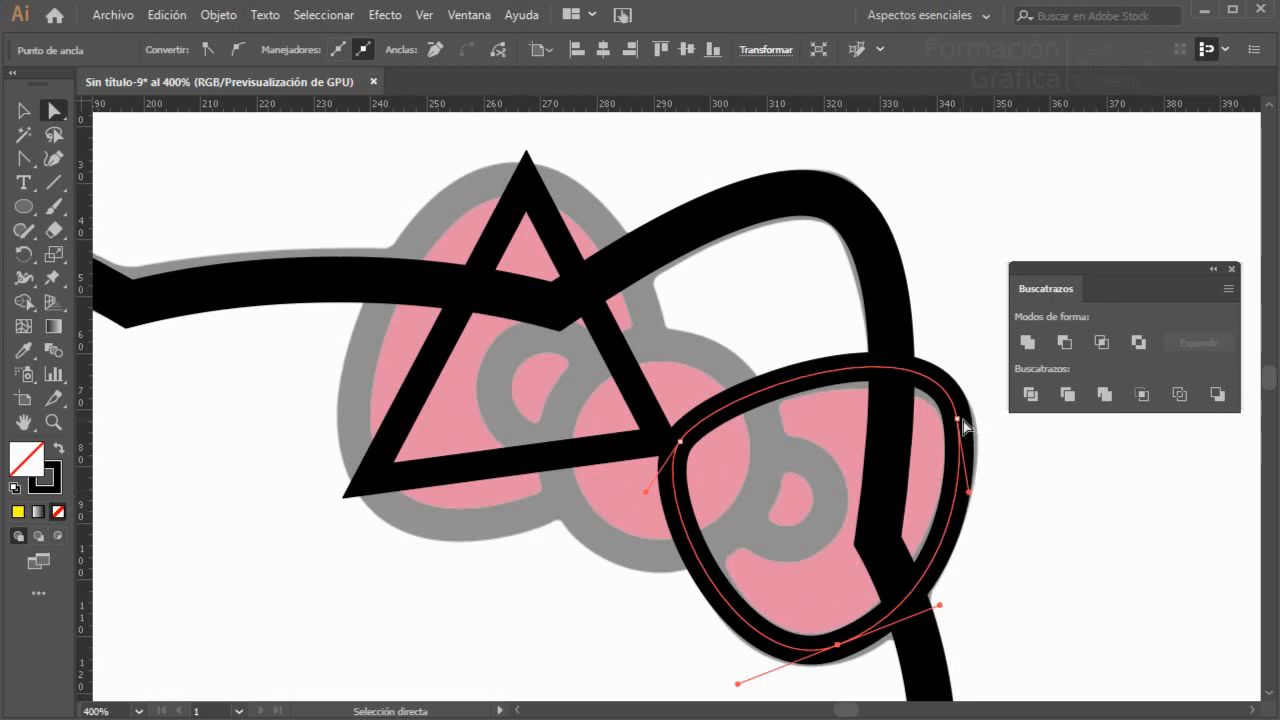
left_click_drag(958, 420, 941, 335)
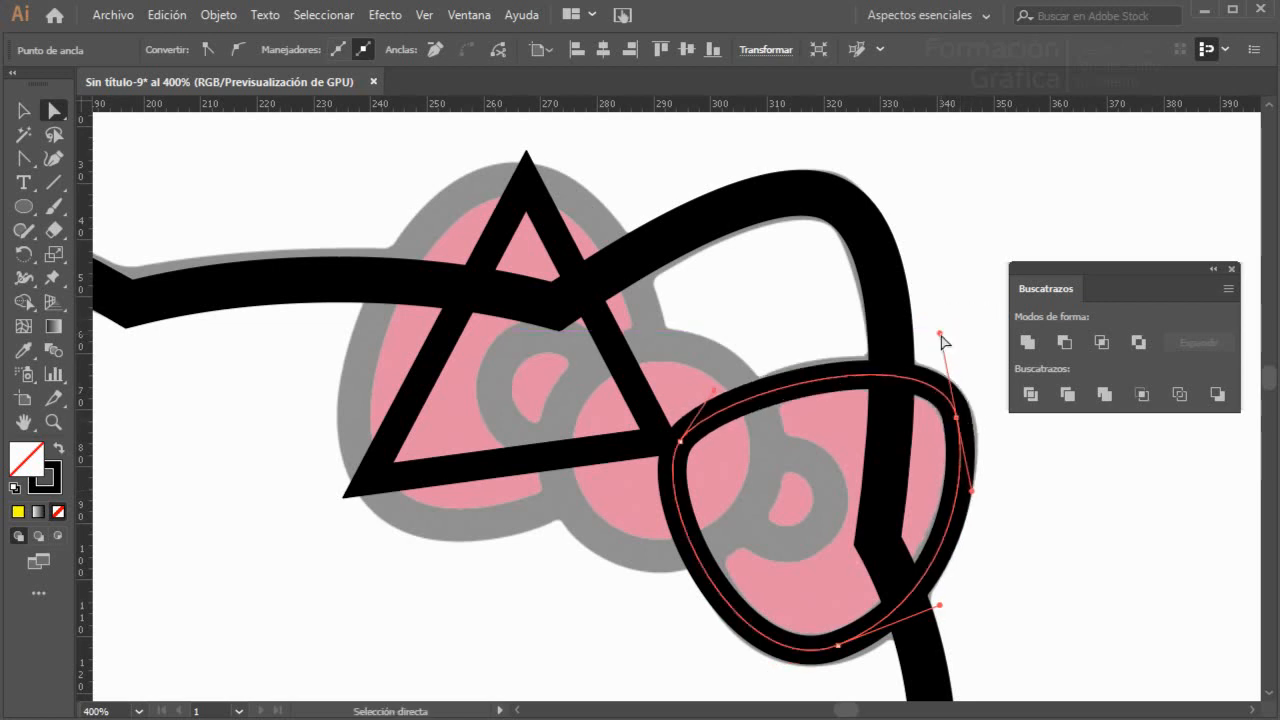
- Round all three corners of the left bow loop's triangle into smooth curves with the Anchor Point tool
left_click(23, 158)
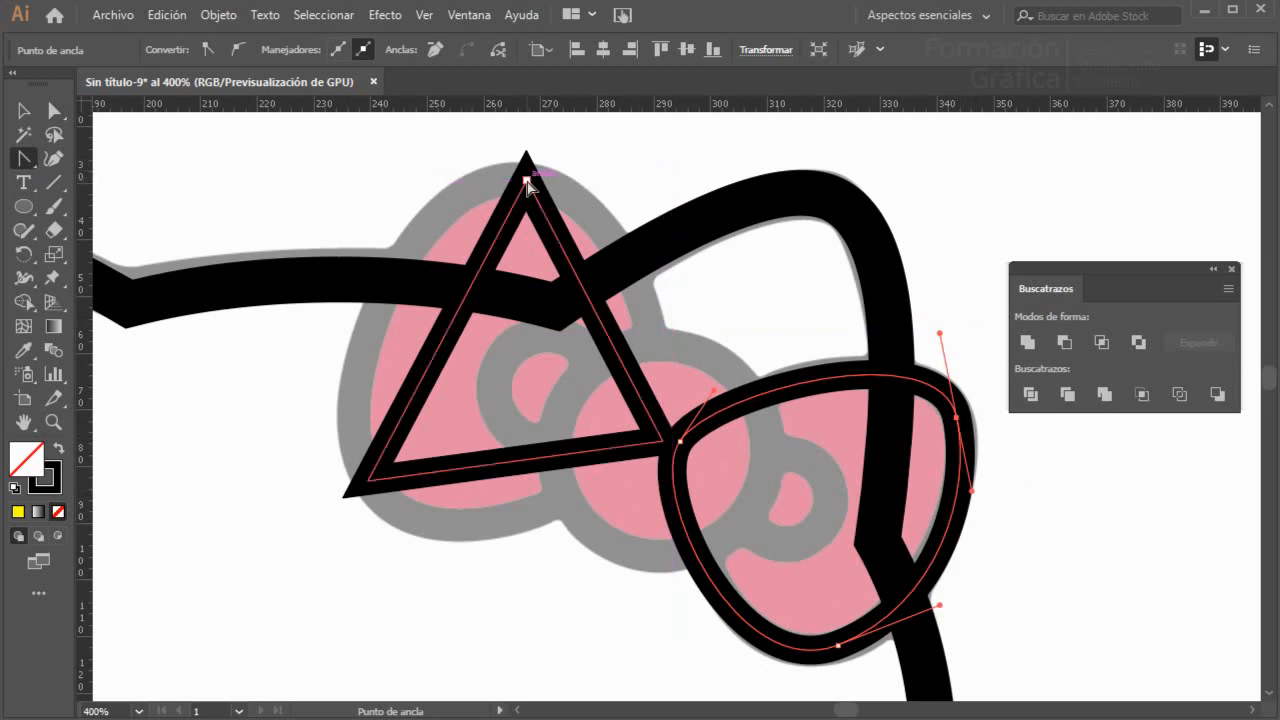
left_click_drag(527, 180, 407, 169)
mouse_move(368, 482)
left_mouse_down()
mouse_move(423, 571)
mouse_move(418, 559)
left_mouse_up()
left_click_drag(662, 440, 690, 397)
- Lengthen the left loop's lower-left handle, move its knot-side anchor slightly left and shorten the top anchor's right handle to fit the template
key("a")
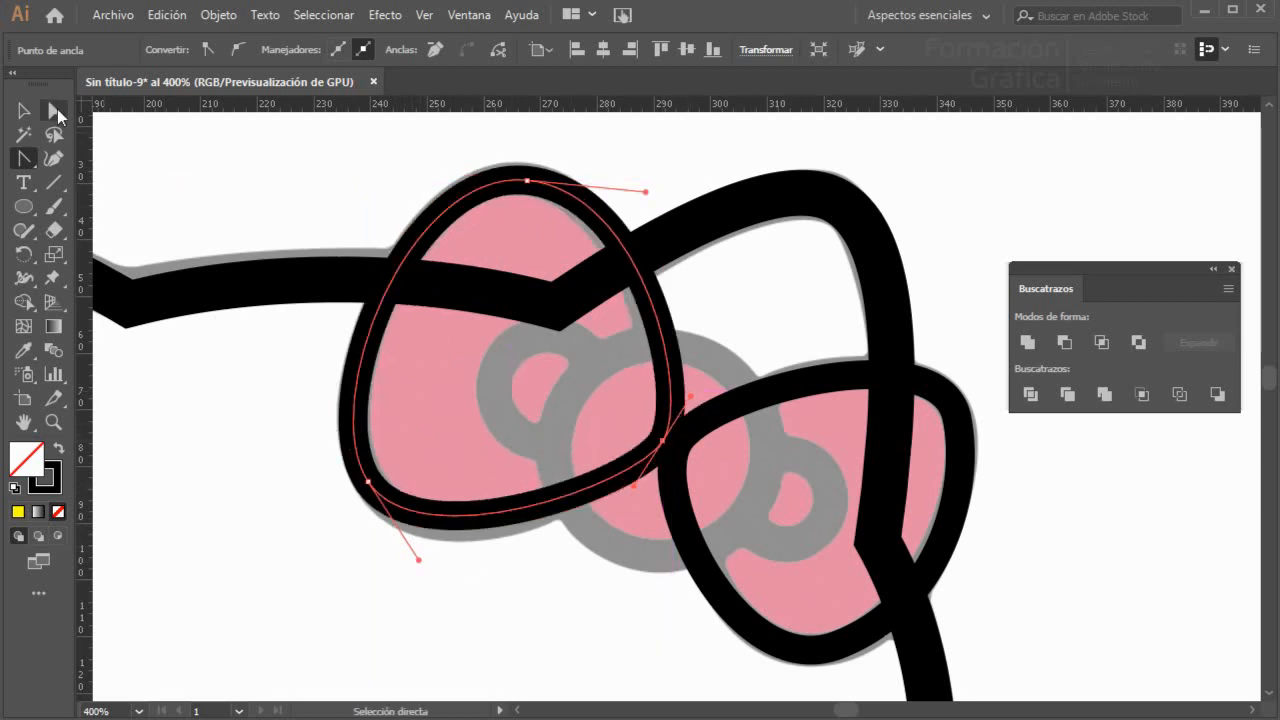
left_click(368, 482)
left_click_drag(418, 560, 430, 577)
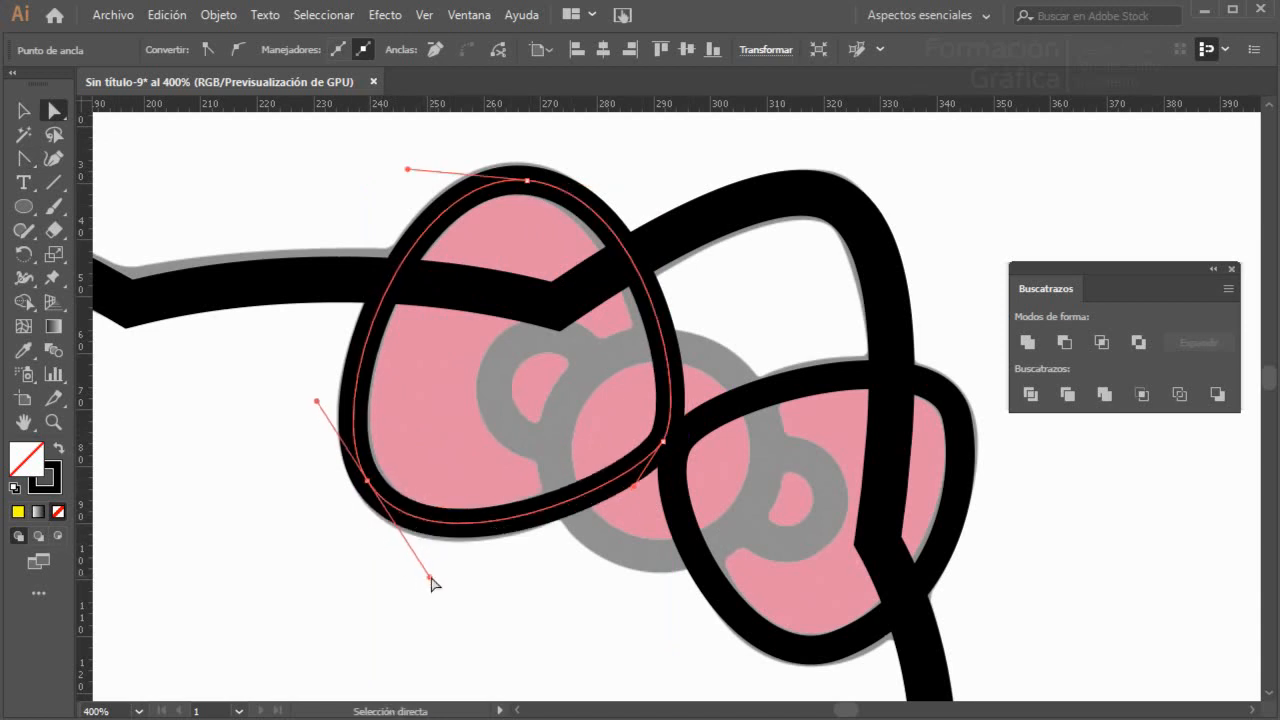
left_click_drag(664, 441, 649, 441)
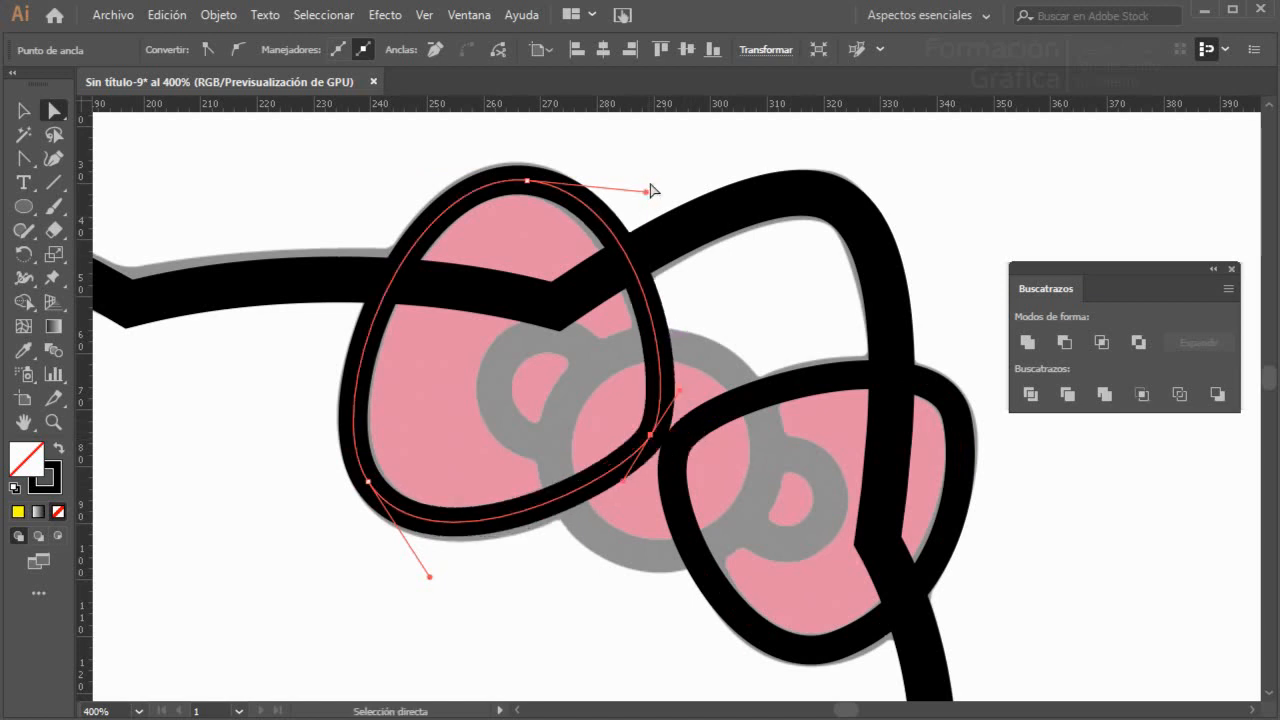
left_click_drag(651, 192, 637, 205)
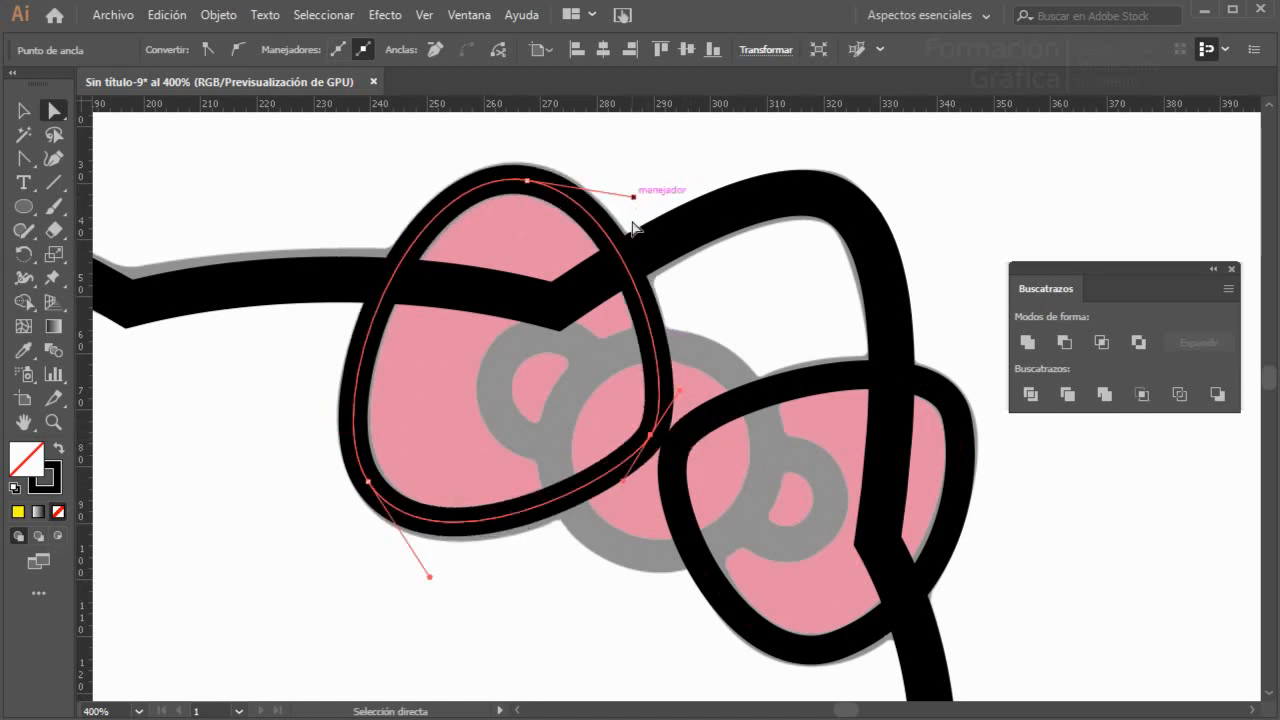
- Select both bow loops together and set their stroke weight to 6 pt
left_click(26, 110)
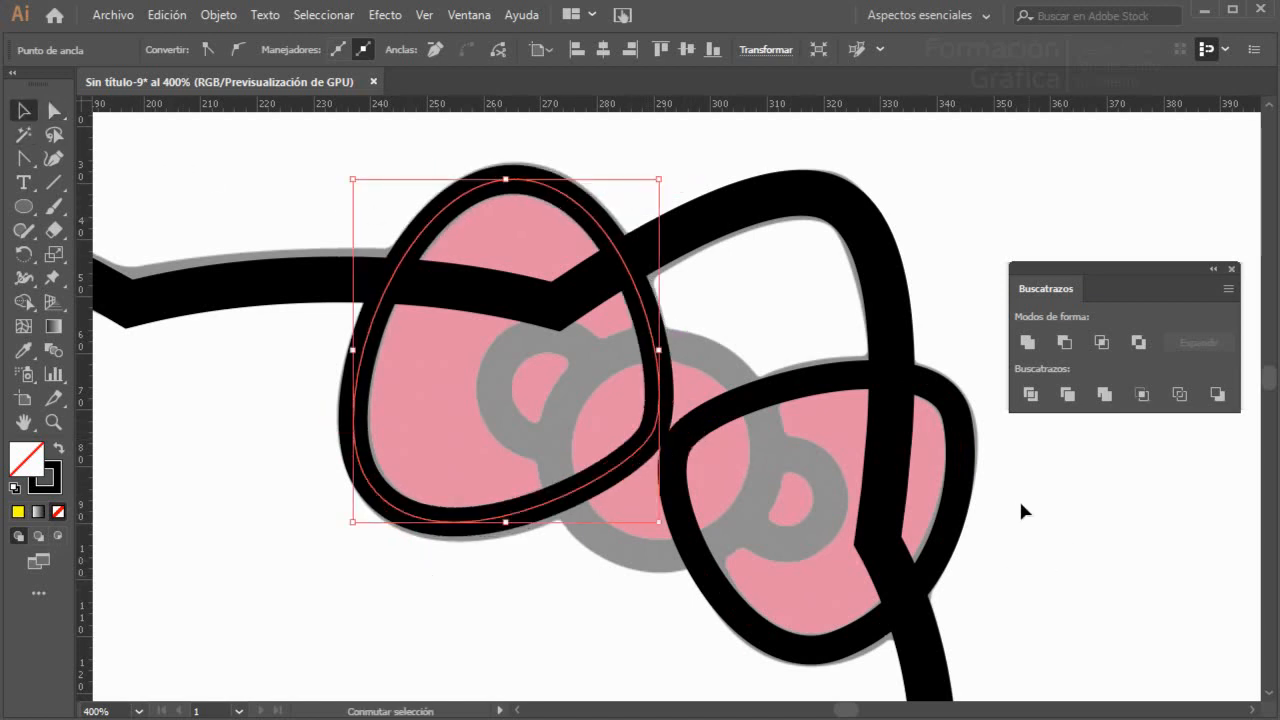
left_click(964, 440, "shift")
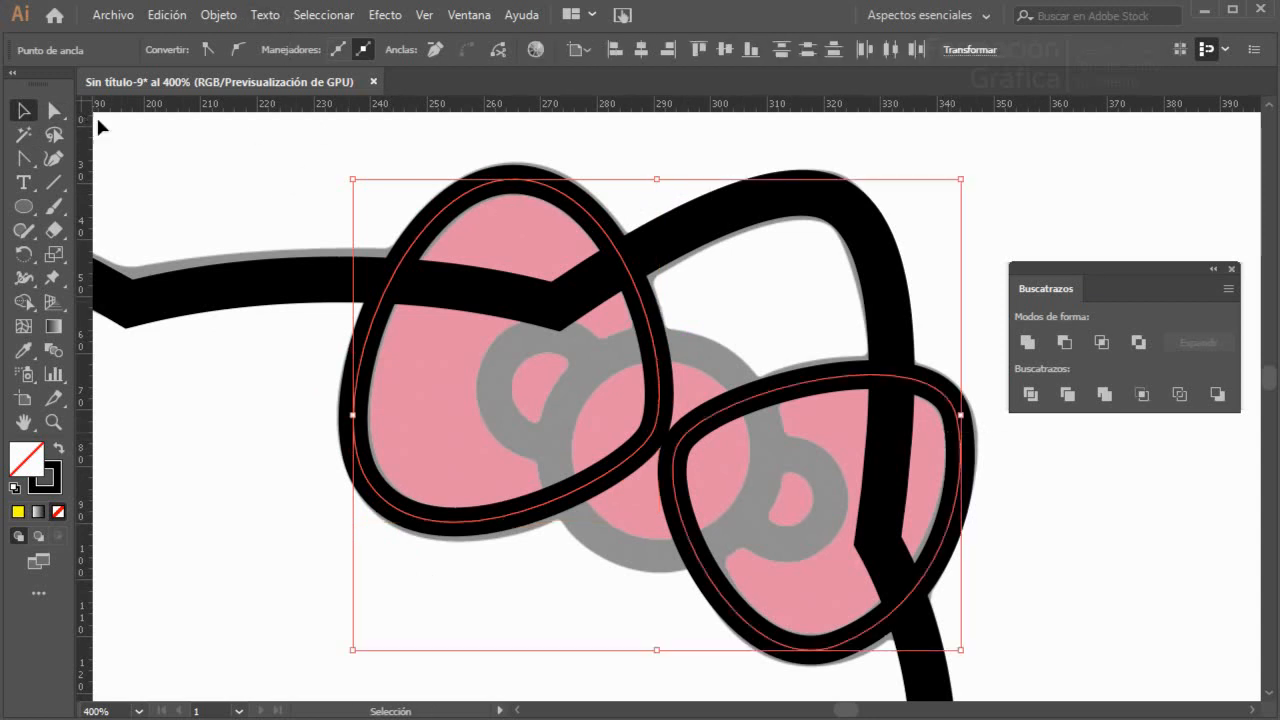
left_click_drag(390, 150, 475, 205)
left_click_drag(1051, 508, 942, 455)
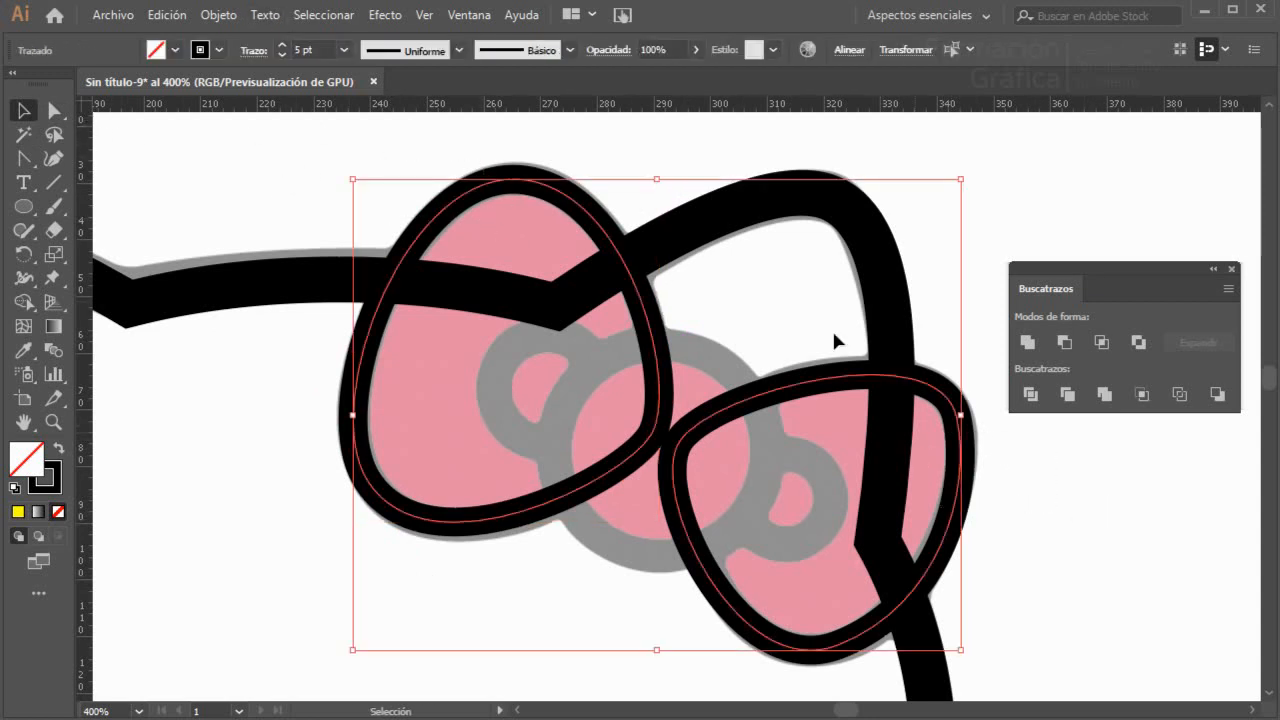
left_click(282, 44)
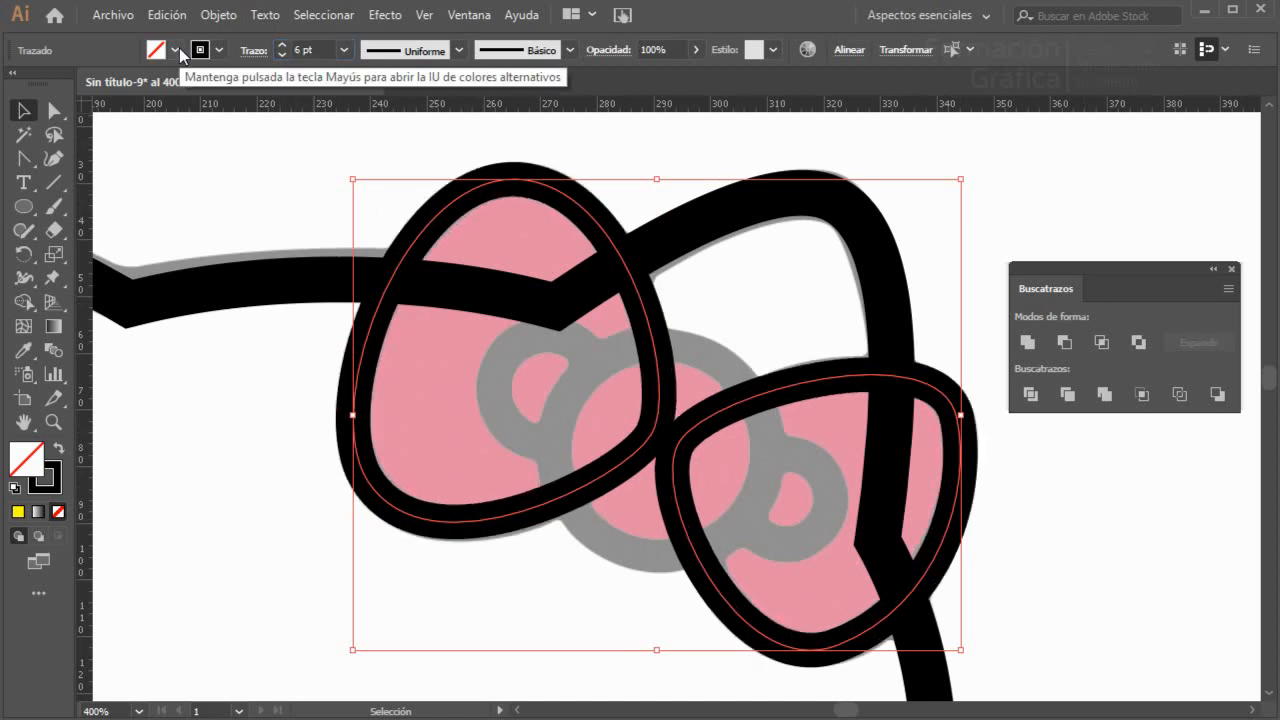
- Draw two small unfilled circles with the Ellipse tool over the bow's inner folds, one on each side of the centre knot
left_click(25, 210)
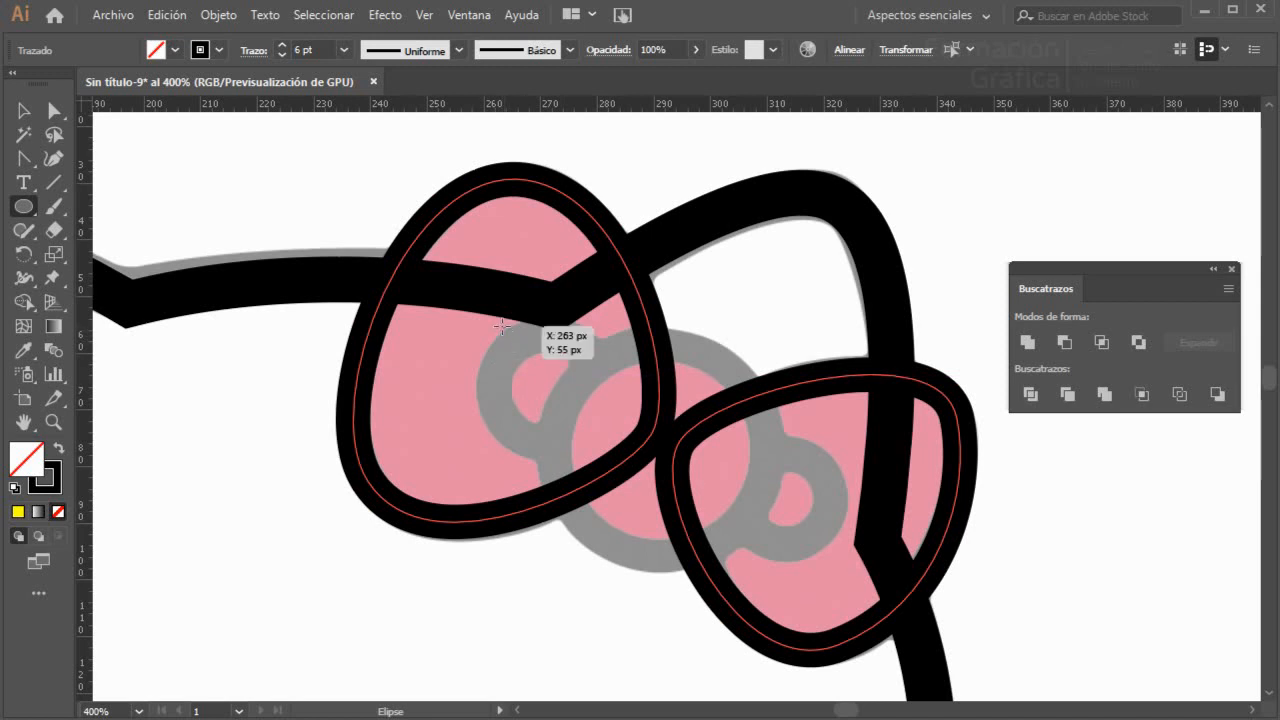
left_click_drag(503, 327, 622, 455)
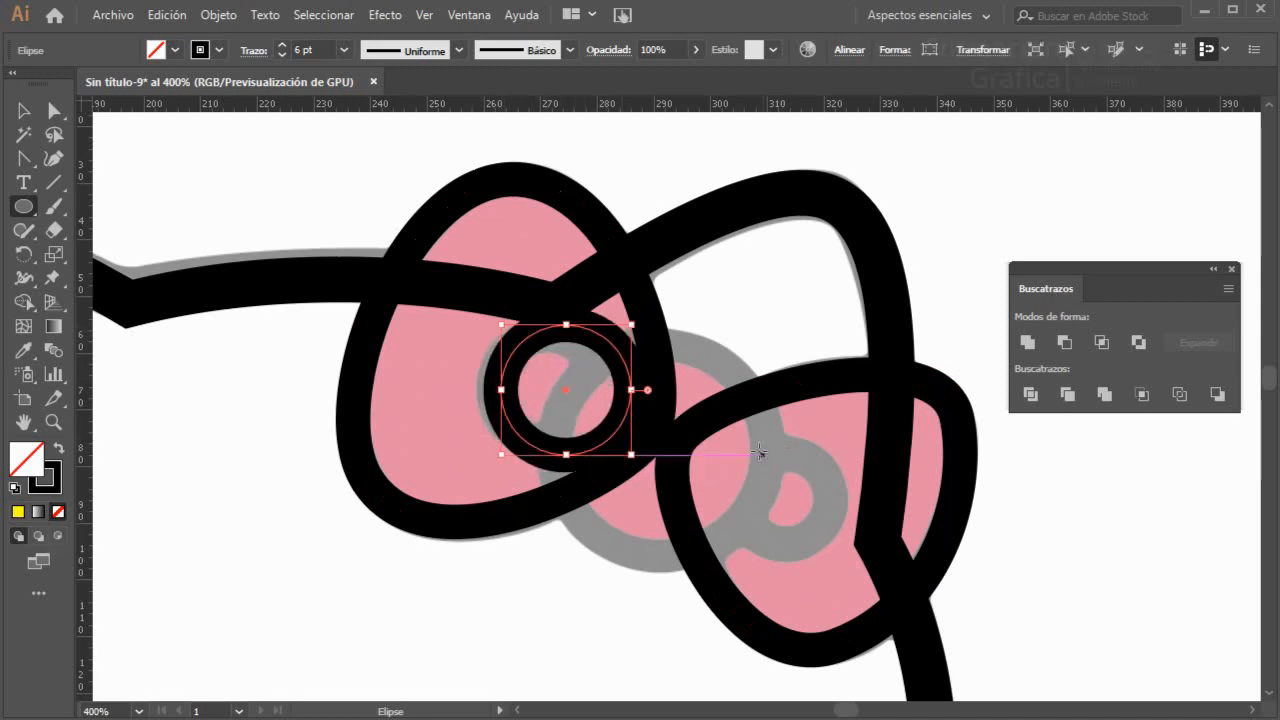
mouse_move(742, 455)
left_mouse_down()
mouse_move(829, 521)
mouse_move(835, 545)
left_mouse_up()
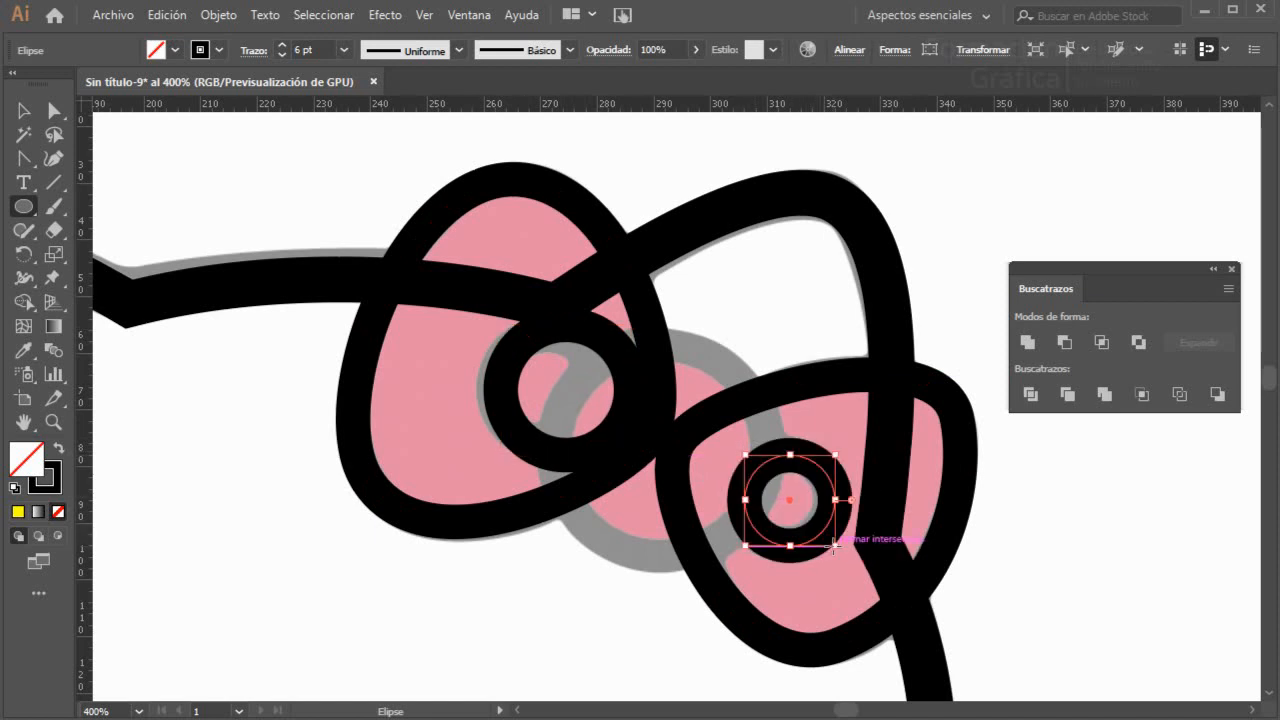
- Draw a larger circle over the bow's centre knot and scale it down slightly to fit the template
mouse_move(557, 324)
left_mouse_down()
mouse_move(700, 490)
mouse_move(790, 556)
left_mouse_up()
key("Left")
key("Left")
key("Down")
key("Down")
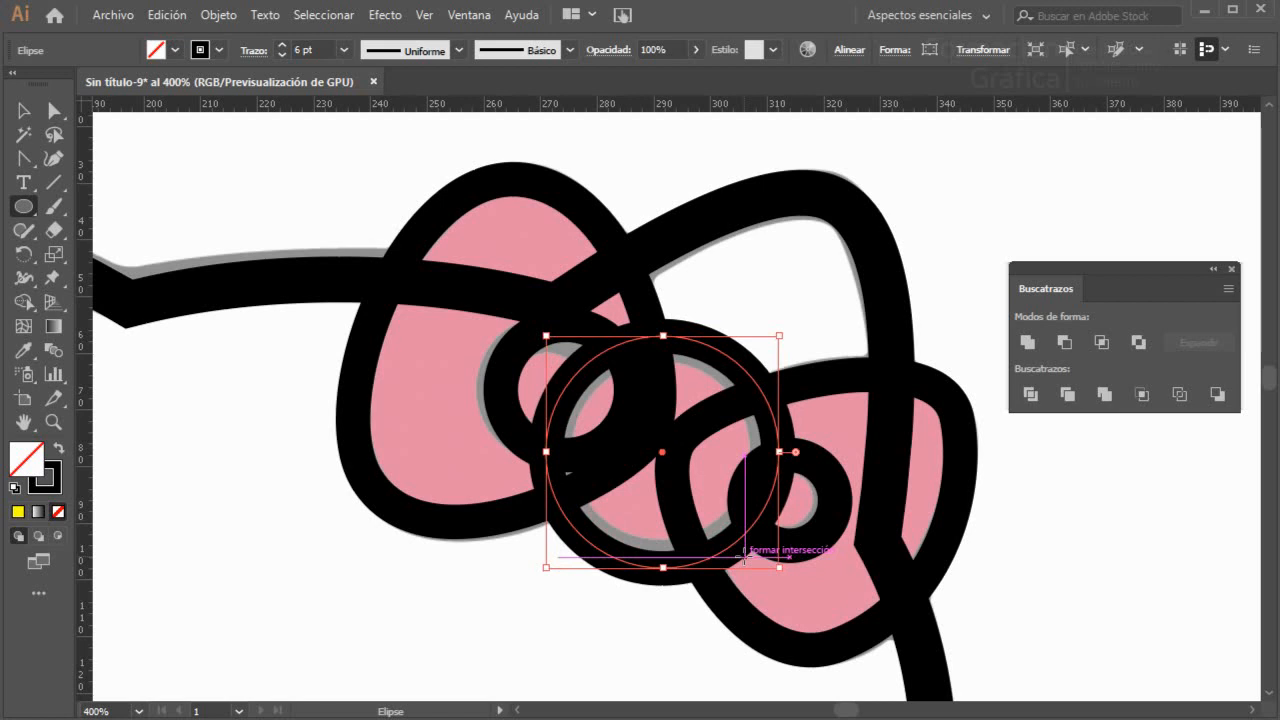
key("v")
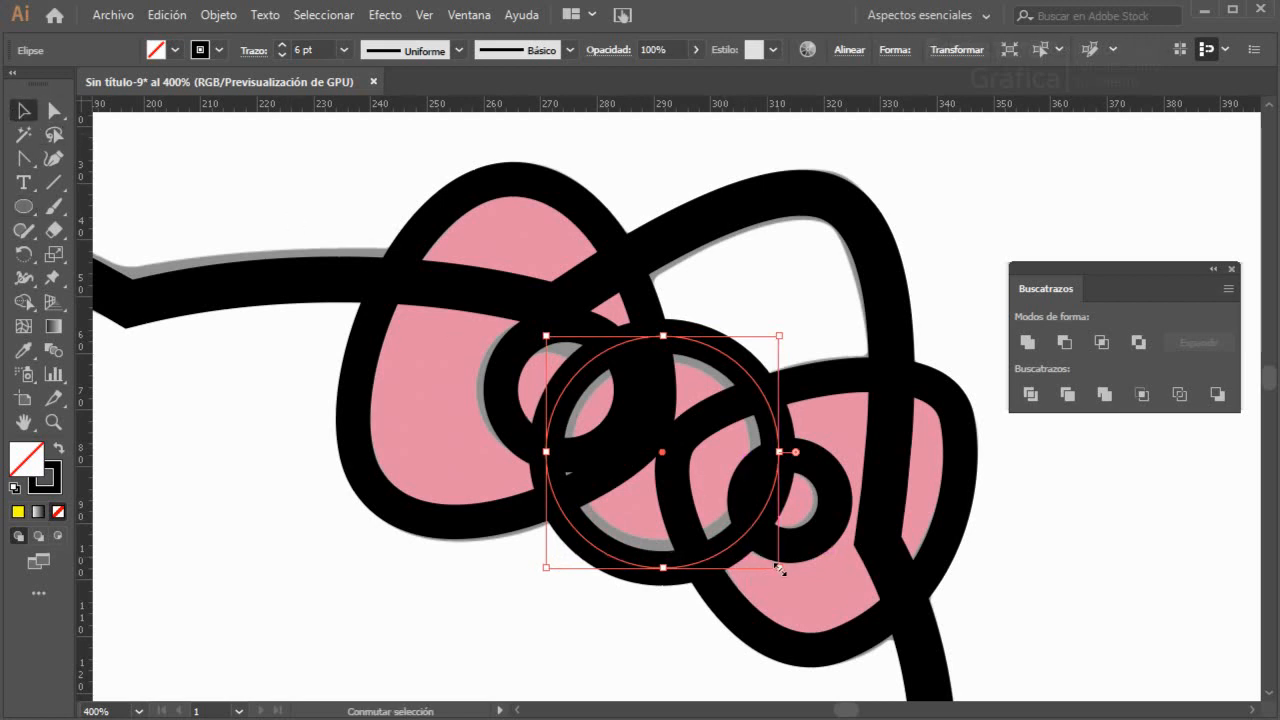
left_click_drag(780, 570, 767, 565)
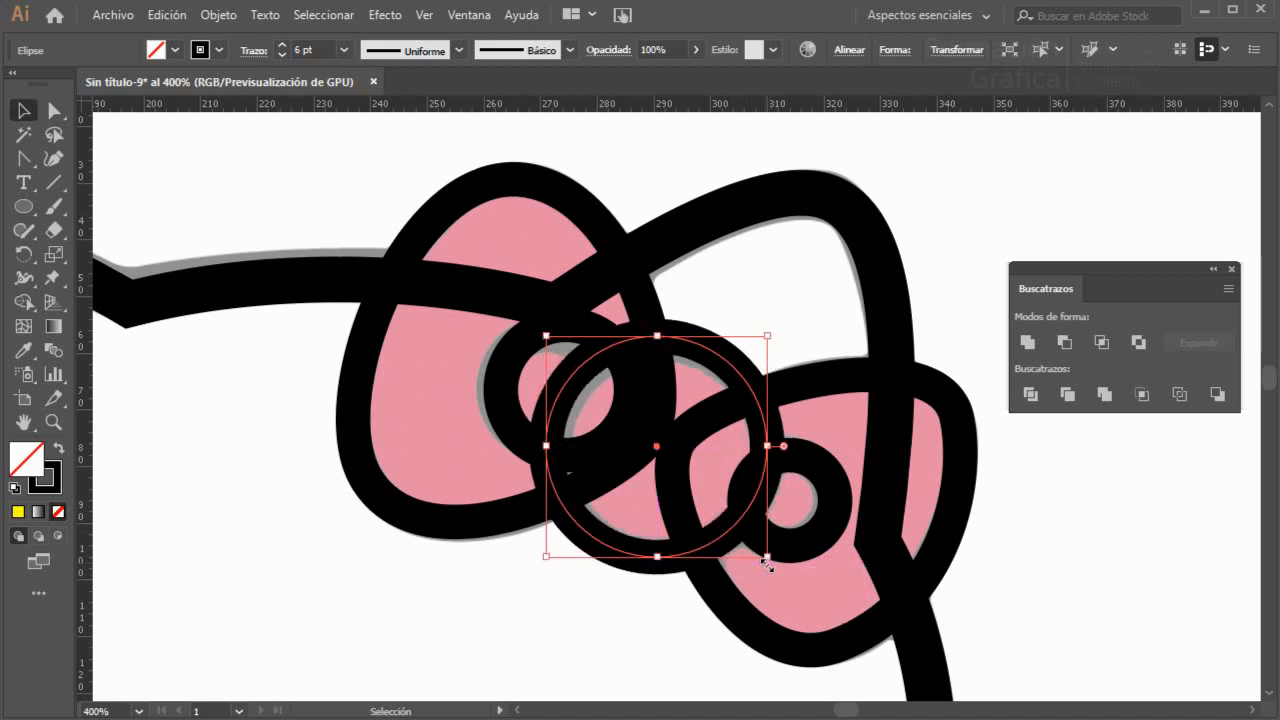
left_click_drag(546, 336, 552, 341)
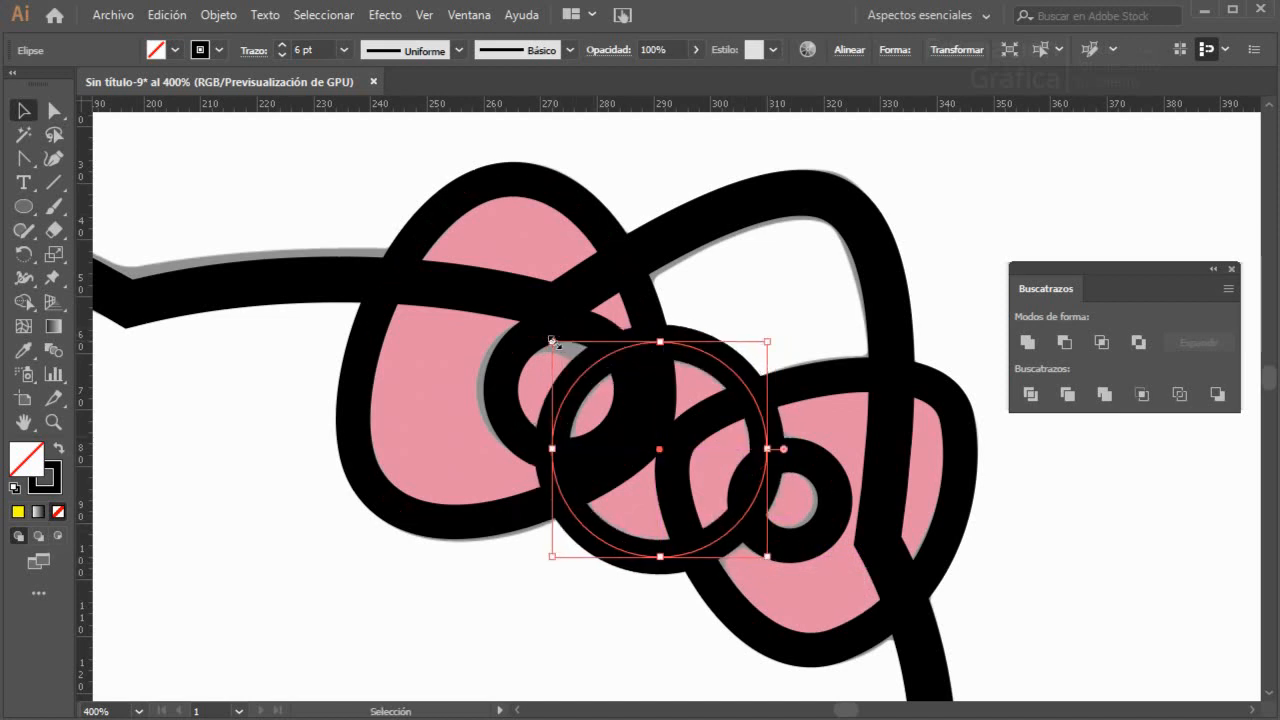
- Select the bow's three circles and both loops and fill them all with red (ff0000)
left_click(503, 385, "shift")
left_click(836, 488, "shift")
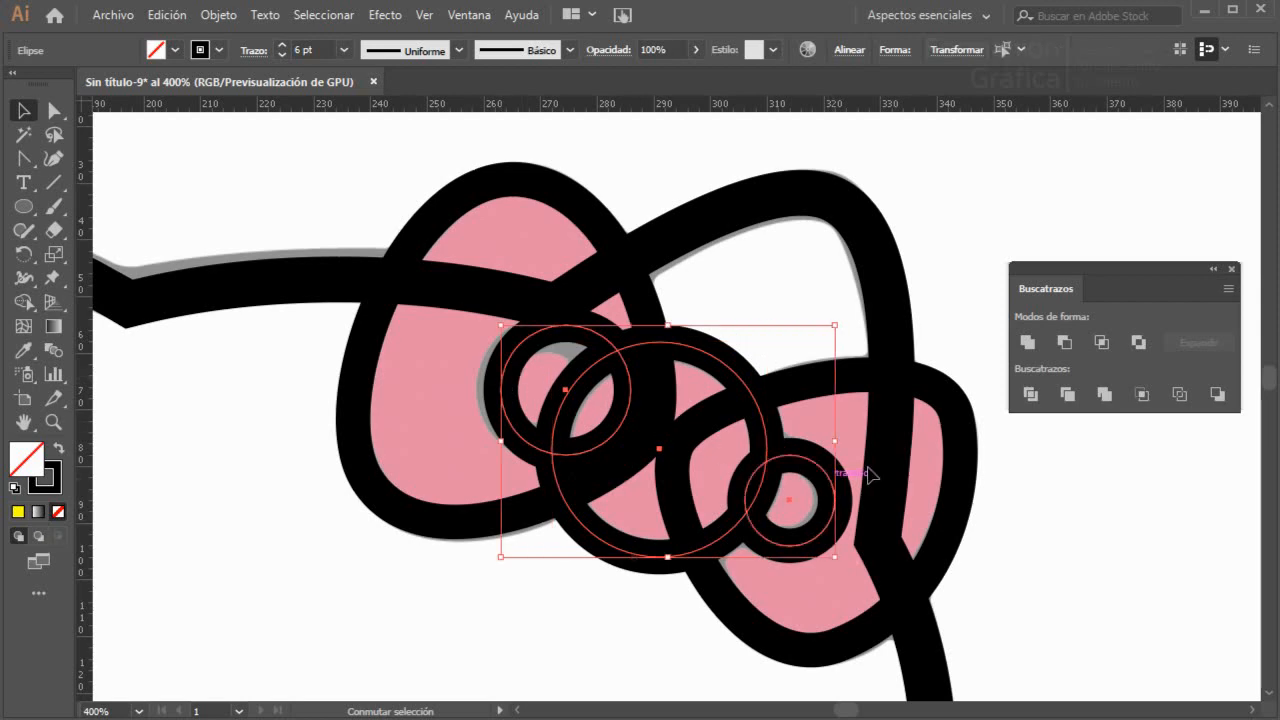
left_click(566, 205, "shift")
left_click(966, 414, "shift")
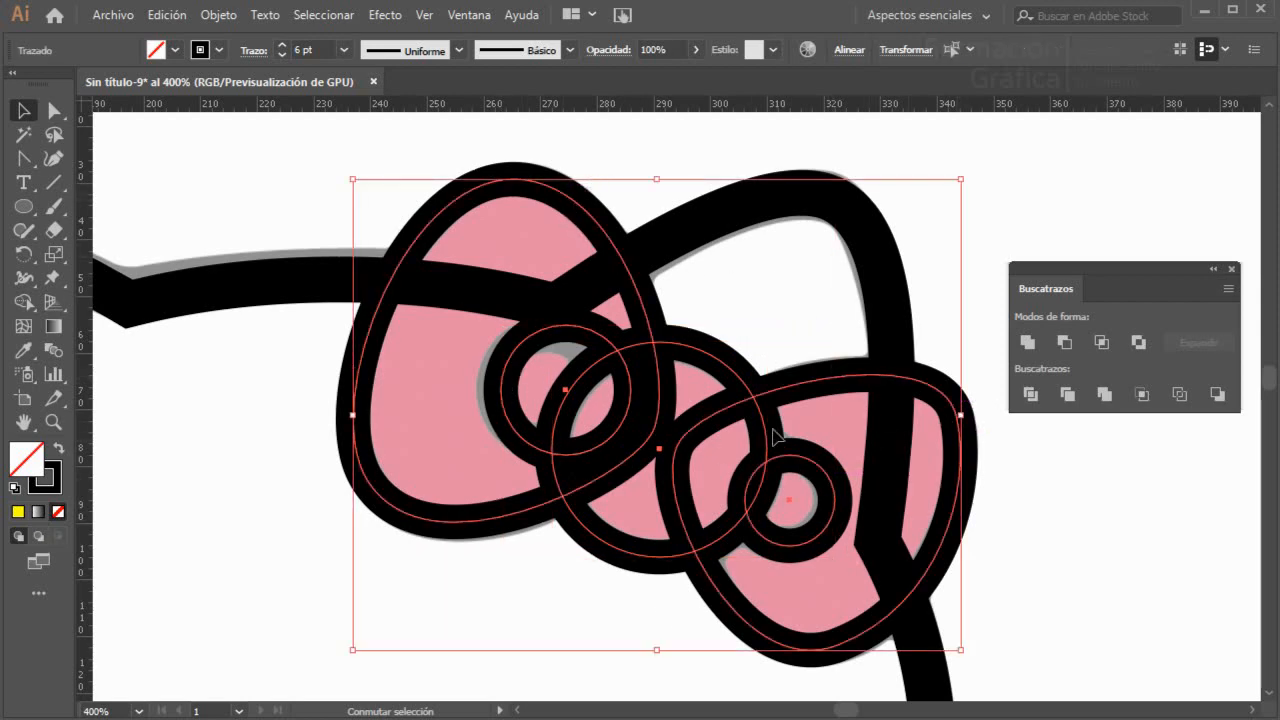
double_click(33, 468)
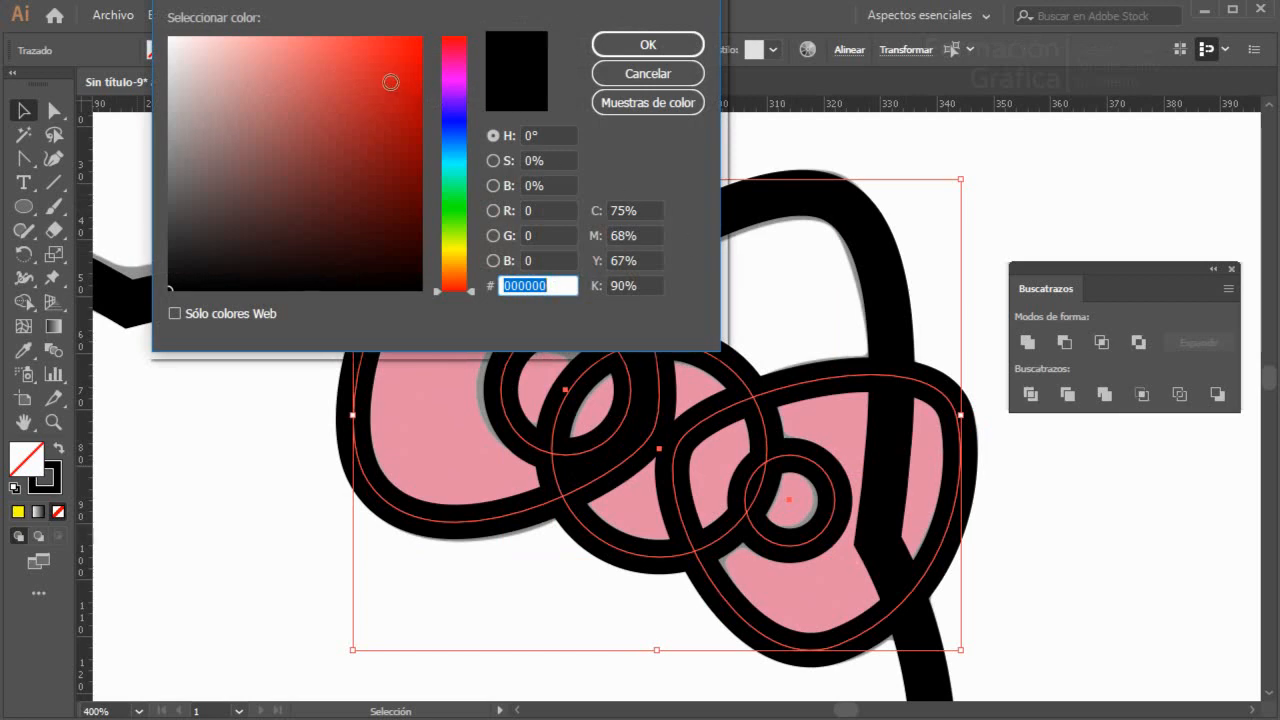
type("ff0000")
left_click(640, 45)
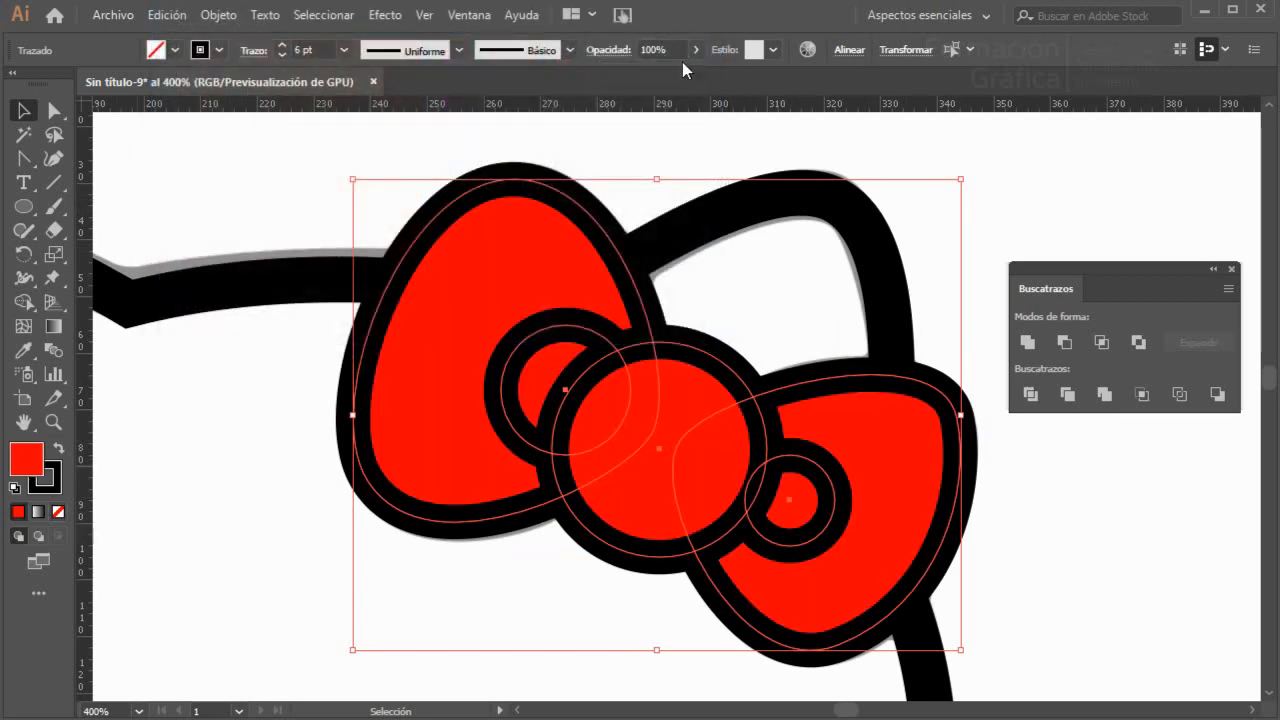
- Scale down slightly the small fold circle in the bow's left loop, then deselect it
left_click(1027, 191)
scroll(545, 484, "down", 3)
left_click_drag(793, 546, 887, 377)
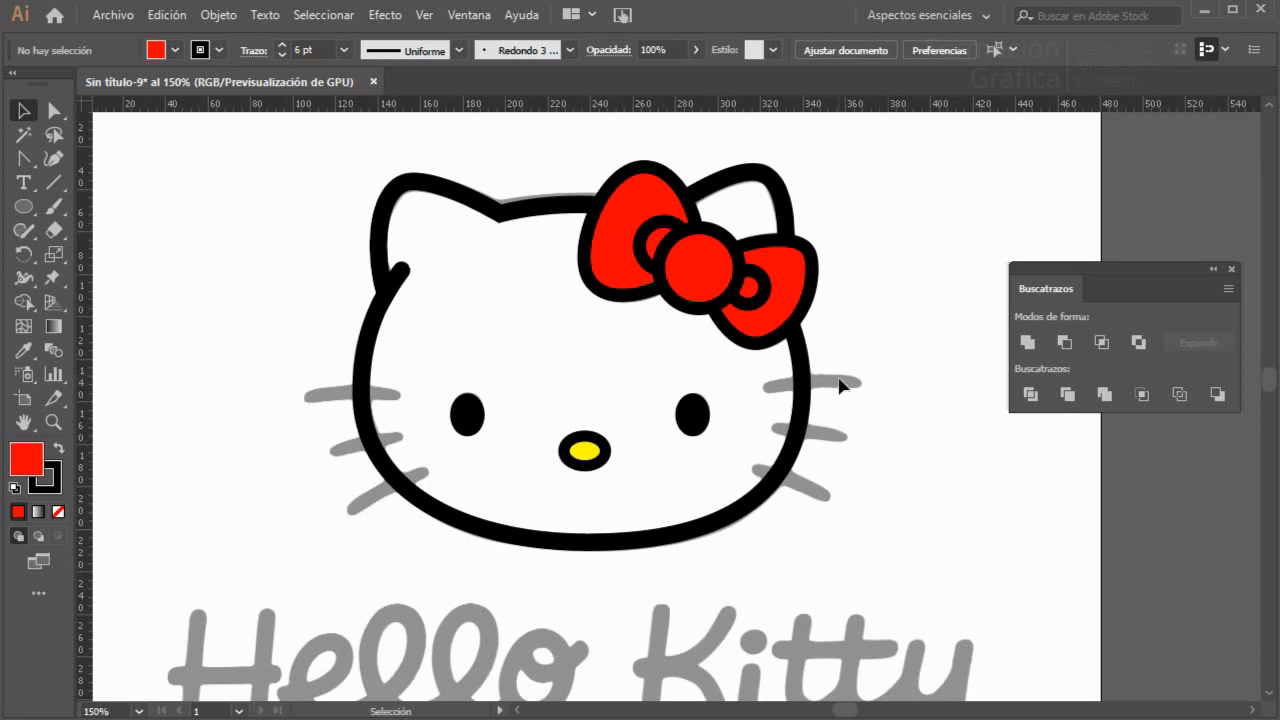
left_click(657, 228)
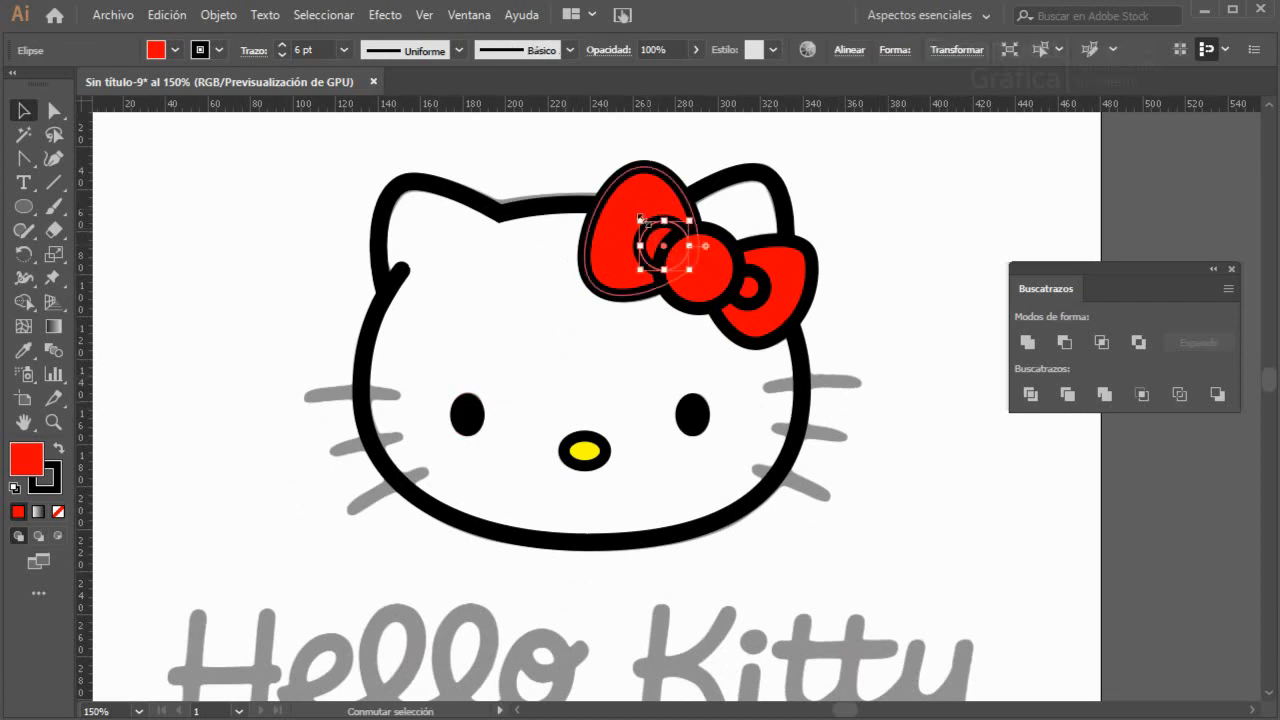
left_click_drag(645, 221, 689, 269)
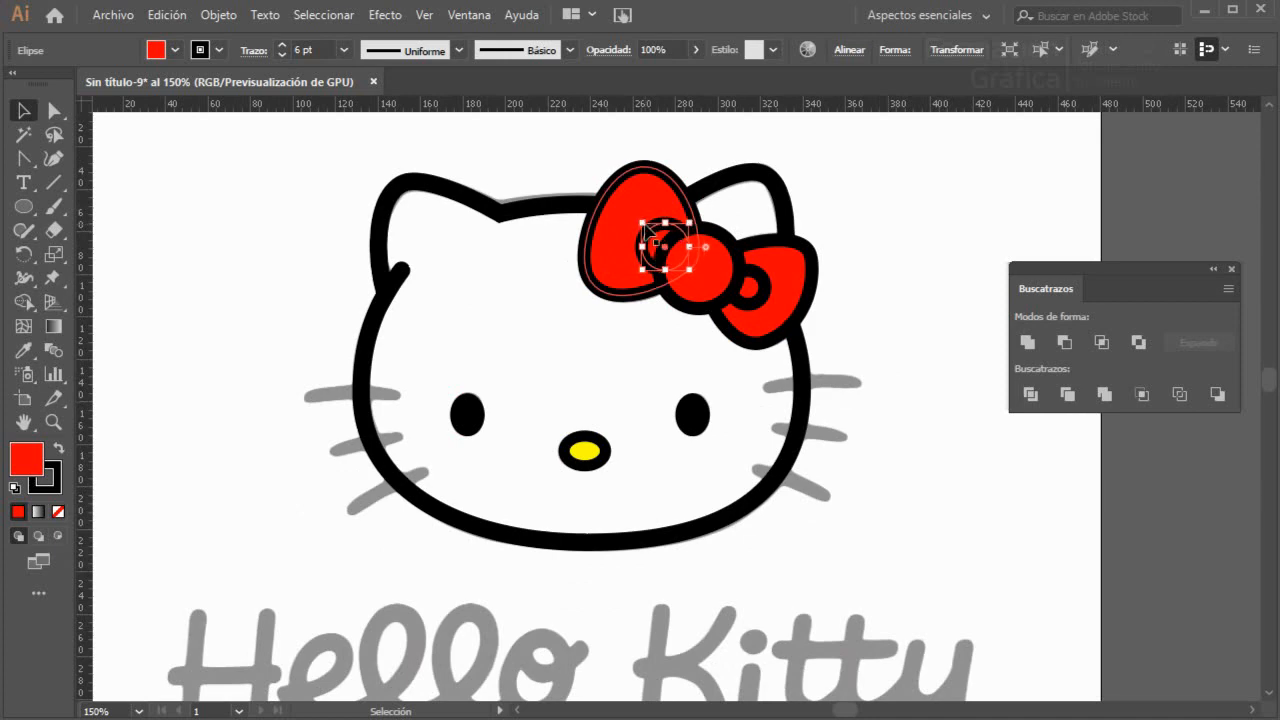
left_click(859, 179)
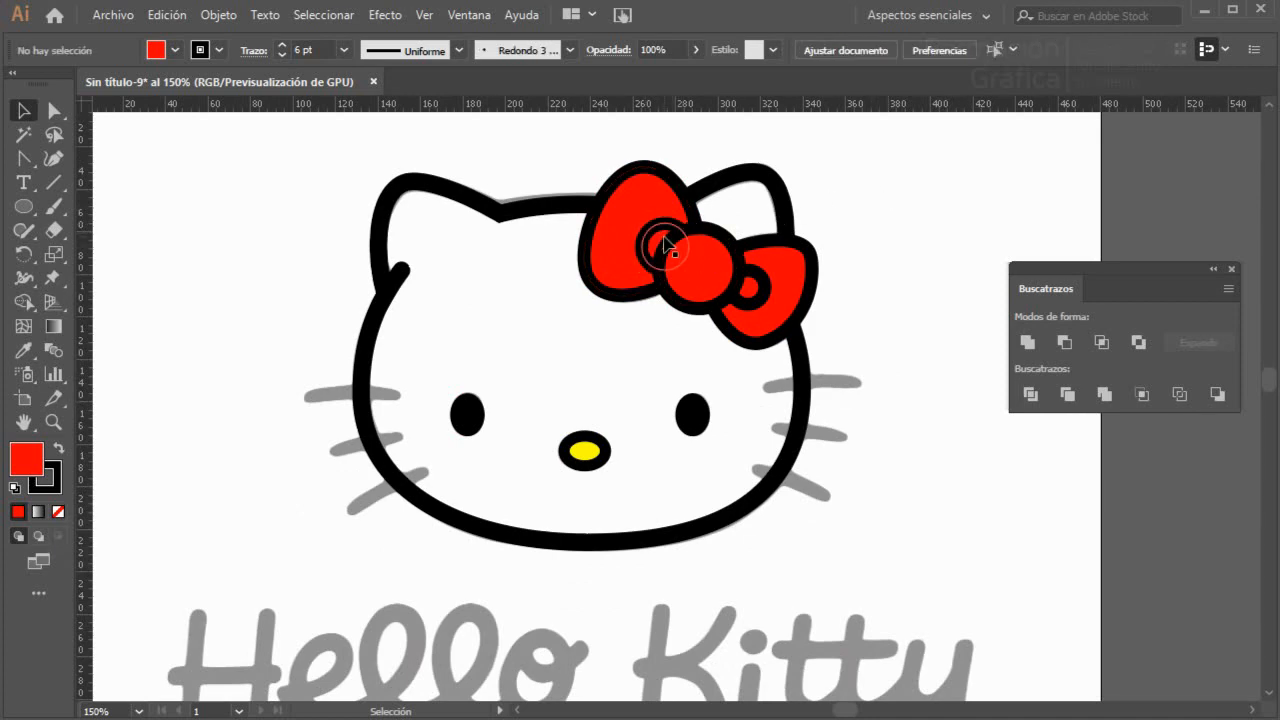
- In outline view, shift the left fold circle left and shrink it to match the template, then restore the preview and deselect
scroll(663, 238, "up", 4)
left_click(646, 202)
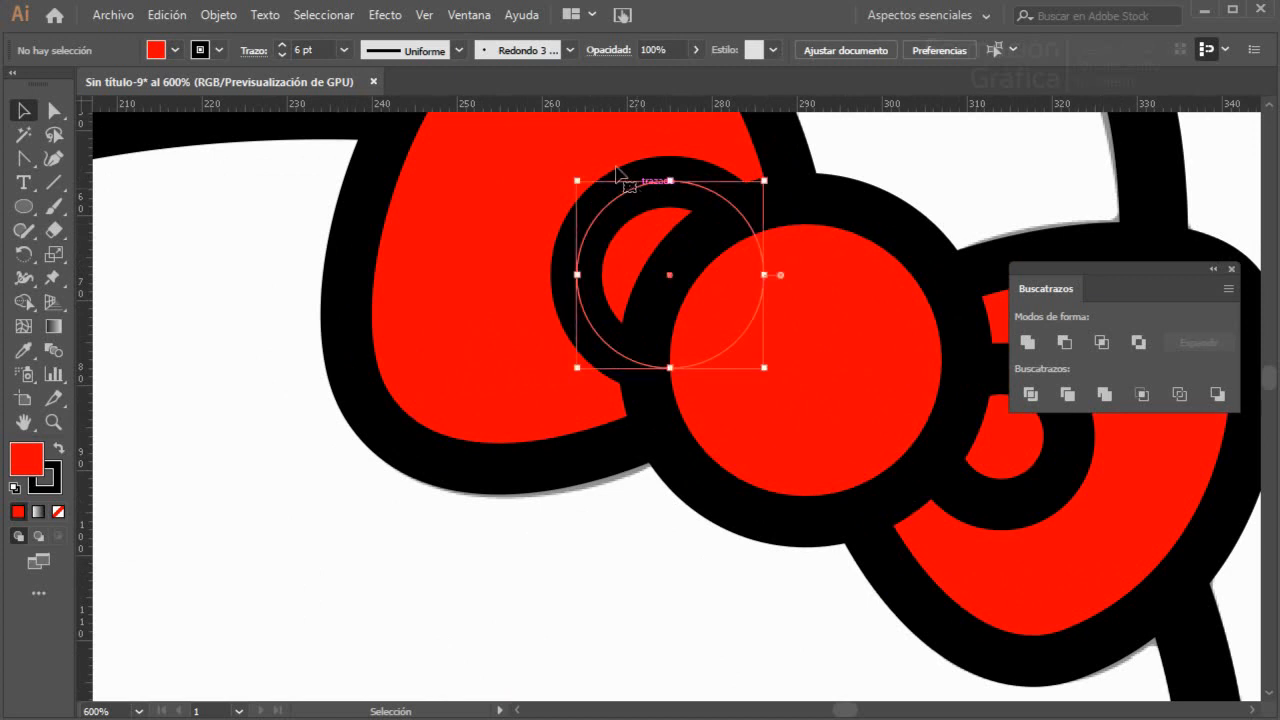
key("a")
key("ctrl+y")
key("v")
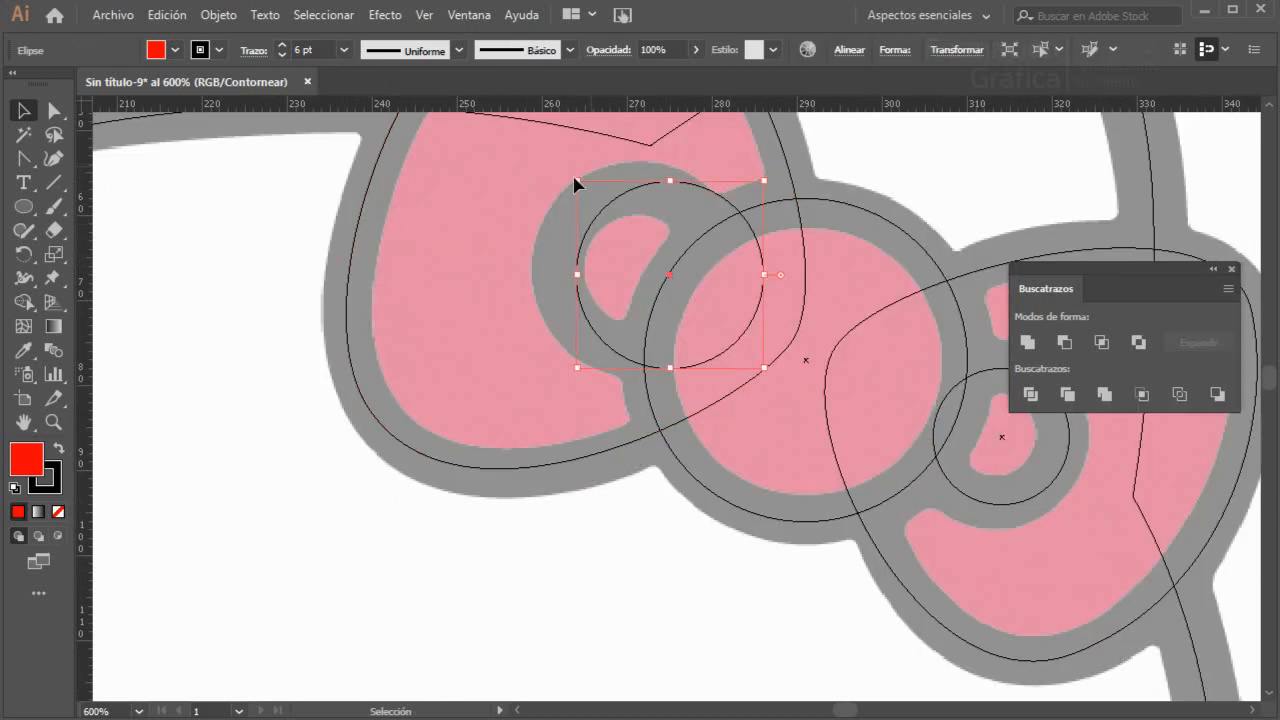
left_click_drag(611, 209, 586, 211)
left_click_drag(737, 368, 718, 370)
key("ctrl+y")
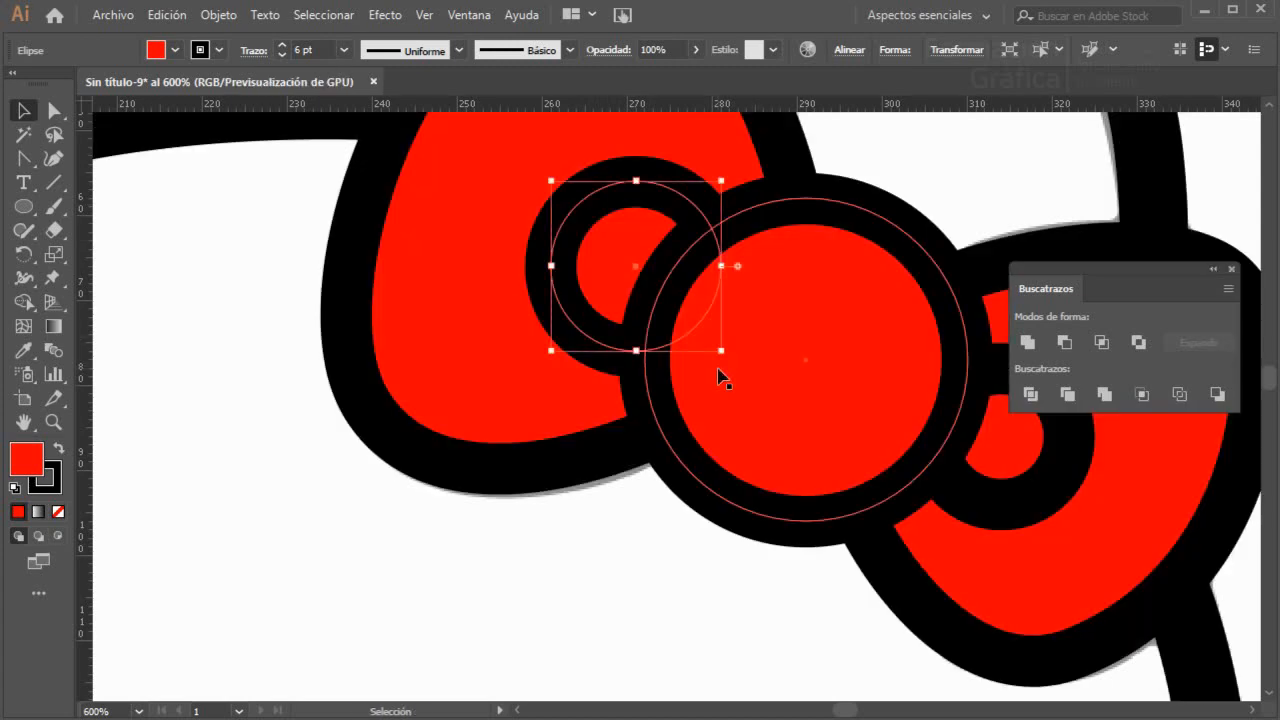
scroll(718, 370, "down", 2)
scroll(722, 380, "down", 1)
left_click(471, 486)
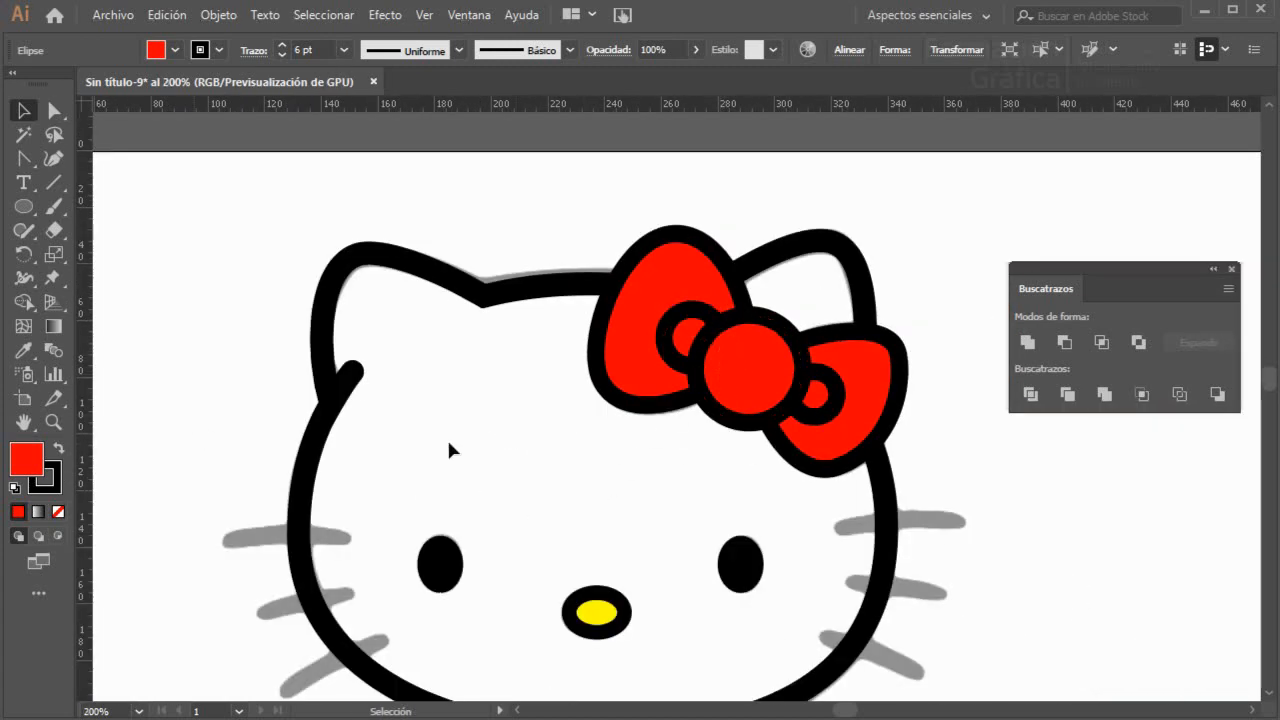
scroll(474, 380, "down", 2)
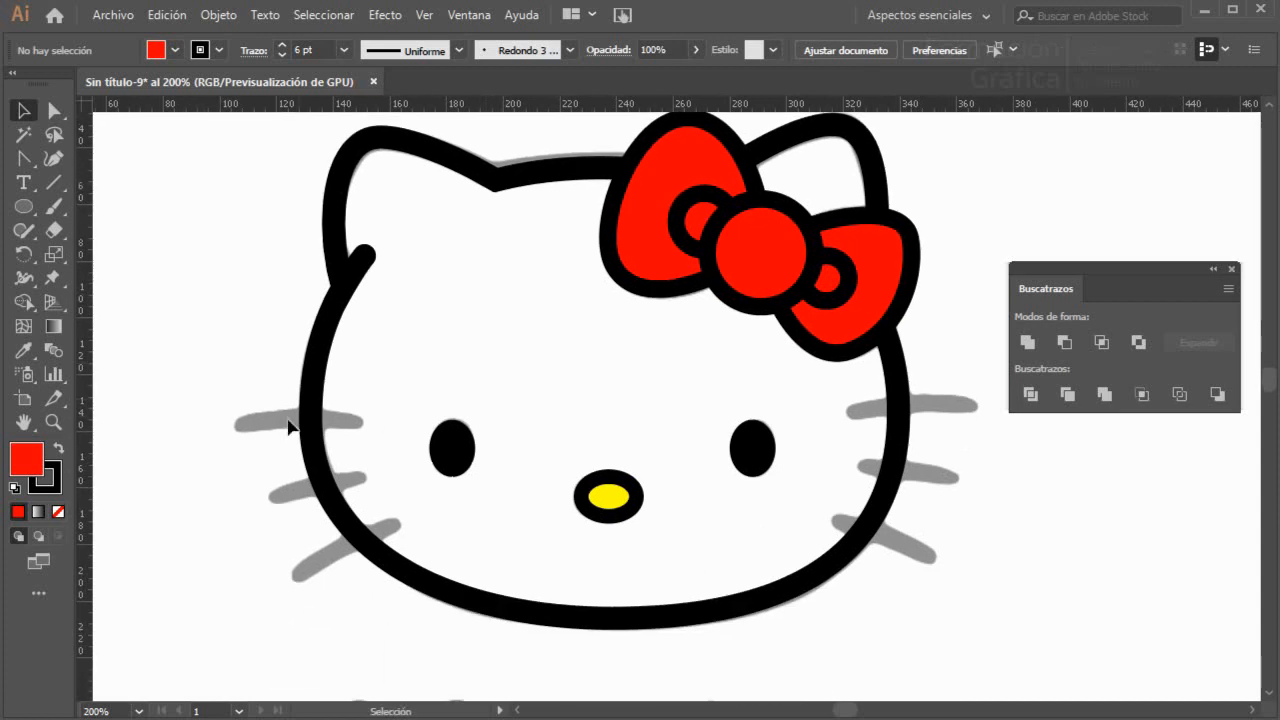
- Trace the upper left whisker along its grey template as a slightly curved open Pen path, then deselect it
scroll(264, 434, "up", 2)
scroll(267, 434, "down", 1)
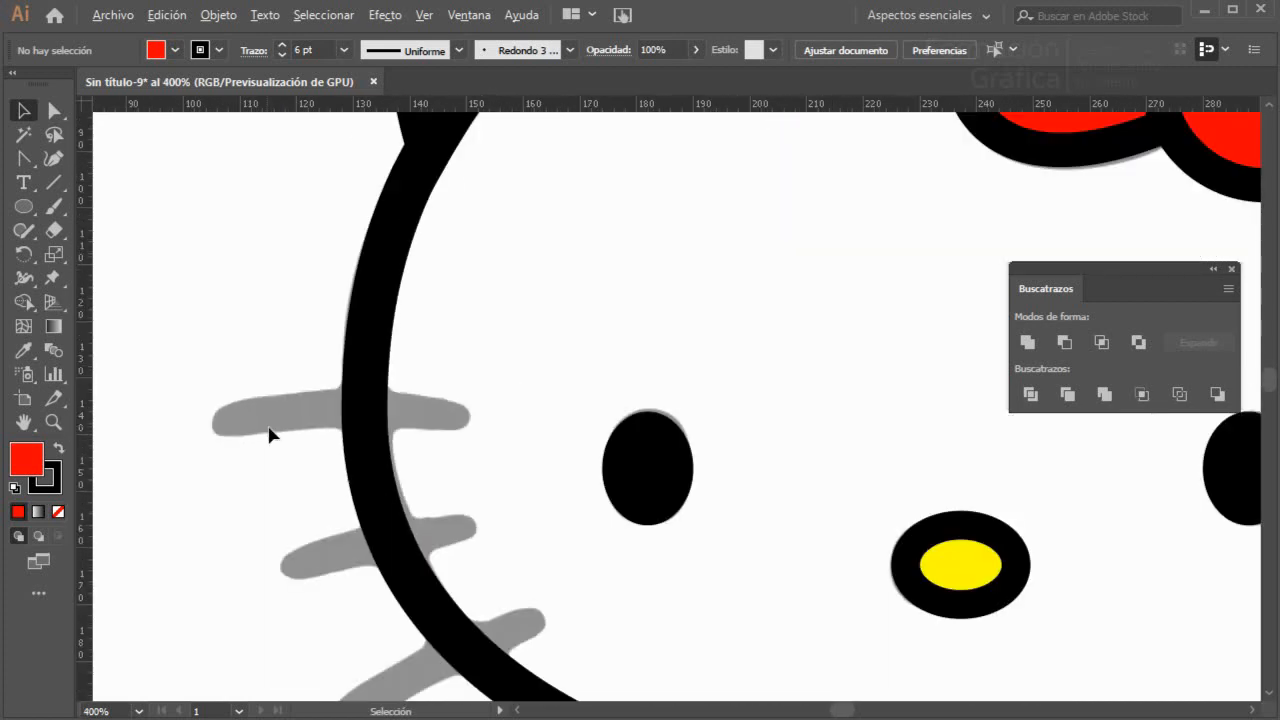
left_click_drag(350, 426, 700, 404)
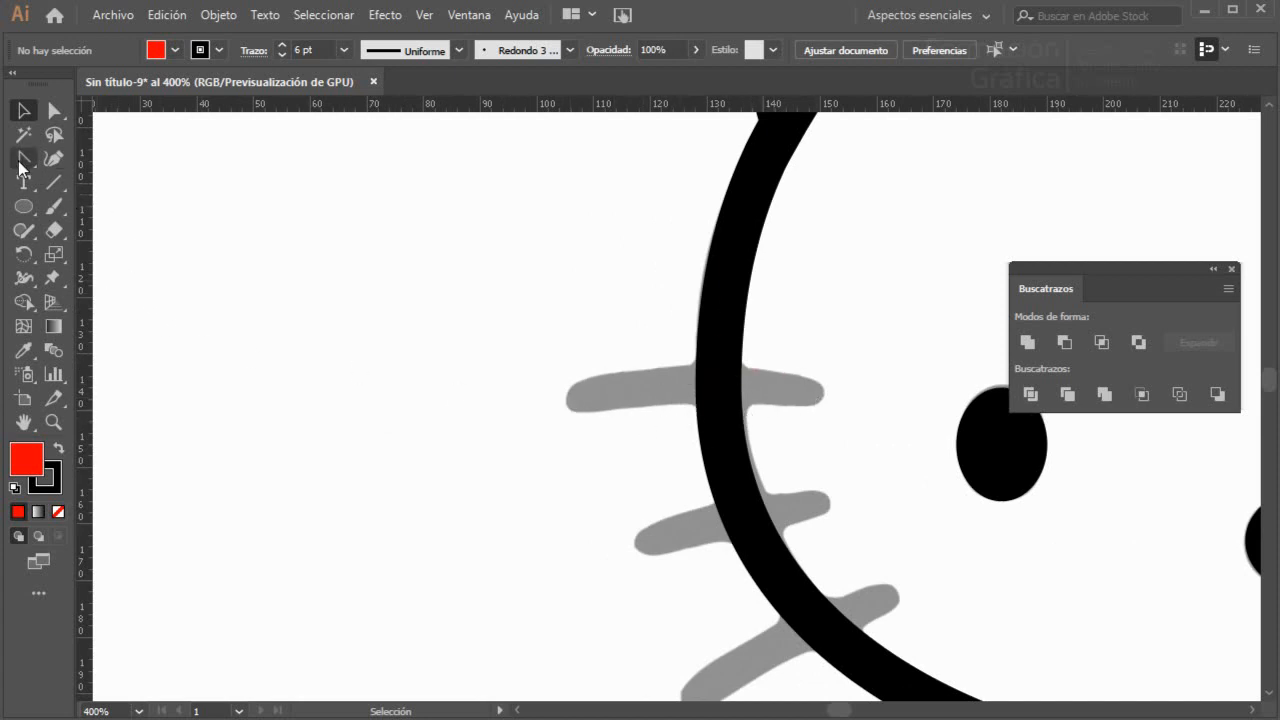
left_click_drag(24, 158, 150, 160)
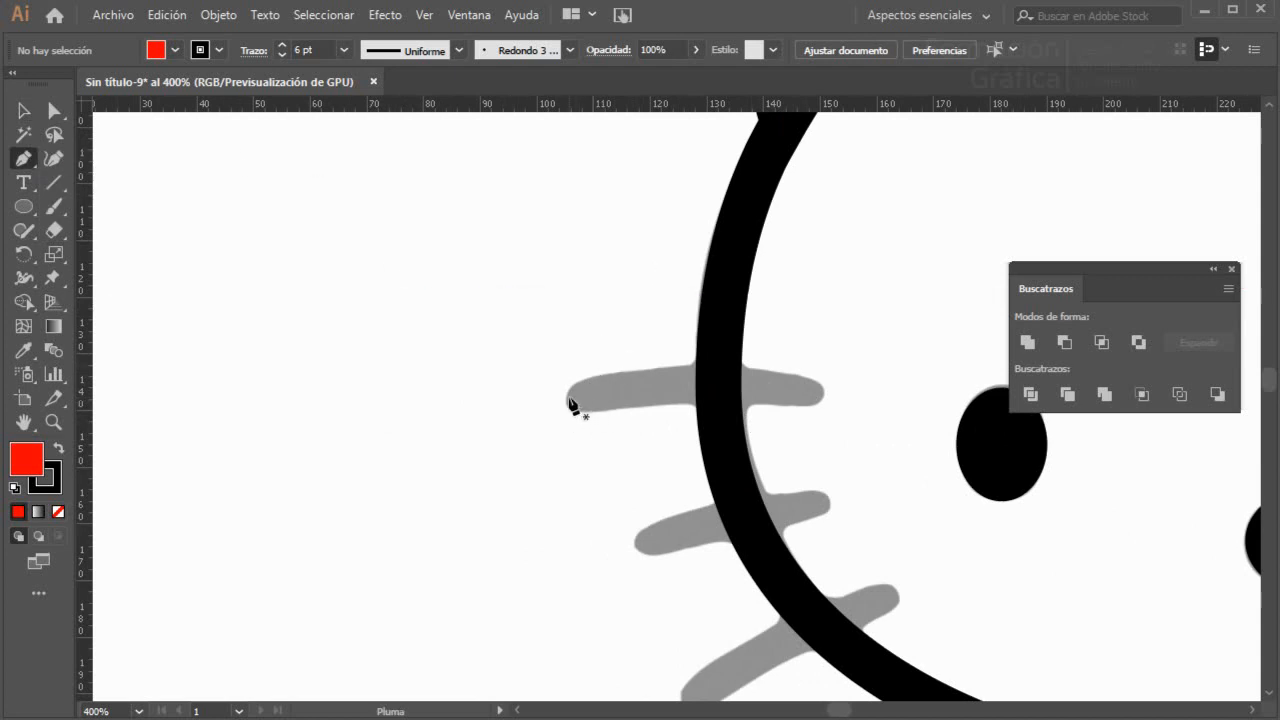
left_click_drag(569, 399, 651, 389)
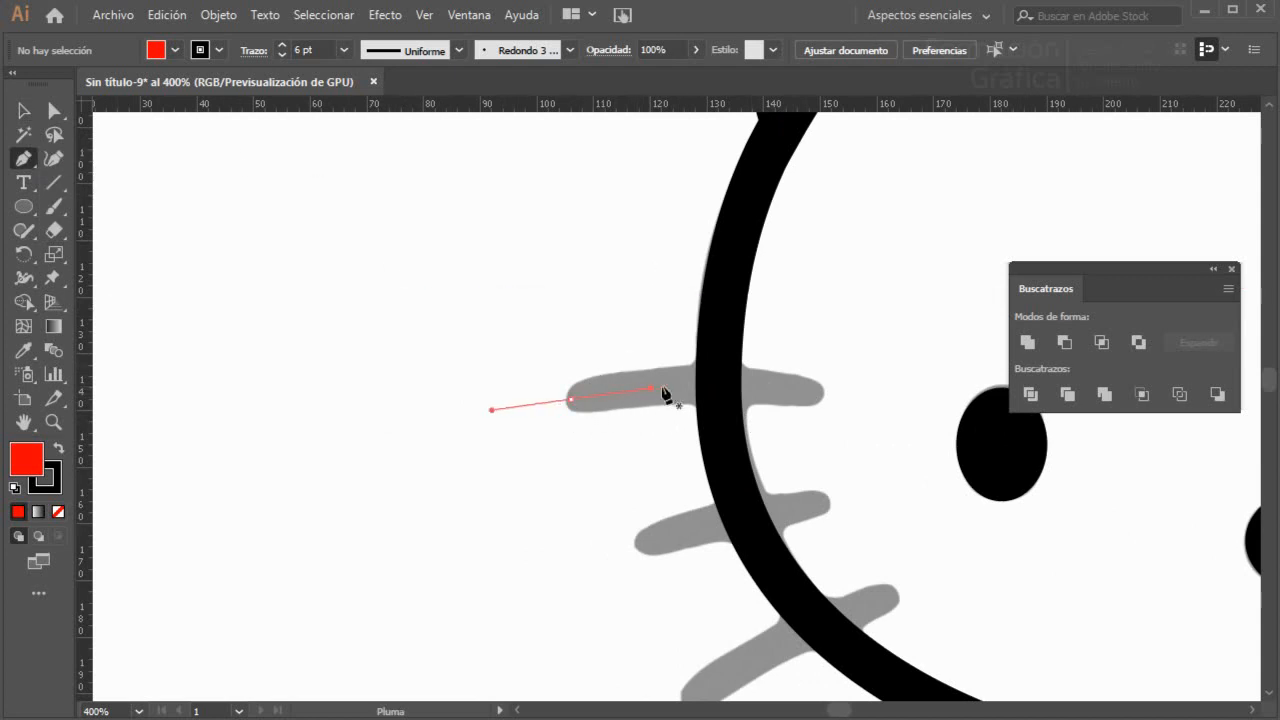
left_click(821, 394)
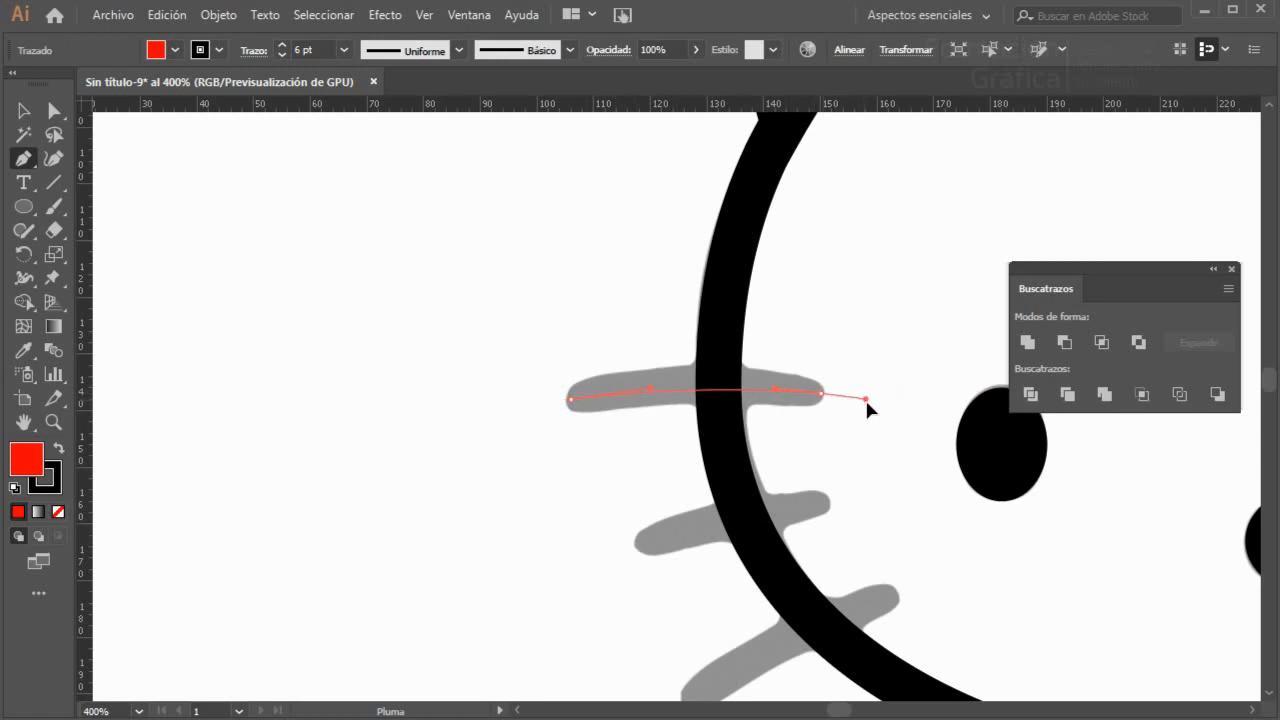
left_click_drag(874, 405, 874, 405)
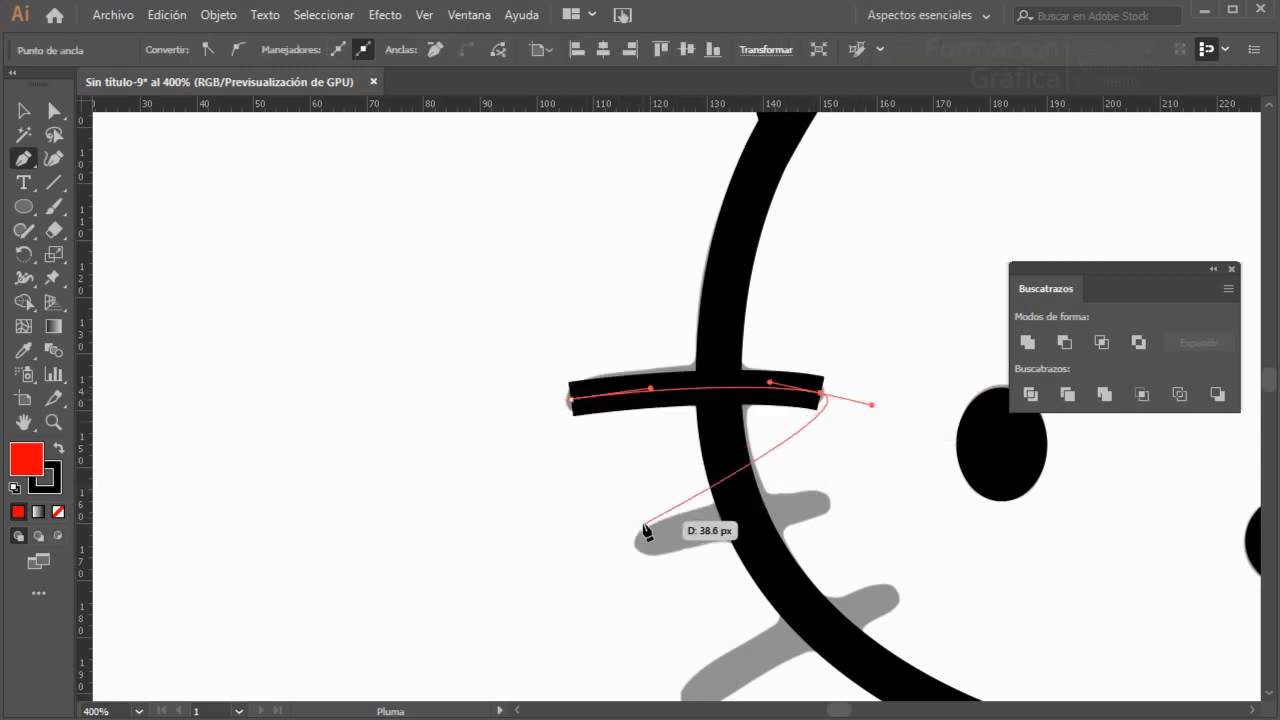
left_click(520, 532, "ctrl")
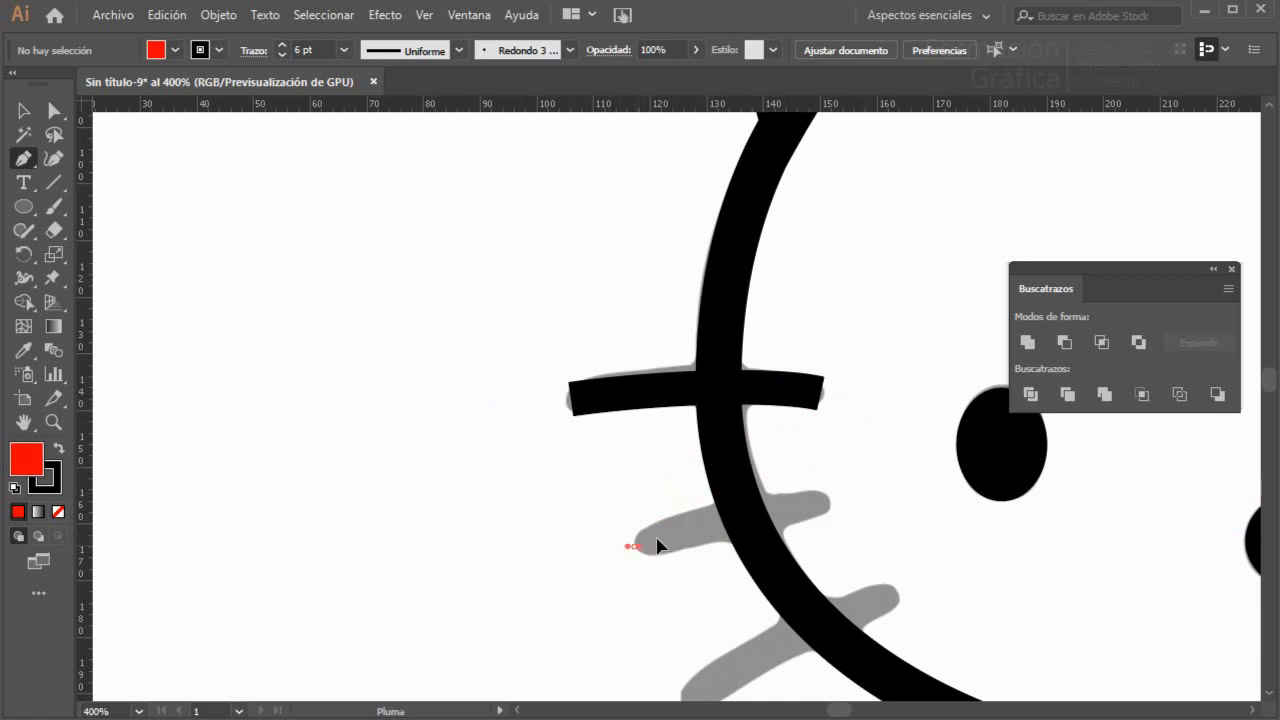
- Trace the middle left whisker with a curved open Pen path and end the path
left_click_drag(826, 500, 866, 500)
key("space")
left_click_drag(821, 582, 626, 376)
left_click(397, 437, "ctrl")
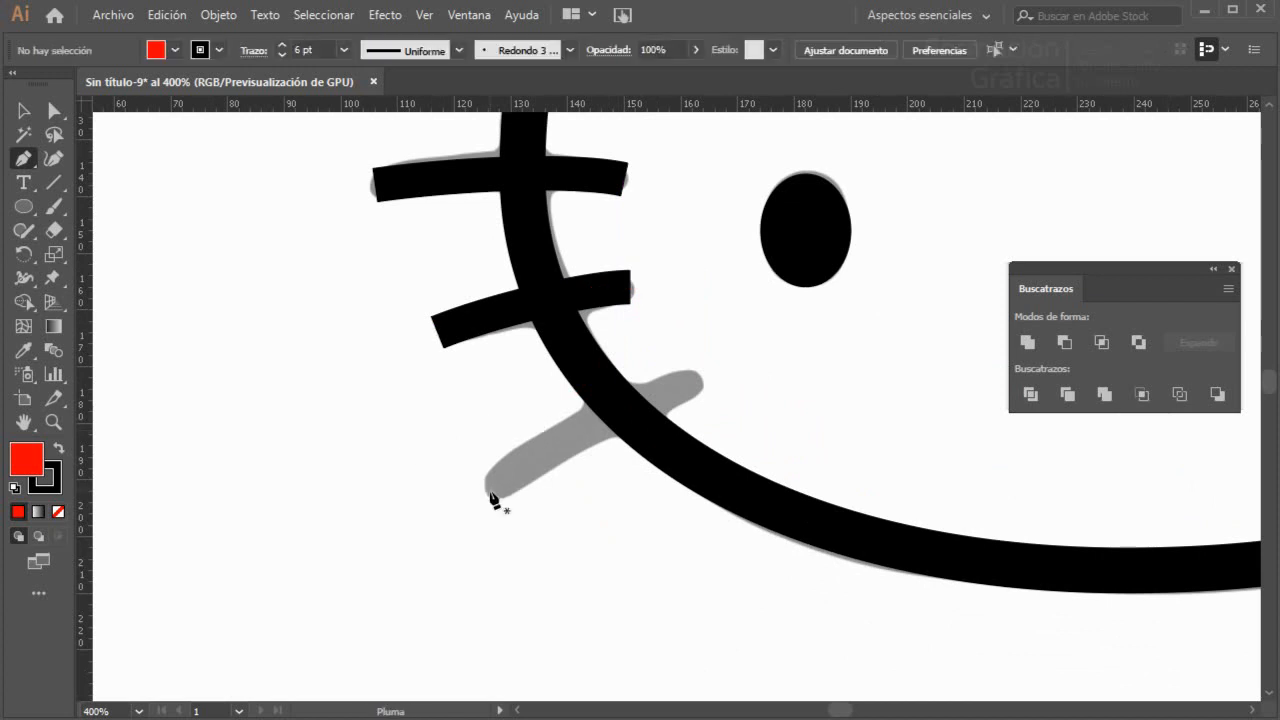
- Draw a curved Pen path over the lower left whisker of the template and end the path
left_click_drag(489, 492, 556, 450)
left_click_drag(698, 383, 755, 366)
key("space")
left_click_drag(832, 403, 250, 453)
left_click_drag(750, 430, 227, 422)
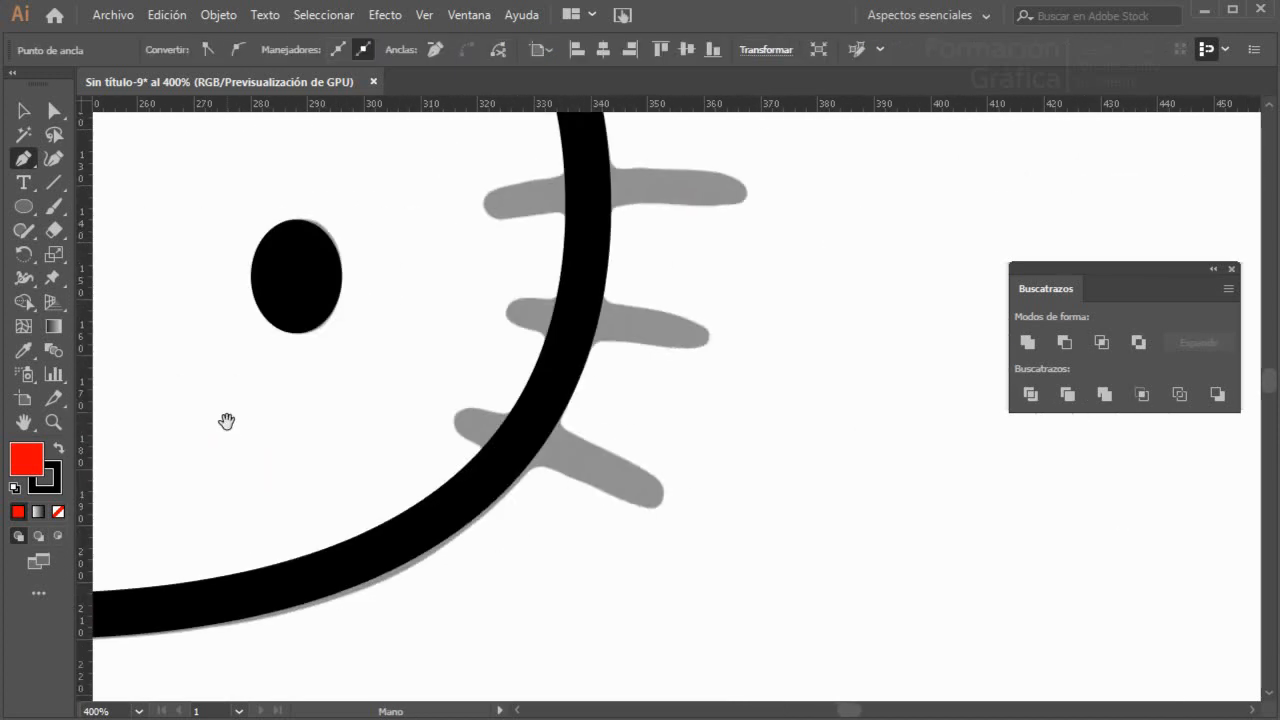
key("Escape")
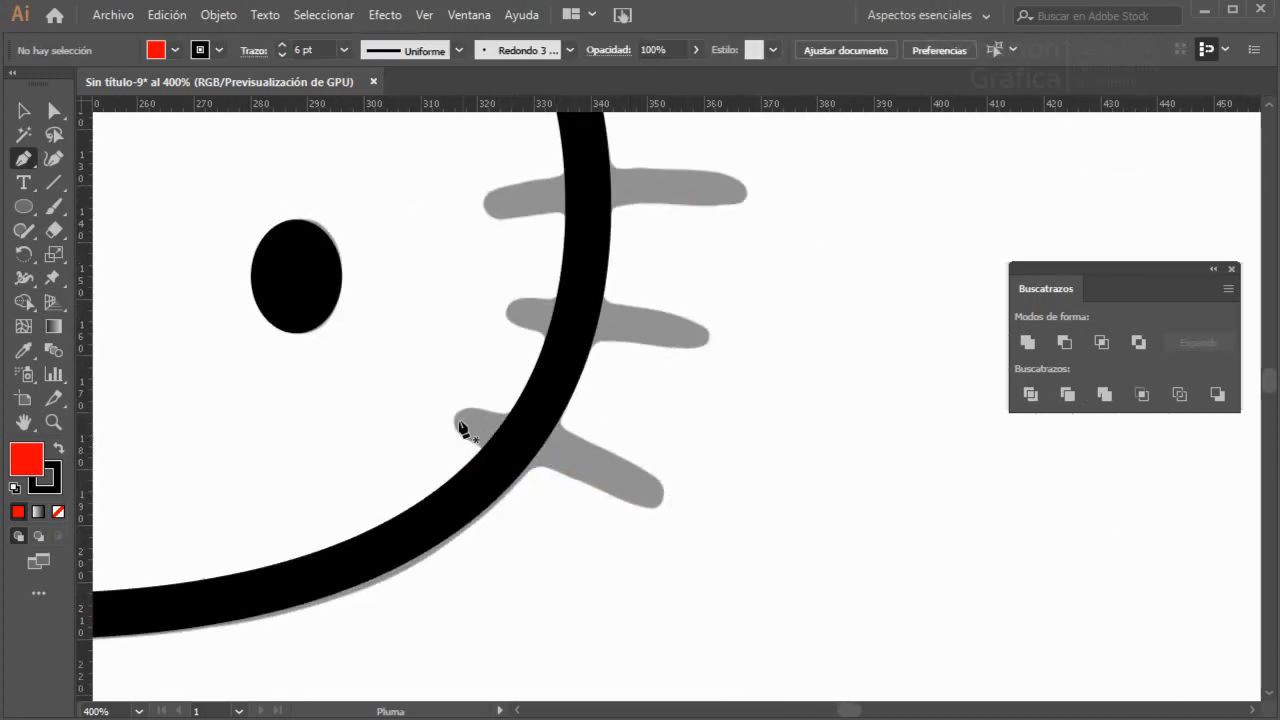
- Trace the lower right whisker with a two-point curved Pen path and finish it
left_click_drag(502, 430, 502, 430)
mouse_move(653, 497)
left_mouse_down()
mouse_move(687, 514)
mouse_move(688, 533)
left_mouse_up()
key("Escape")
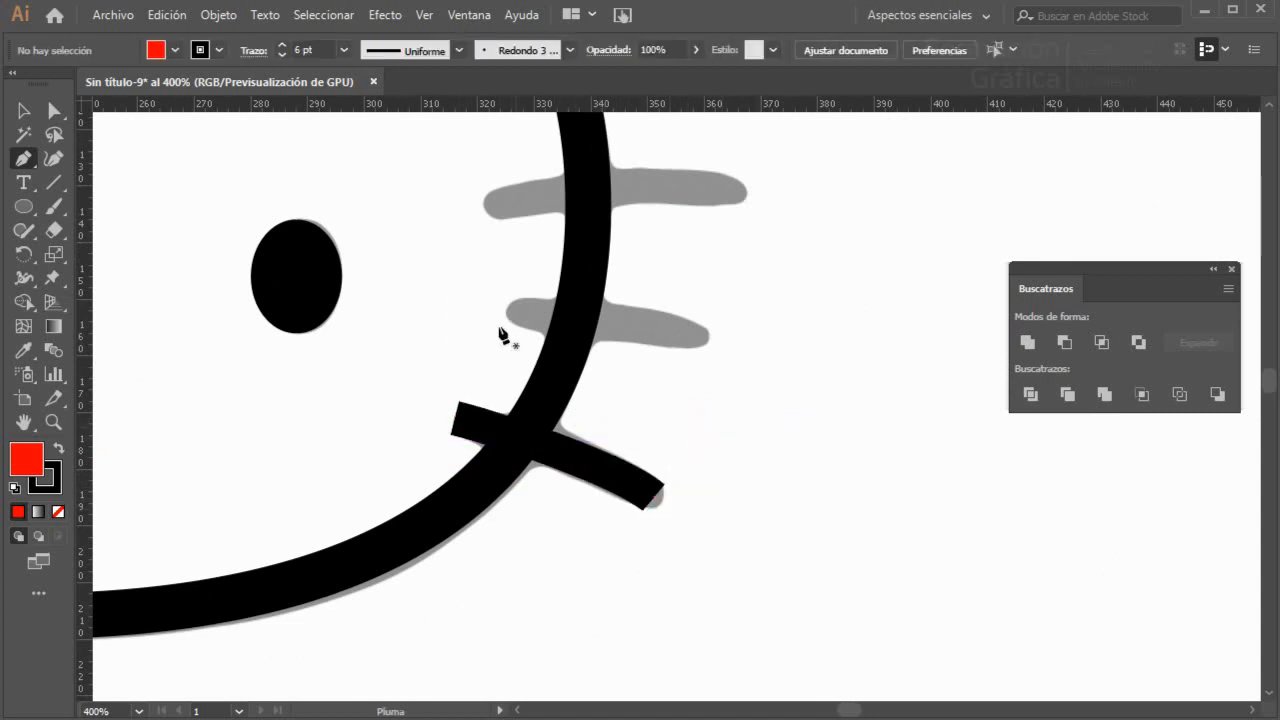
- Draw the middle right whisker as a two-point curved Pen path over the template and finish it
left_click_drag(550, 318, 550, 316)
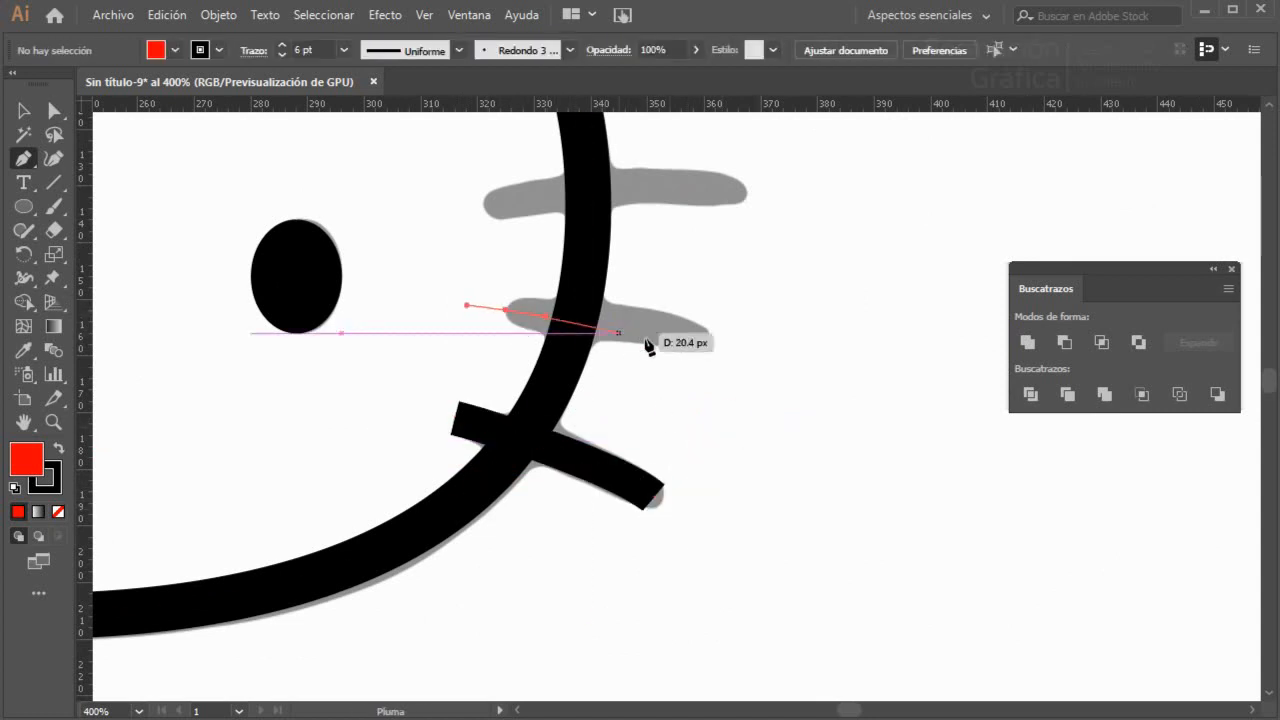
left_click_drag(706, 340, 760, 371)
key("Escape")
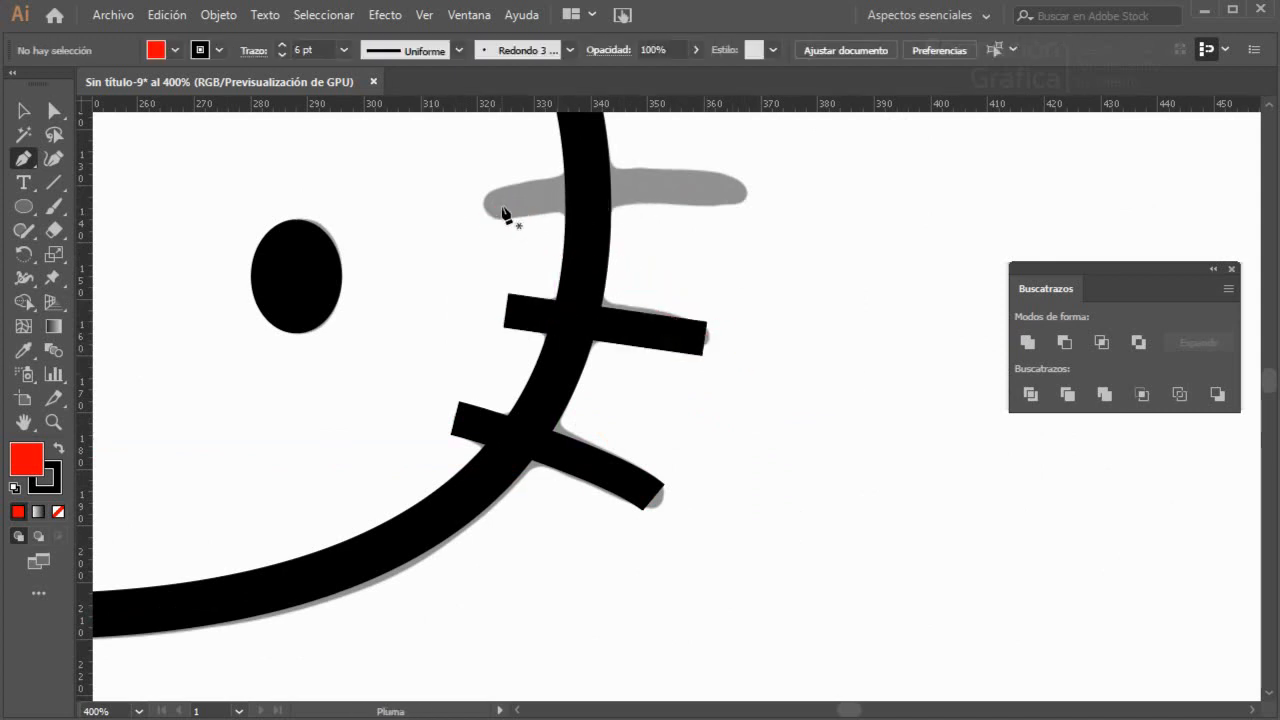
- Trace the upper right whisker with an arched open Pen path and return to the Selection tool
left_click_drag(484, 208, 574, 188)
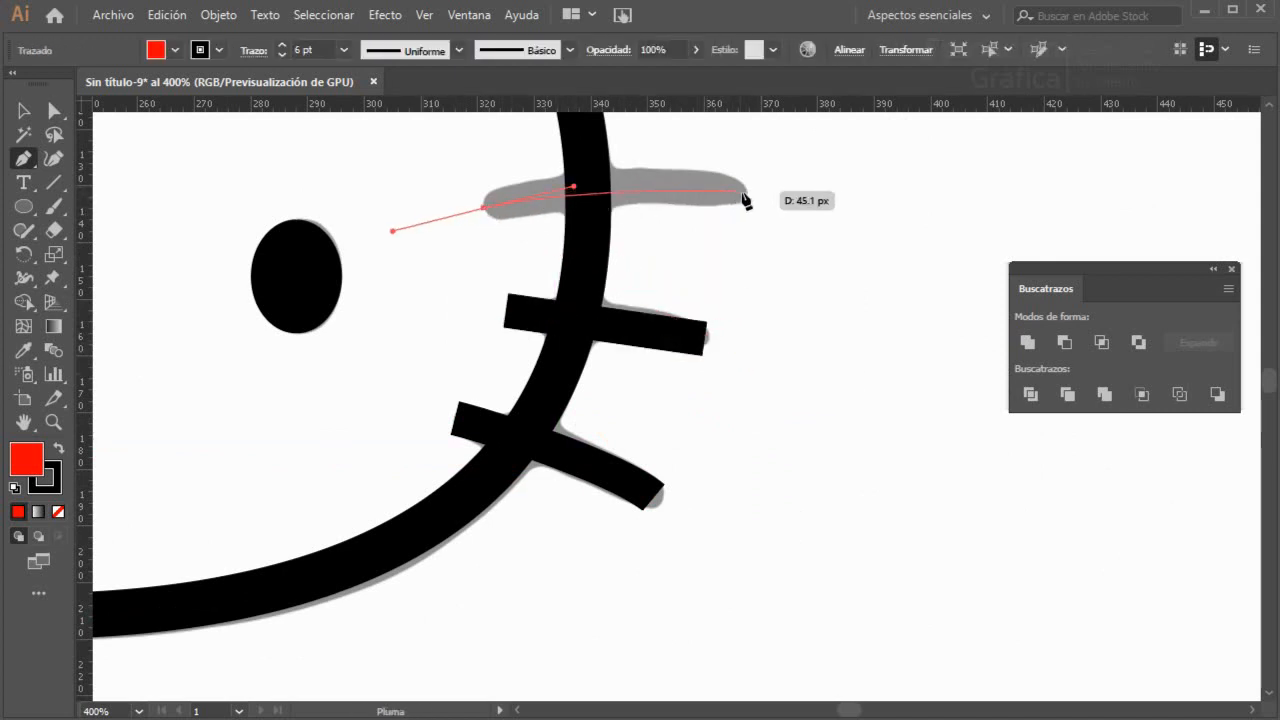
left_click_drag(745, 198, 790, 209)
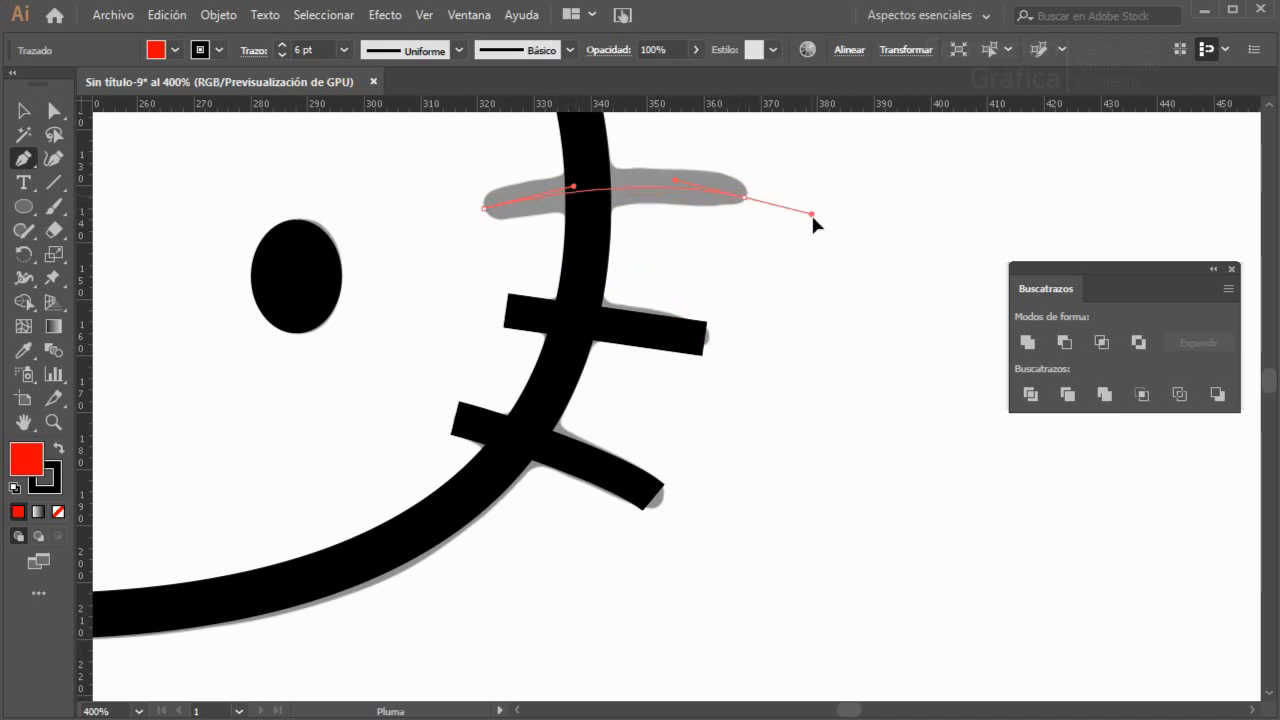
key("v")
scroll(412, 325, "down", 3)
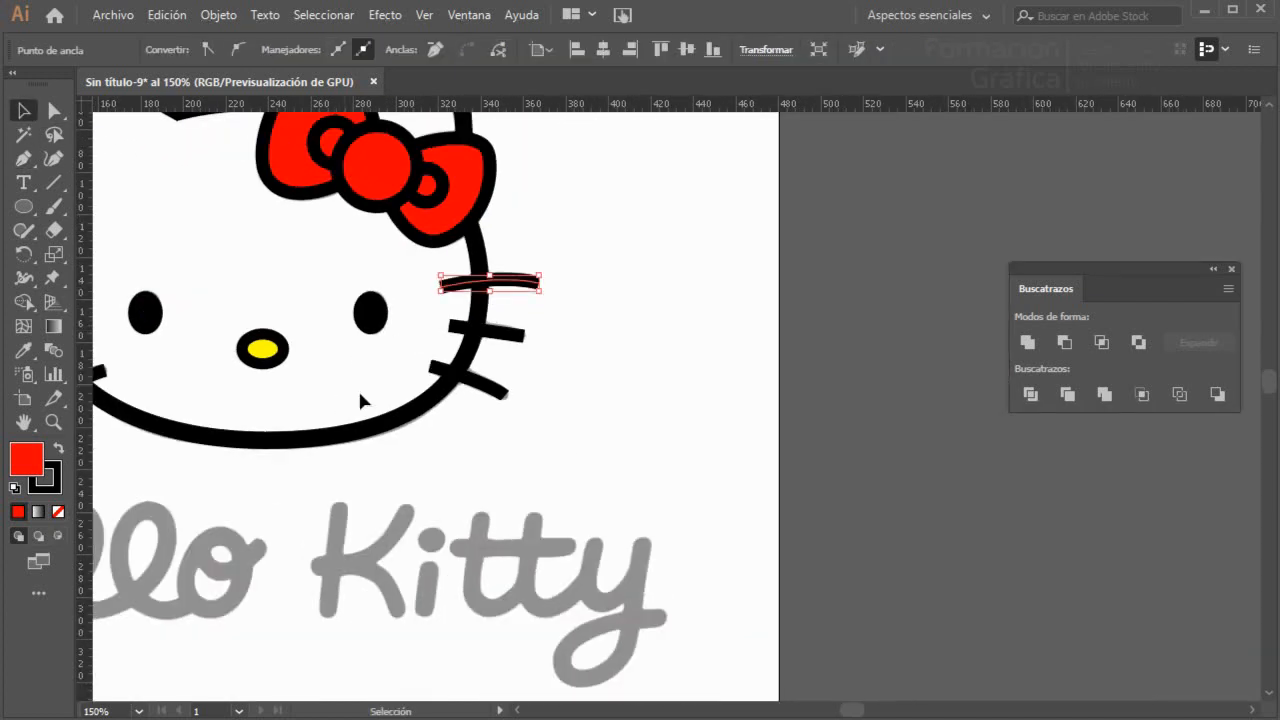
left_click_drag(541, 421, 810, 326)
left_click(366, 398, "shift")
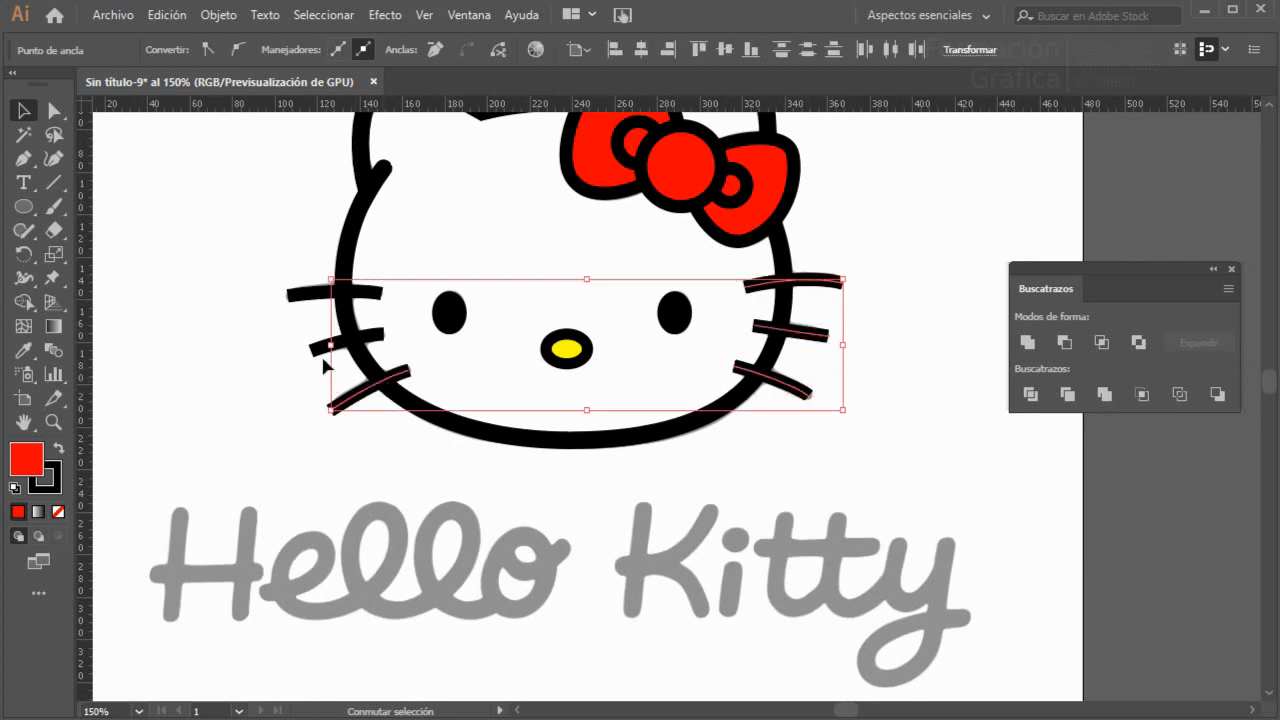
left_click(308, 340, "shift")
left_click(302, 292, "shift")
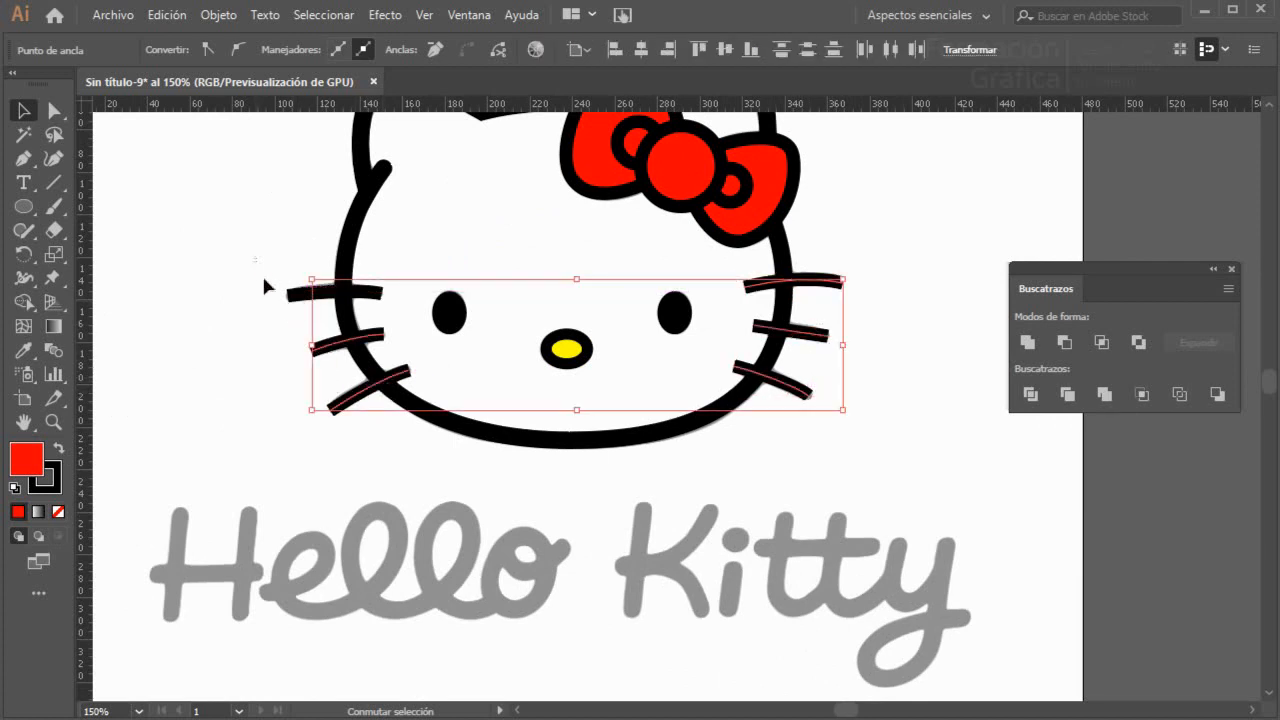
left_click(292, 294, "shift")
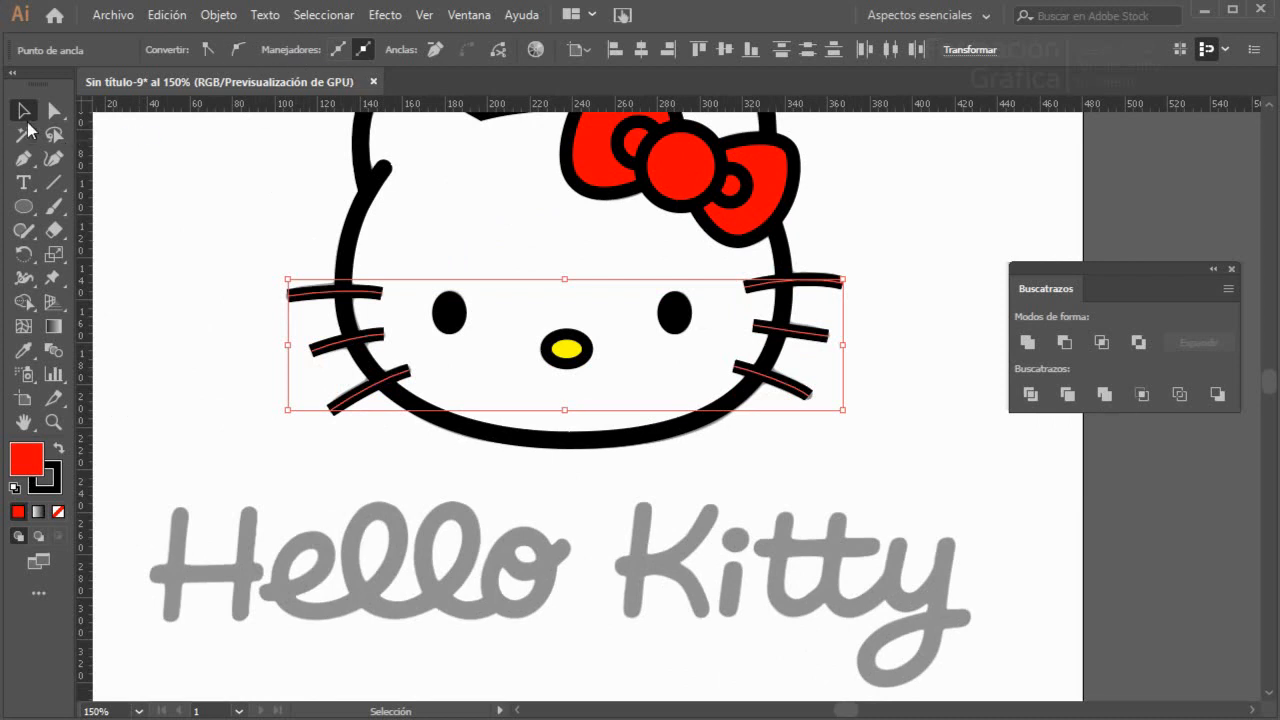
left_click(168, 170)
- Select all six whisker paths, set their stroke weight to 1 pt and deselect them
left_click_drag(186, 177, 329, 357)
left_click(355, 402, "shift")
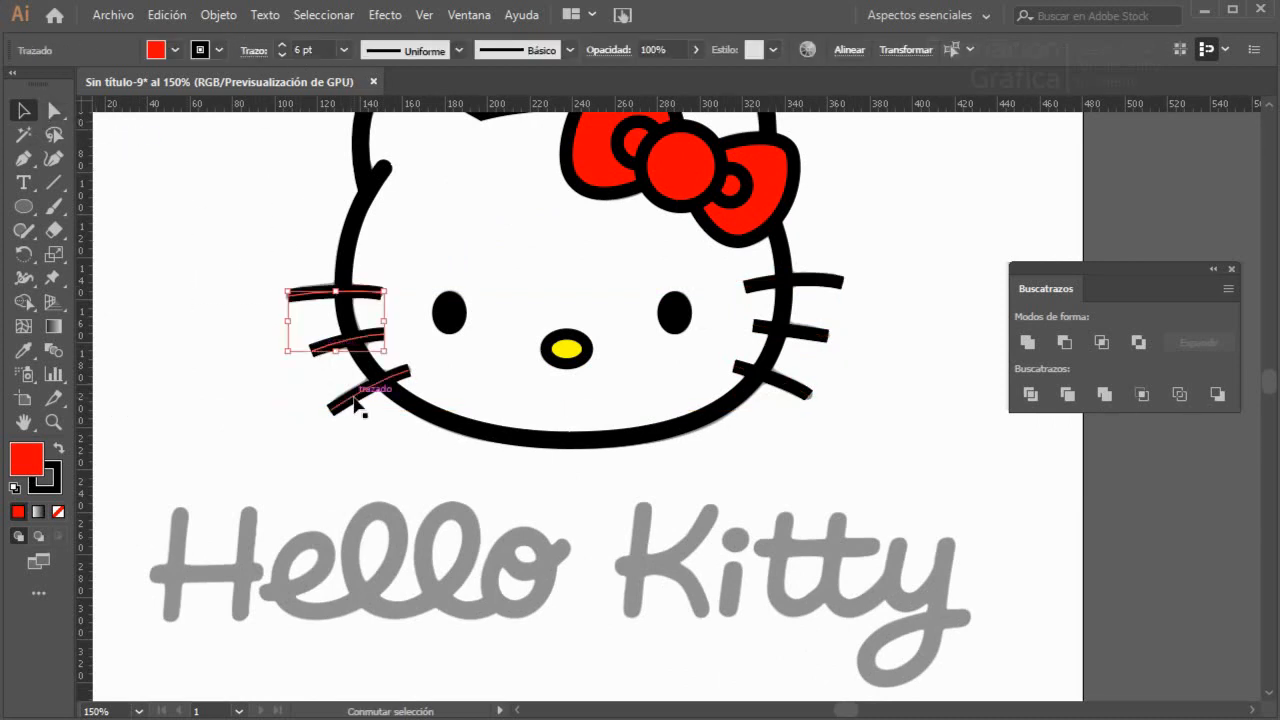
left_click(790, 386, "shift")
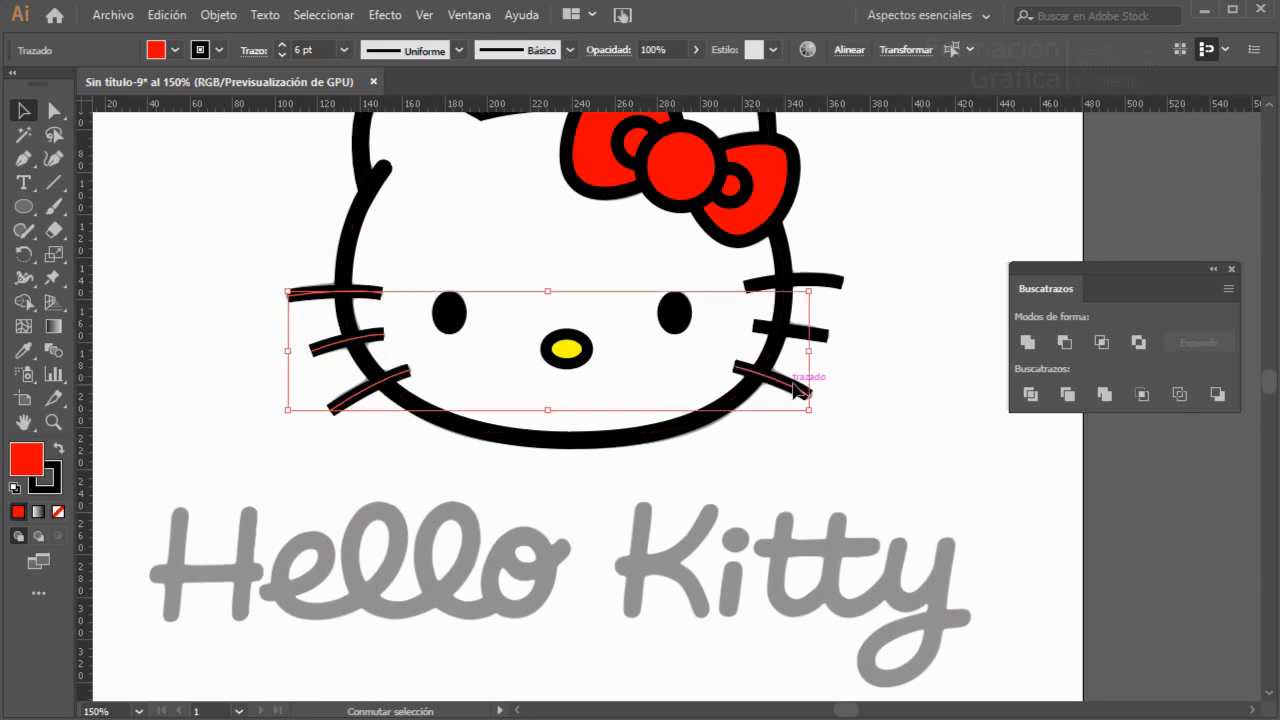
left_click(820, 335, "shift")
left_click(834, 283, "shift")
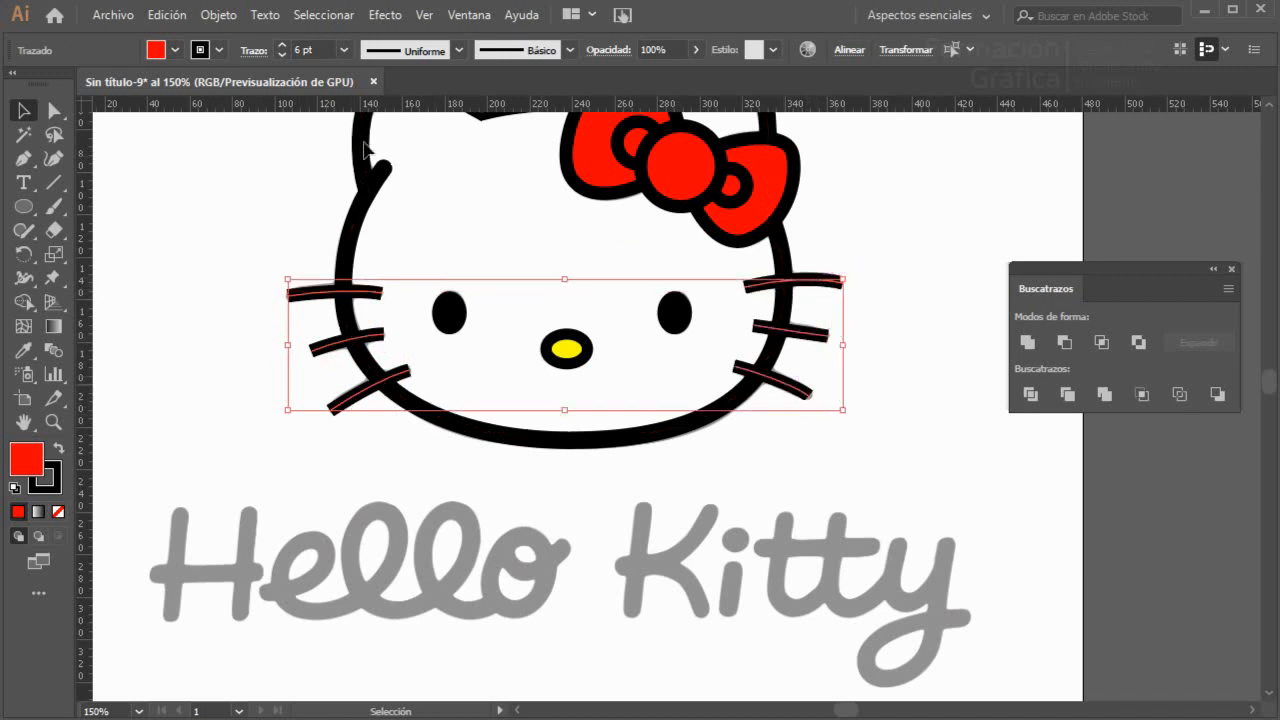
left_click(312, 48)
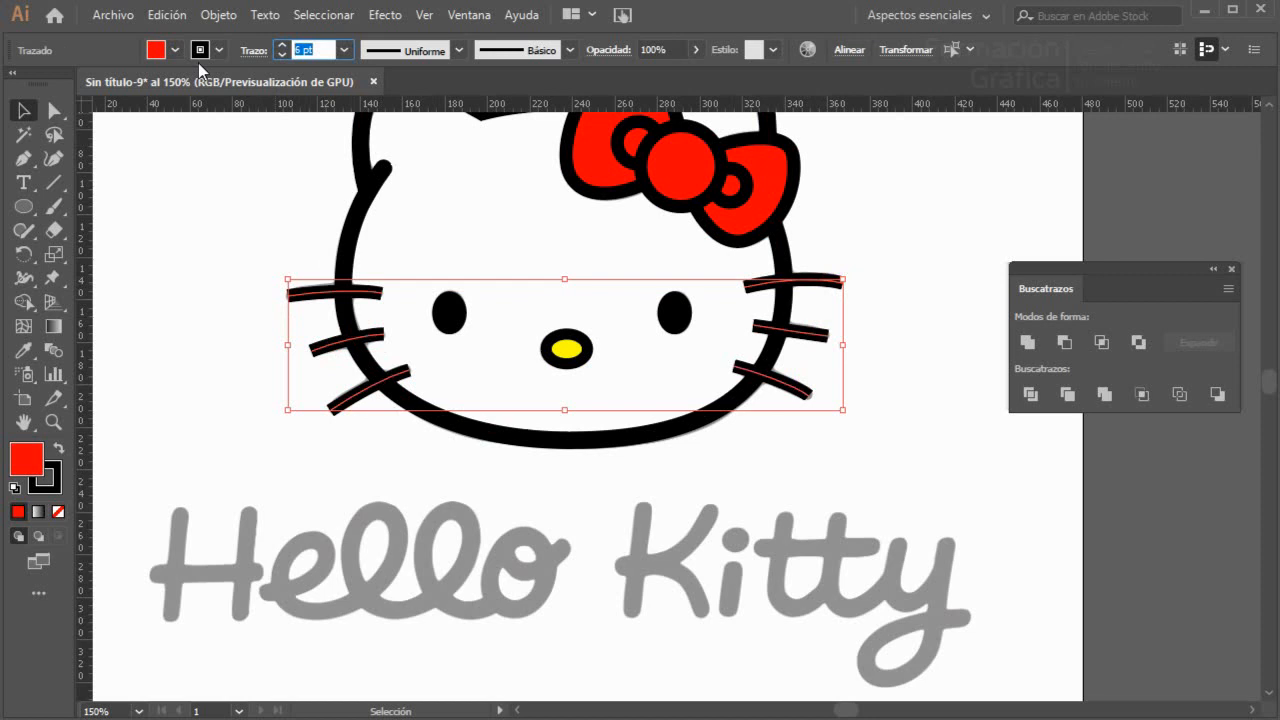
key("Return")
left_click(166, 367)
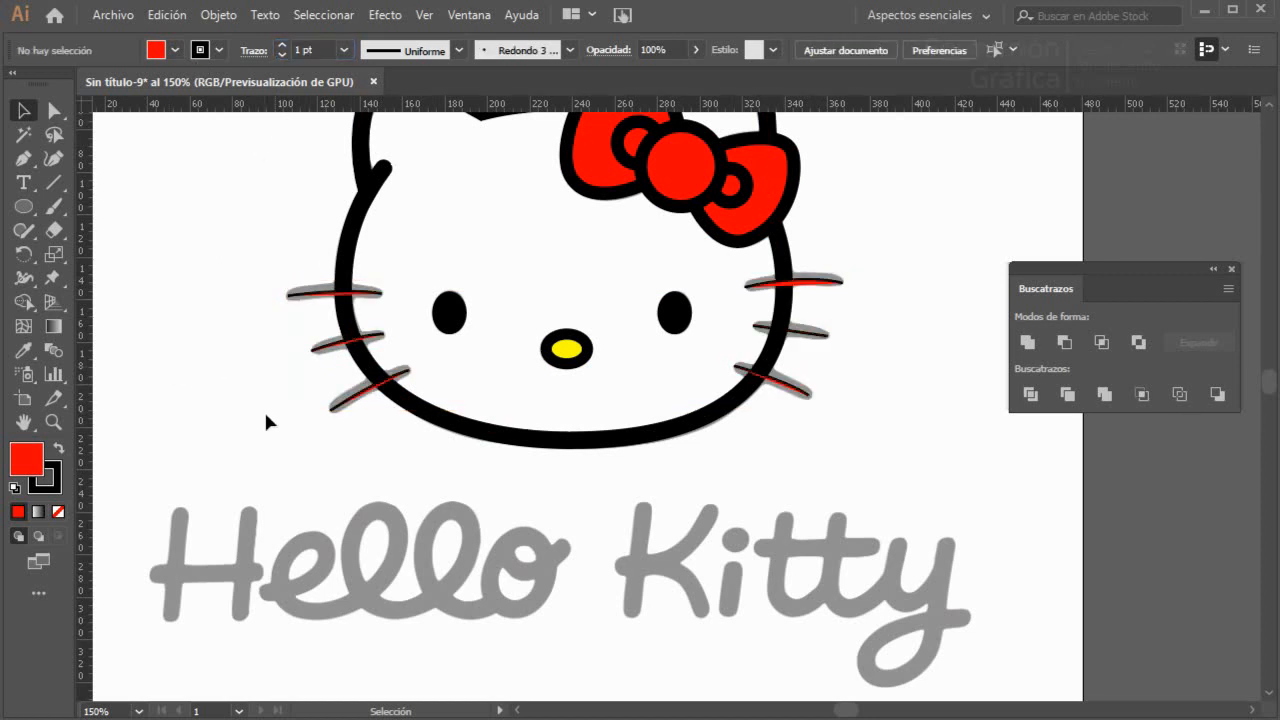
- Select the six whisker paths on both sides of the face again and remove their red fill
key("ctrl+plus")
key("ctrl+plus")
key("ctrl+plus")
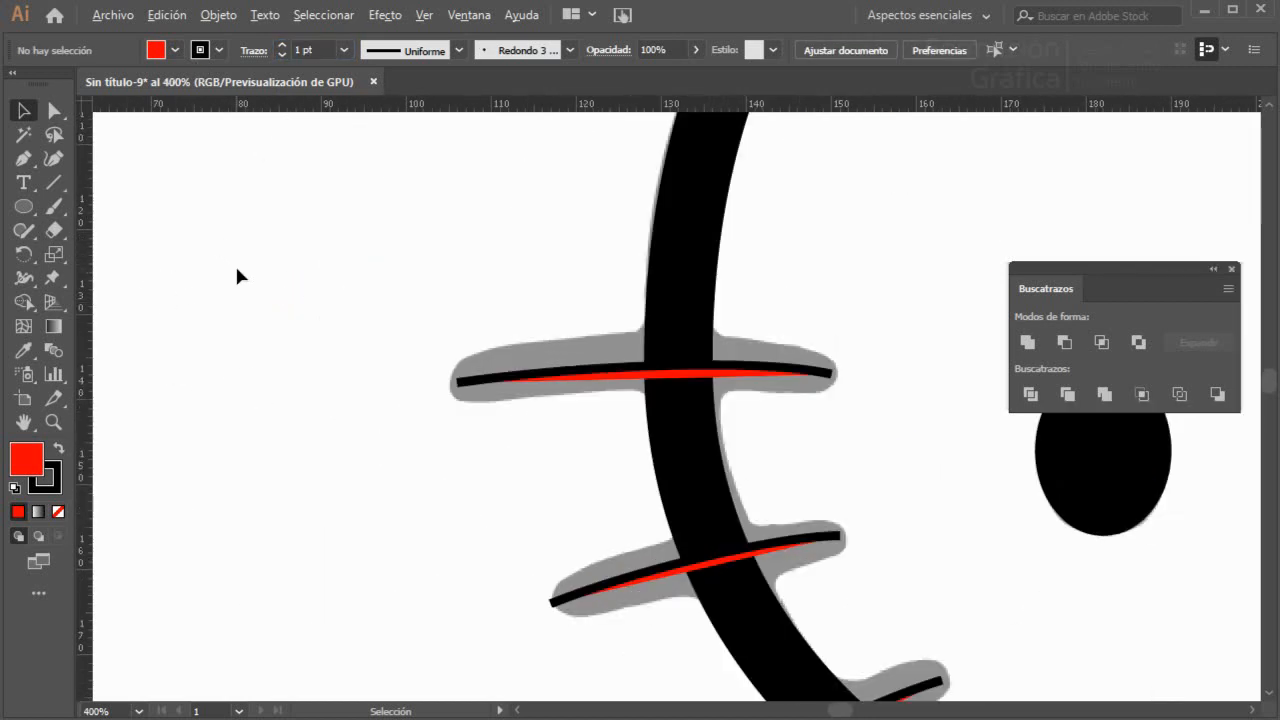
scroll(494, 369, "down", 4)
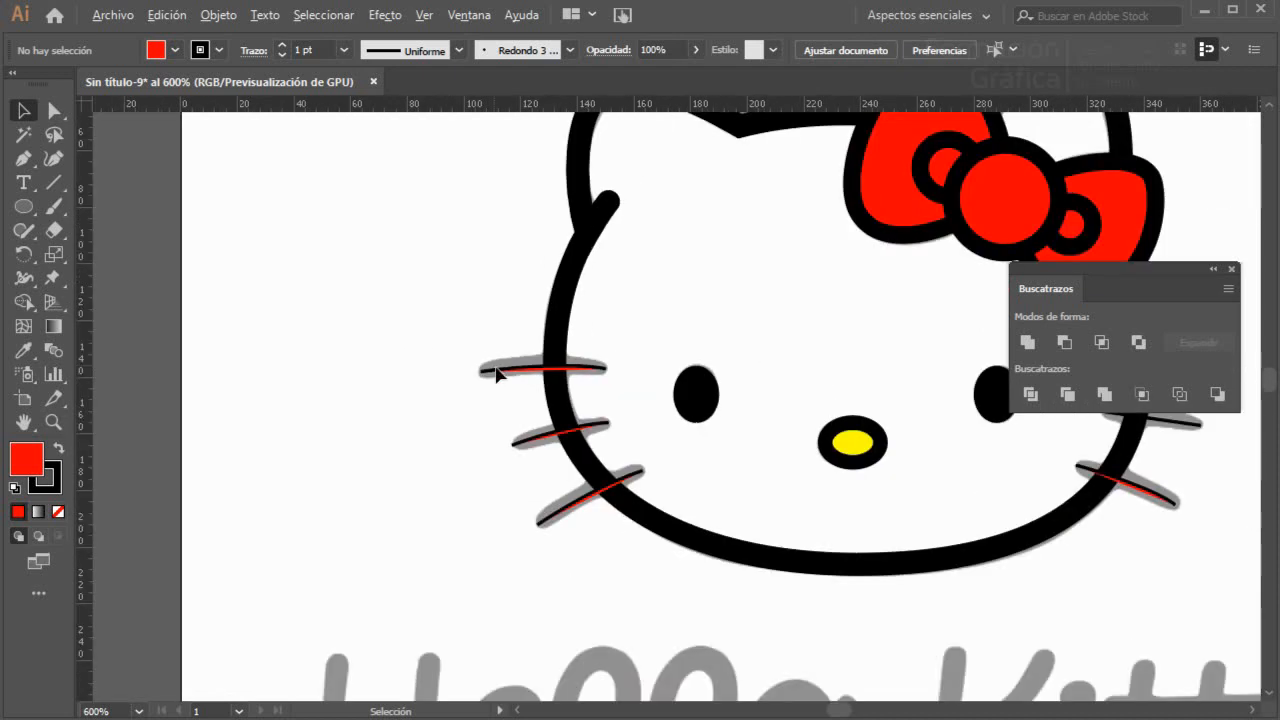
left_click_drag(472, 354, 560, 517)
left_click_drag(993, 461, 985, 350)
left_click_drag(1057, 466, 943, 471)
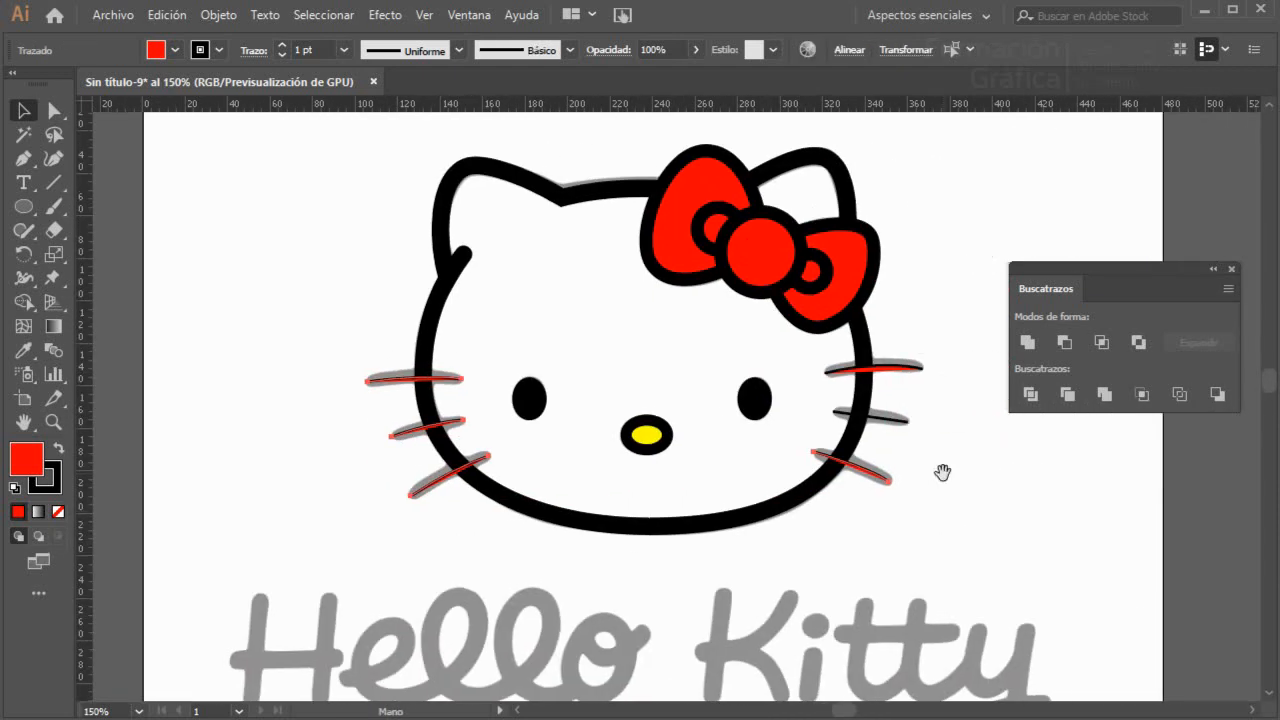
left_click_drag(899, 346, 899, 340)
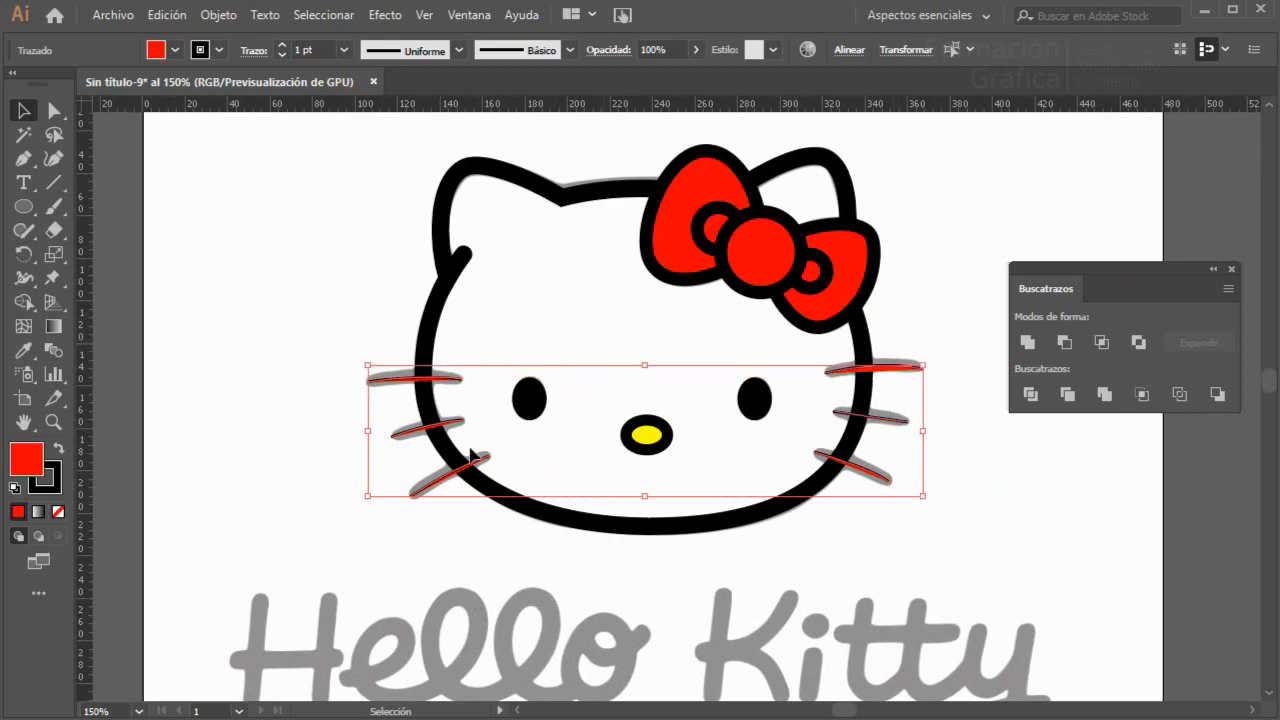
left_click(58, 511)
- Draw a long, flat ellipse in the empty area above the left whiskers and give it a black fill without stroke
scroll(314, 374, "up", 2)
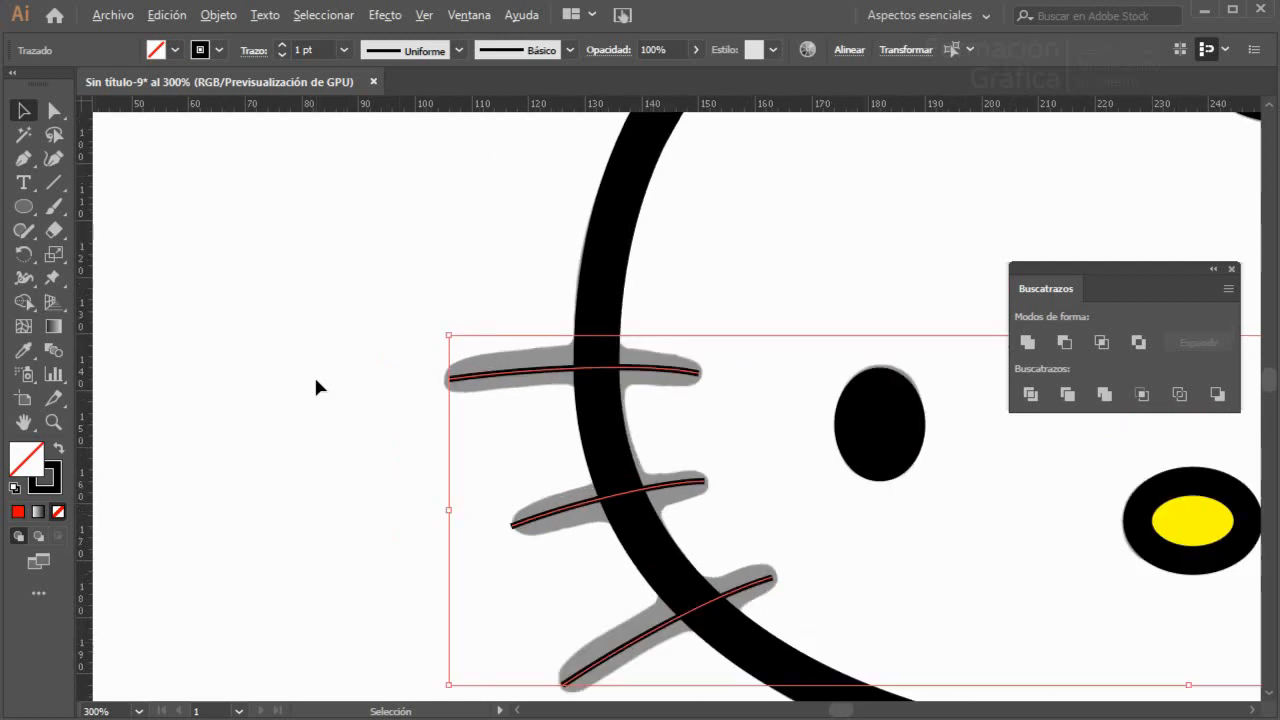
left_click(24, 208)
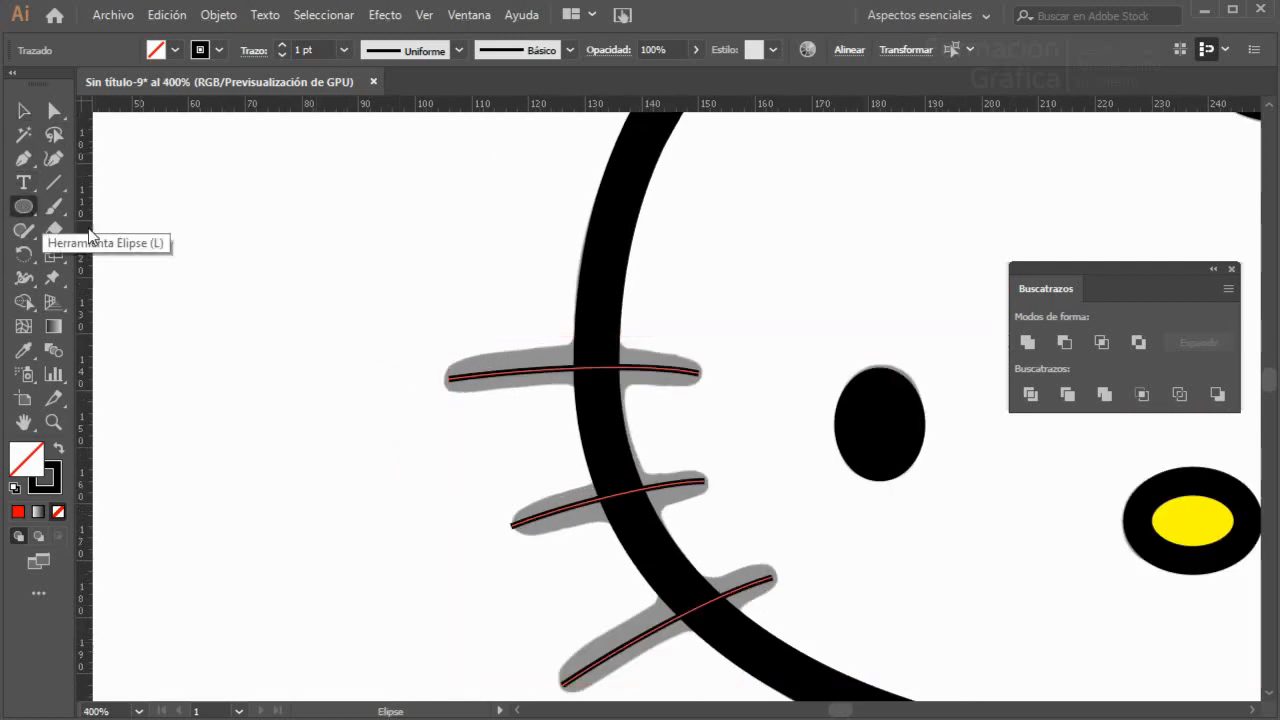
mouse_move(197, 236)
left_mouse_down()
mouse_move(331, 271)
mouse_move(498, 280)
left_mouse_up()
key("shift+x")
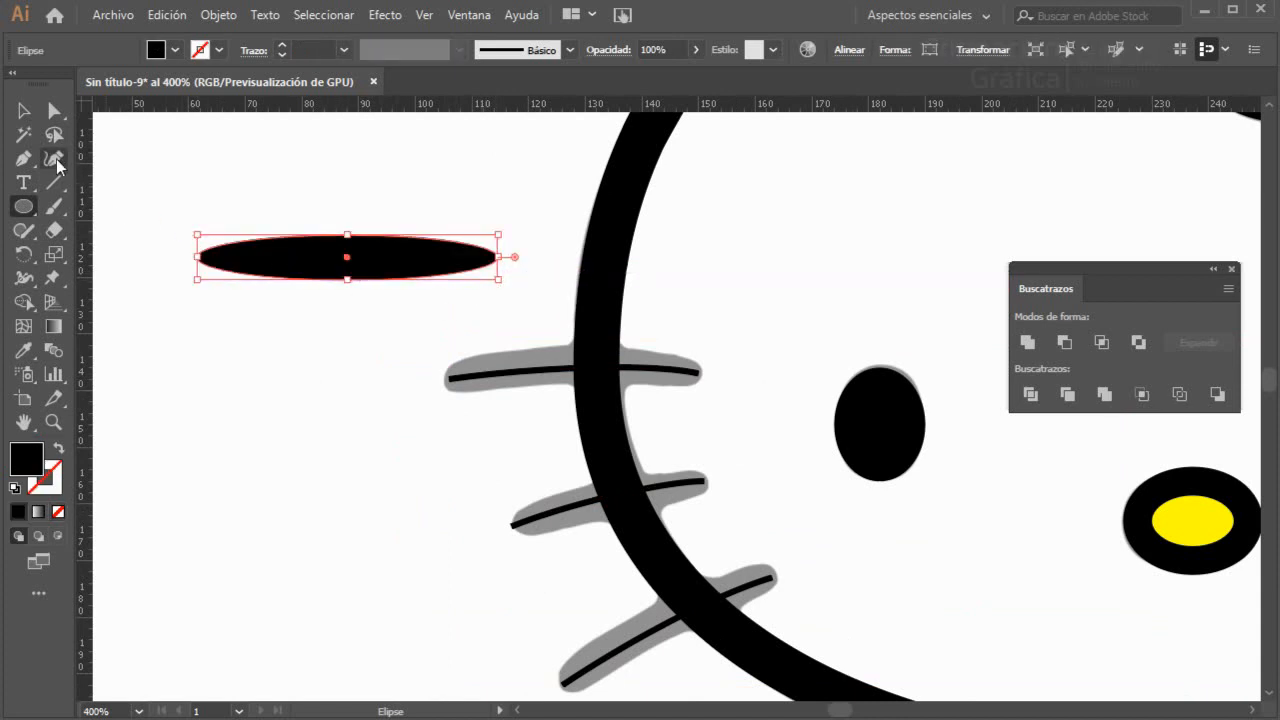
- With the flat ellipse still selected, display the available brushes and place them clear of the ellipse
left_click(24, 110)
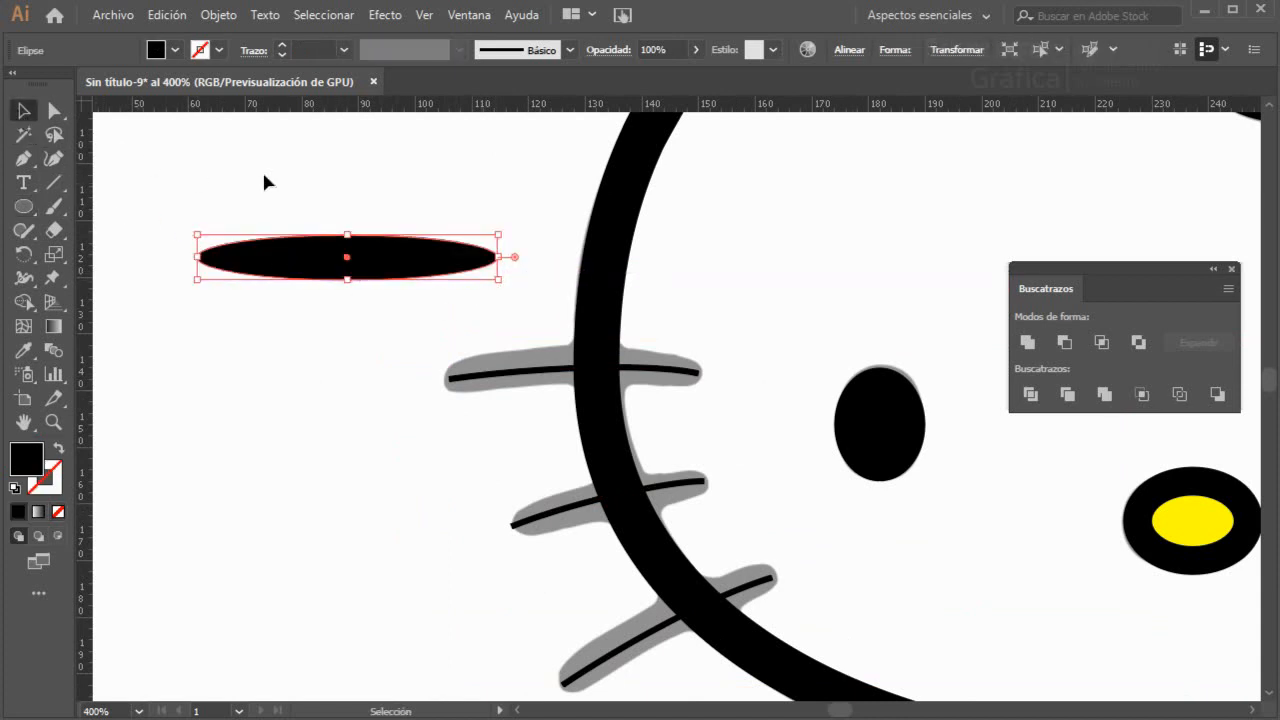
left_click(470, 16)
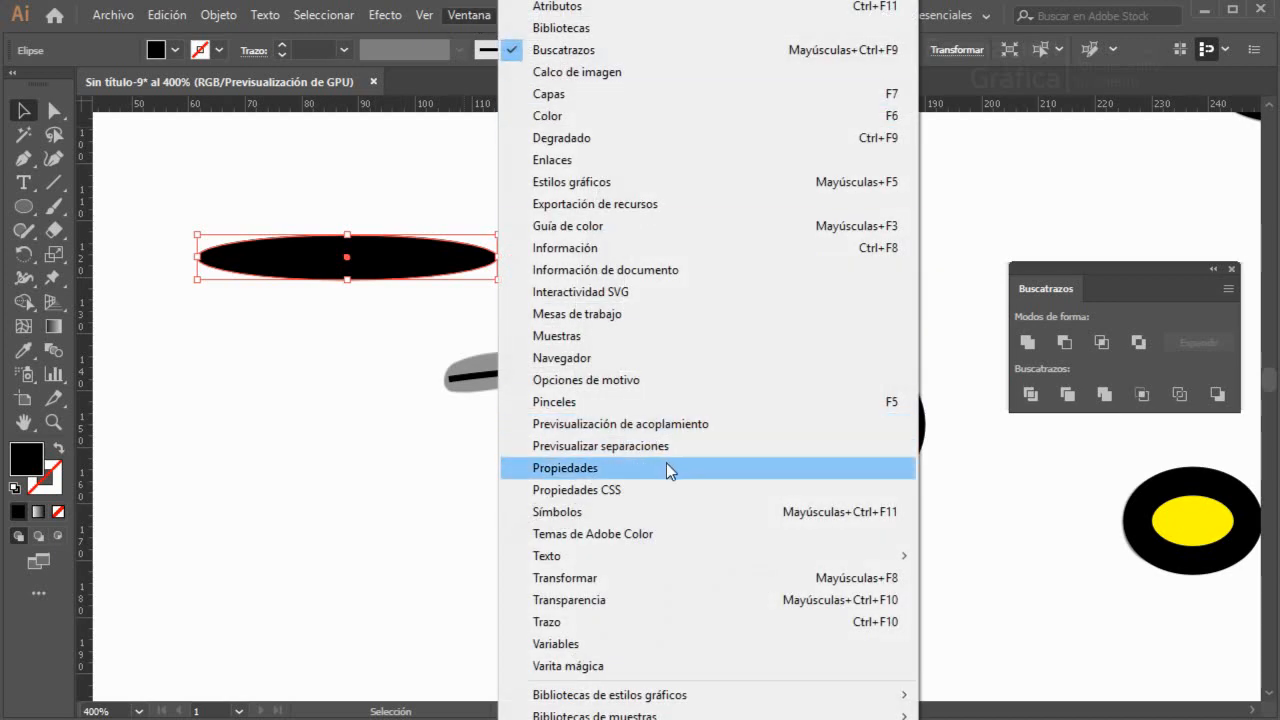
left_click(643, 403)
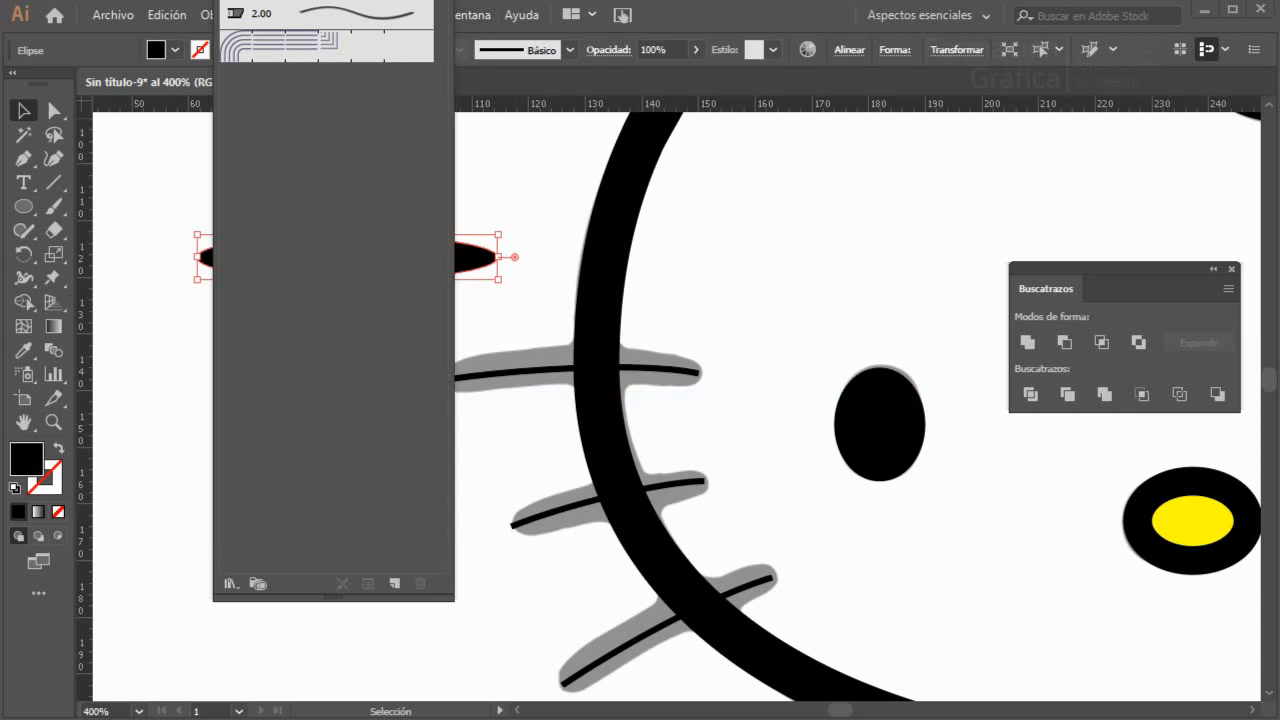
mouse_move(320, 2)
left_mouse_down()
mouse_move(714, 11)
mouse_move(780, 35)
left_mouse_up()
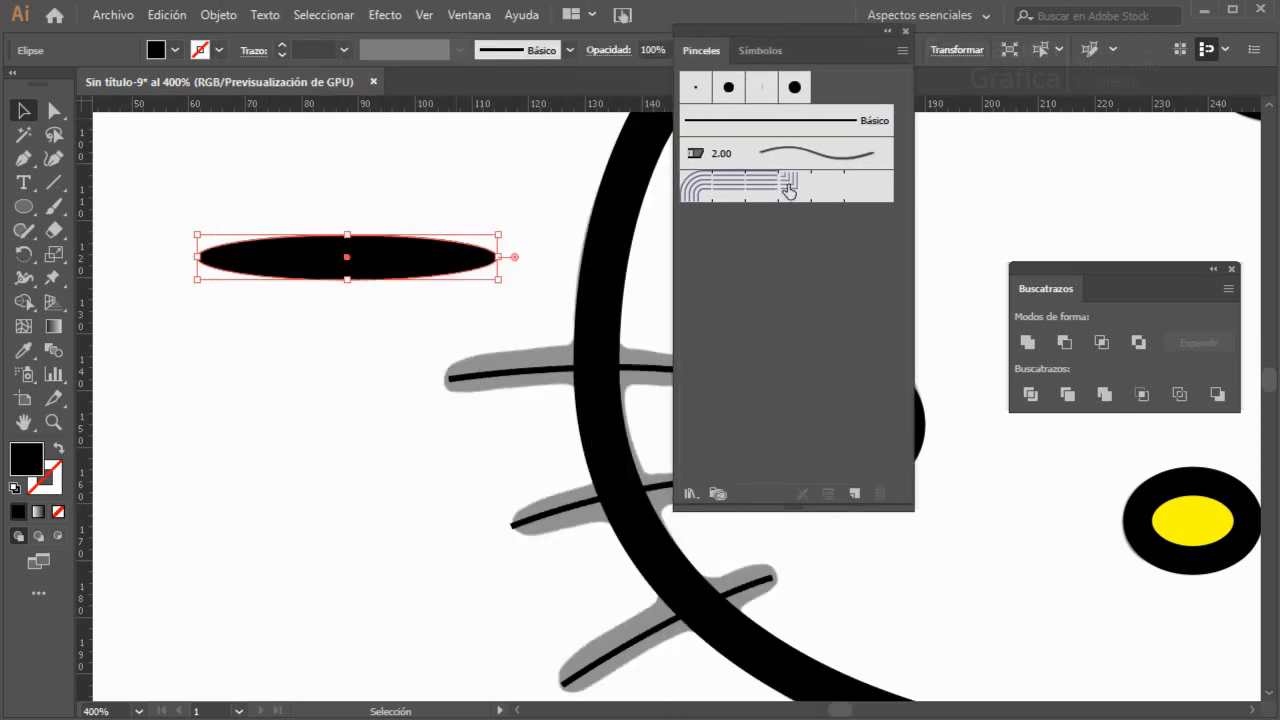
- Create an art brush named Bigotes from the flat black ellipse, then delete the ellipse from the artwork
mouse_move(785, 36)
left_mouse_down()
mouse_move(999, 145)
mouse_move(1054, 136)
left_mouse_up()
left_click_drag(417, 262, 1047, 420)
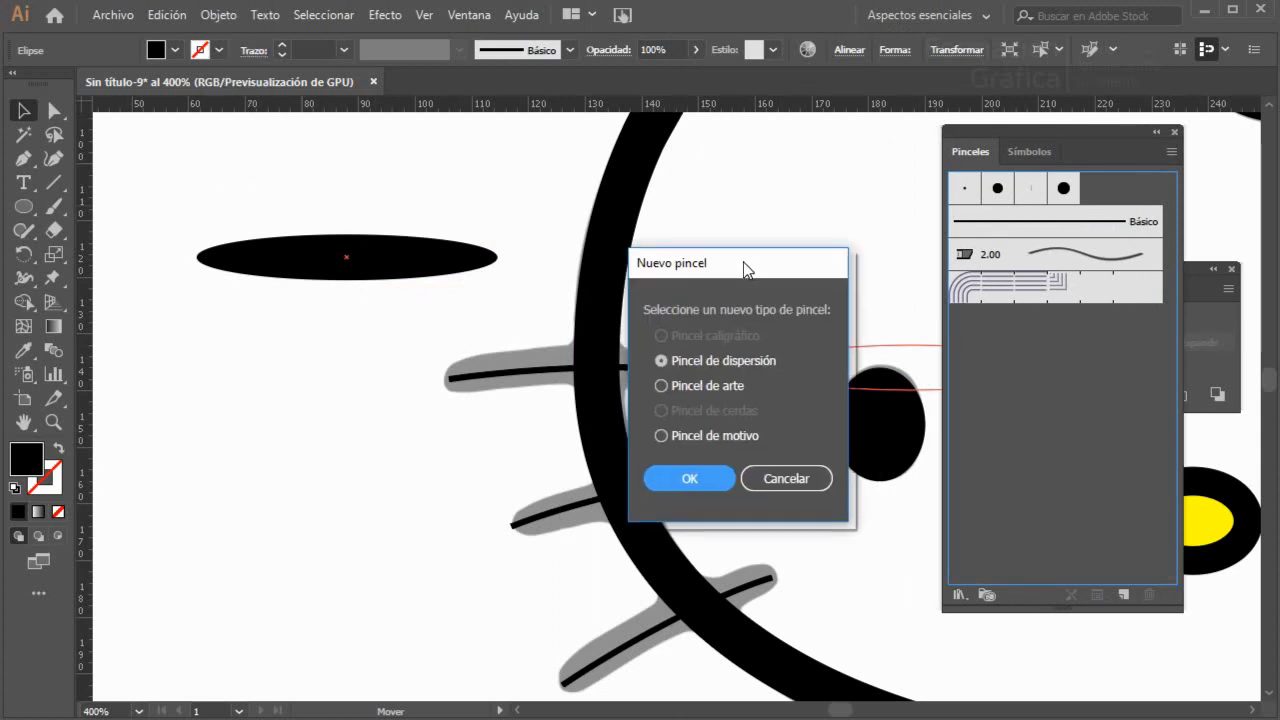
left_click(661, 385)
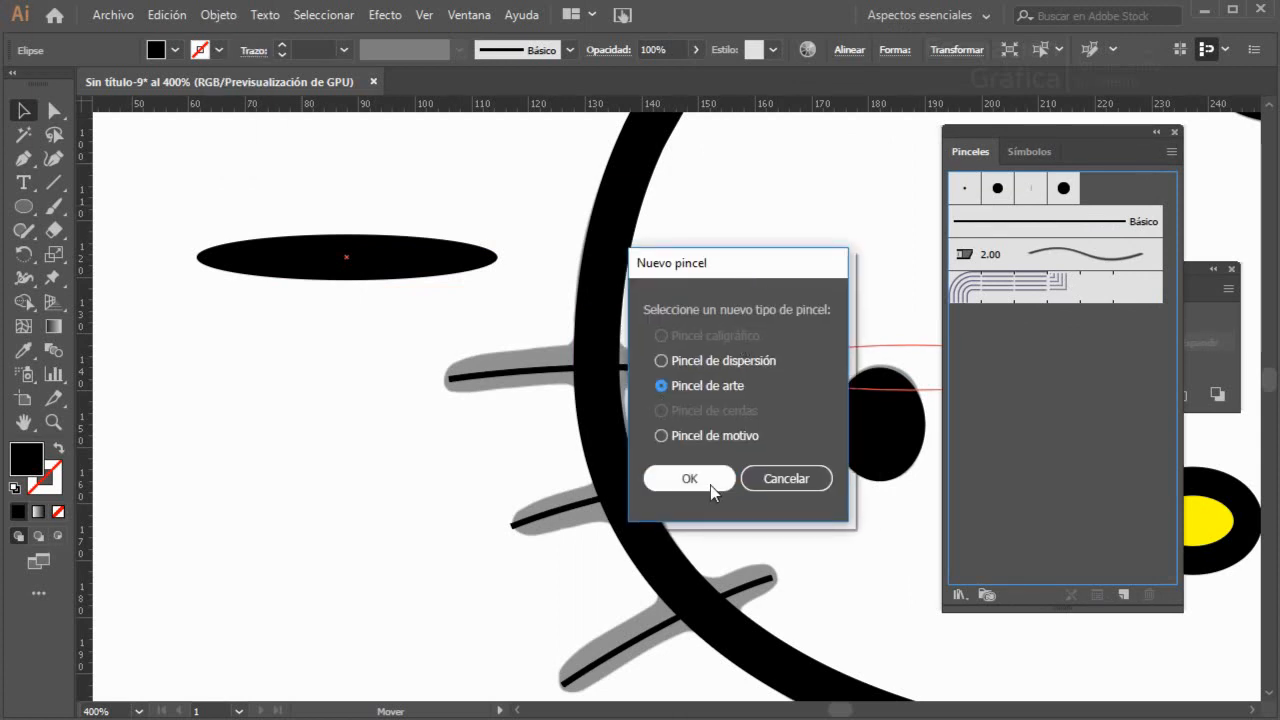
left_click(712, 490)
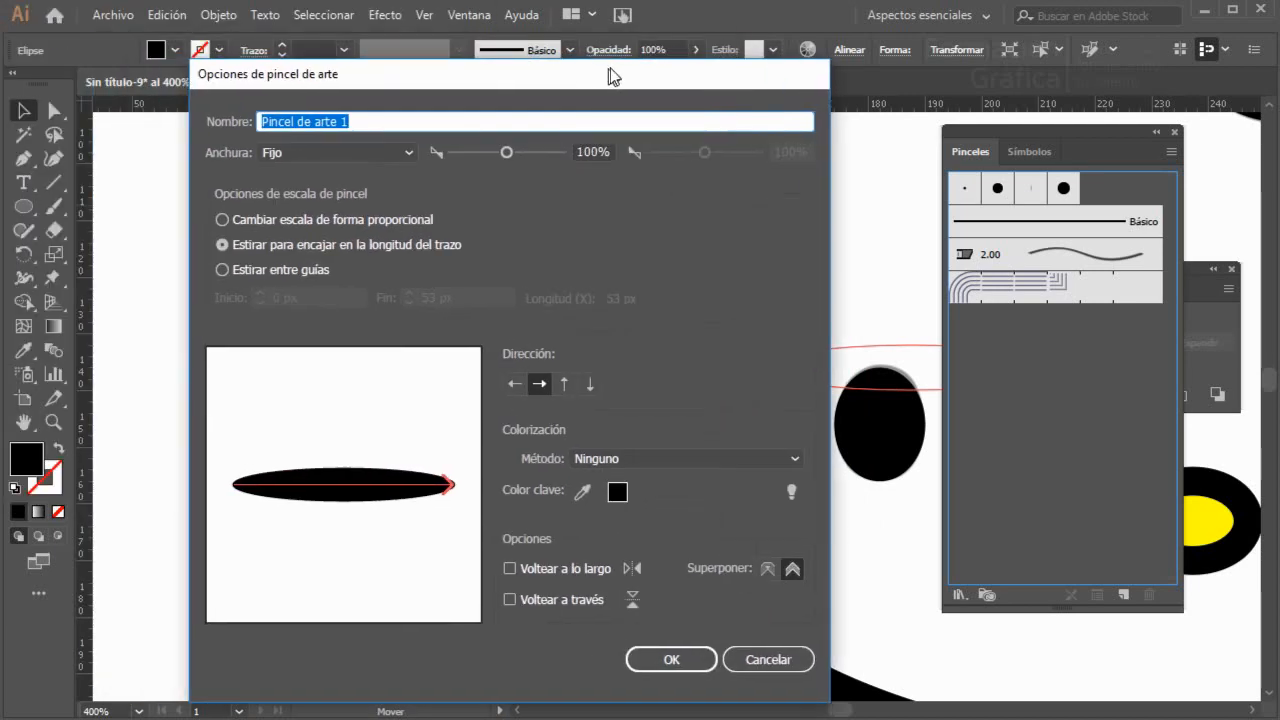
left_click_drag(613, 77, 697, 57)
type("Big")
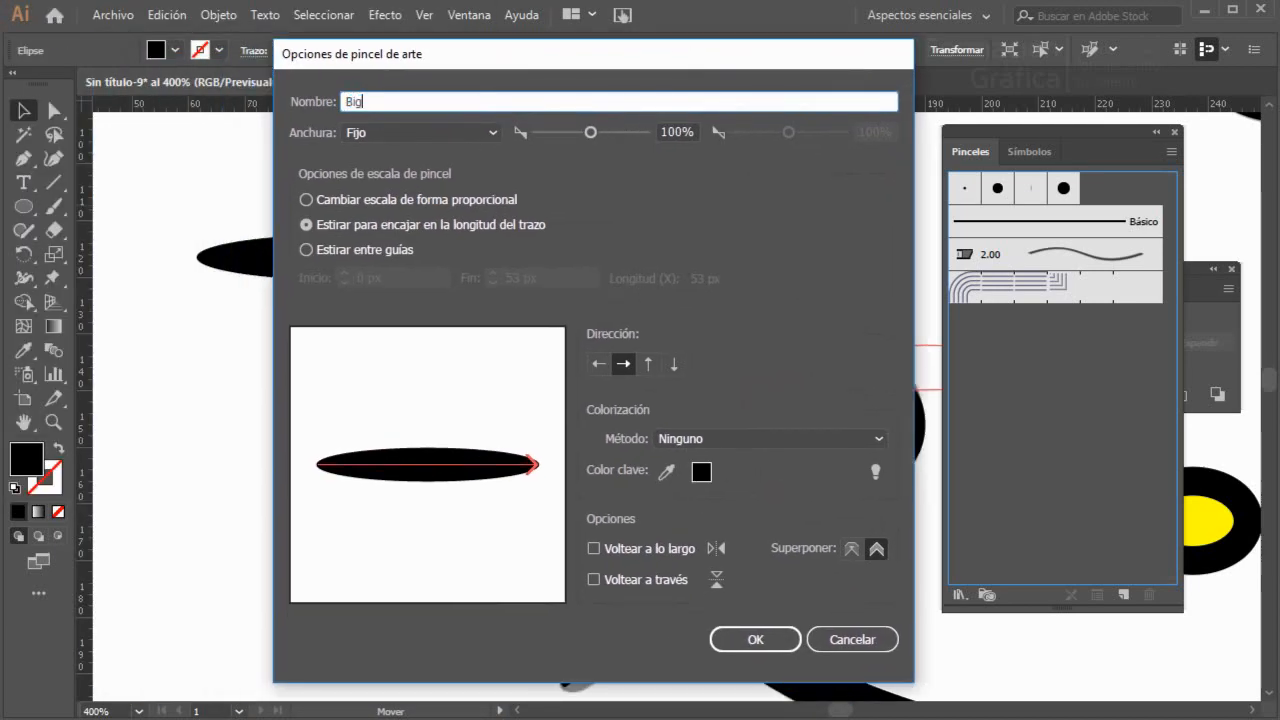
type("otes")
left_click(756, 639)
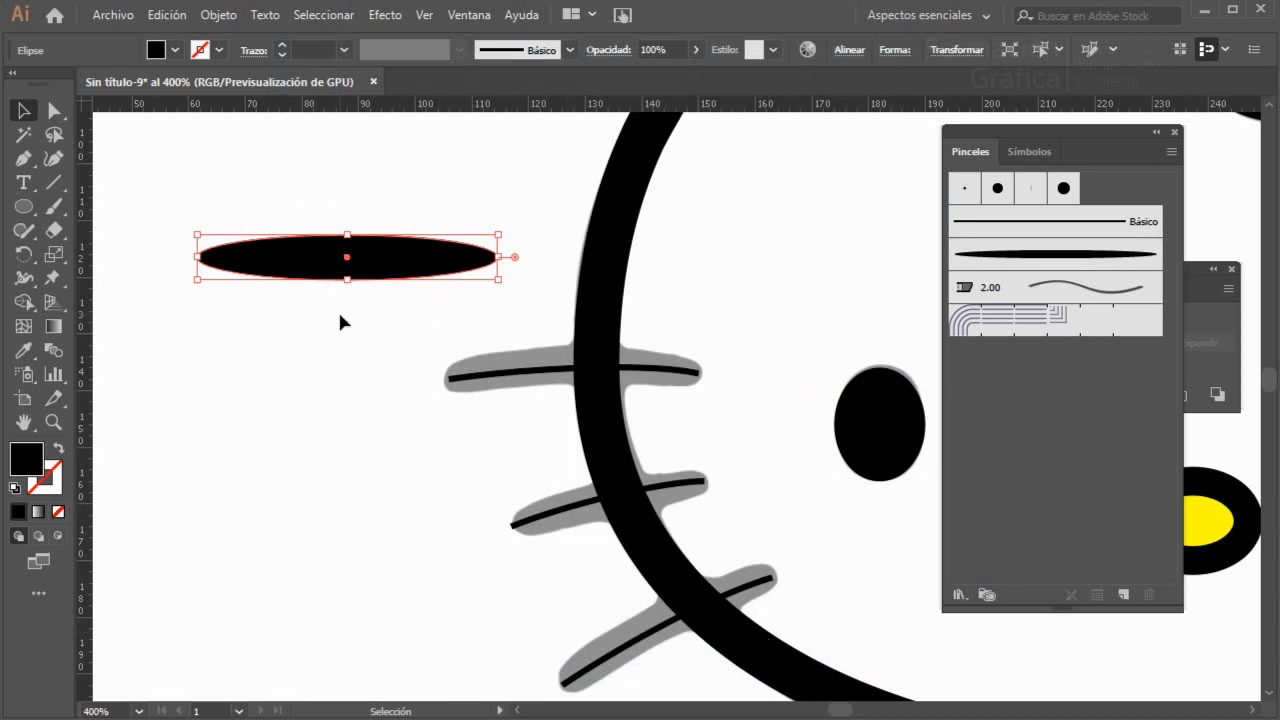
key("Delete")
- Apply the Bigotes art brush to all six whisker paths on both sides of the face and deselect them
left_click_drag(386, 353, 322, 267)
left_click_drag(330, 317, 380, 393)
left_click_drag(372, 458, 458, 551)
left_click_drag(514, 578, 178, 583)
left_click_drag(605, 600, 302, 607)
left_click_drag(745, 502, 340, 518)
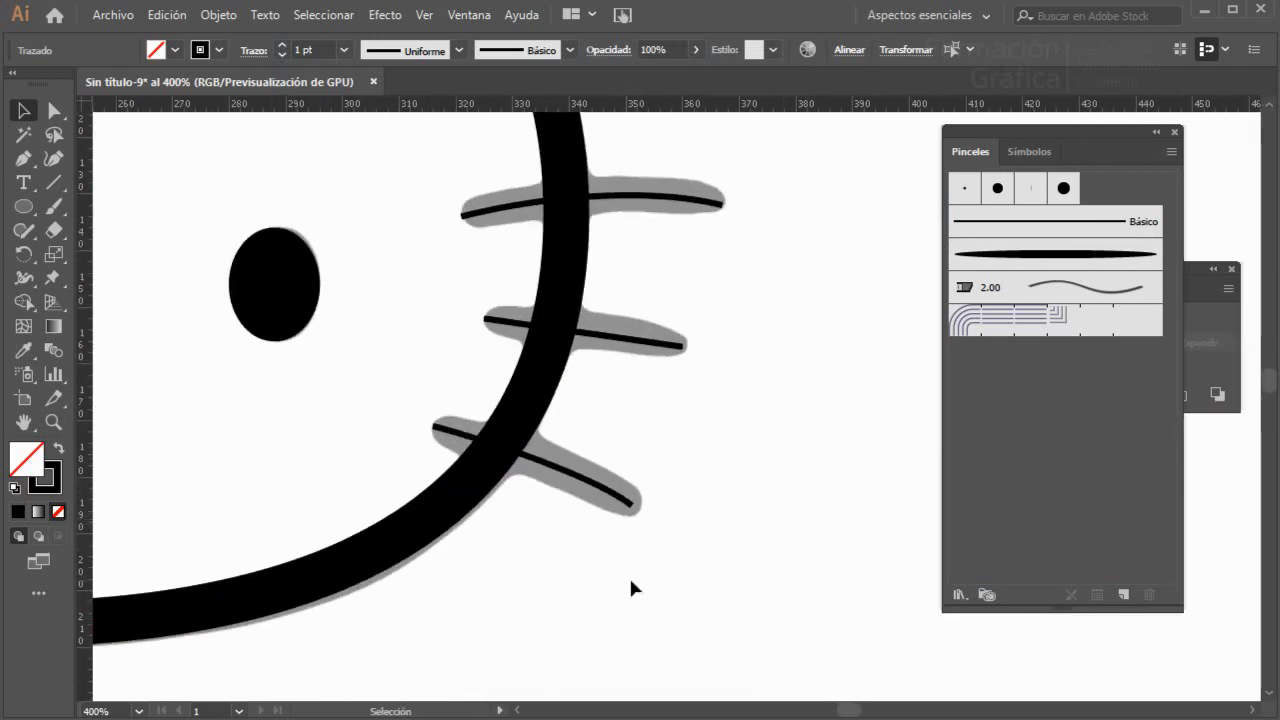
left_click_drag(694, 560, 612, 454)
left_click_drag(703, 384, 645, 309)
left_click_drag(738, 237, 683, 164)
key("ctrl+0")
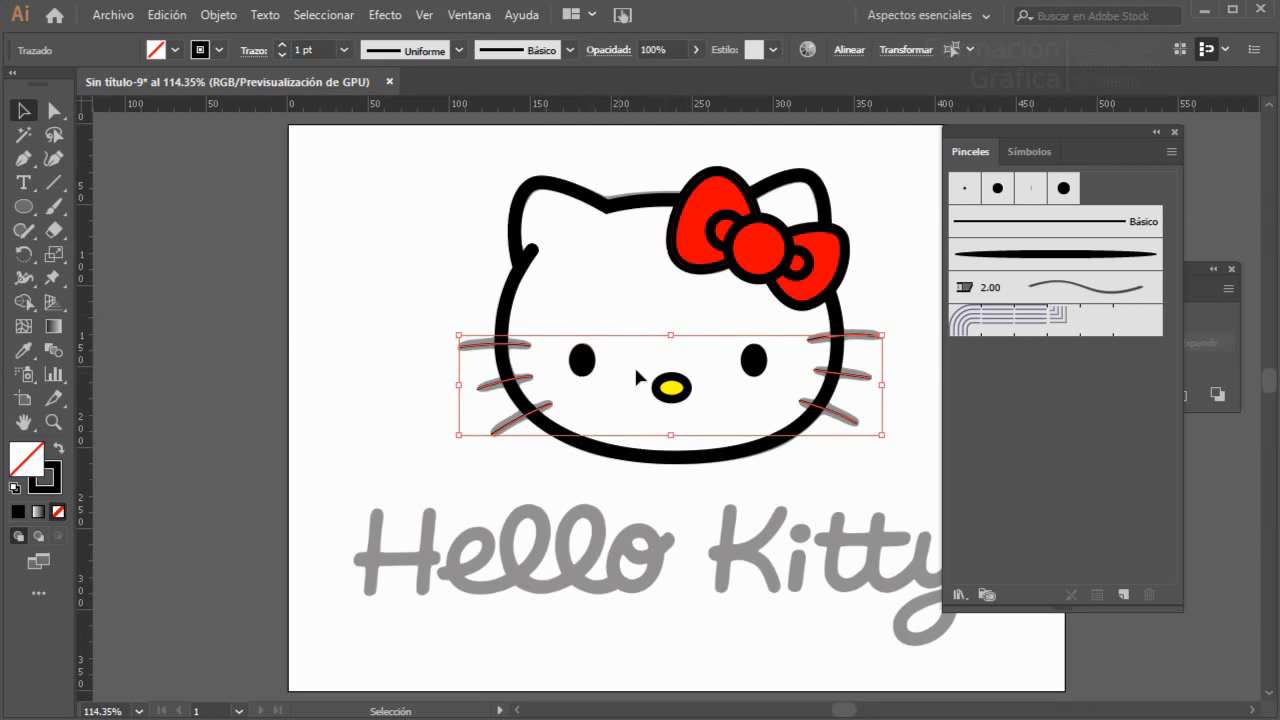
scroll(724, 300, "up", 2)
left_click_drag(724, 308, 619, 368)
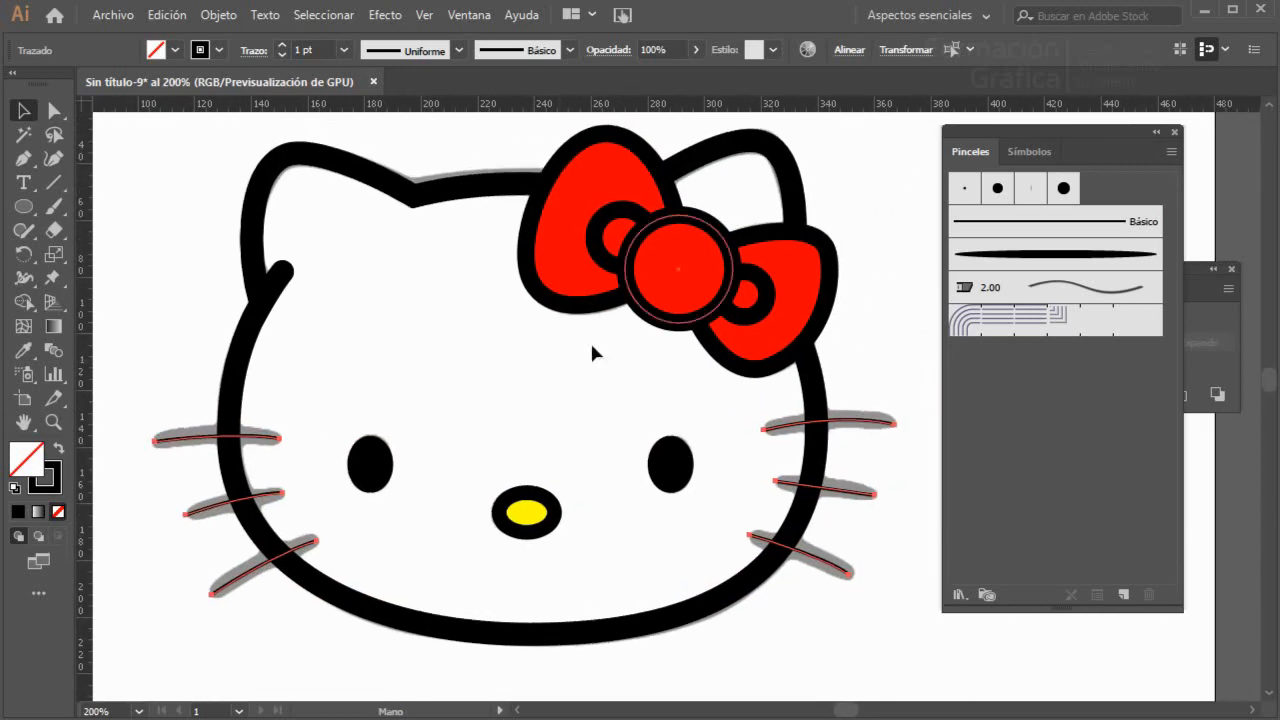
left_click(1040, 255)
left_click(857, 320)
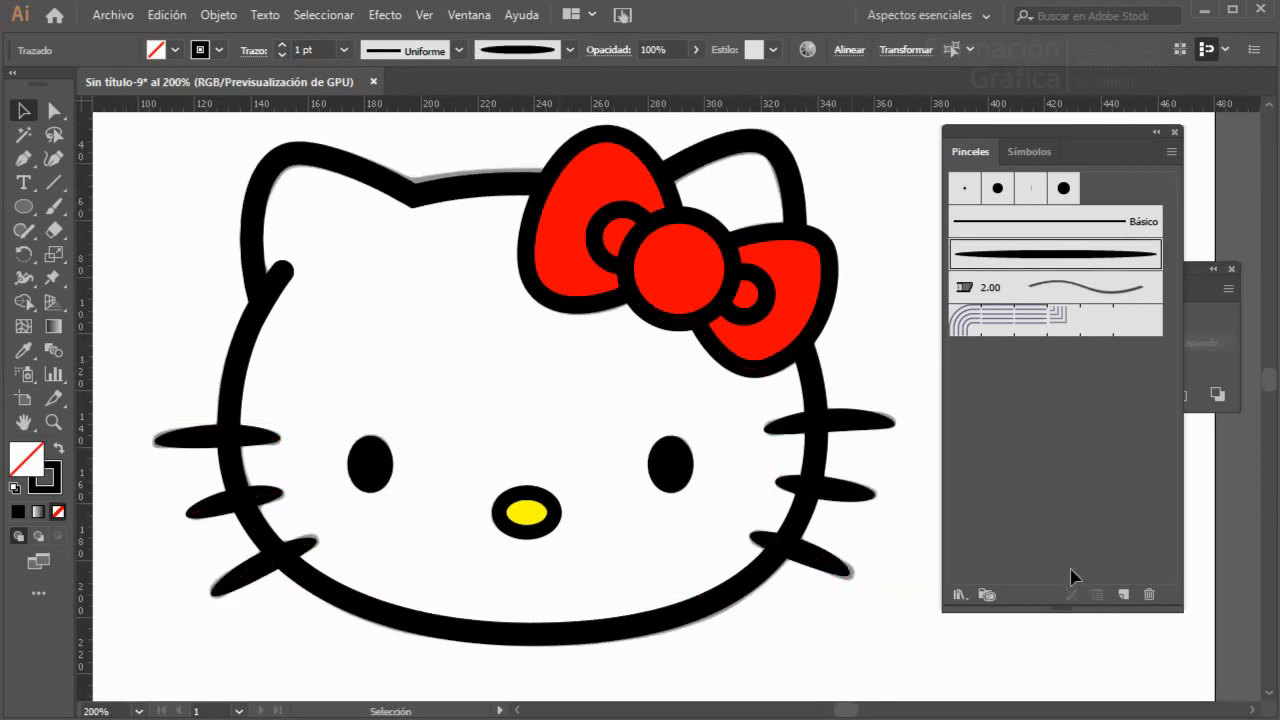
- Select all six brushed whiskers and set their stroke weight to 0.7 pt
left_click(868, 418)
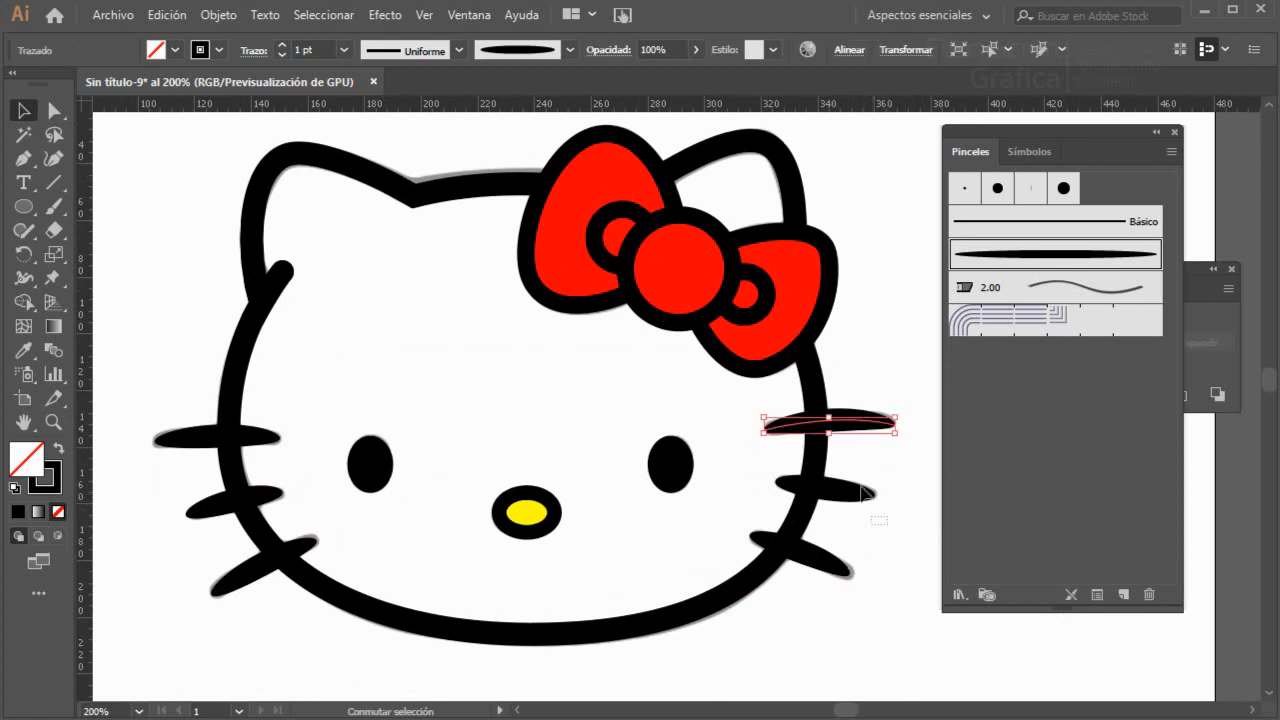
left_click(862, 490, "shift")
left_click_drag(862, 612, 821, 558)
left_click_drag(189, 620, 226, 566)
left_click_drag(159, 534, 197, 487)
left_click_drag(157, 447, 186, 410)
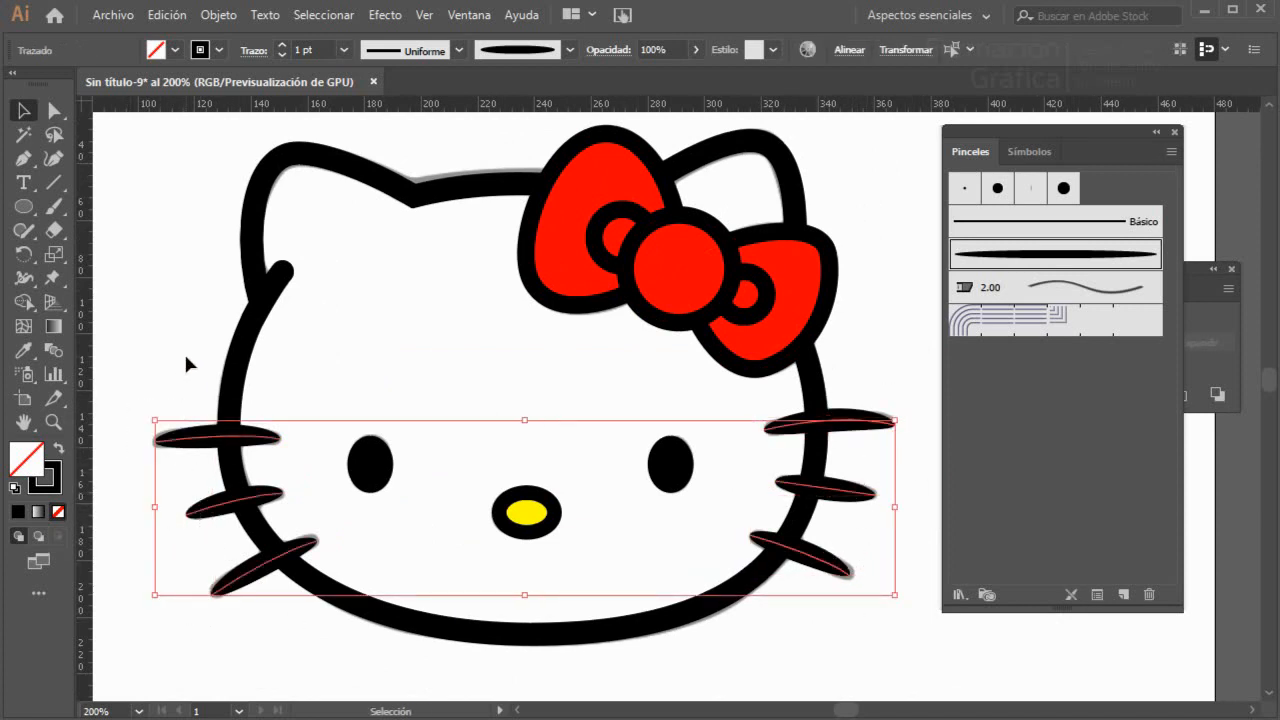
left_click(302, 50)
type("0.")
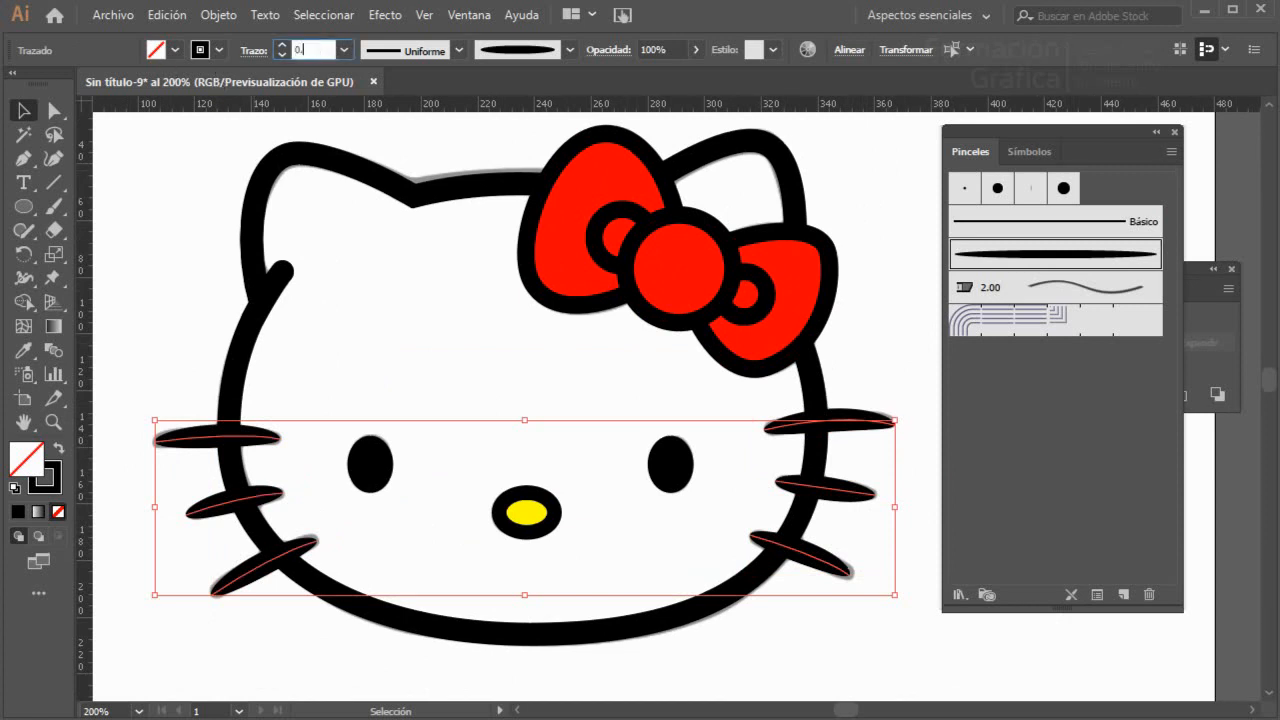
type("7")
key("Tab")
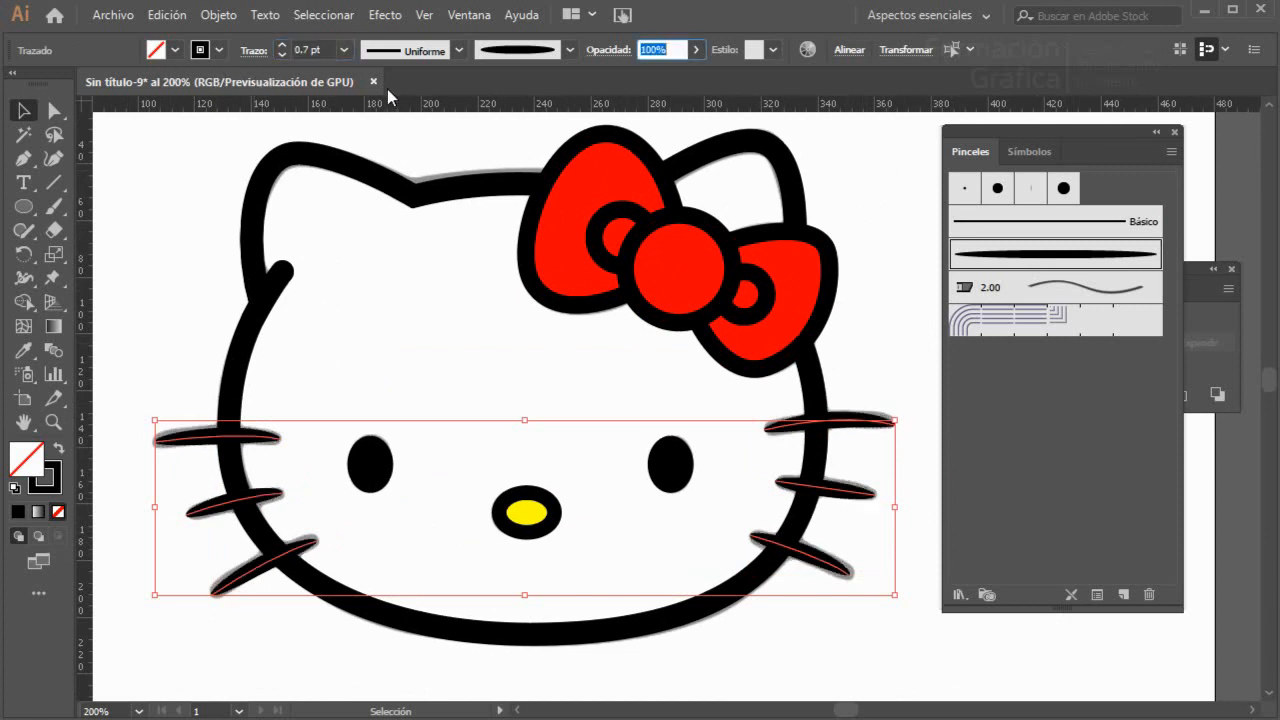
- Set the stroke weight of the six selected whiskers to 0.8 pt and deselect them
left_click(308, 50)
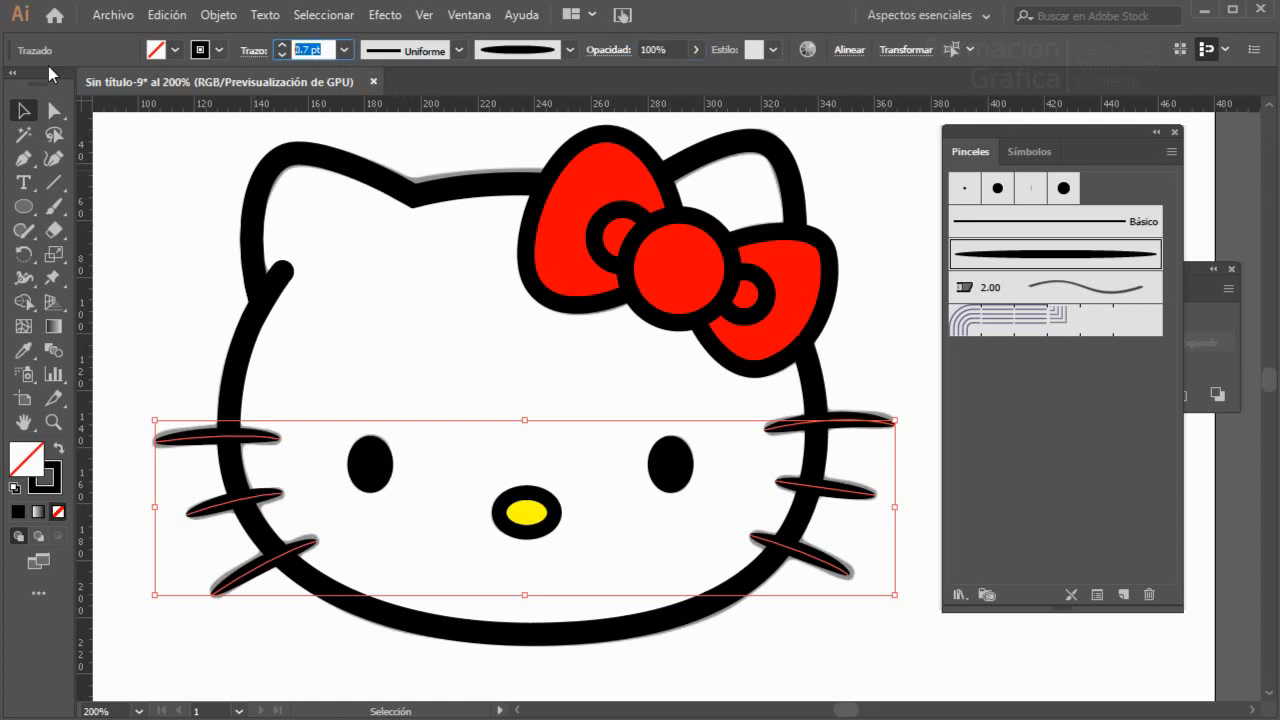
type("0.8")
key("Return")
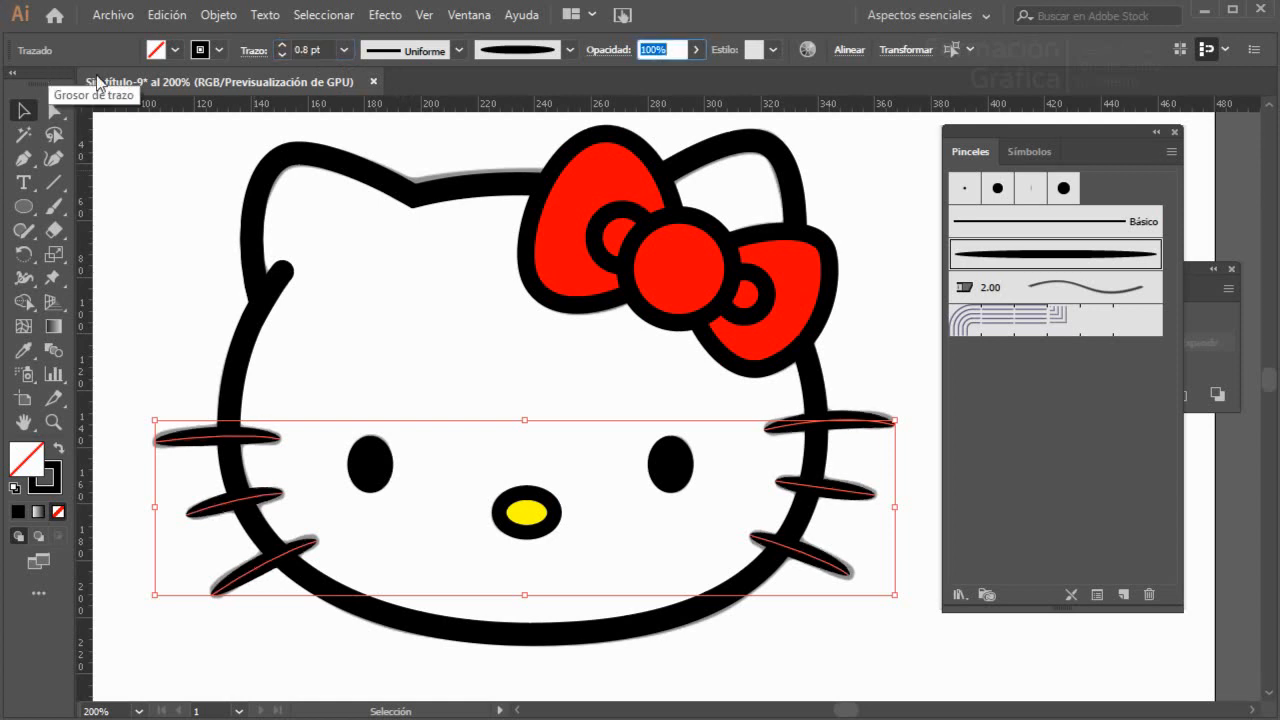
left_click(930, 528)
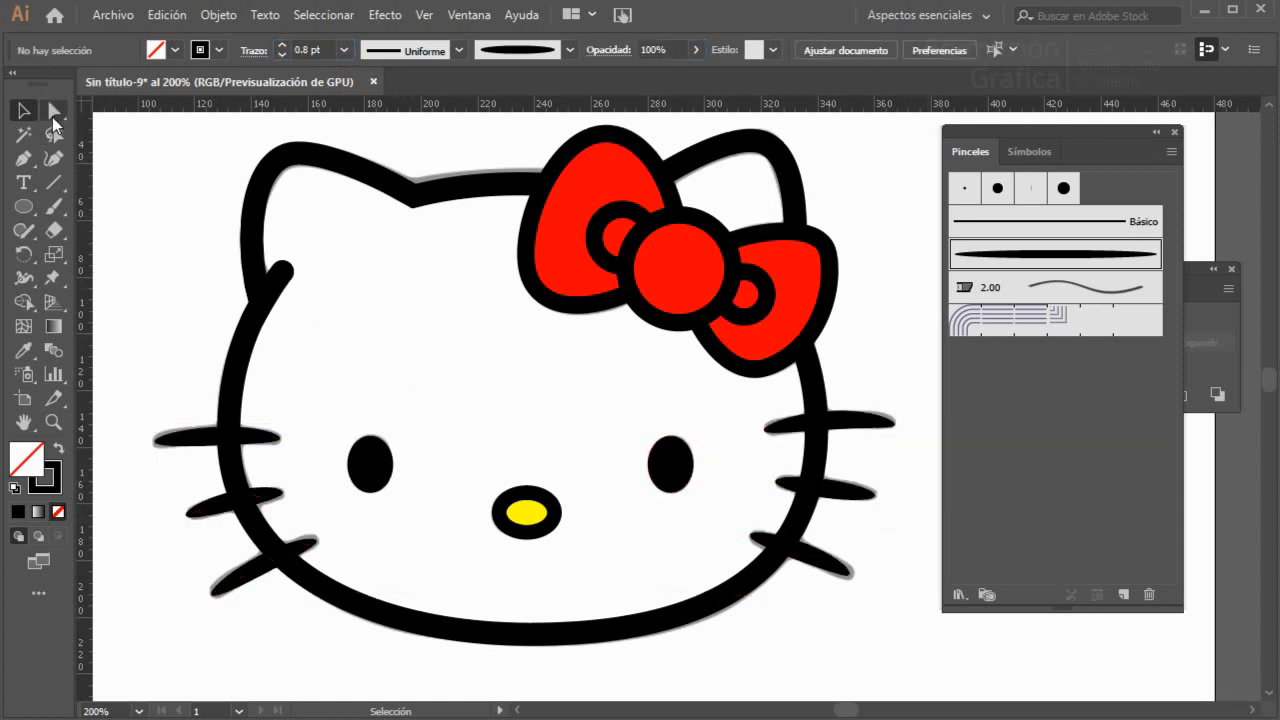
- Curve the middle whisker on the right side of the face by pulling direction handles out of its outer anchor point
key("a")
left_click(830, 494)
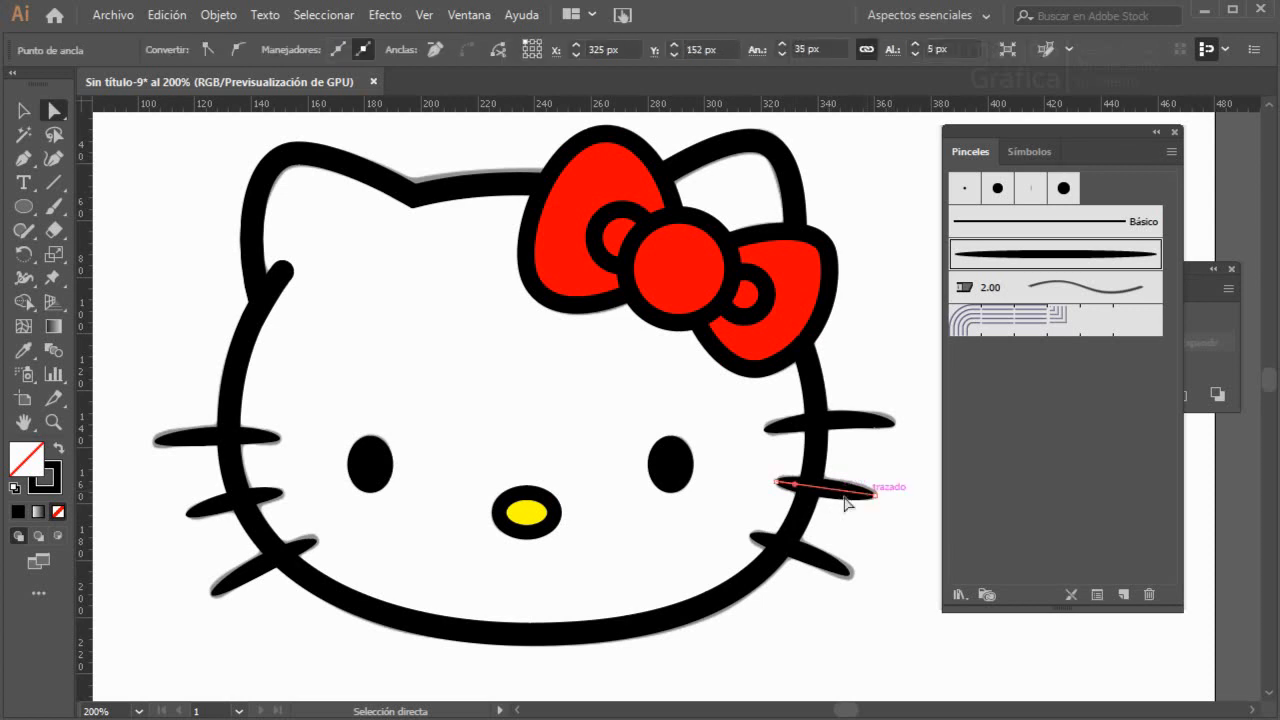
left_click_drag(23, 158, 110, 231)
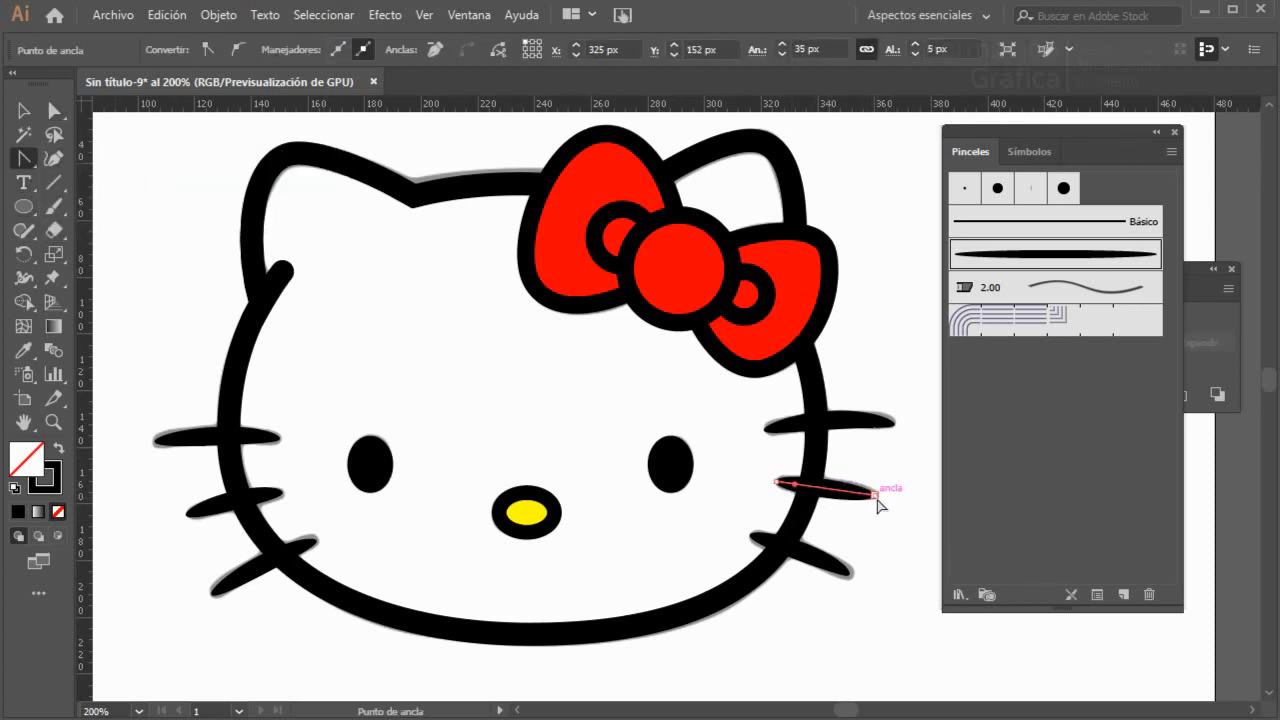
left_click_drag(876, 498, 901, 508)
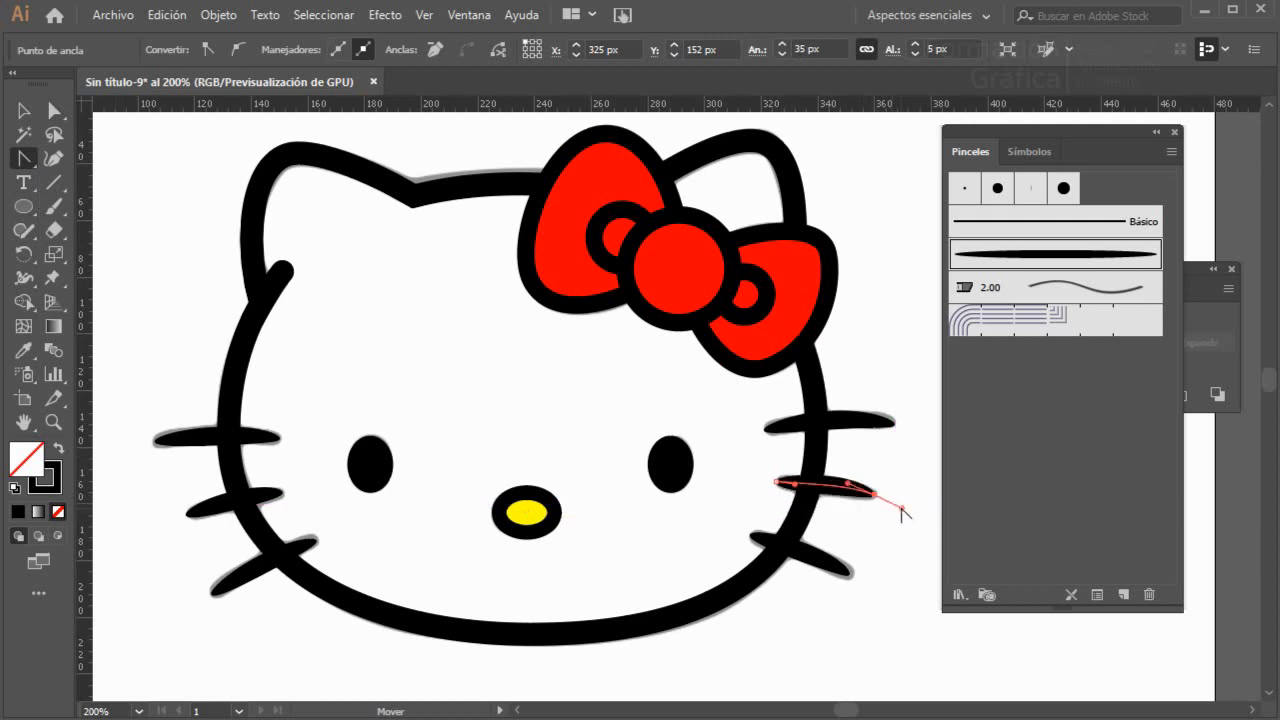
left_click(54, 110)
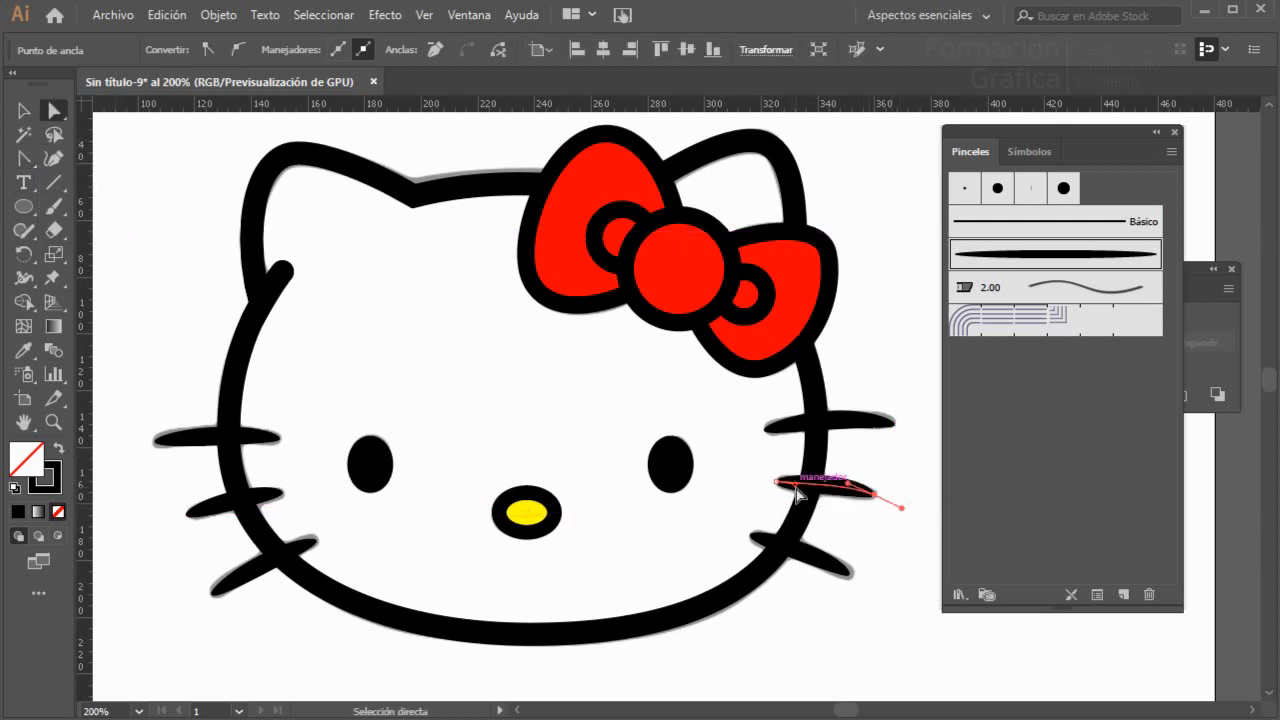
left_click(931, 504)
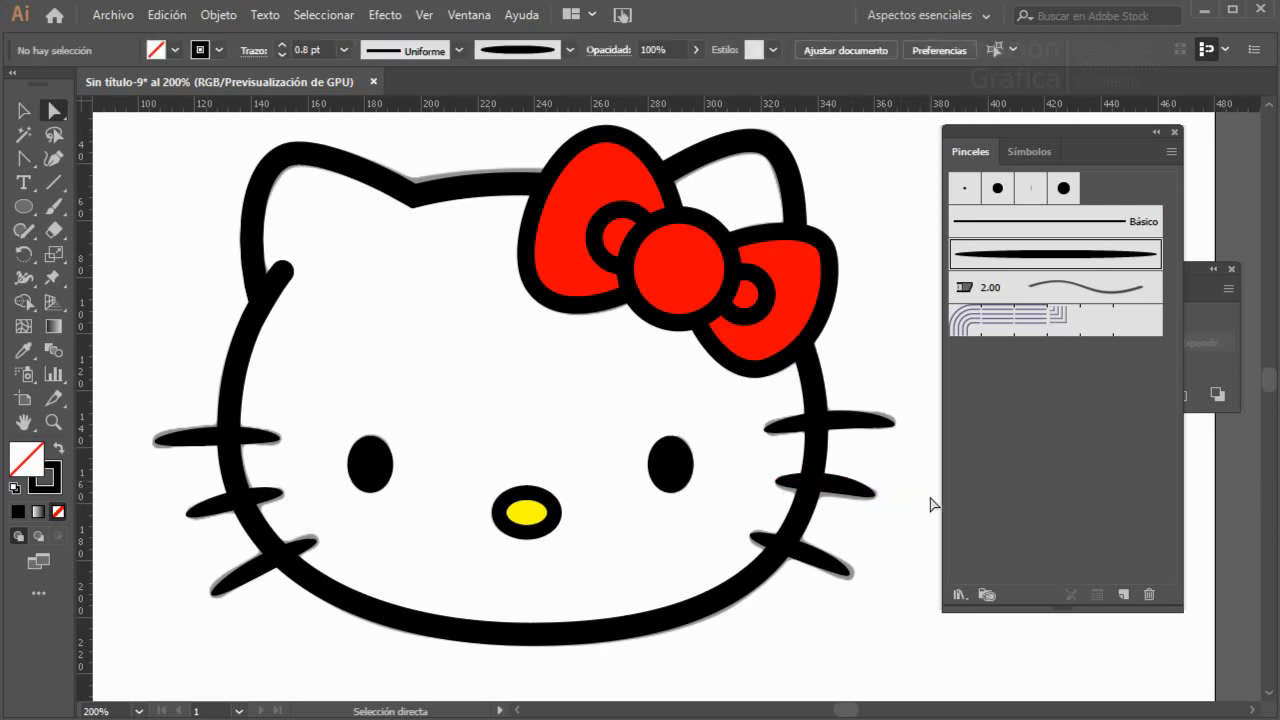
left_click(232, 505)
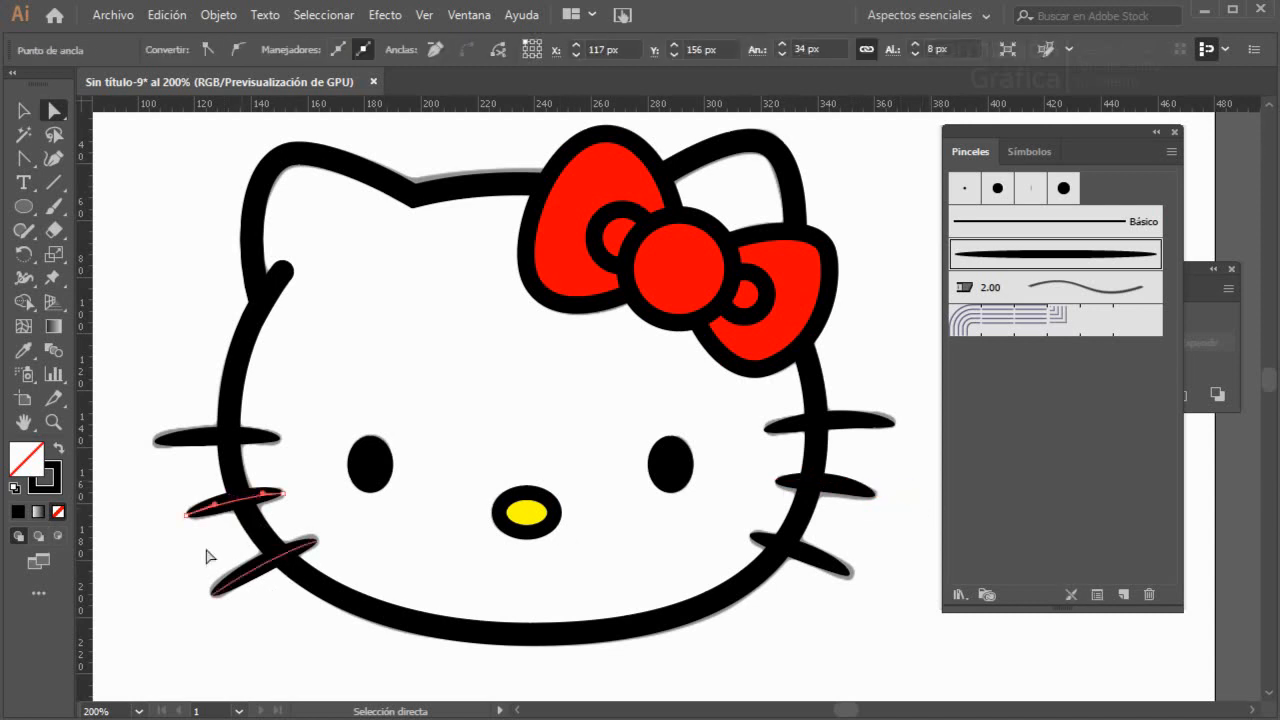
left_click(118, 302)
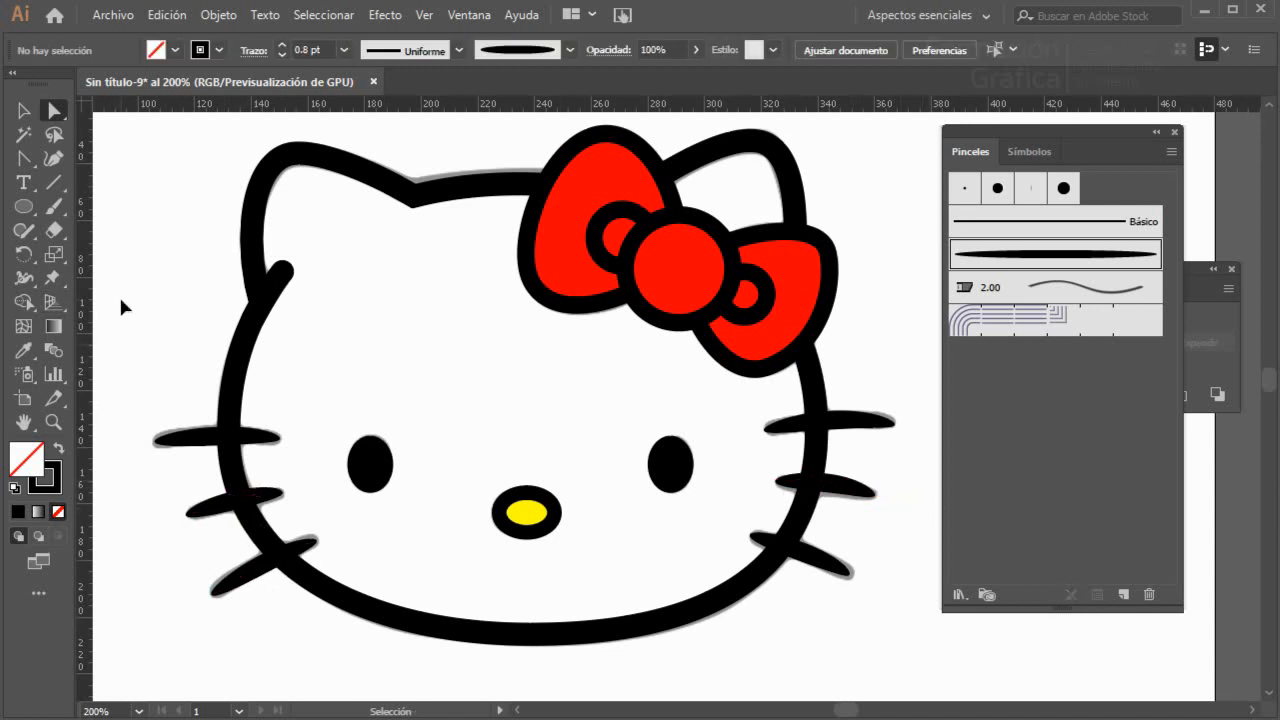
key("ctrl+y")
key("ctrl+y")
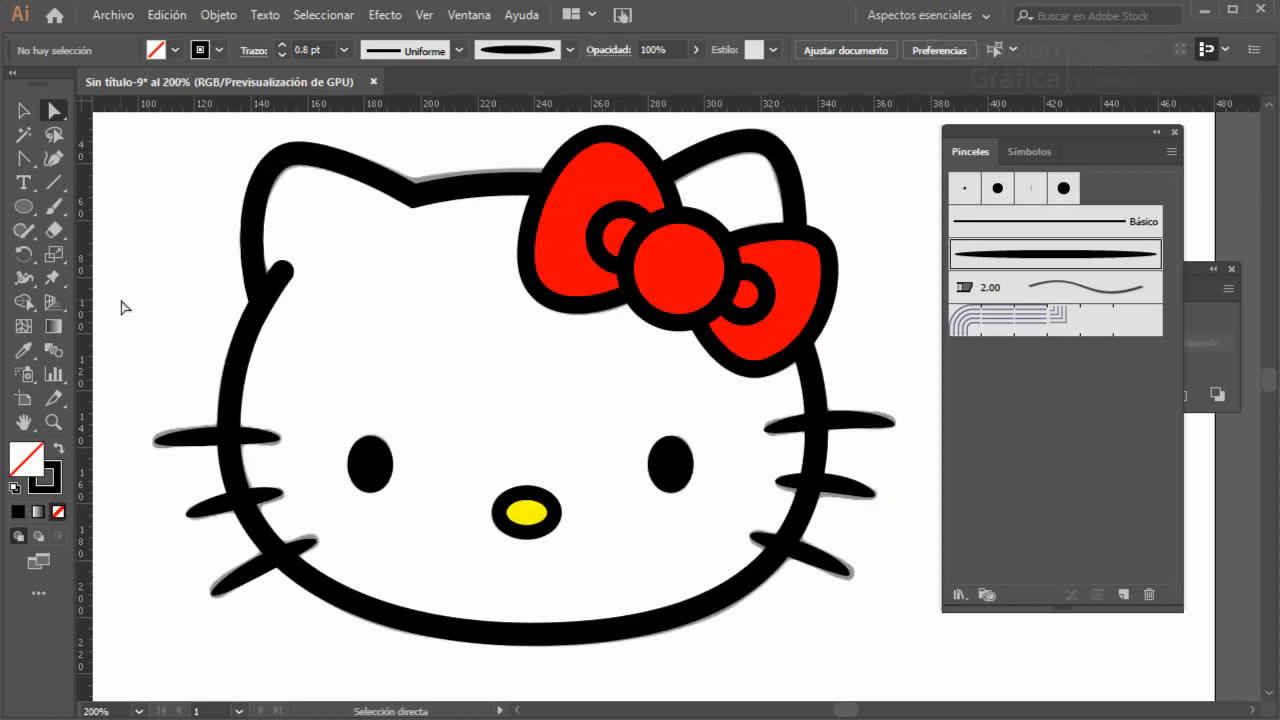